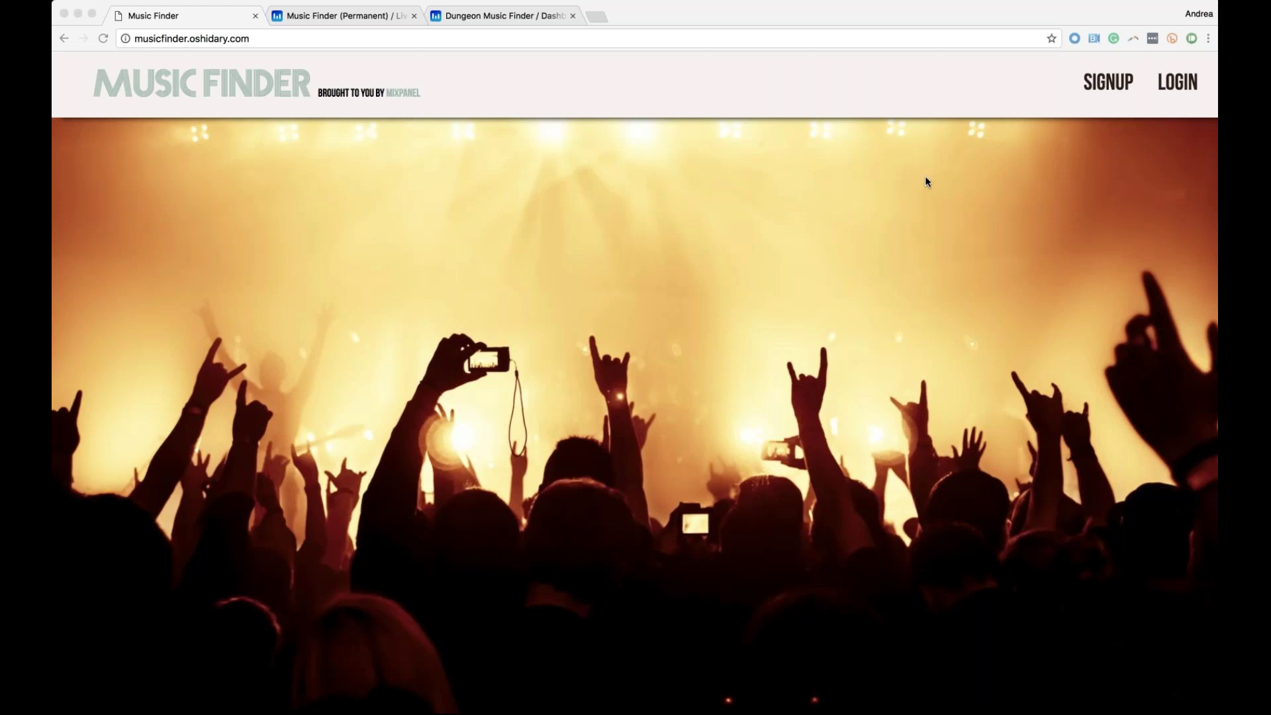
Open the Music Finder sign-up page and clear the mistyped name and e-mail entries
left_click(279, 38)
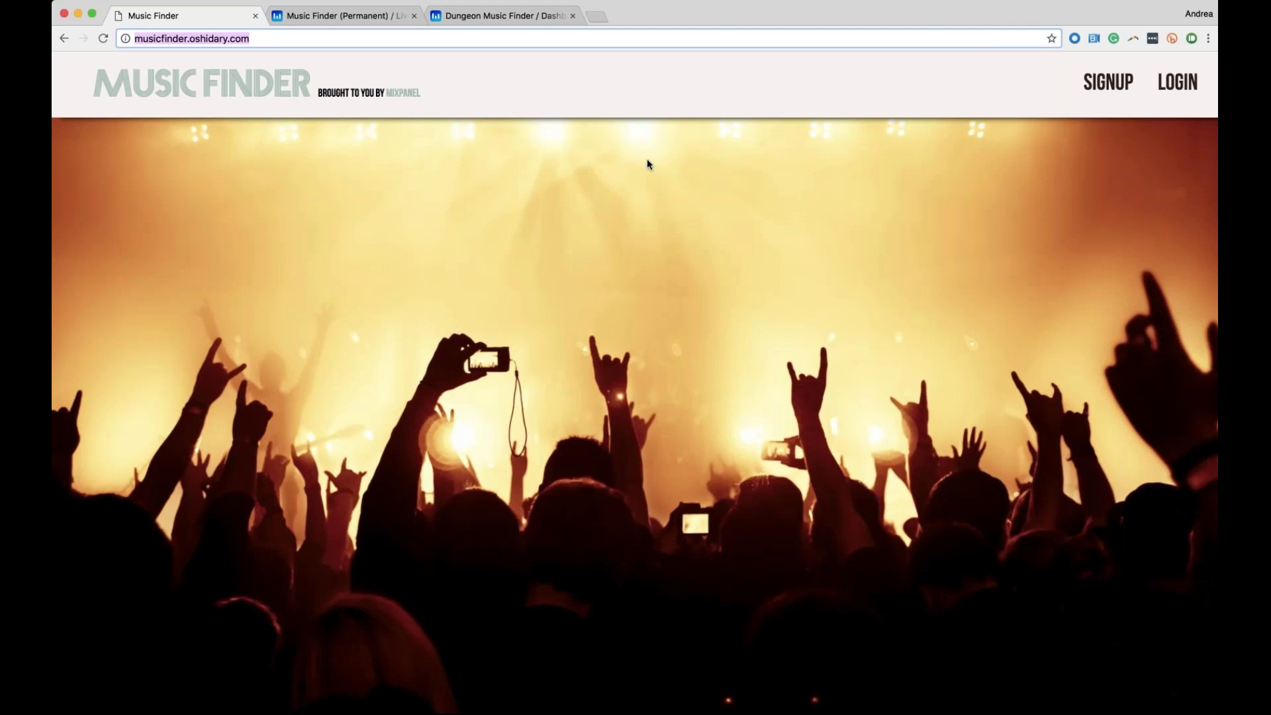
left_click(1102, 93)
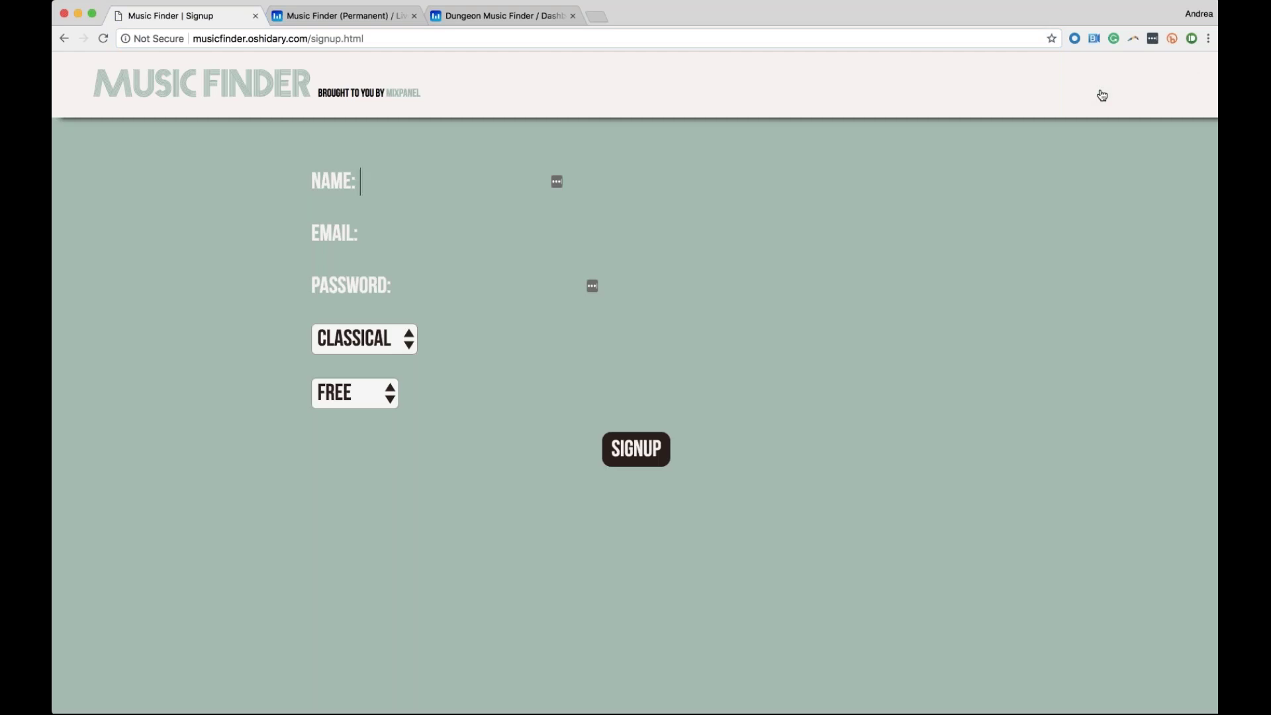
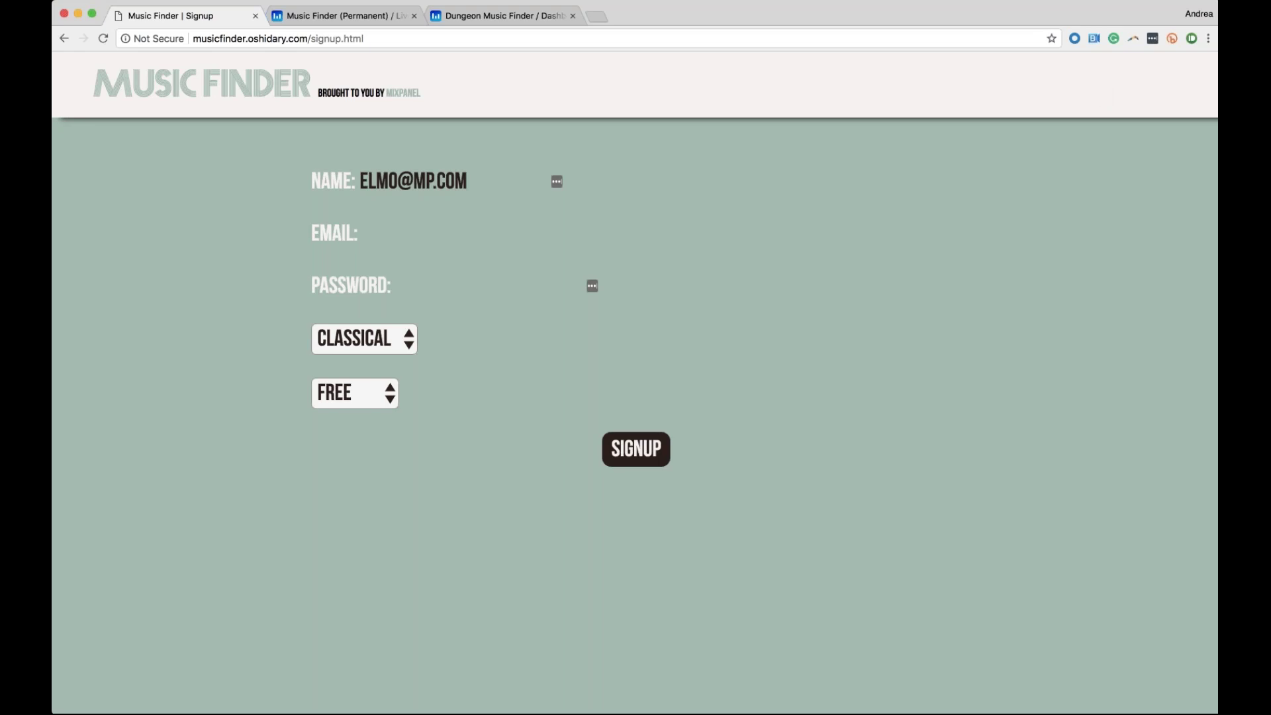
left_click(439, 234)
type("123")
key("BackSpace")
key("BackSpace")
key("BackSpace")
left_click(494, 195)
key("super+a")
key("BackSpace")
Enter the user's name, e-mail and password, choose FOLK genre, and submit with the FREE plan
type("ANGELA")
left_click(467, 232)
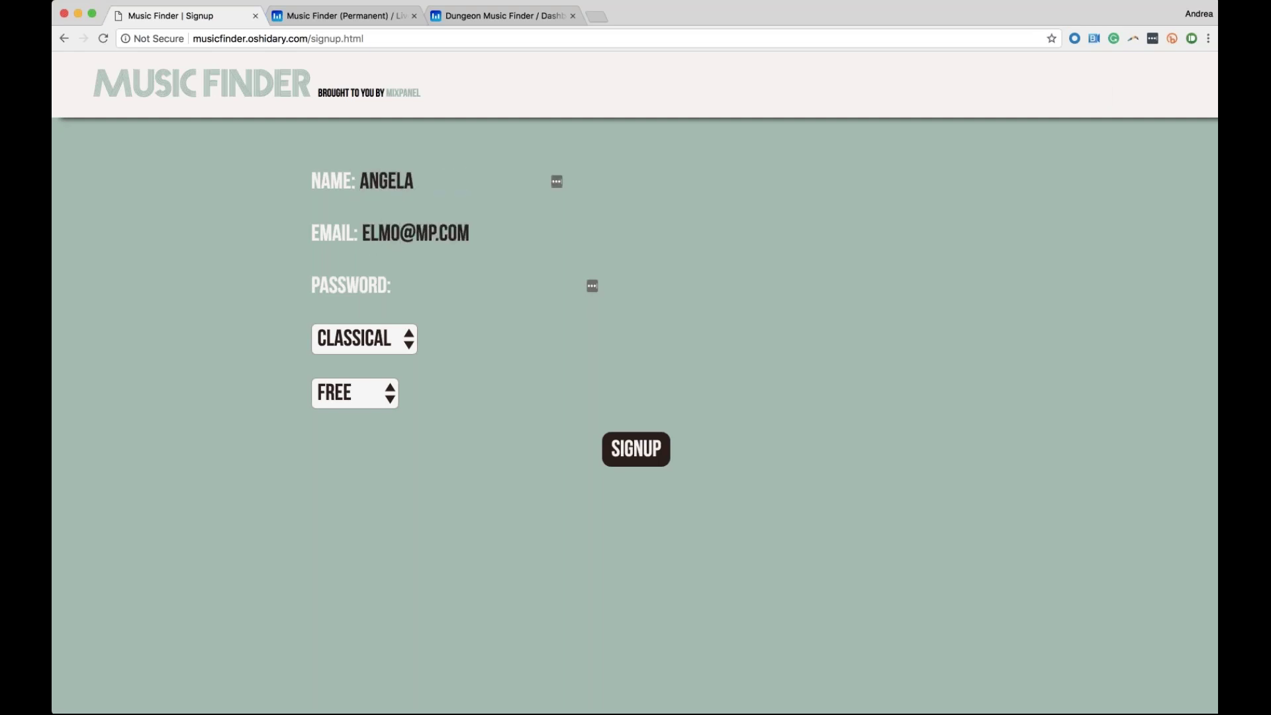
key("Tab")
type("abc")
key("Tab")
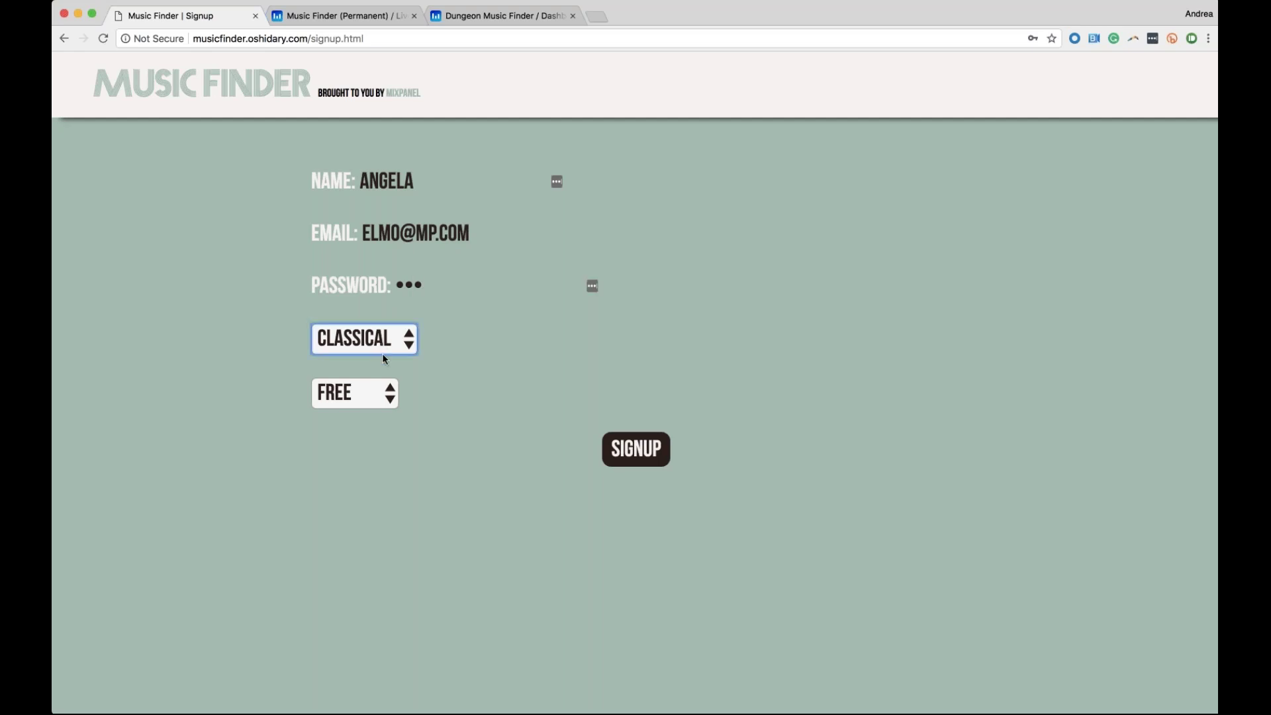
key("f")
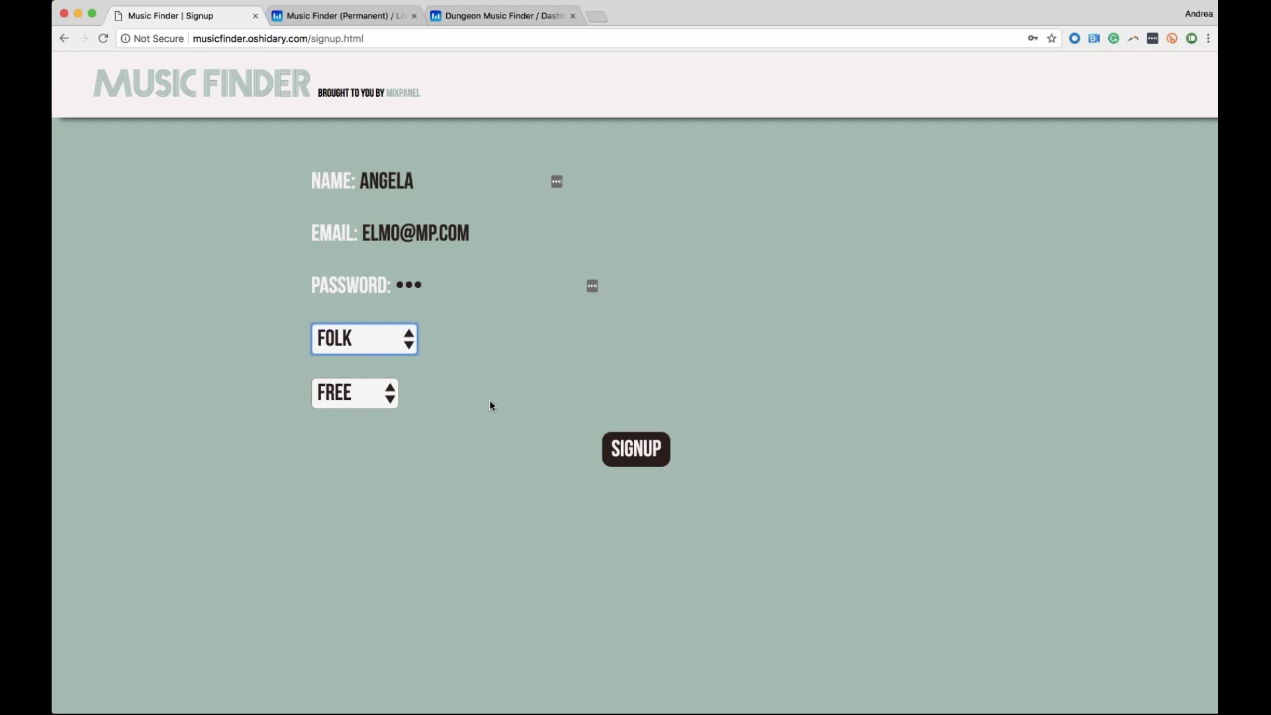
left_click(629, 467)
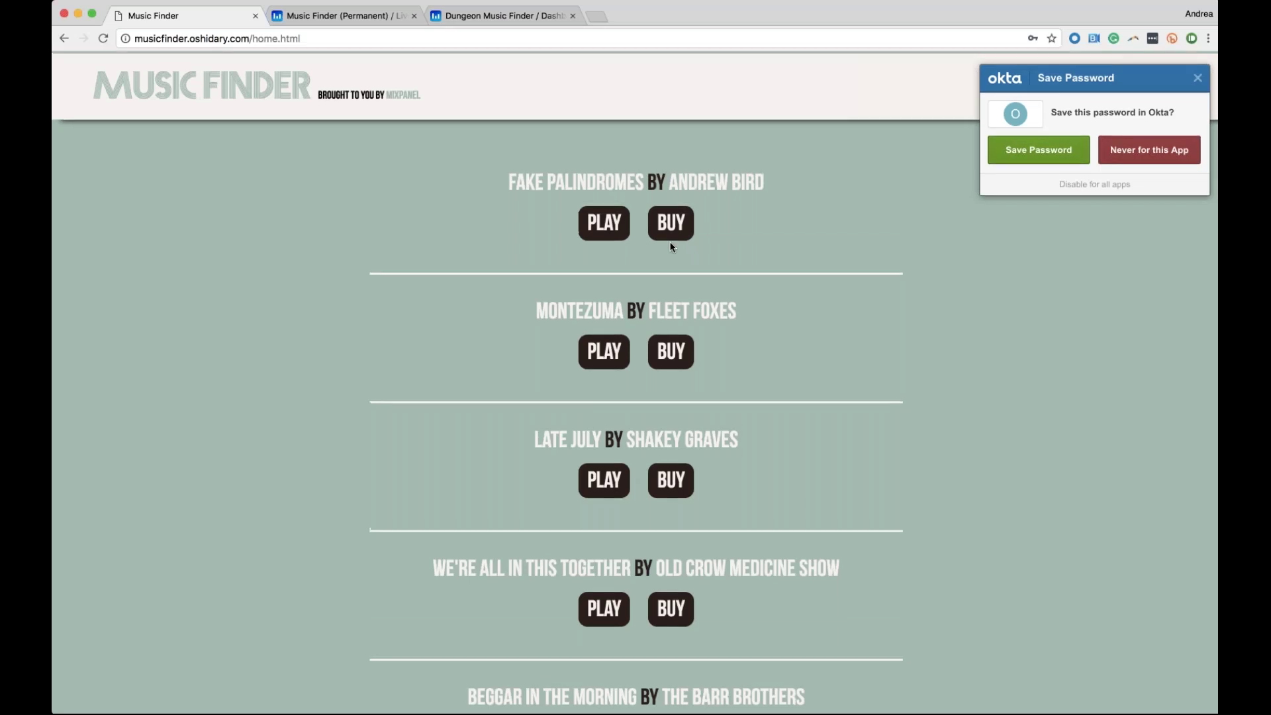
Decline Okta's offer to save the password on the Music Finder song list
scroll(670, 241, "down", 3)
scroll(669, 241, "up", 3)
scroll(658, 333, "down", 3)
scroll(658, 333, "up", 1)
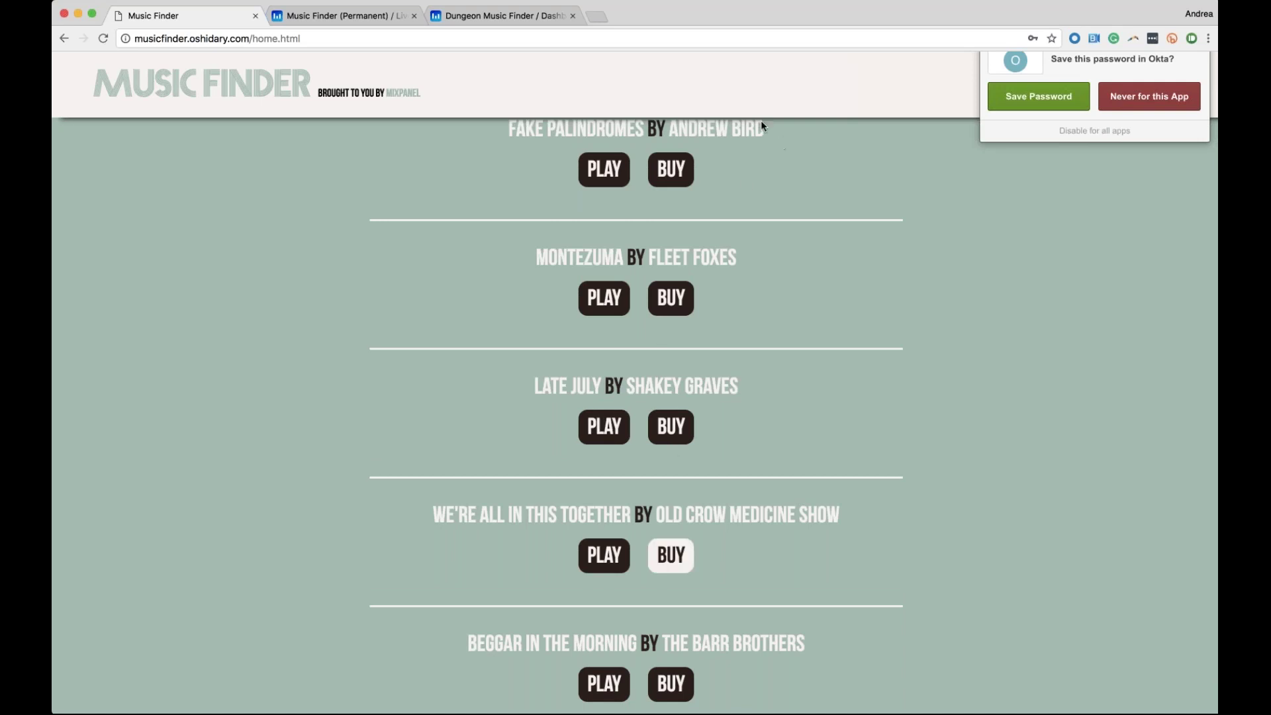
scroll(1056, 117, "down", 2)
scroll(1057, 117, "up", 3)
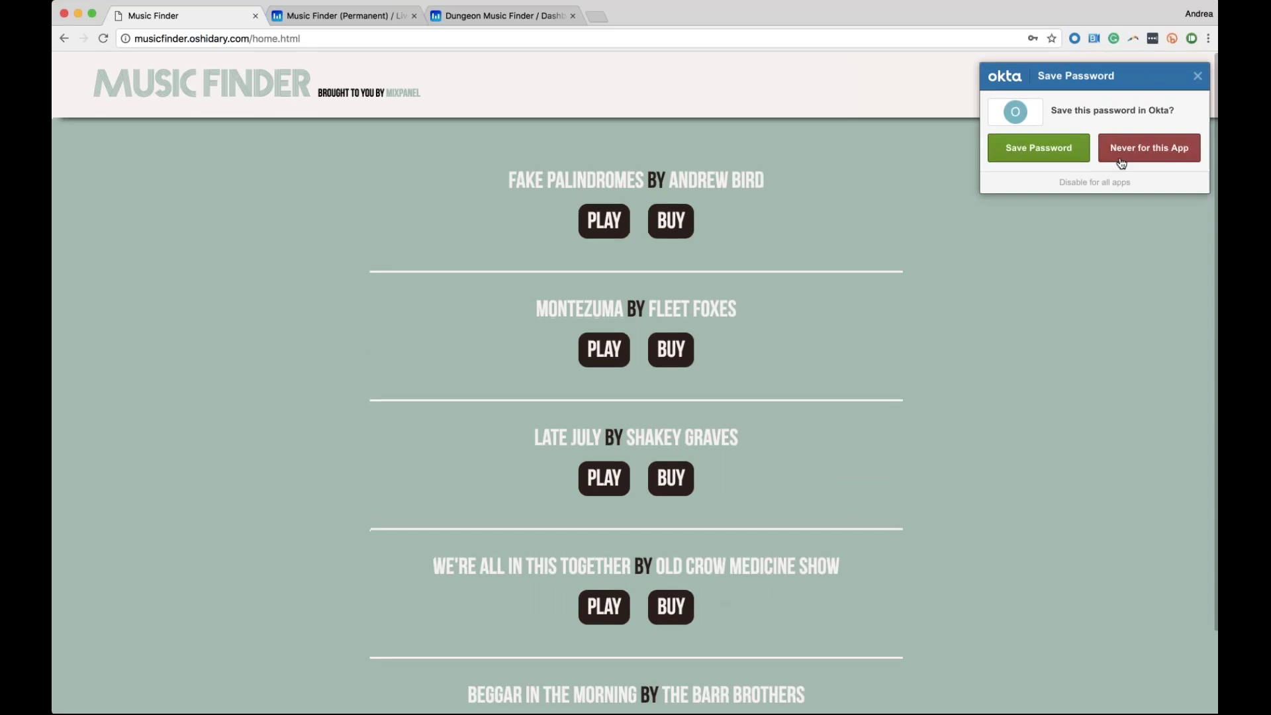
left_click(1118, 155)
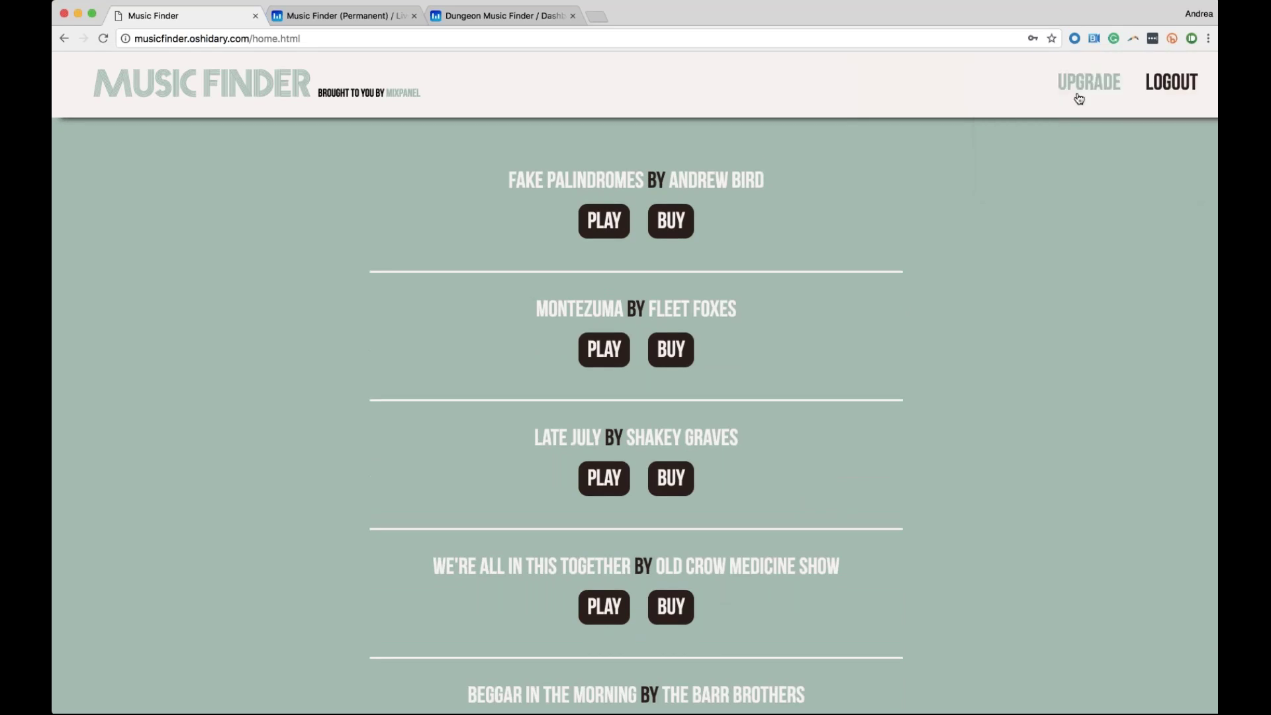
Switch to Mixpanel, reload the Live view and load the newest events
left_click(362, 18)
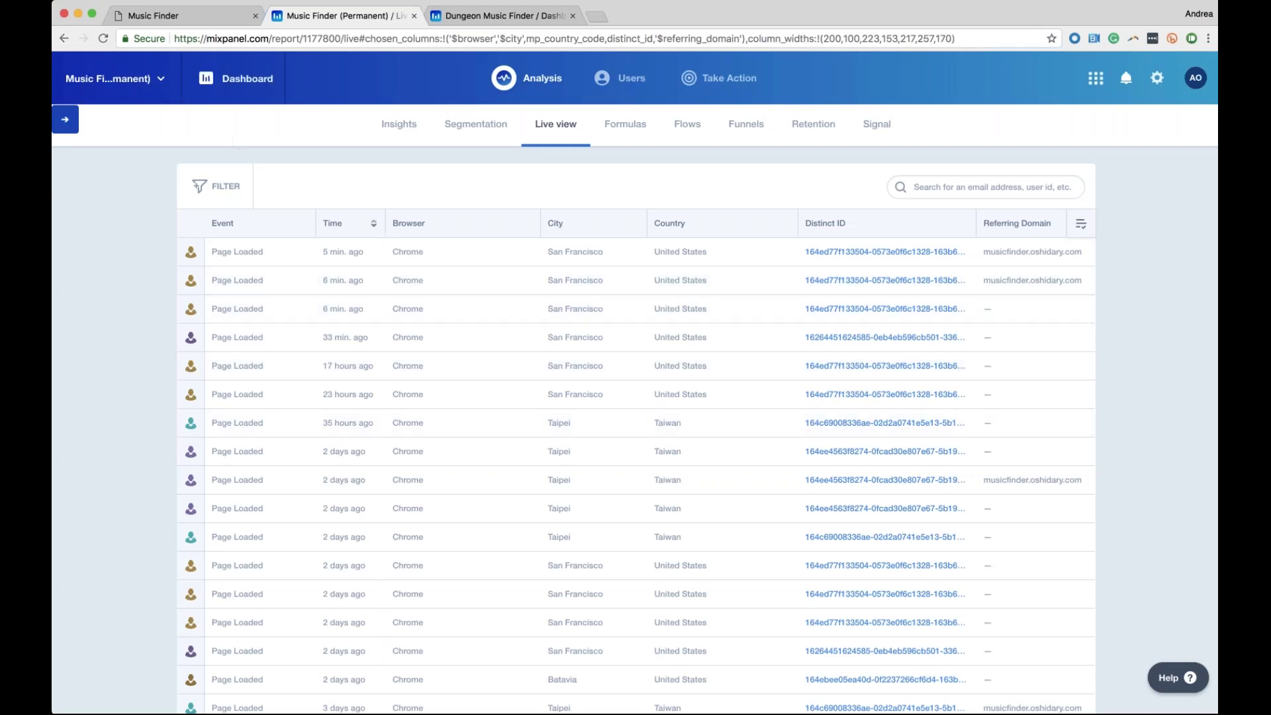
left_click(103, 40)
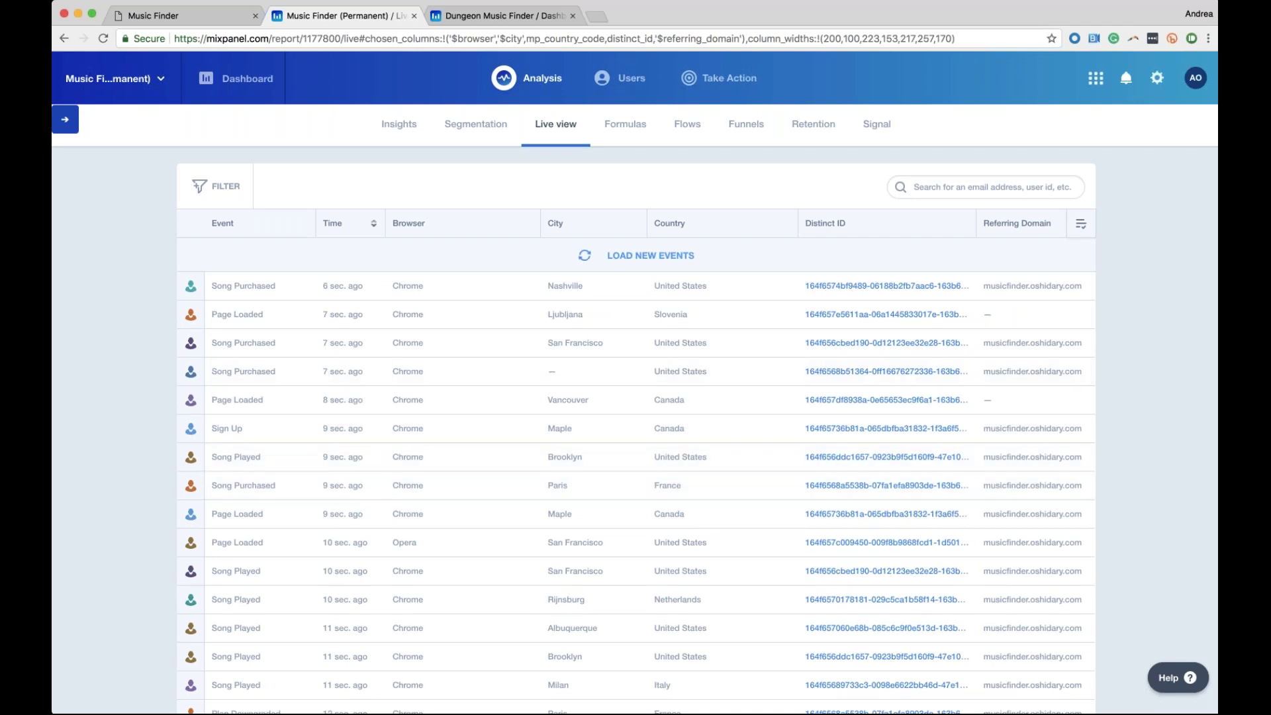
left_click(651, 256)
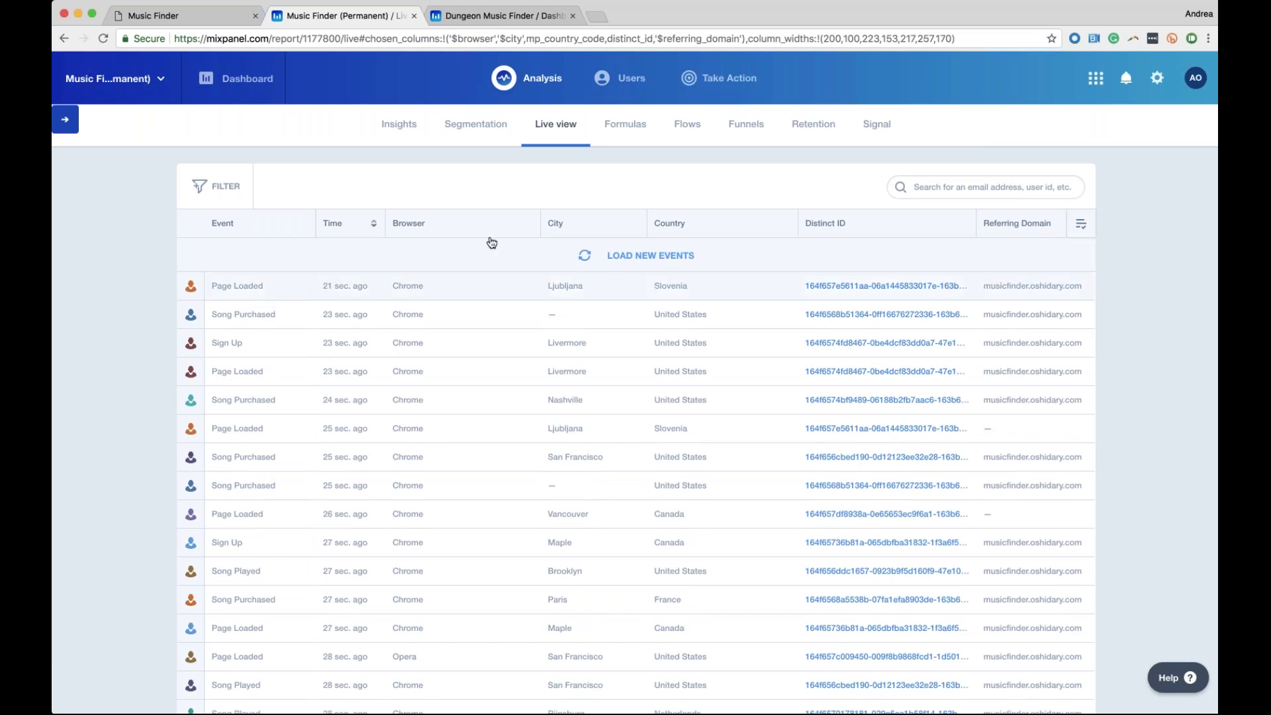
Add Artist and Initial Referrer columns to the Live view table
left_click(1097, 228)
scroll(1003, 369, "down", 1)
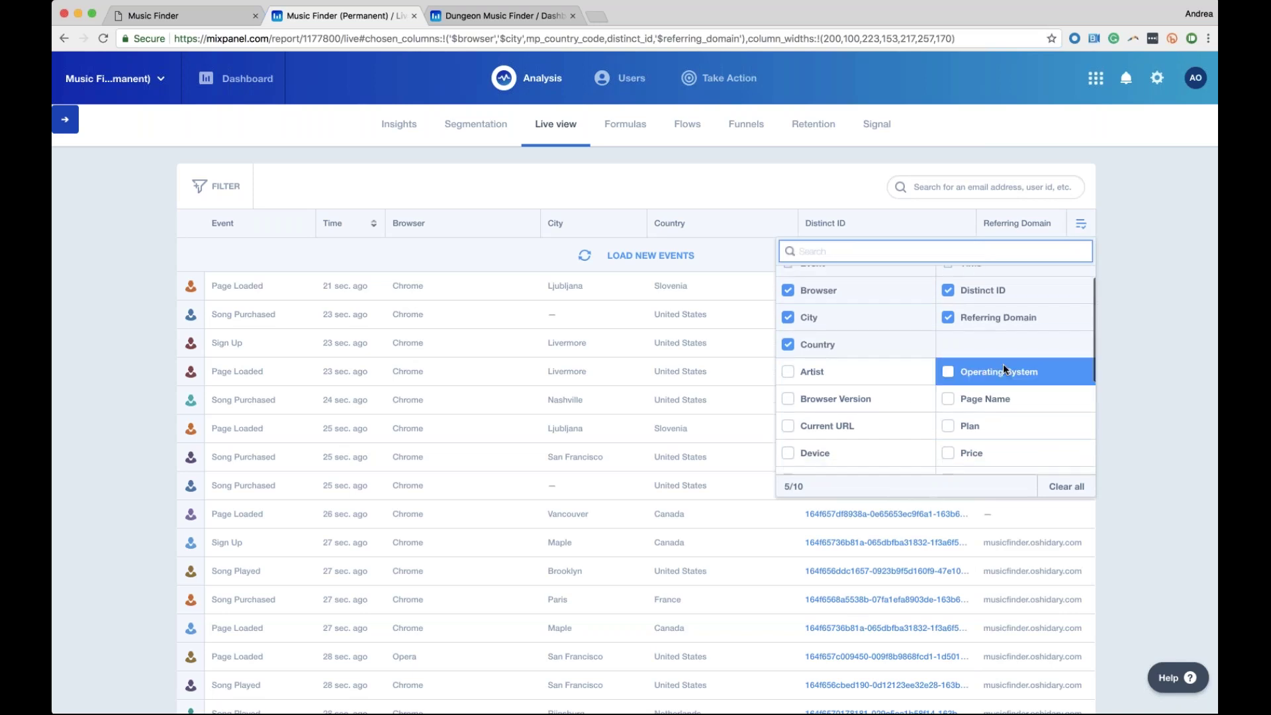
left_click(792, 372)
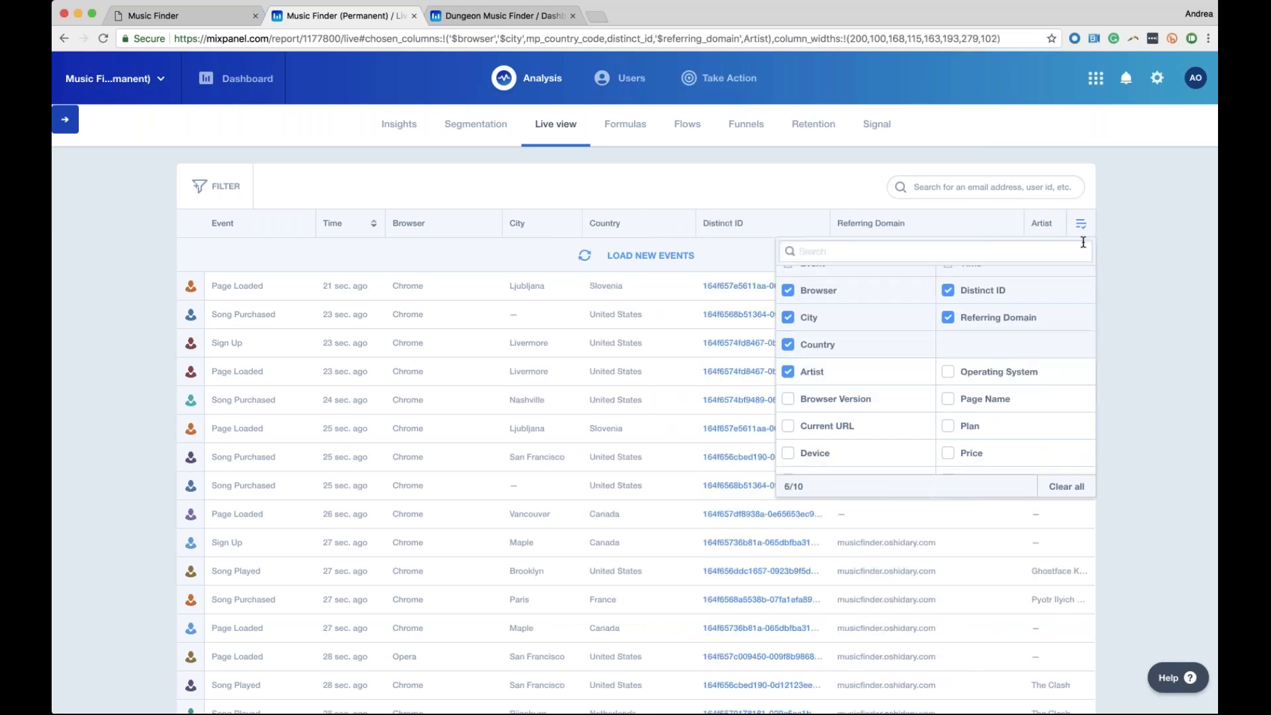
scroll(959, 403, "down", 3)
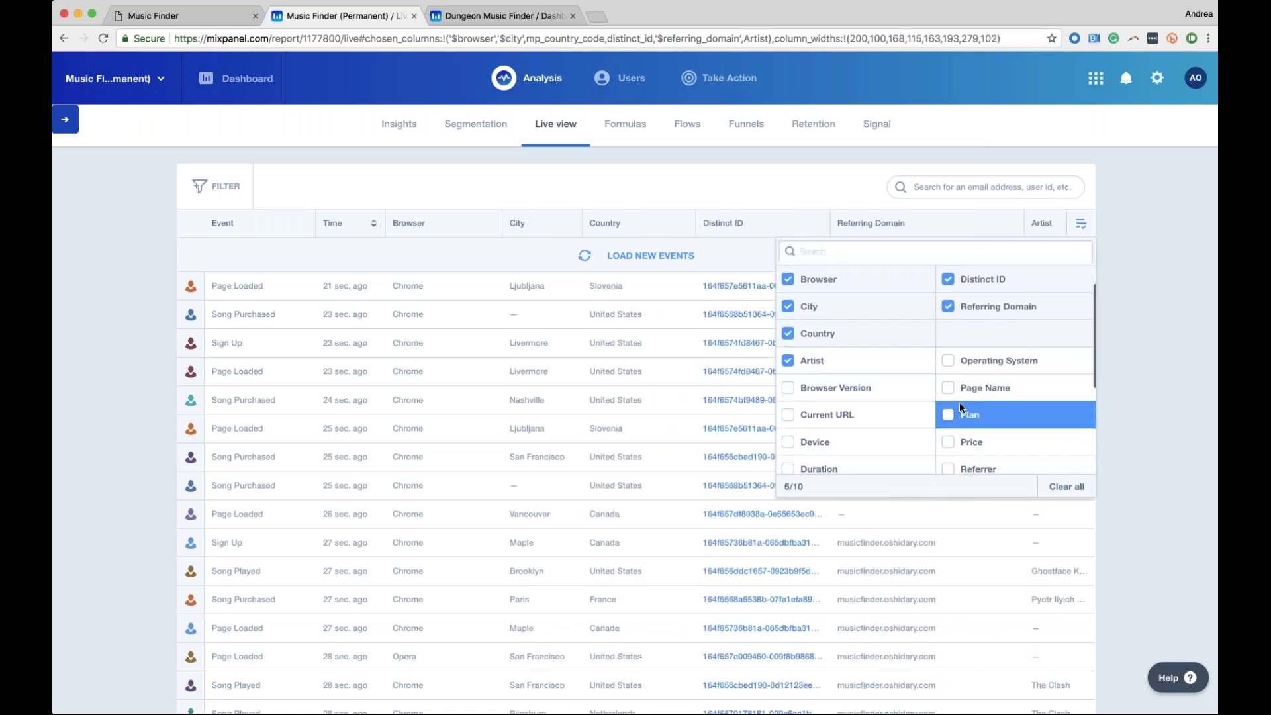
scroll(897, 435, "down", 1)
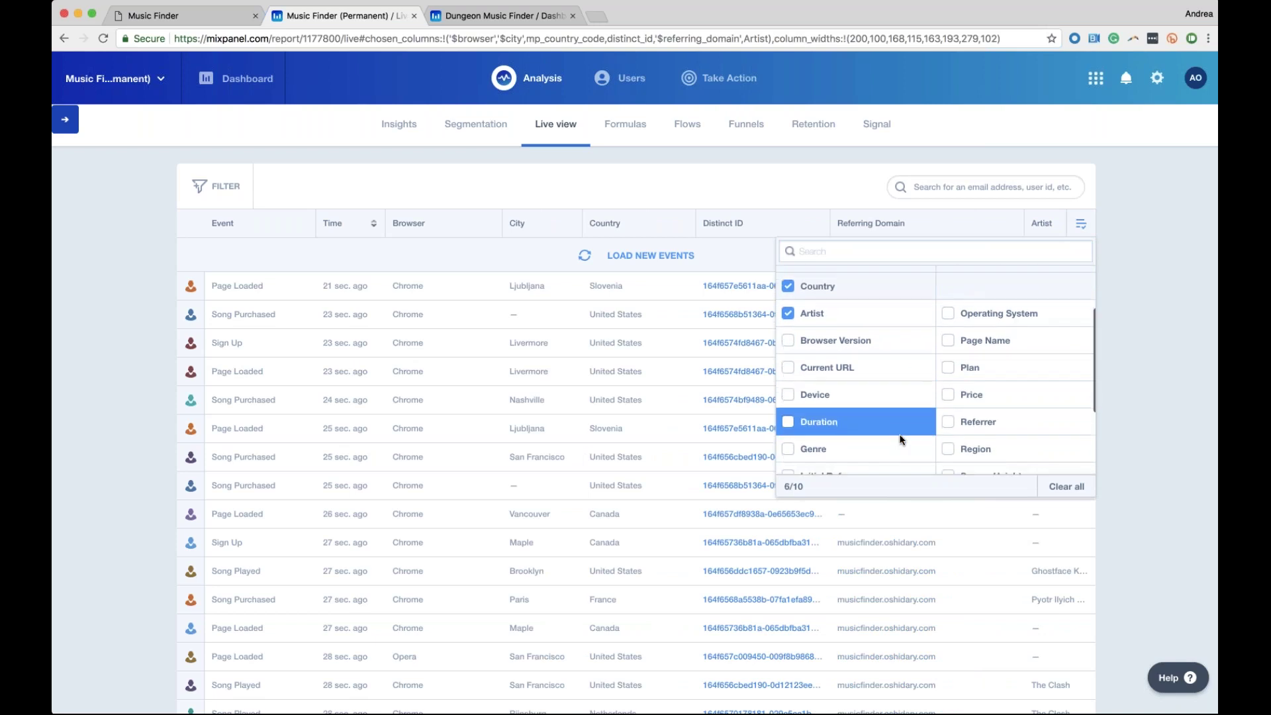
scroll(798, 426, "down", 1)
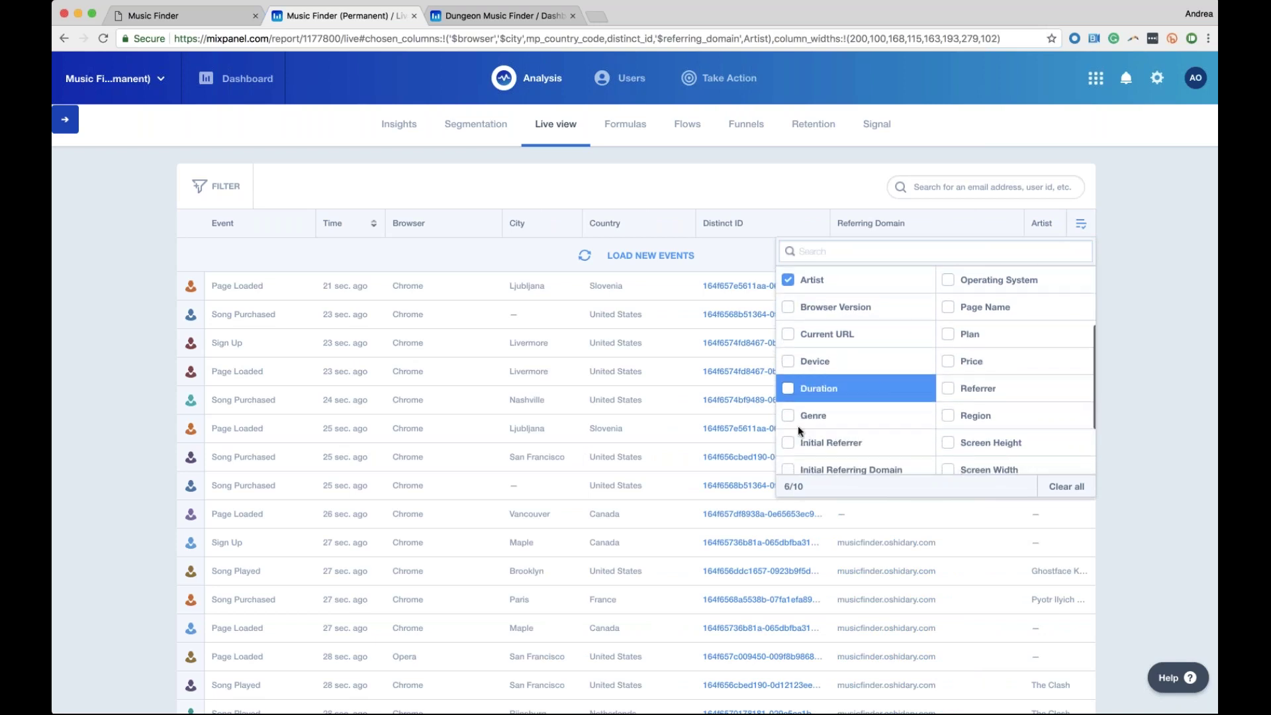
left_click(808, 442)
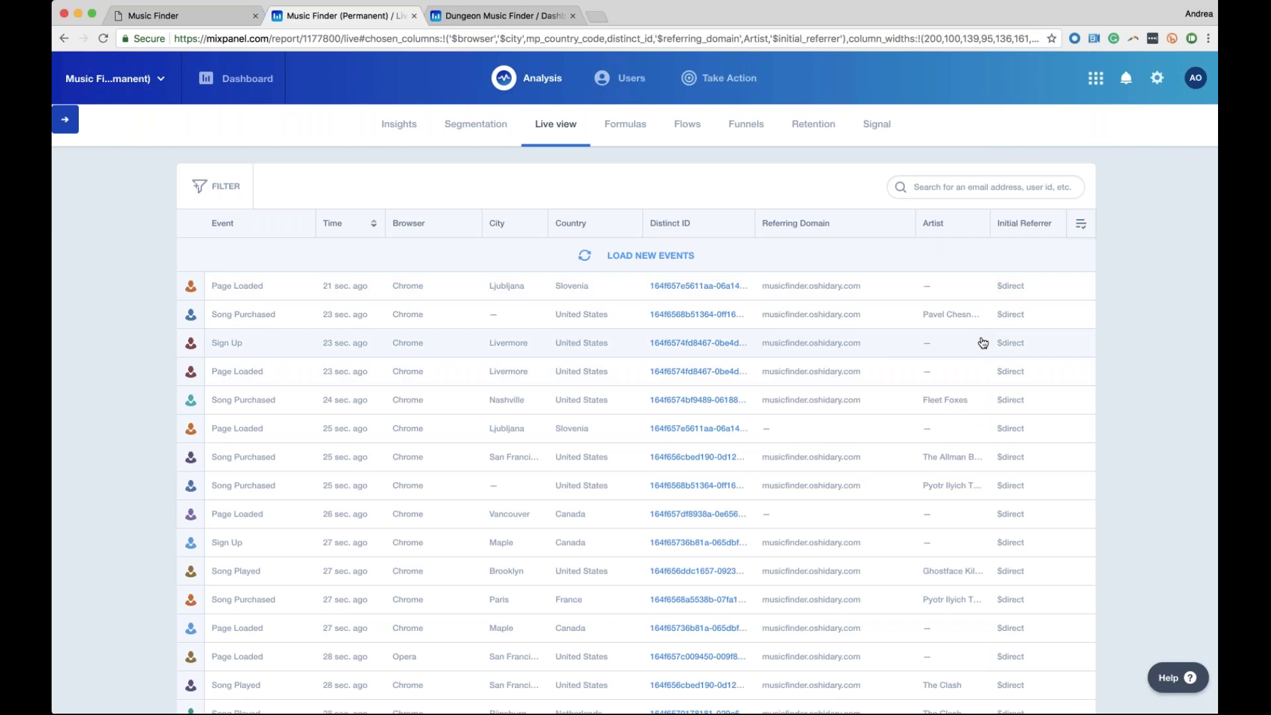
Load the newest events into the Live view twice and scroll through them
left_click(657, 260)
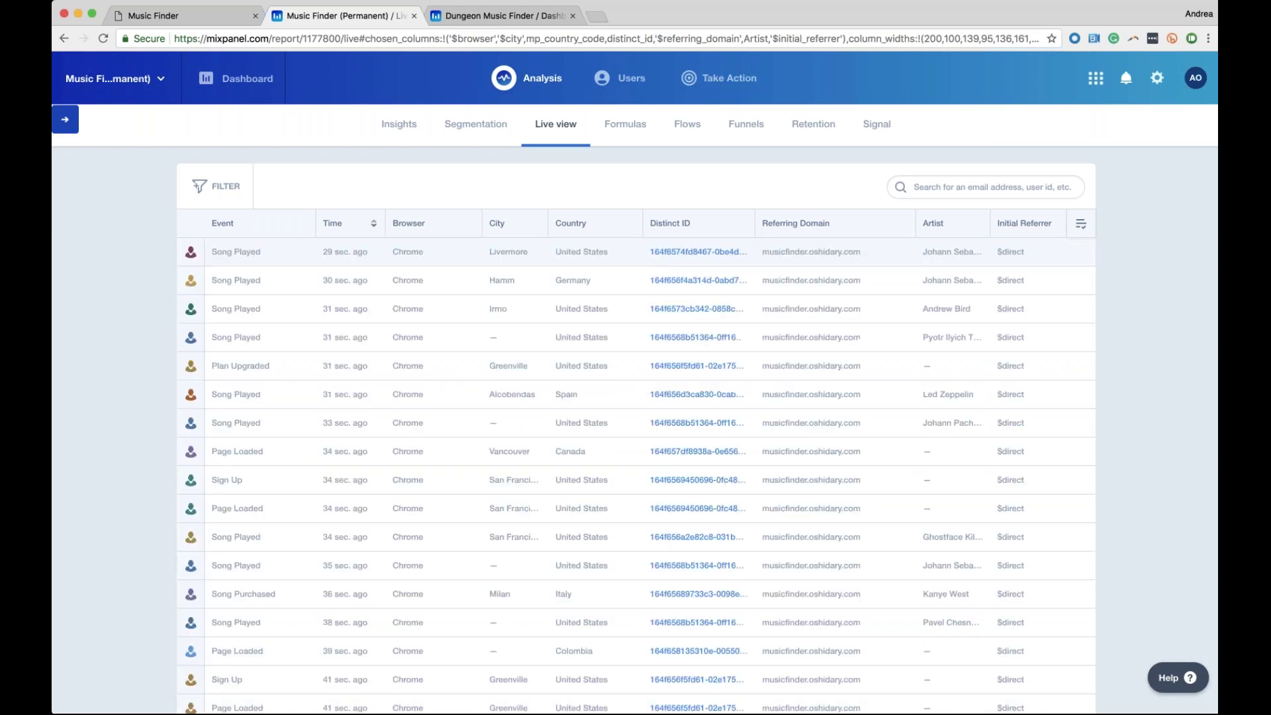
scroll(560, 327, "down", 1)
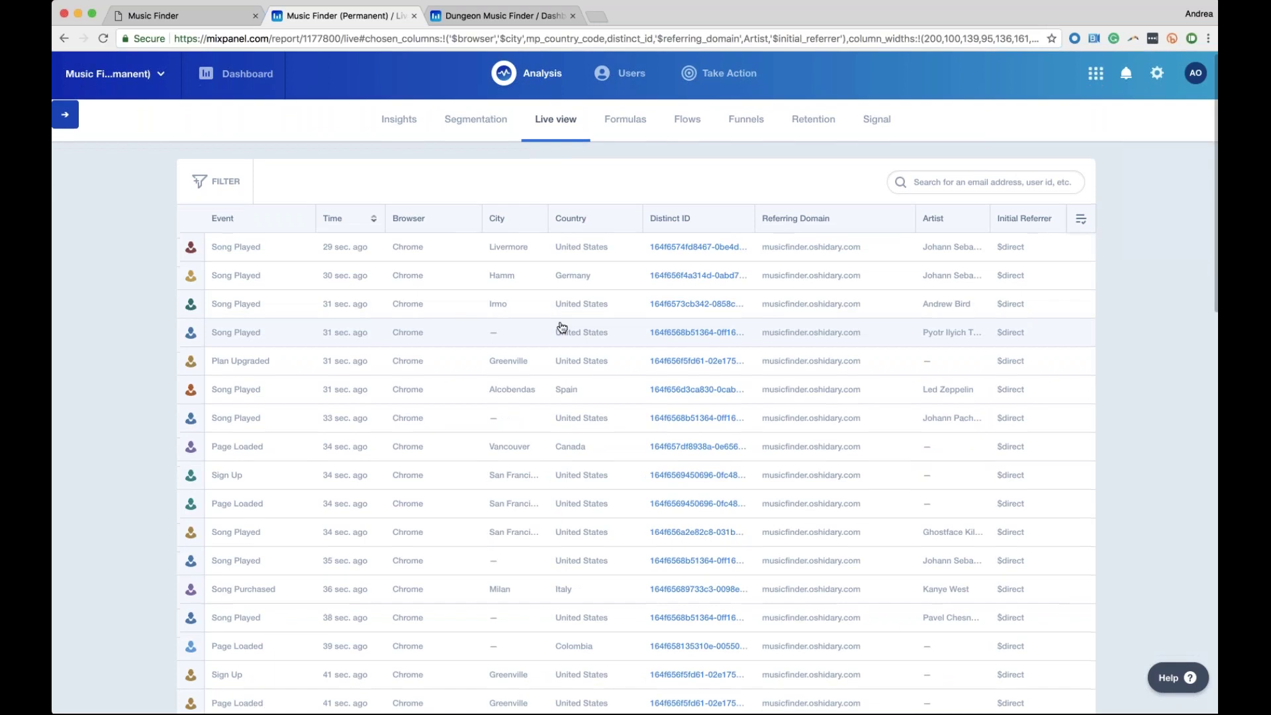
scroll(560, 327, "down", 3)
scroll(561, 327, "up", 4)
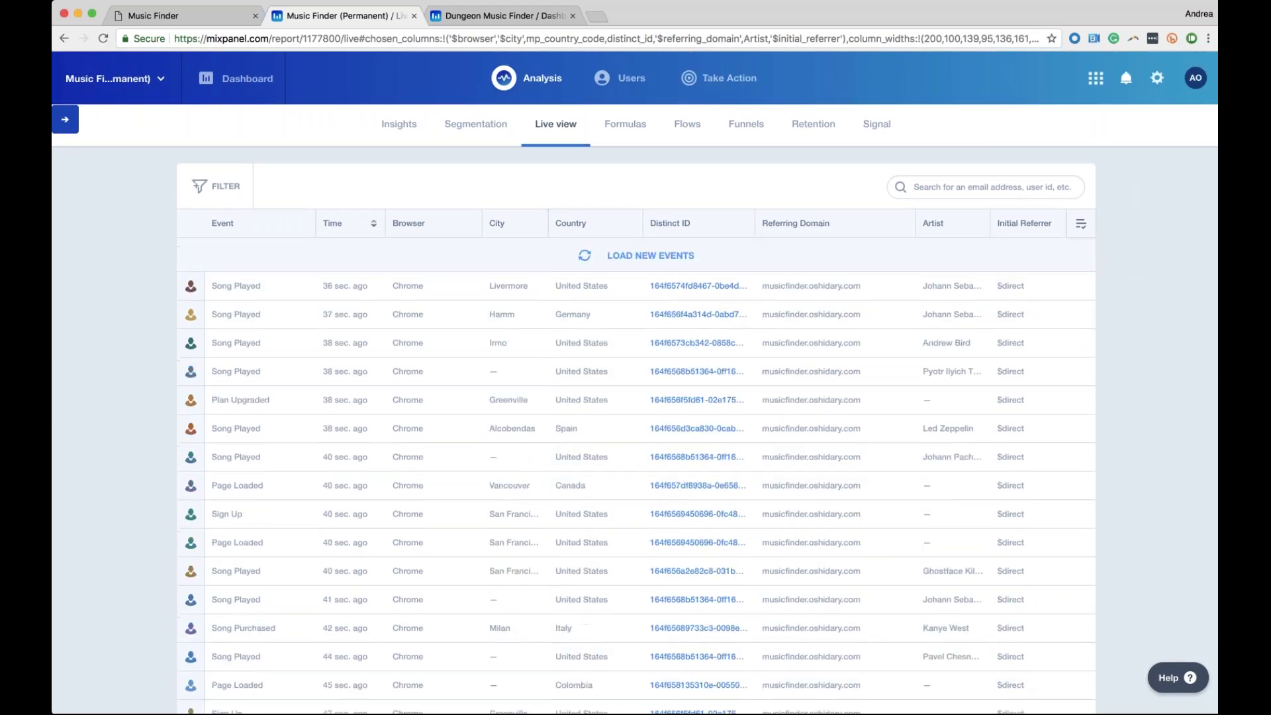
left_click(596, 256)
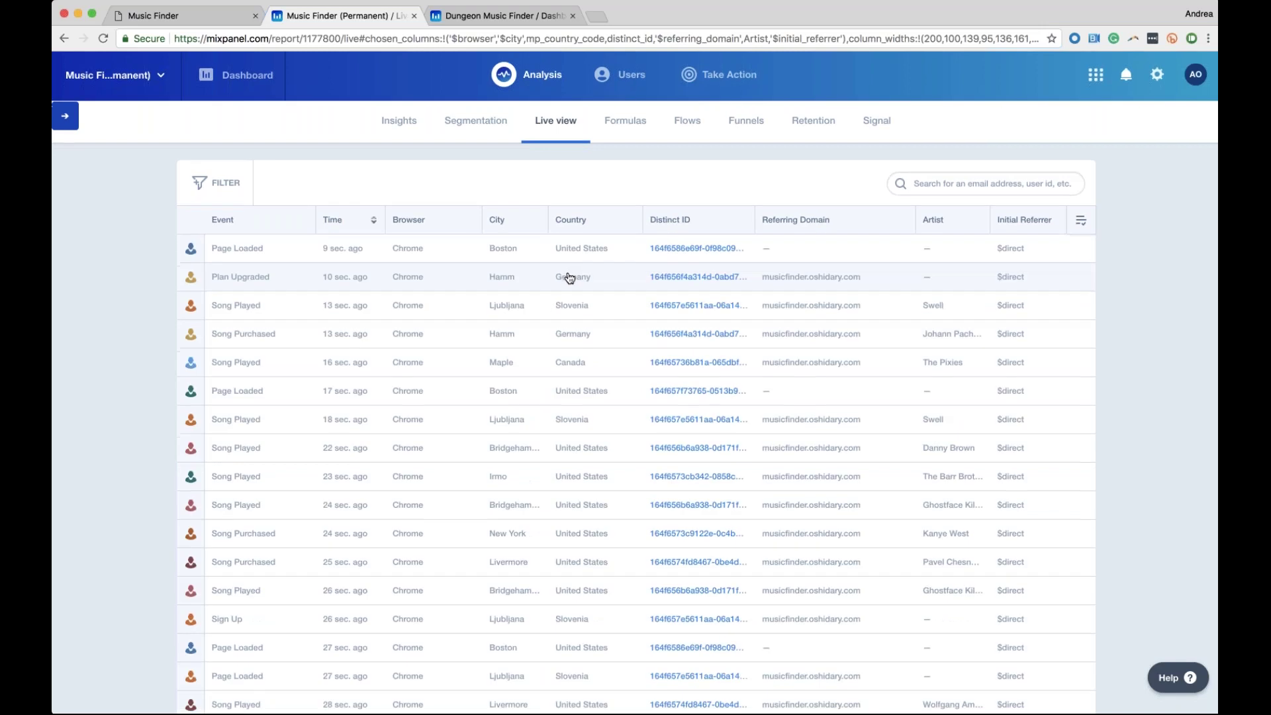
scroll(568, 276, "down", 1)
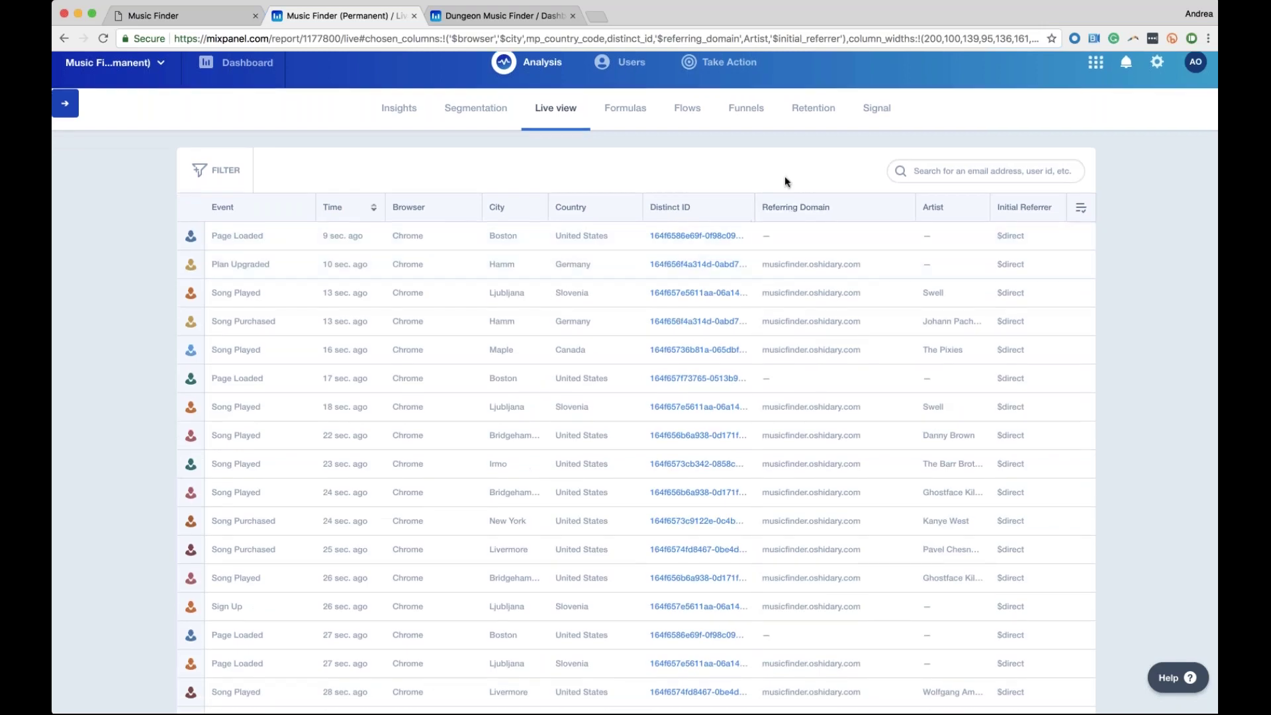
scroll(784, 176, "down", 1)
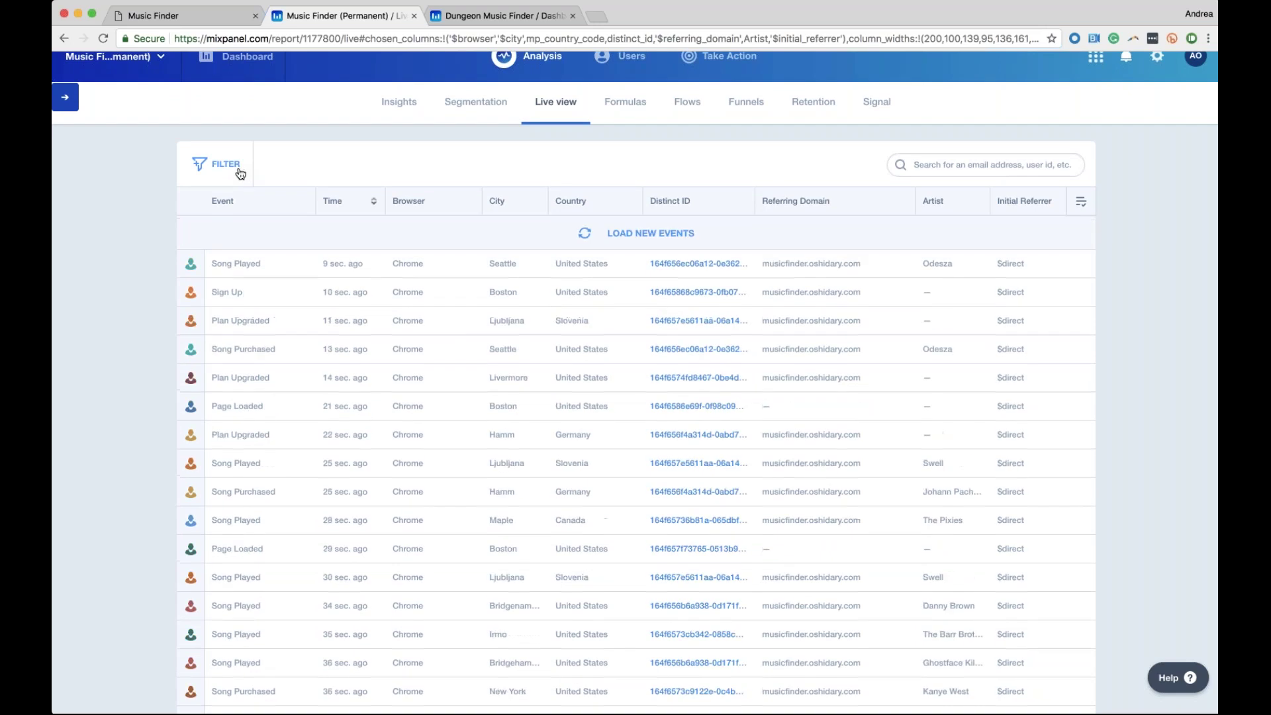
Filter the Live view to events where Browser contains Internet Explorer
left_click(241, 174)
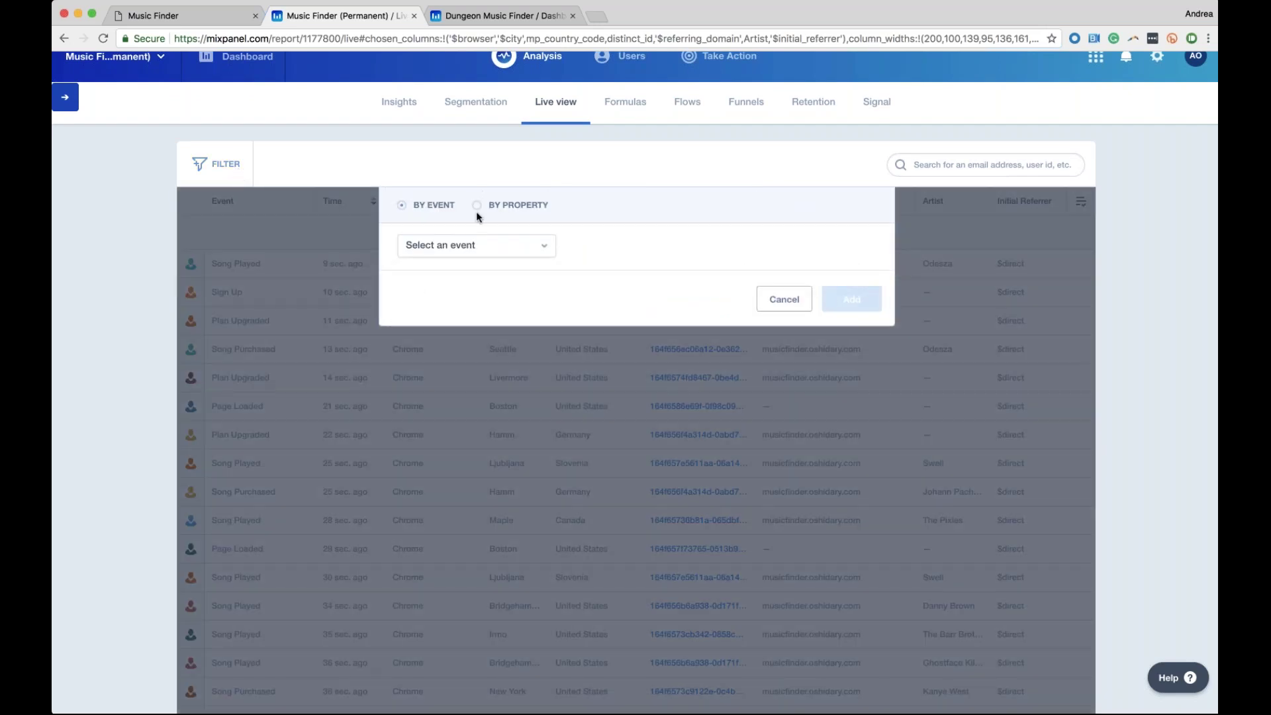
left_click(476, 207)
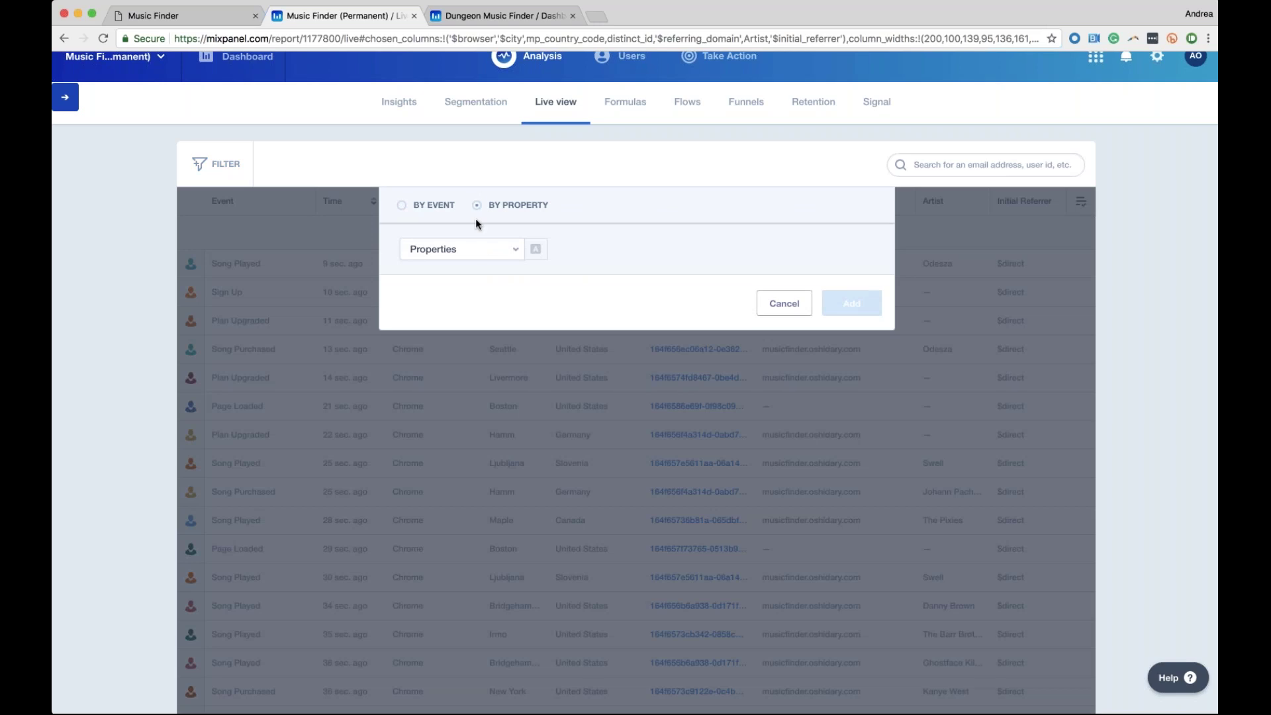
left_click(484, 251)
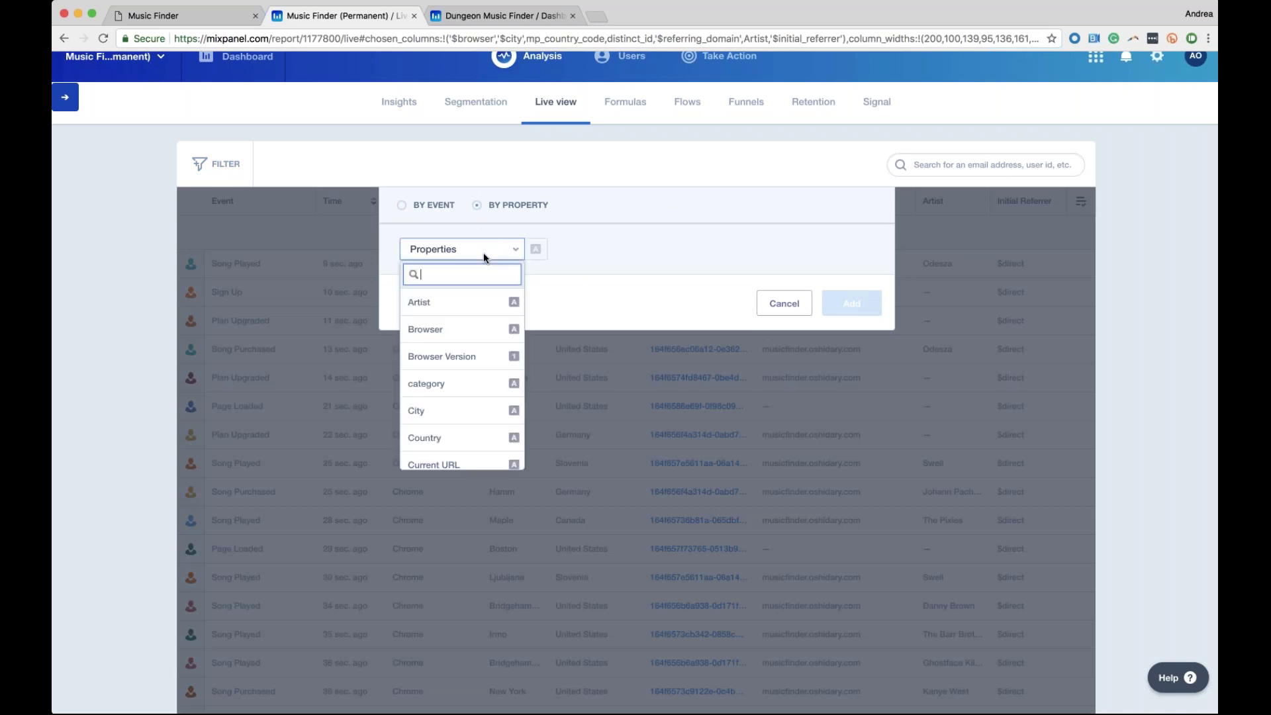
left_click(483, 326)
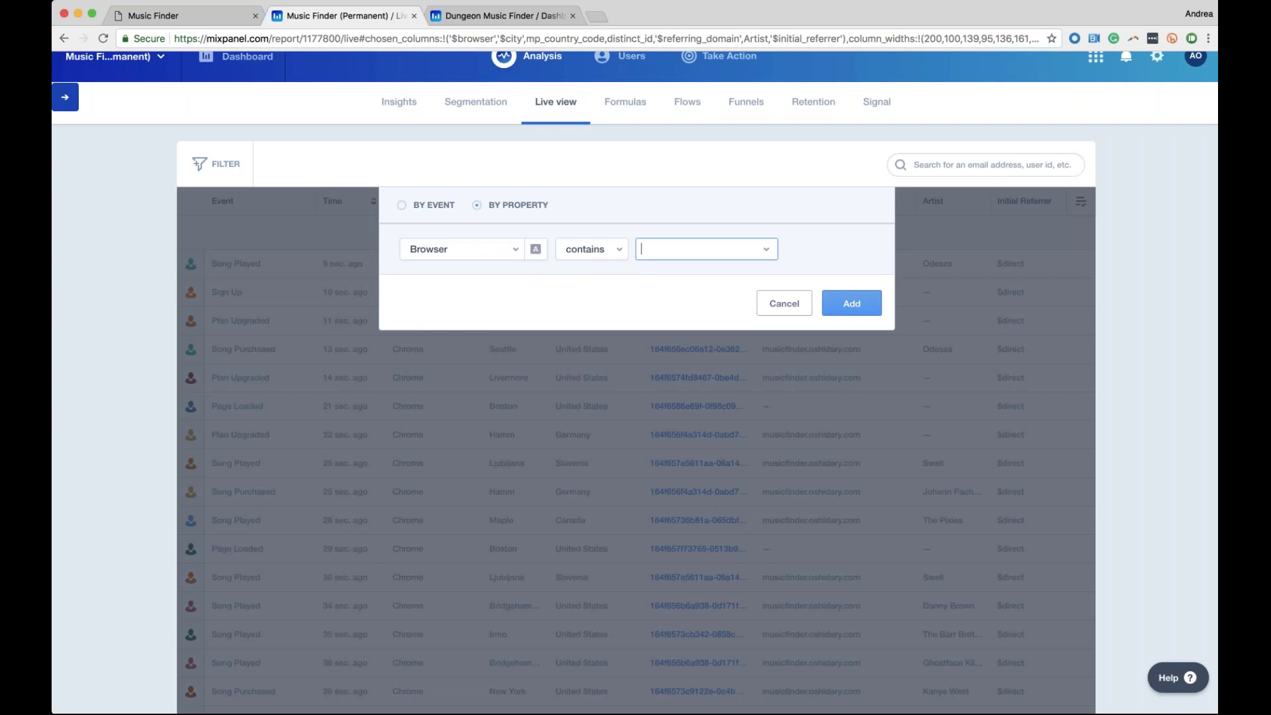
left_click(689, 299)
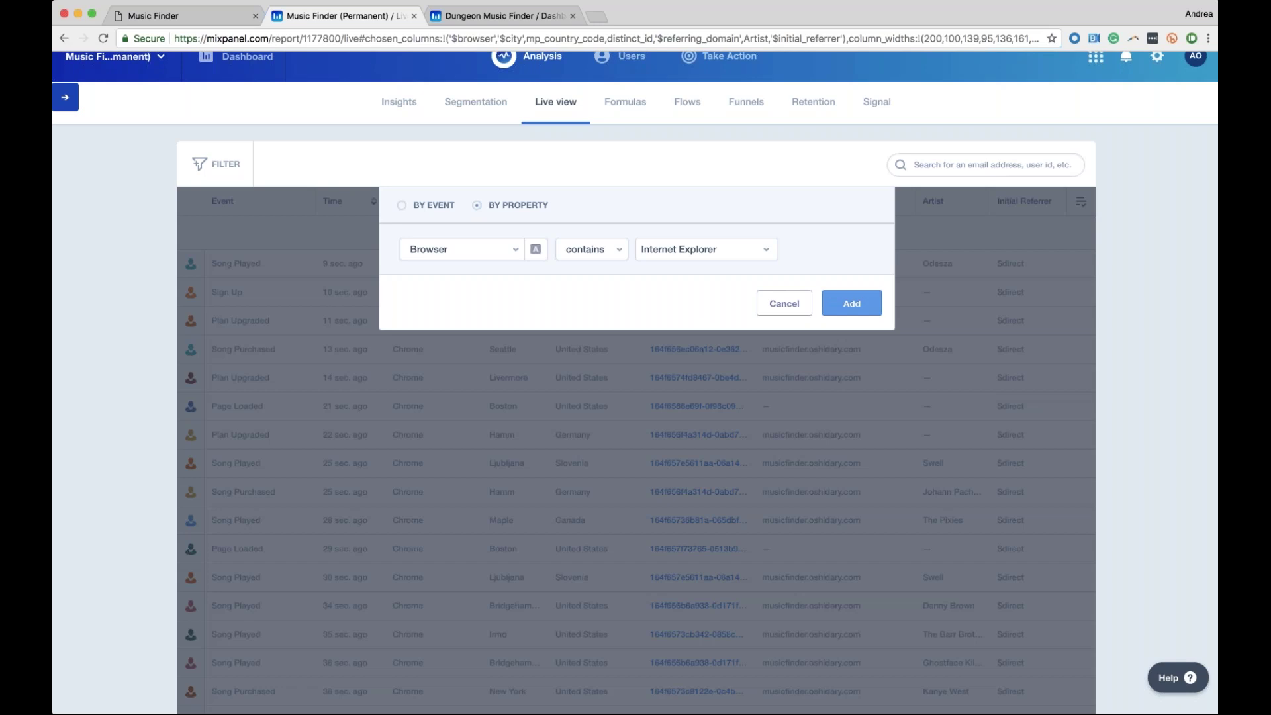
left_click(851, 303)
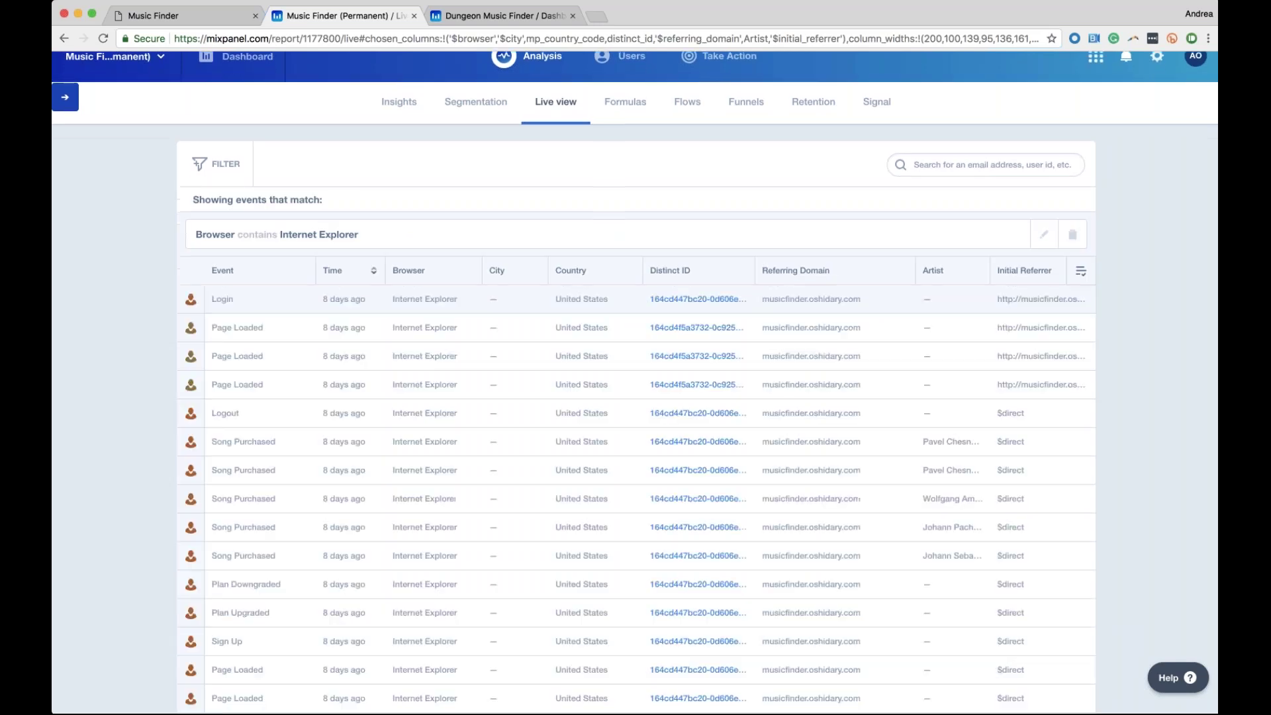
Browse the filtered feed and expand a Login event to inspect its properties
scroll(934, 379, "down", 1)
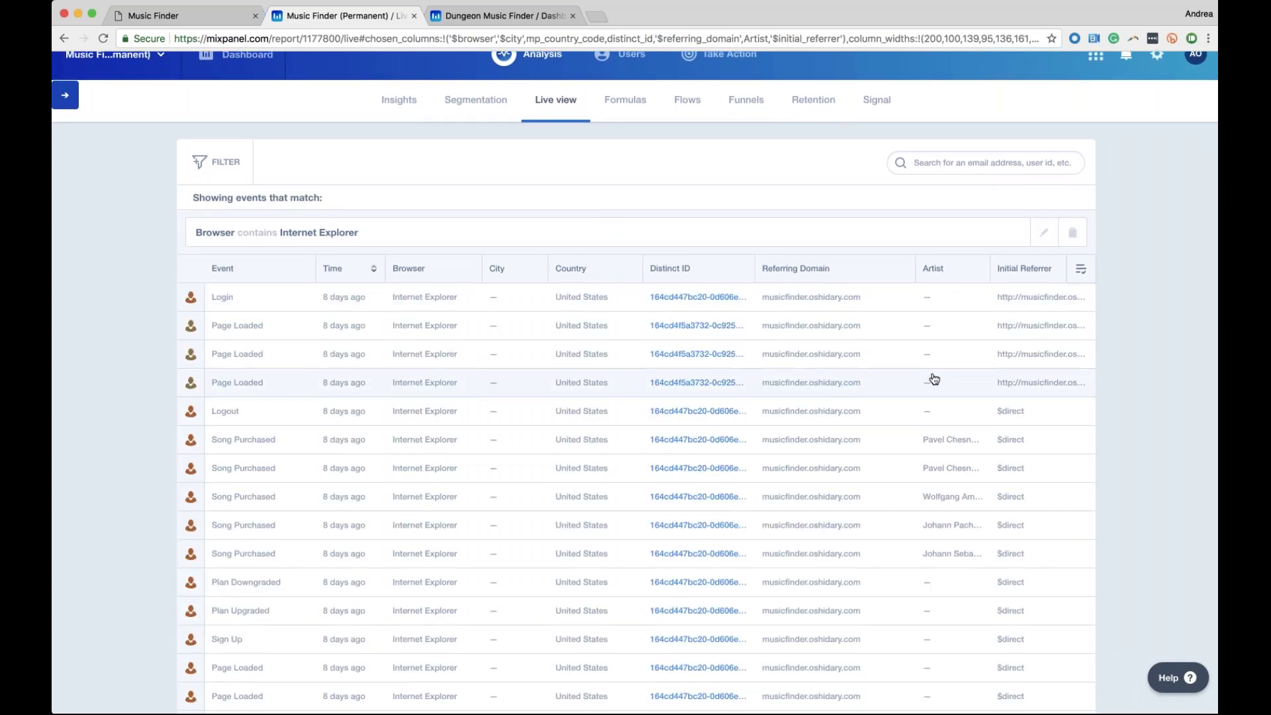
scroll(935, 379, "down", 1)
scroll(935, 379, "up", 2)
scroll(934, 379, "down", 5)
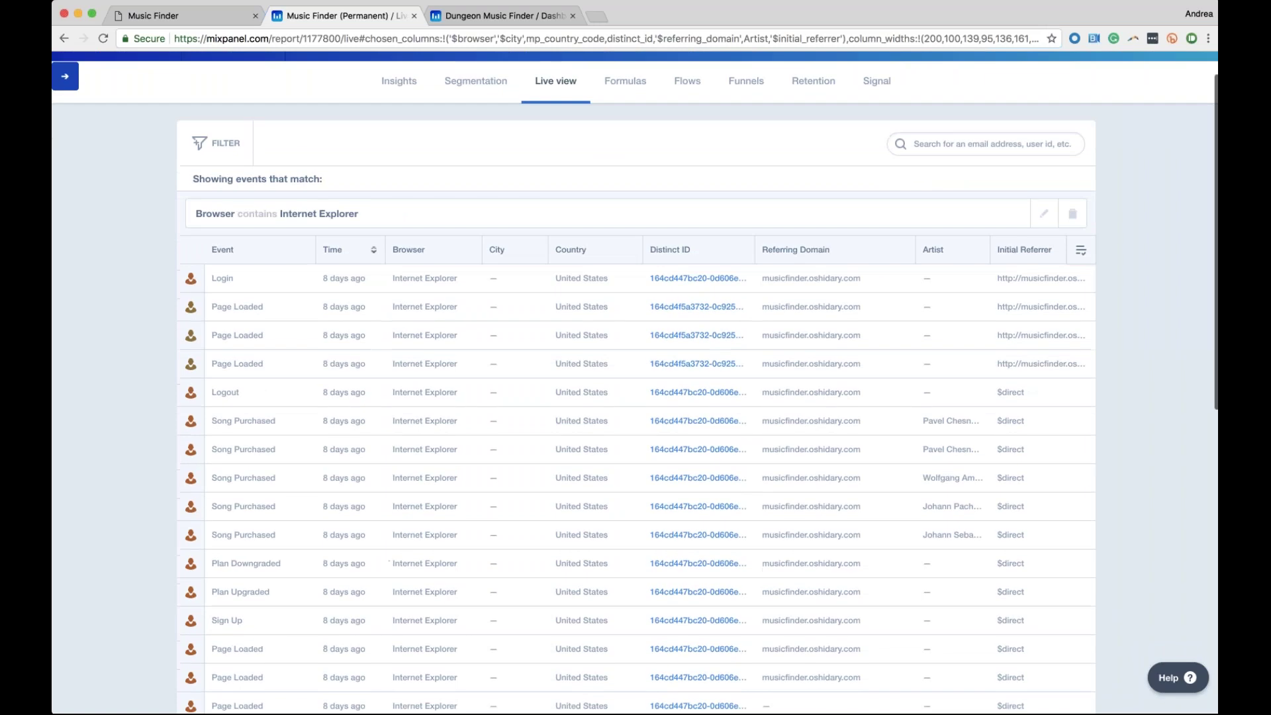
scroll(636, 381, "down", 4)
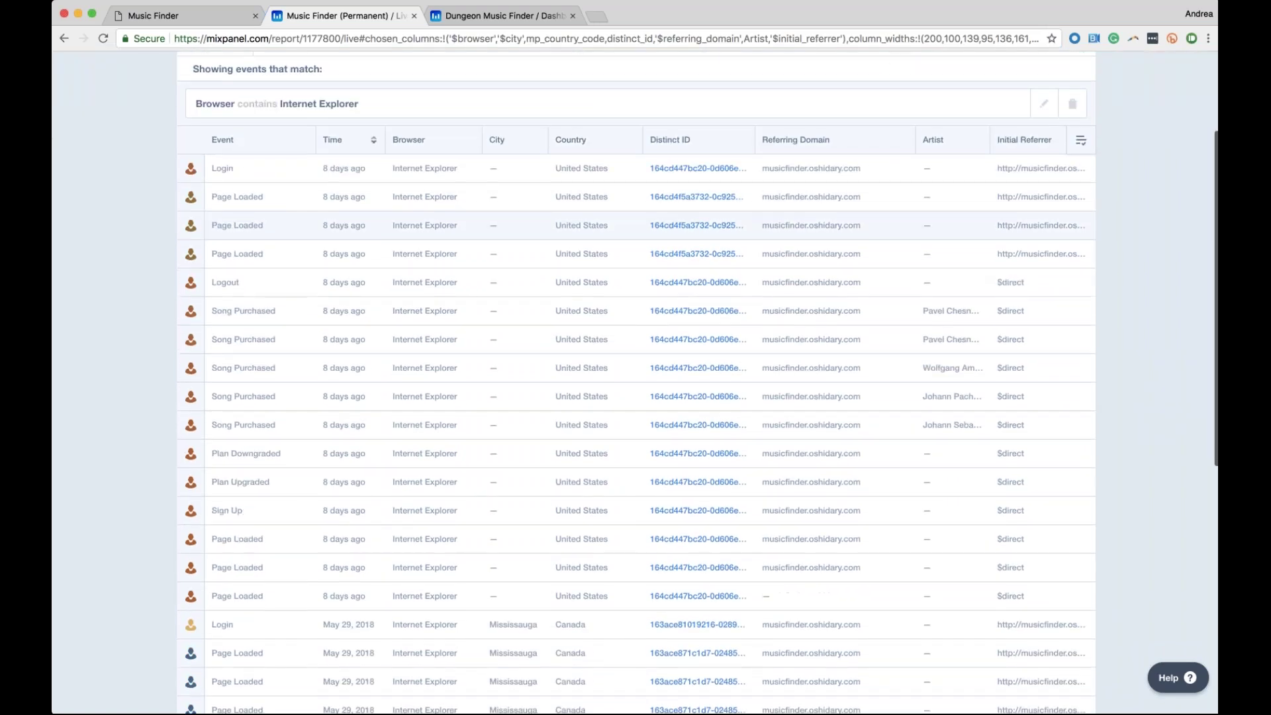
scroll(635, 381, "up", 4)
scroll(635, 381, "down", 5)
scroll(635, 233, "up", 2)
scroll(635, 380, "up", 3)
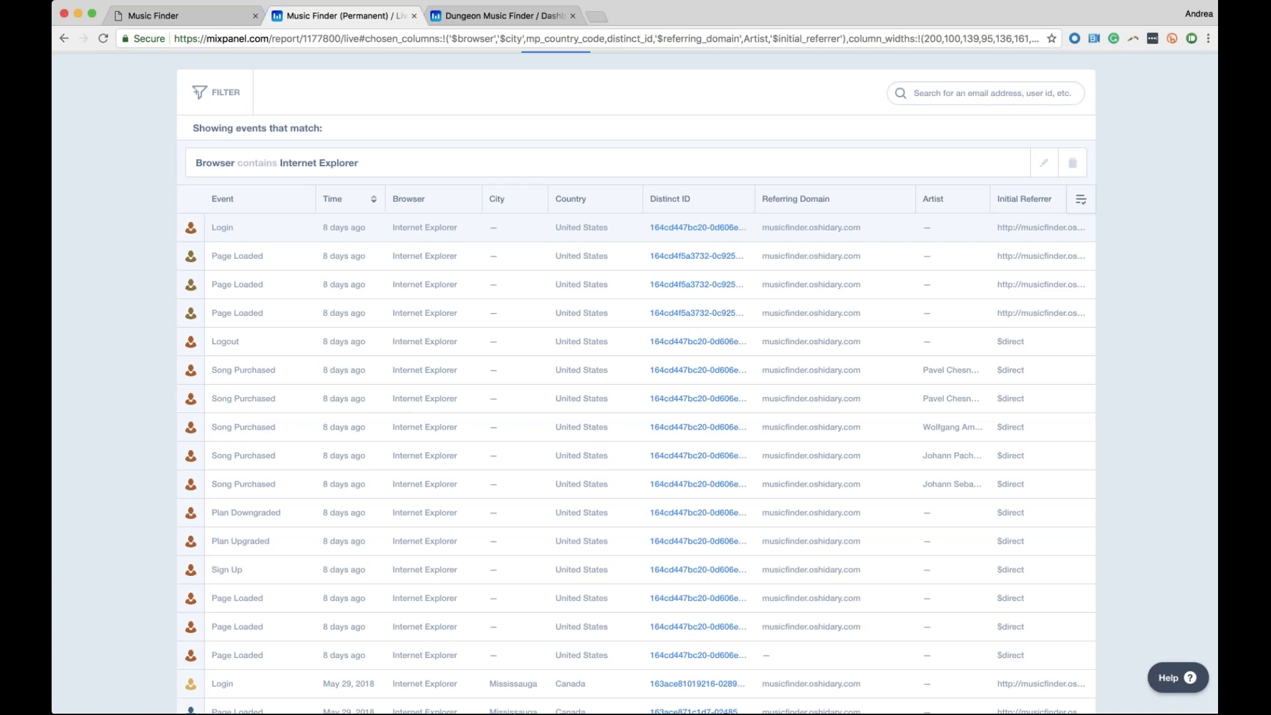
scroll(635, 381, "down", 1)
scroll(554, 236, "down", 2)
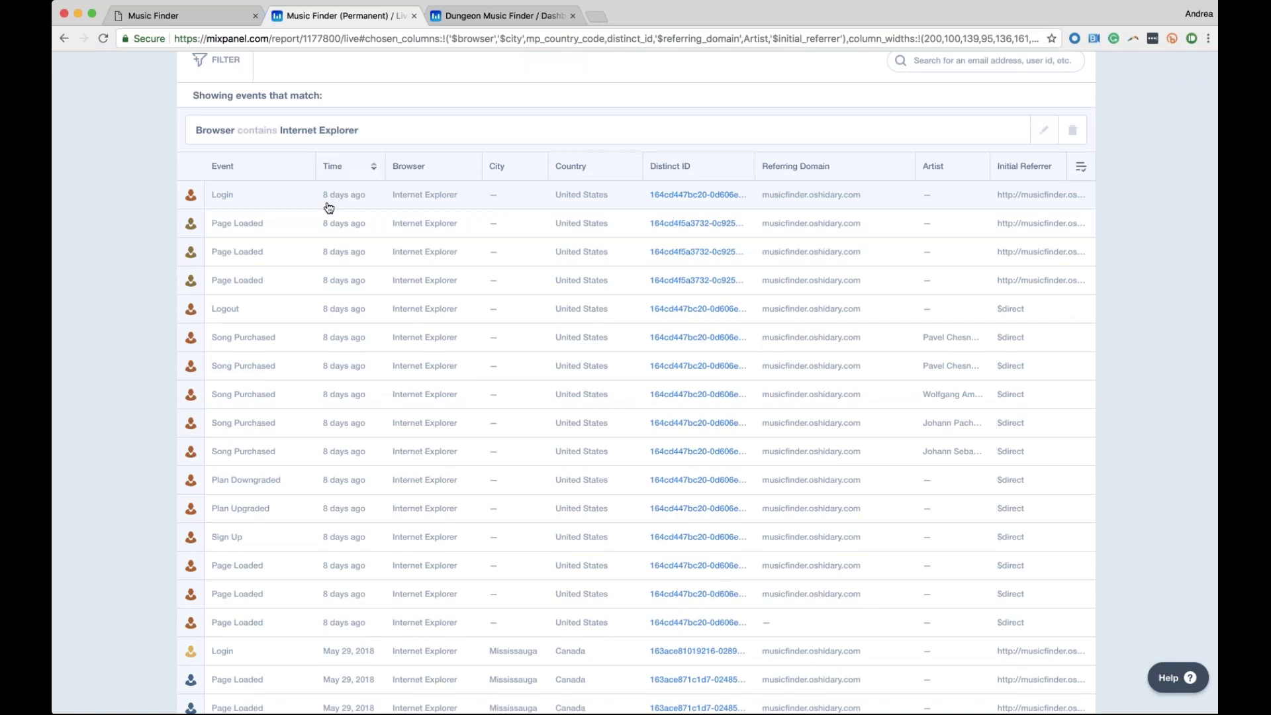
left_click(329, 208)
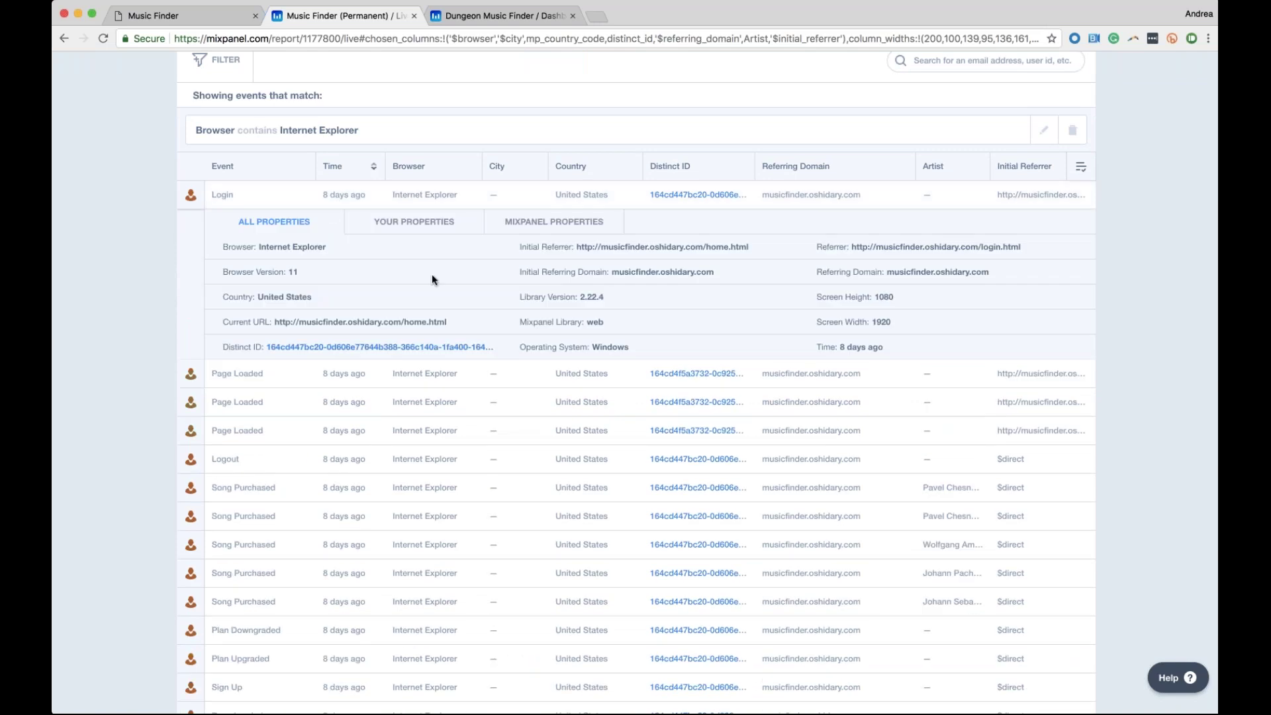
scroll(432, 274, "down", 1)
scroll(431, 275, "down", 1)
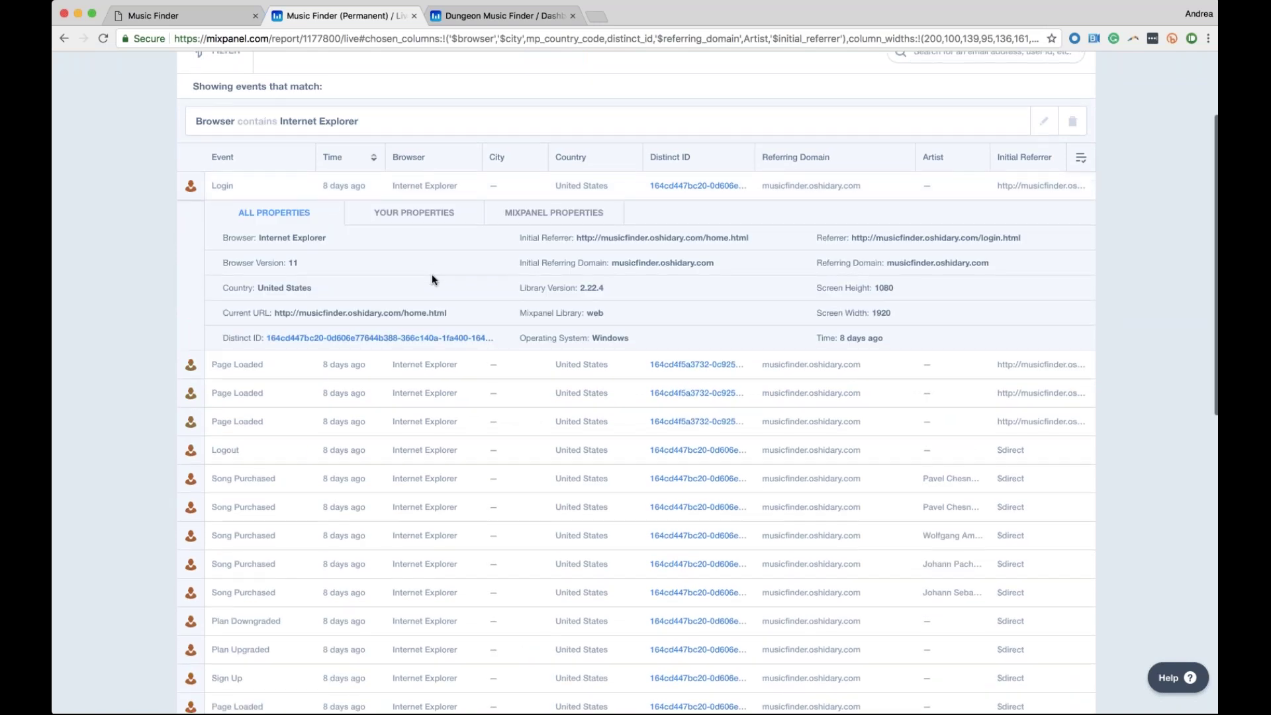
scroll(455, 277, "up", 1)
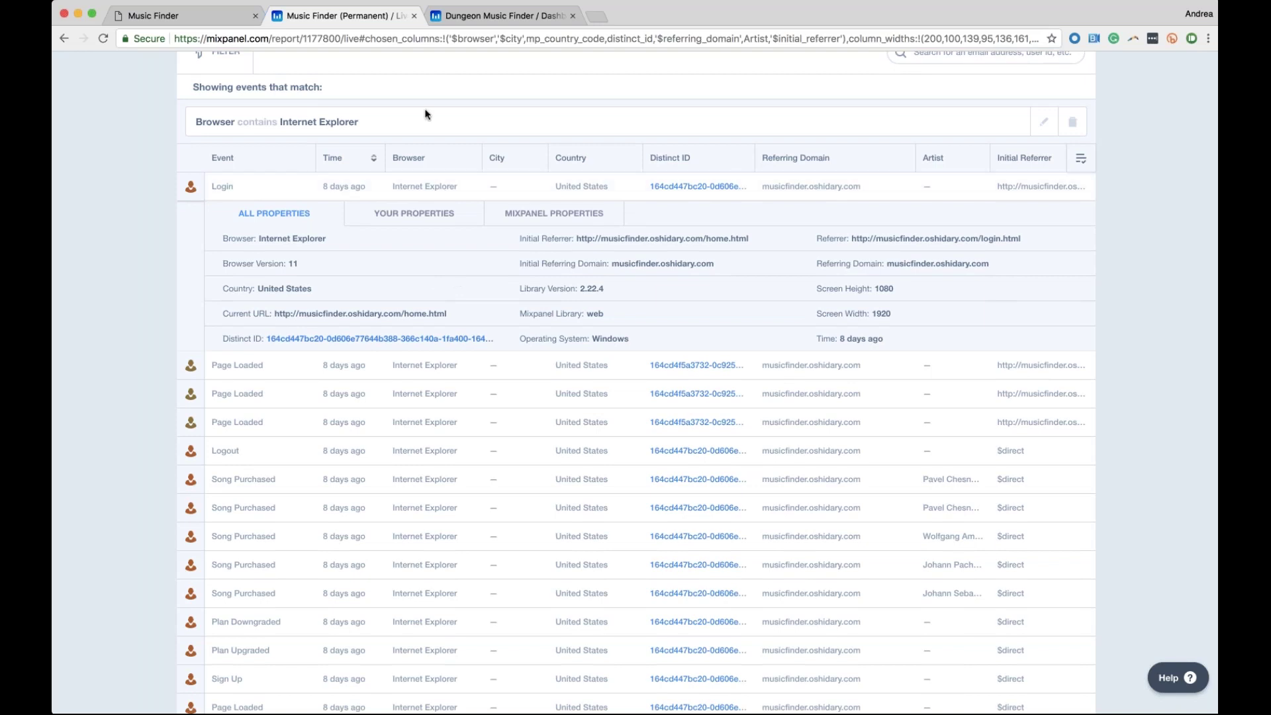
scroll(525, 133, "down", 1)
scroll(529, 139, "down", 1)
scroll(547, 152, "down", 1)
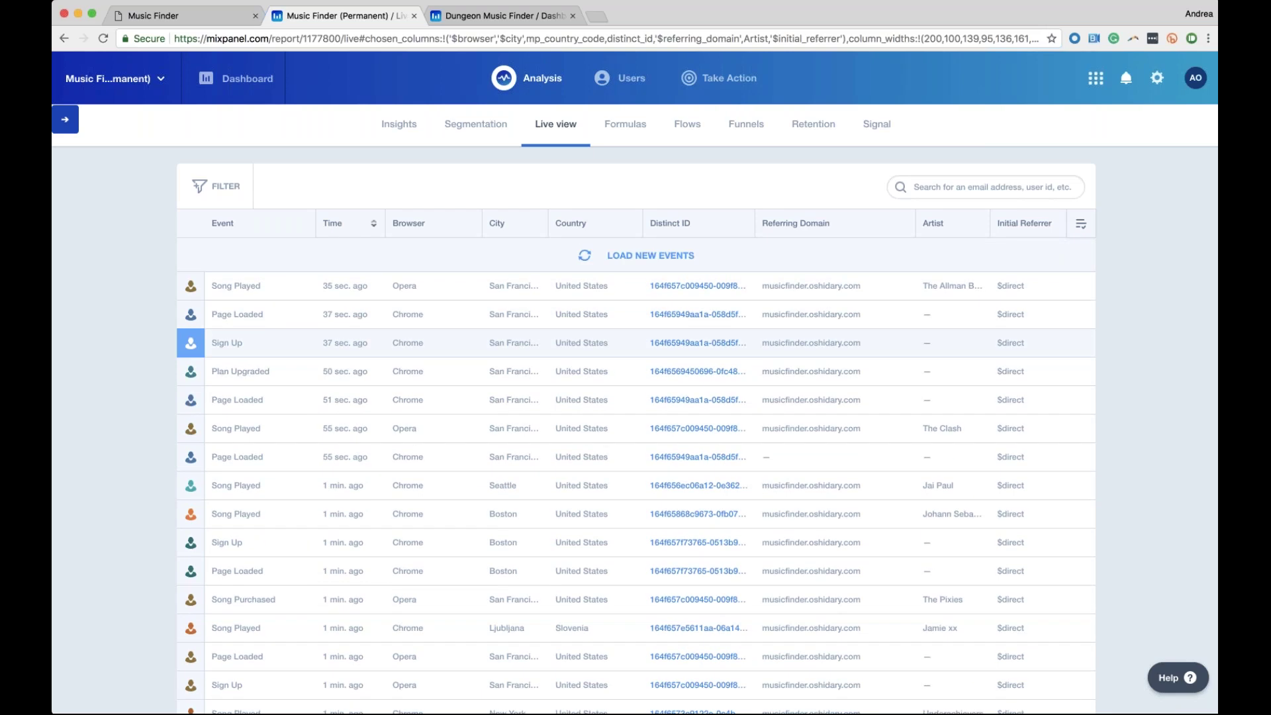
View an event's user profile panel, close it, and load the newest events
scroll(203, 373, "down", 1)
left_click(192, 361)
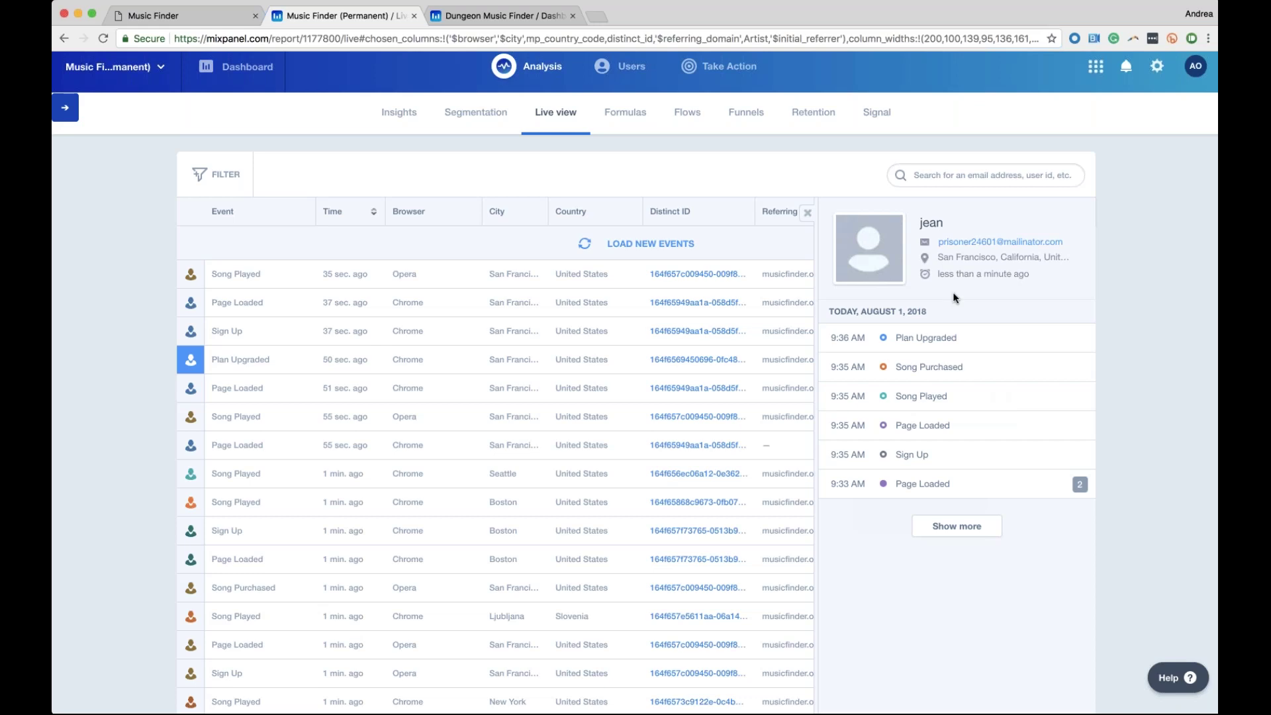
left_click(806, 214)
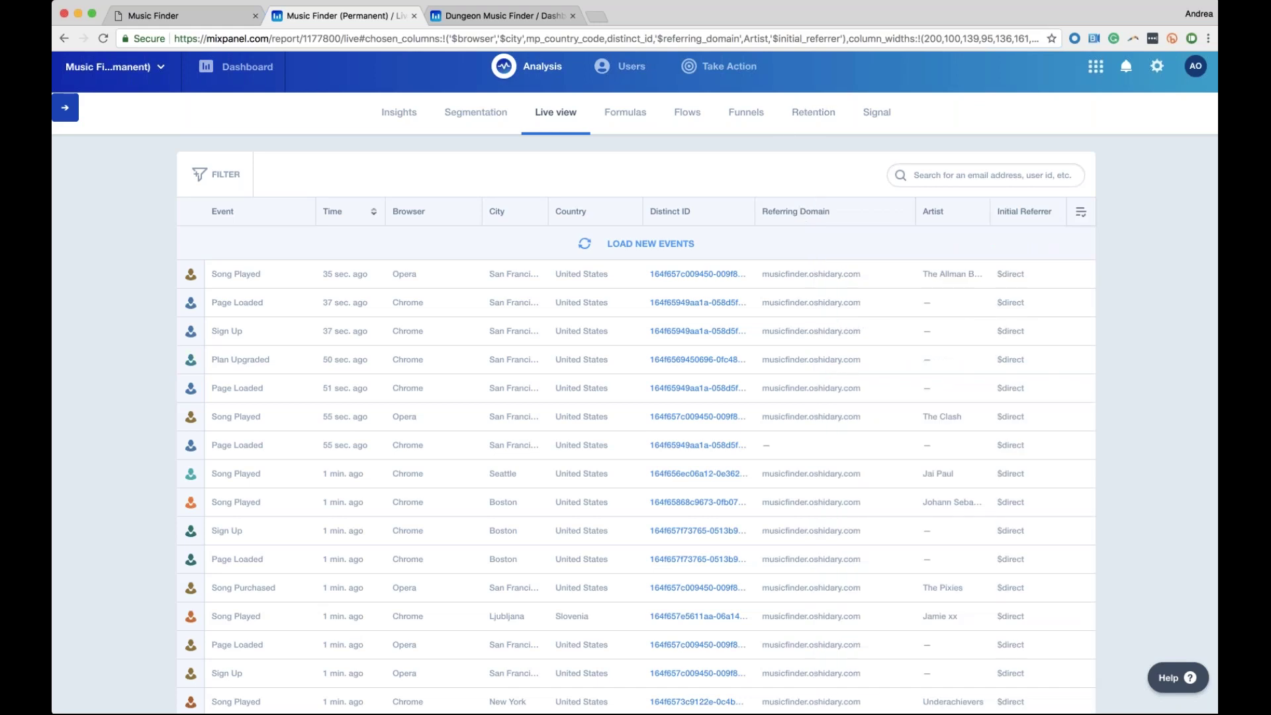
scroll(635, 397, "down", 1)
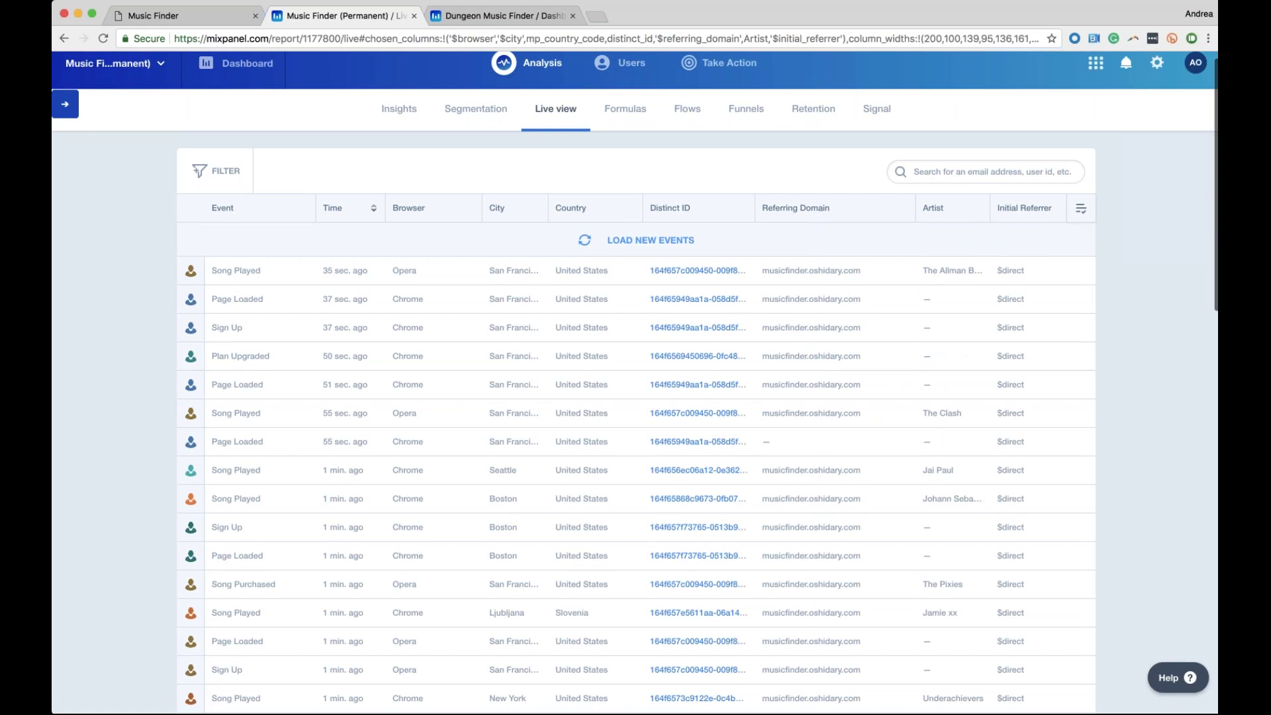
left_click(631, 238)
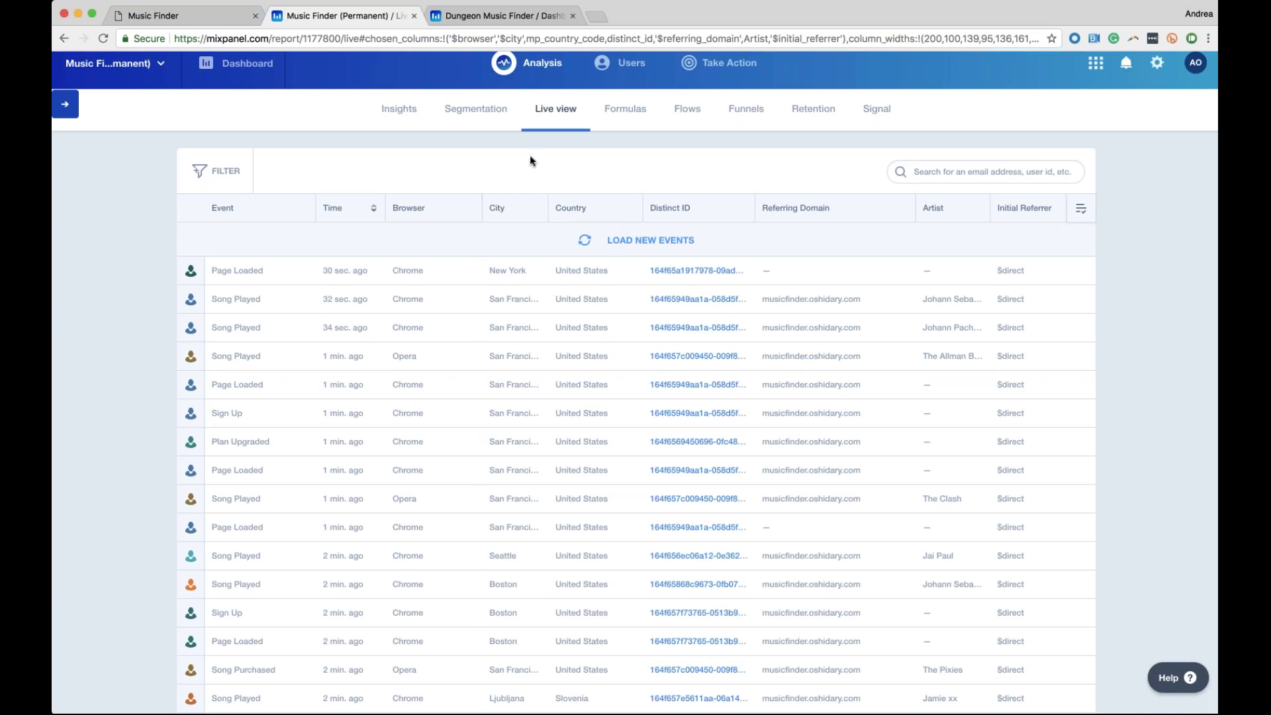
Open the Dungeon Music Finder project's Funnels report and list its saved funnels
left_click(472, 17)
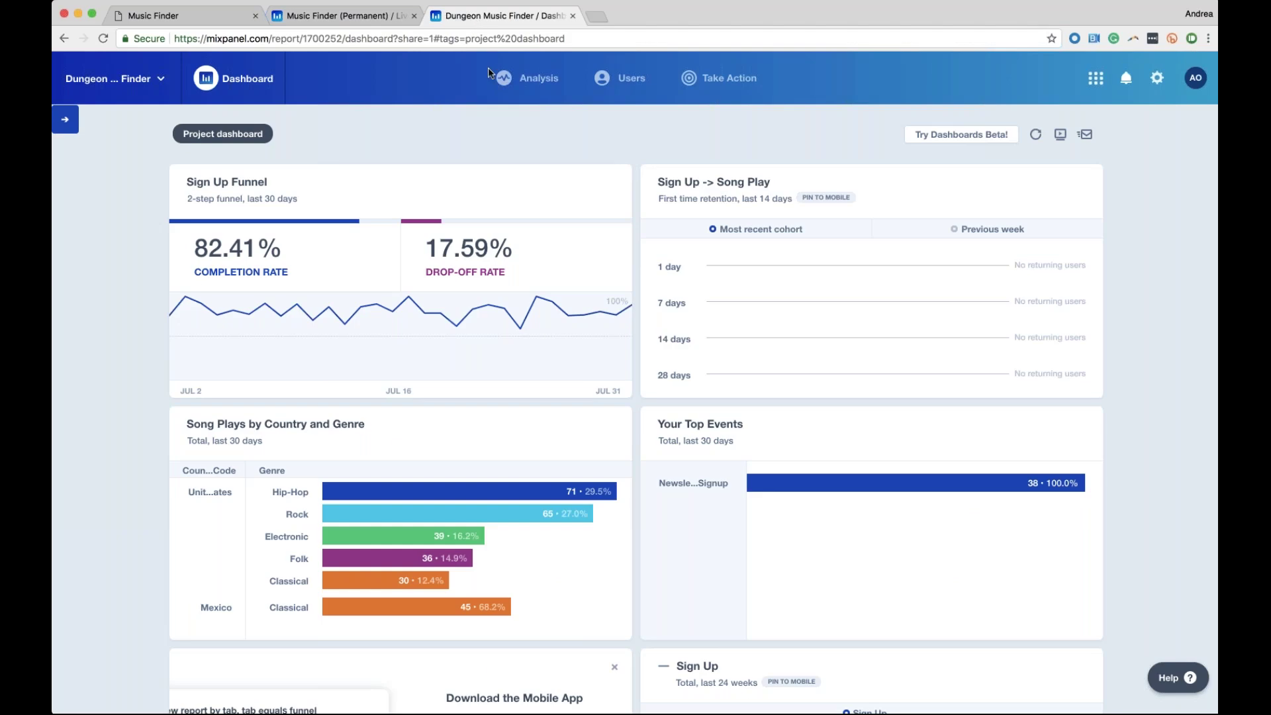
mouse_move(530, 78)
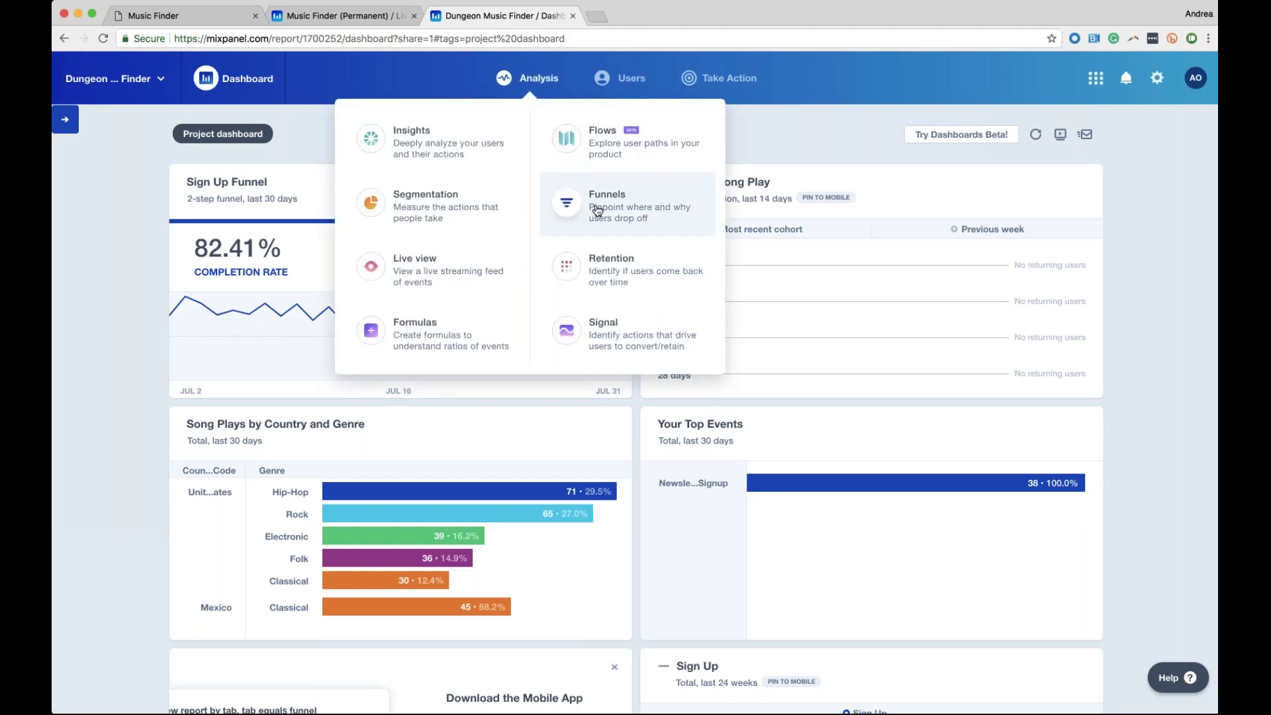
left_click(598, 210)
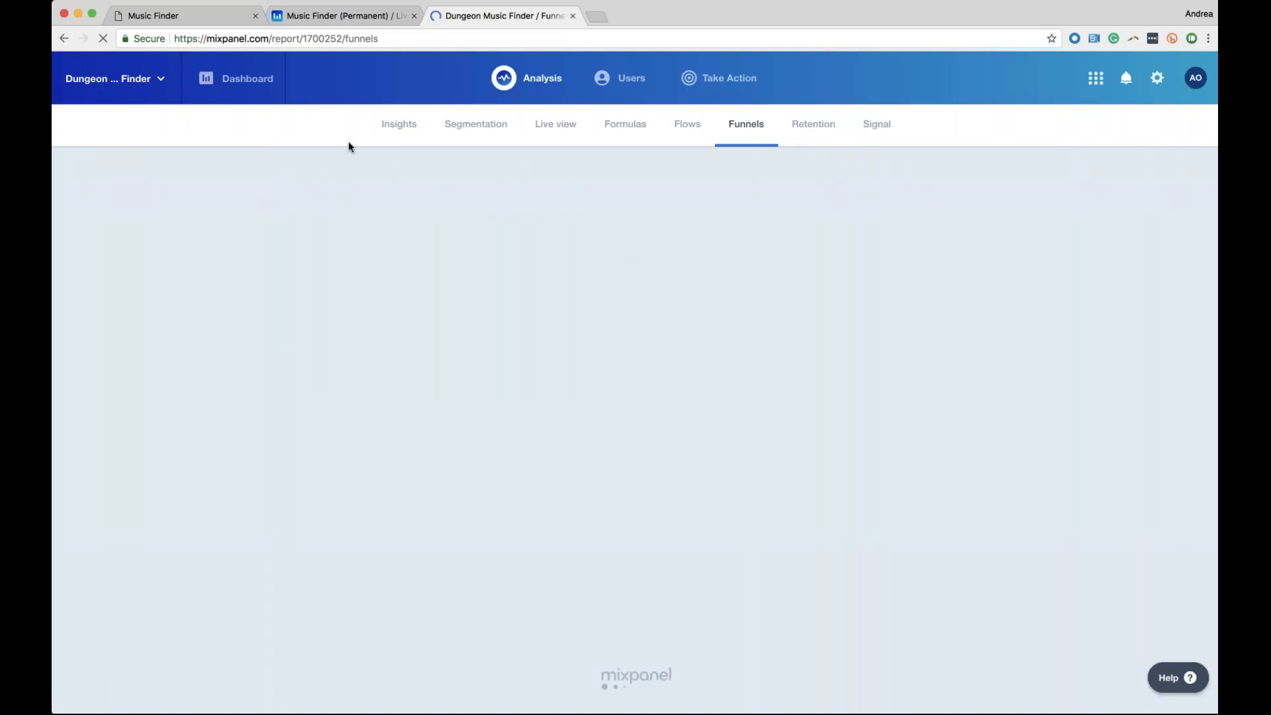
left_click(291, 186)
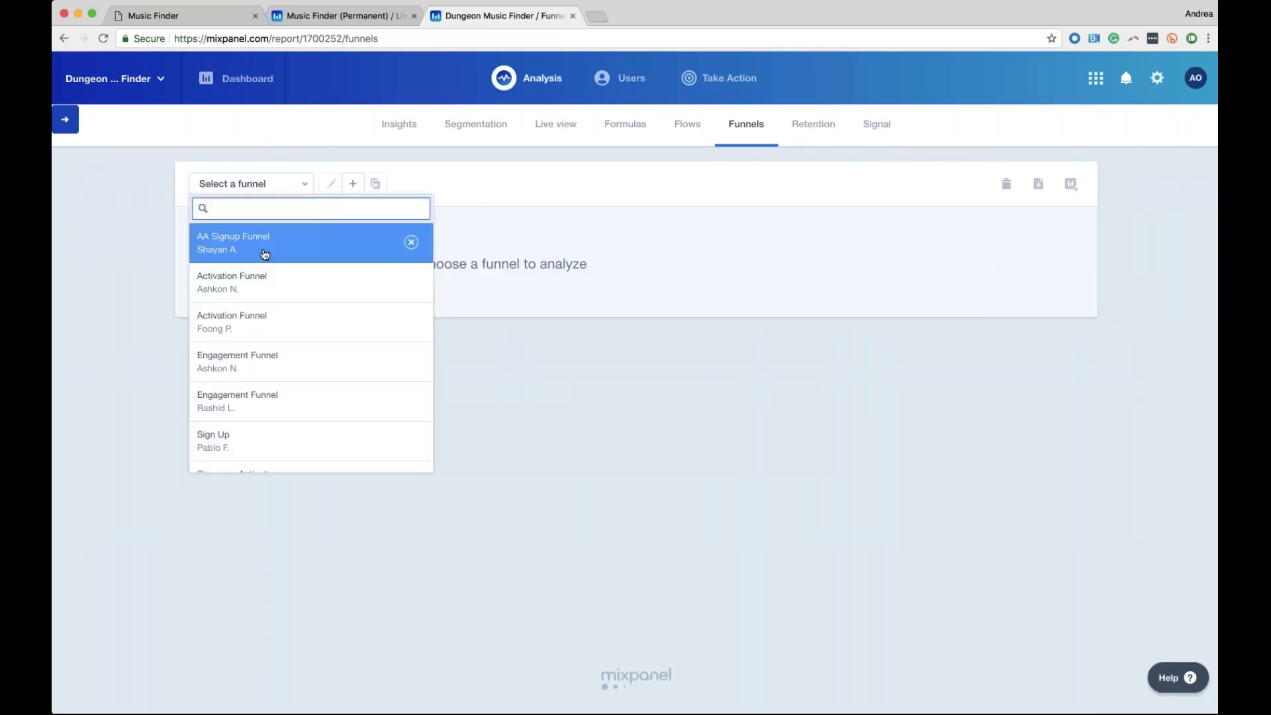
Review the AA Signup Funnel report (324 to 267, 82.41%), then begin a new funnel
left_click(262, 250)
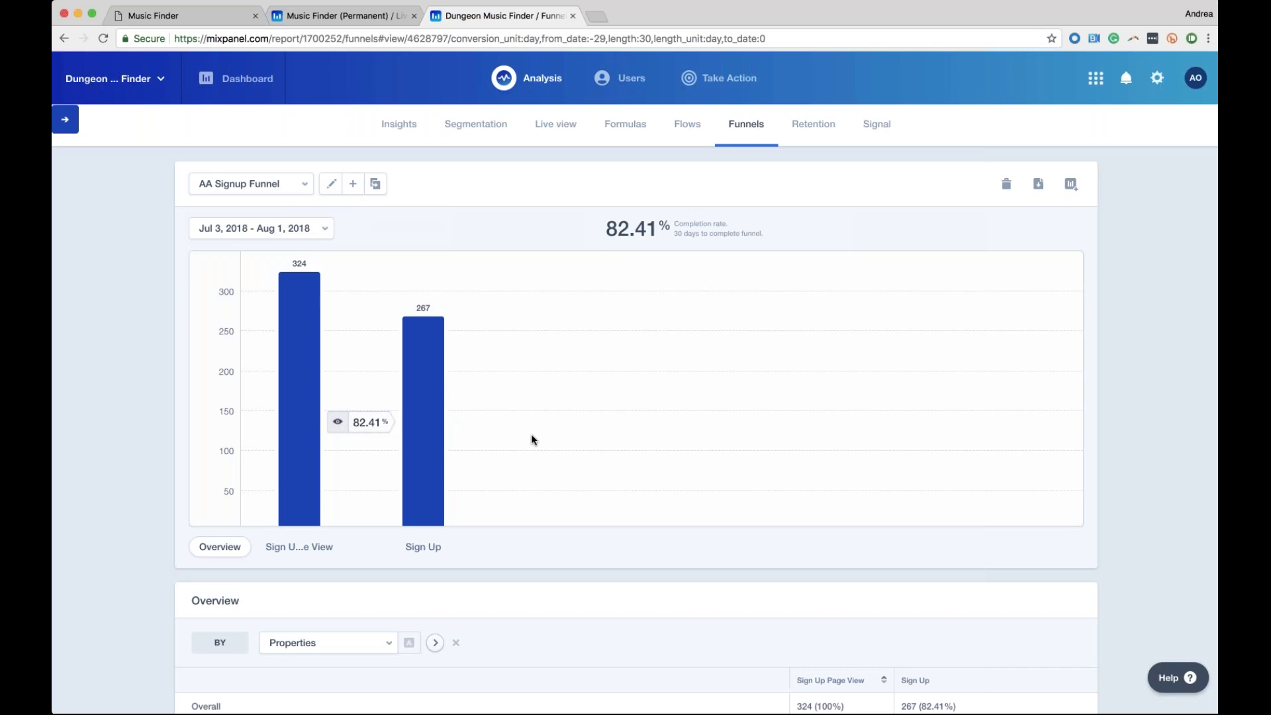
left_click(354, 187)
Name the funnel 'Sign Up and Upgrade' with steps Sign Up Page View and Sign Up
left_click(298, 241)
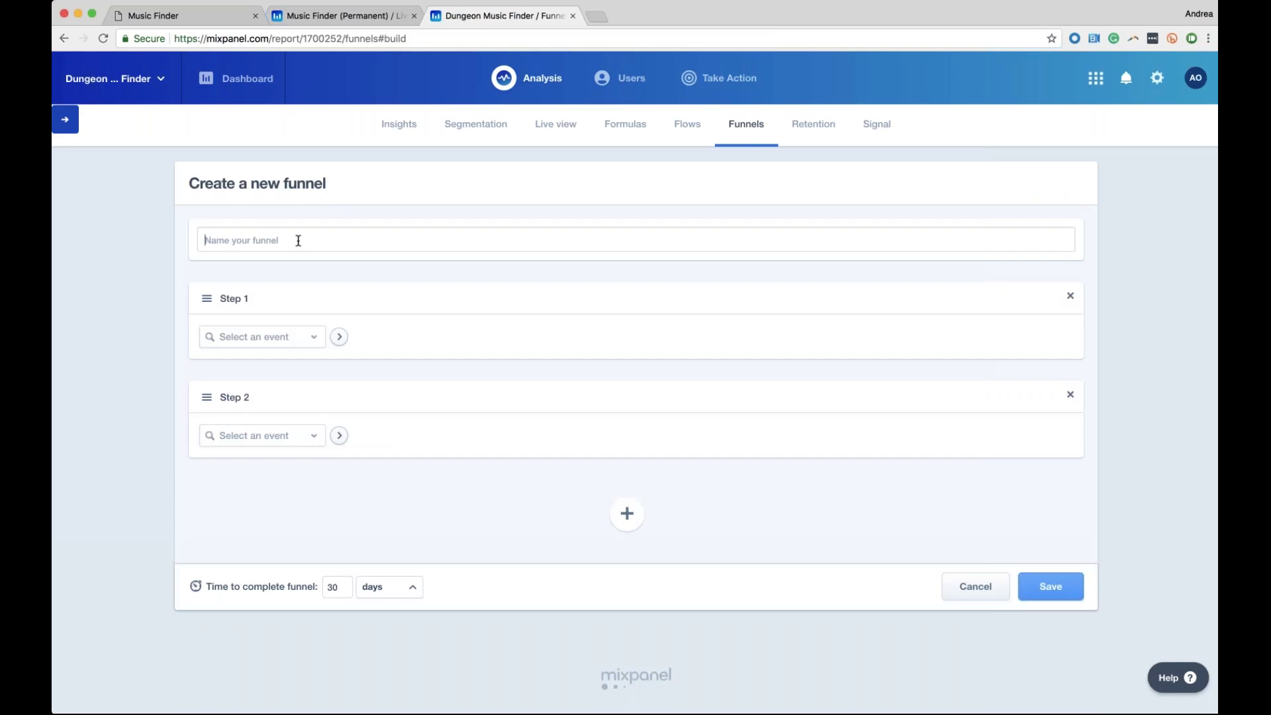
type("Sign Up and Upgrade")
left_click(303, 337)
type("Sign U")
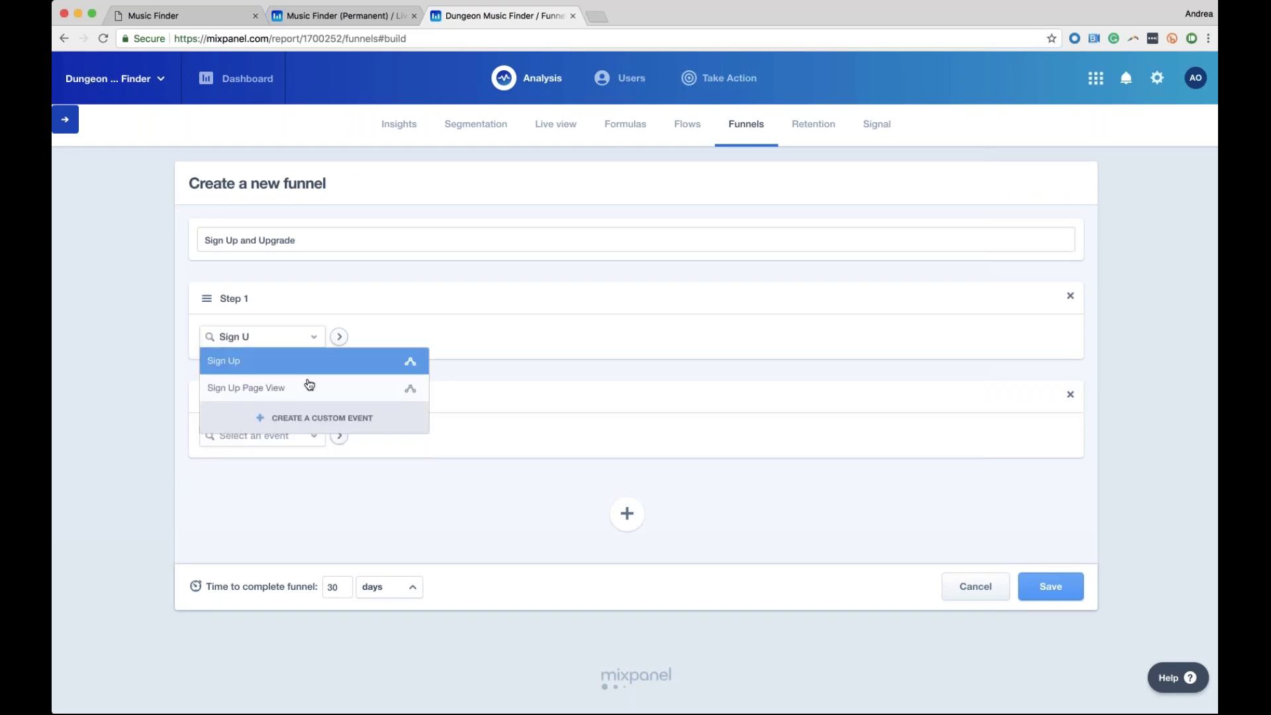
left_click(309, 388)
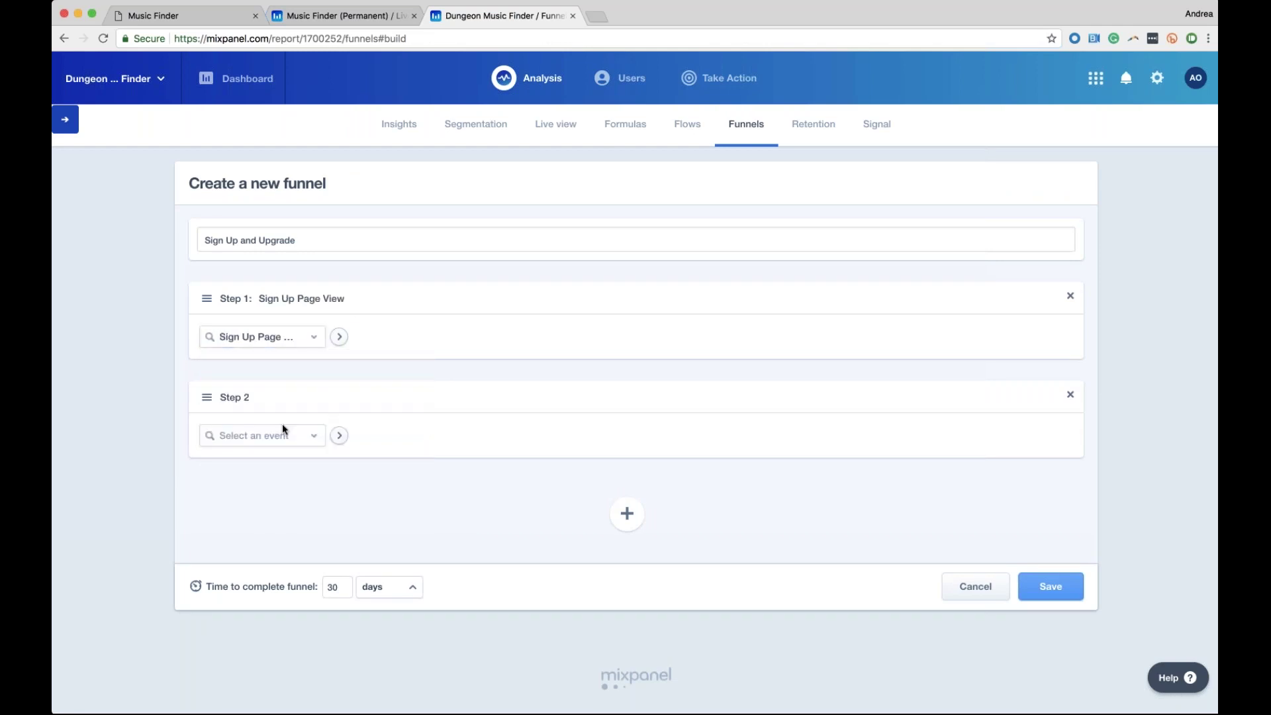
left_click(264, 436)
type("Sign Up")
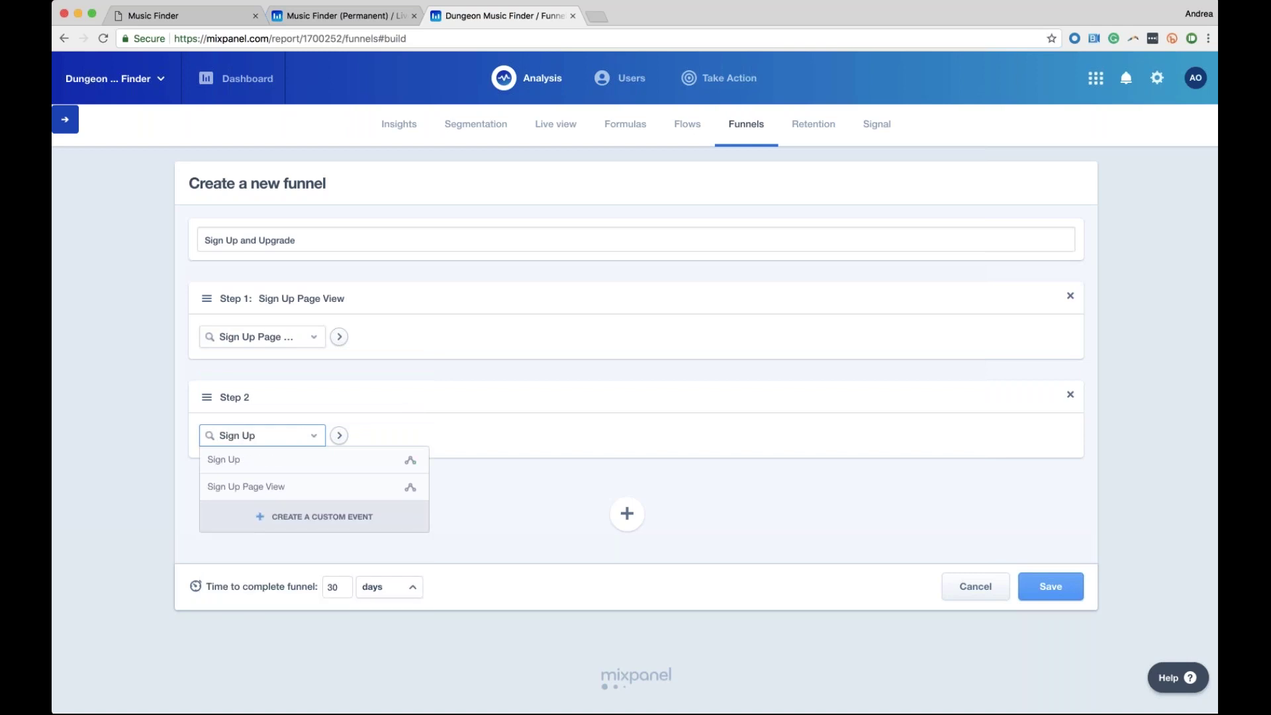
key("Return")
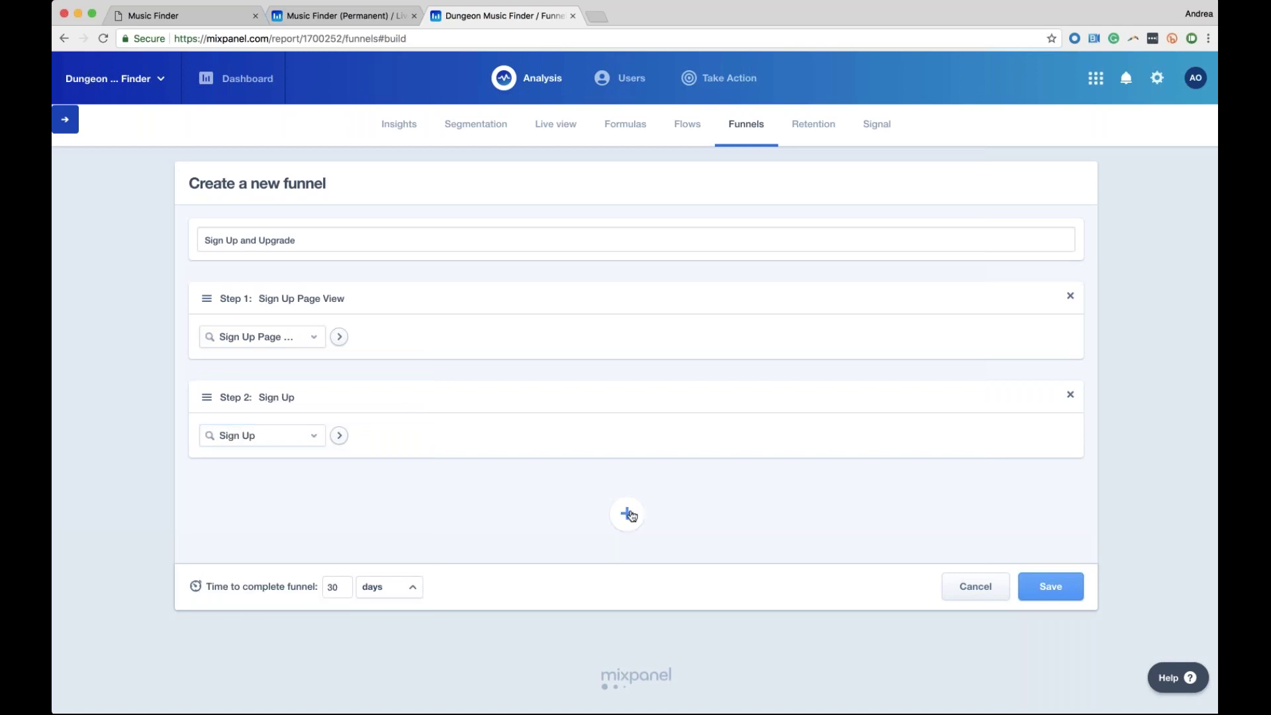
Add Song Play and Plan Upgrade as steps 3 and 4, then save the funnel
left_click(623, 517)
left_click(263, 535)
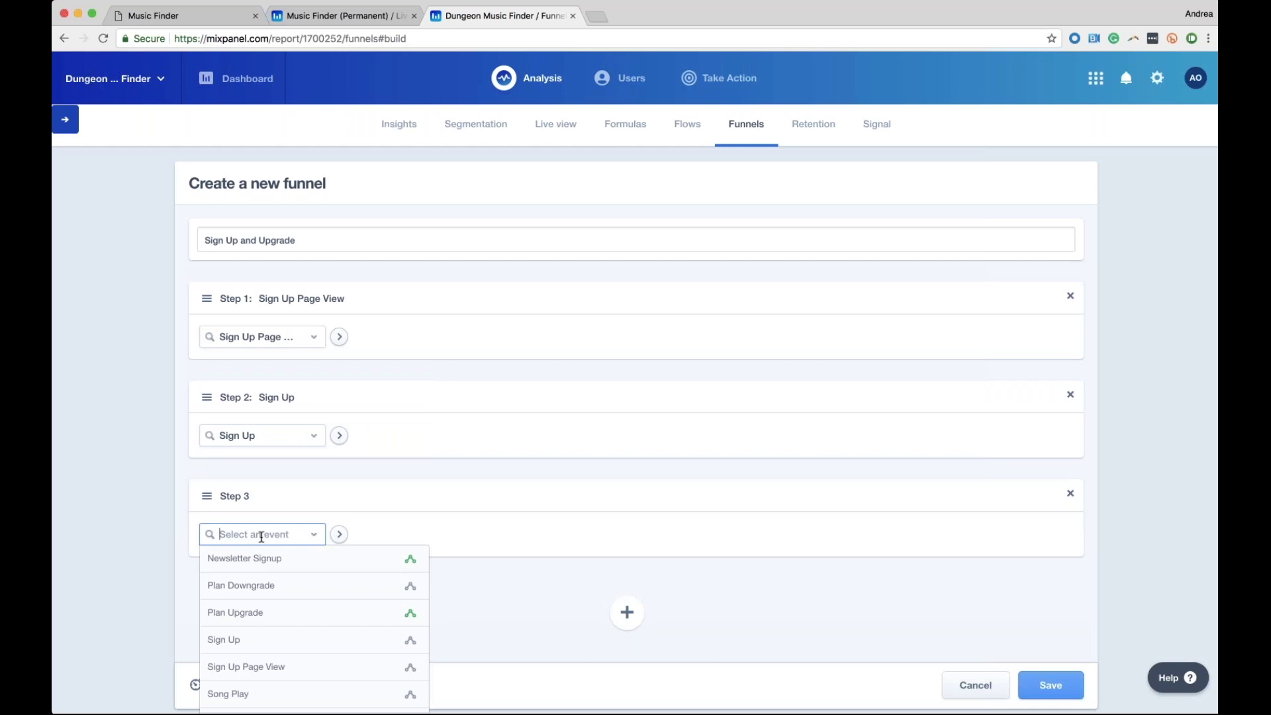
type("Song pl")
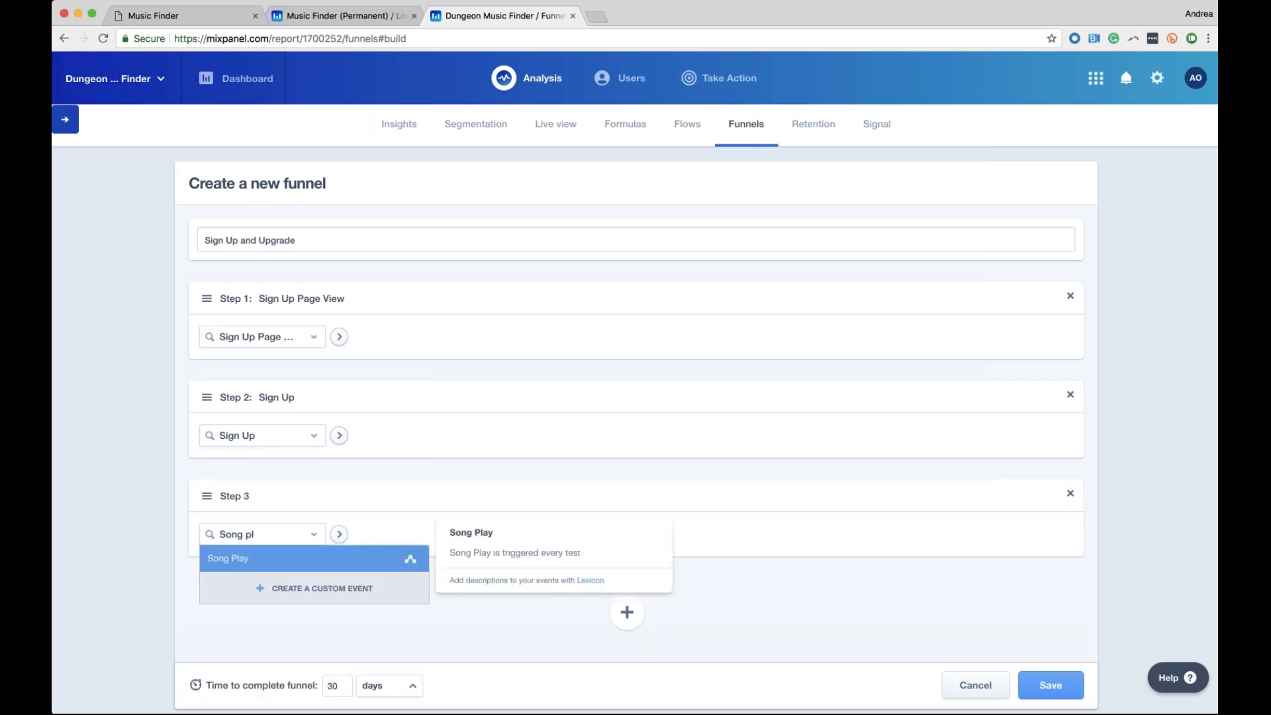
key("Return")
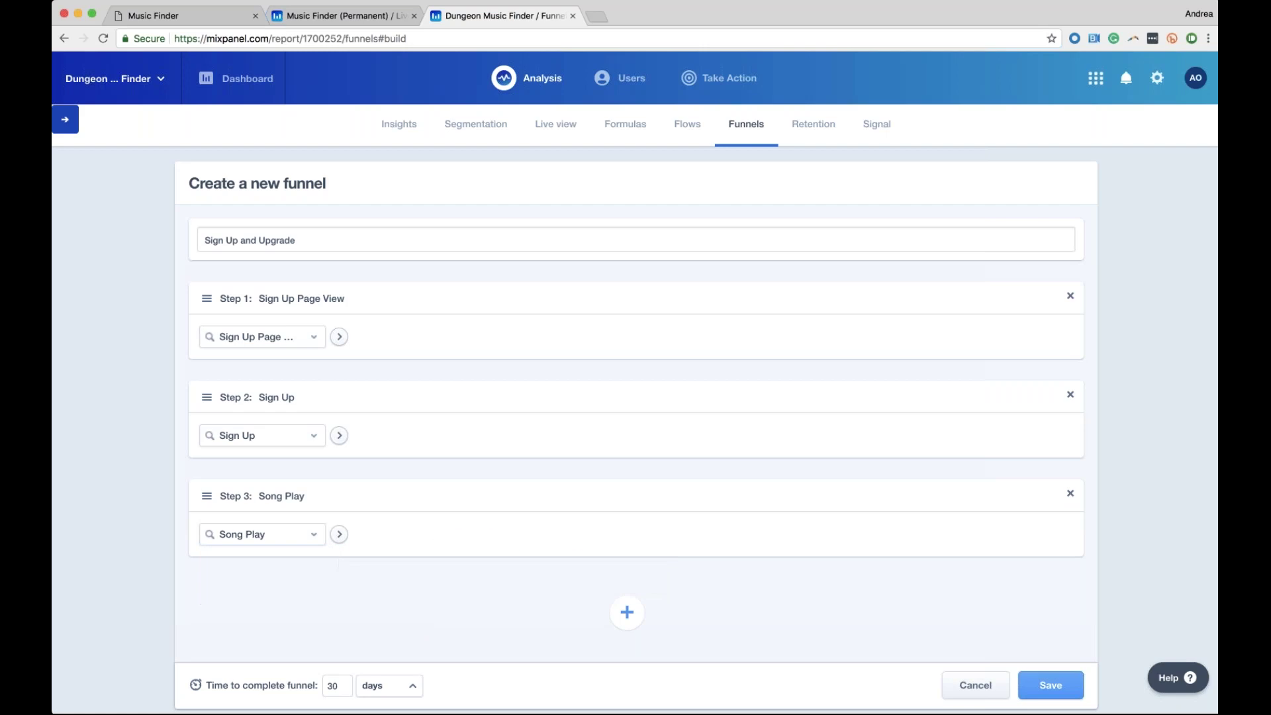
left_click(627, 613)
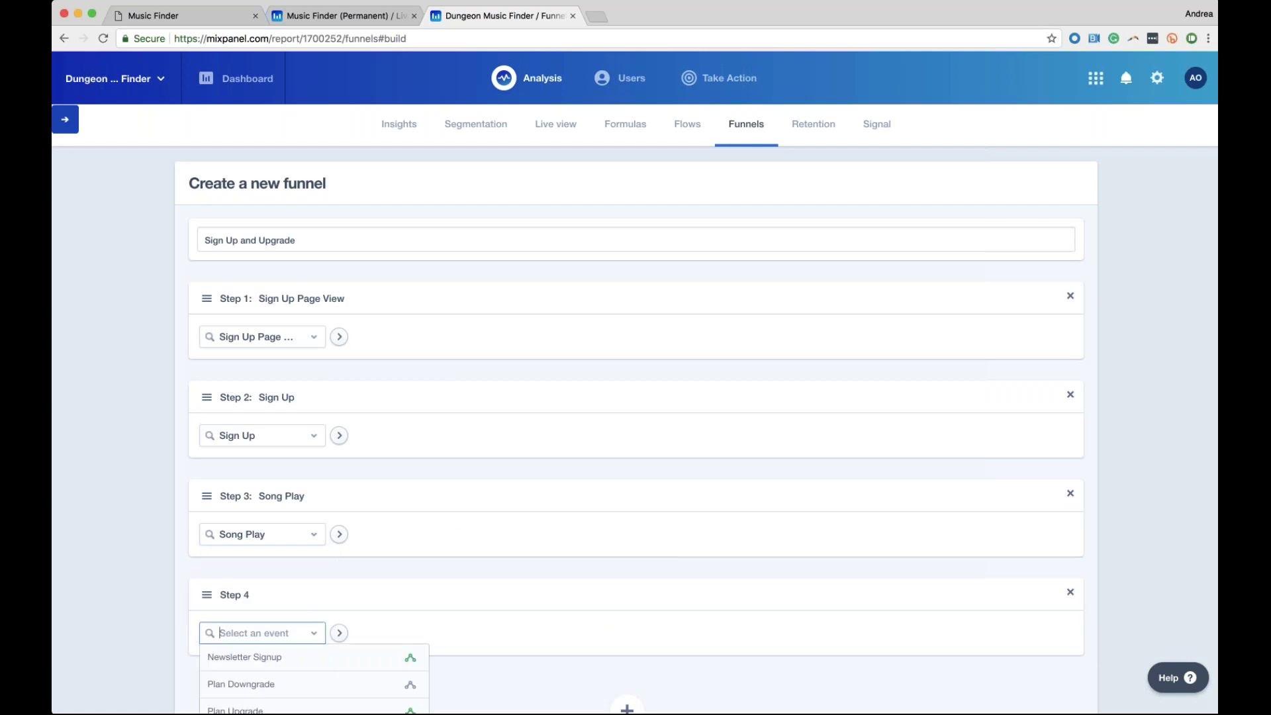
type("Up")
key("Down")
key("Down")
key("Return")
scroll(162, 656, "down", 2)
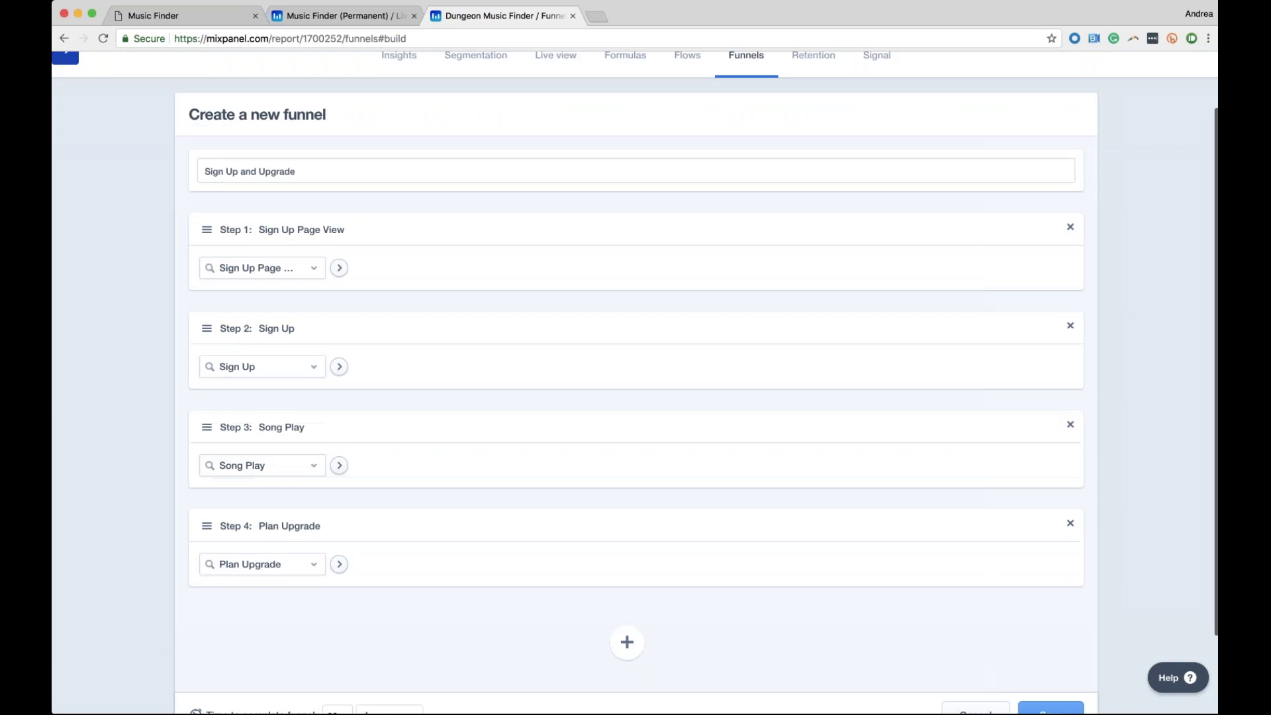
scroll(635, 397, "down", 3)
left_click(1053, 619)
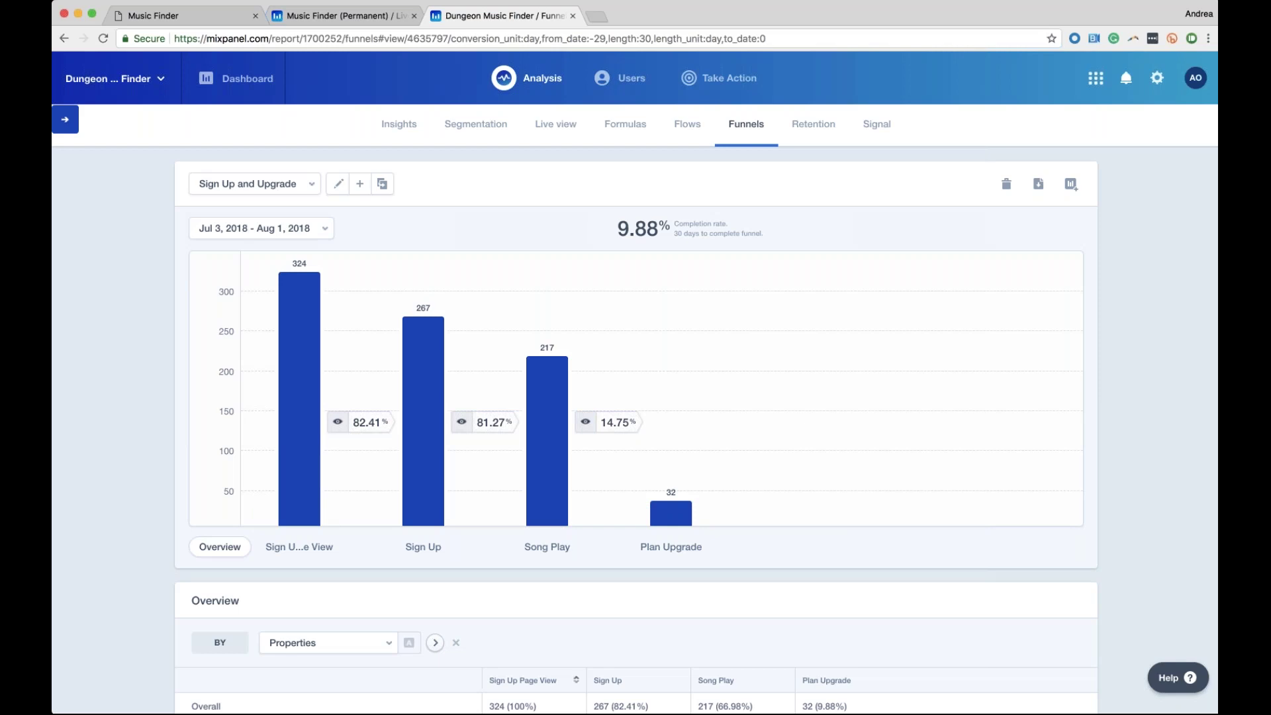
Edit the funnel to move the Plan Upgrade step and save it
left_click(336, 186)
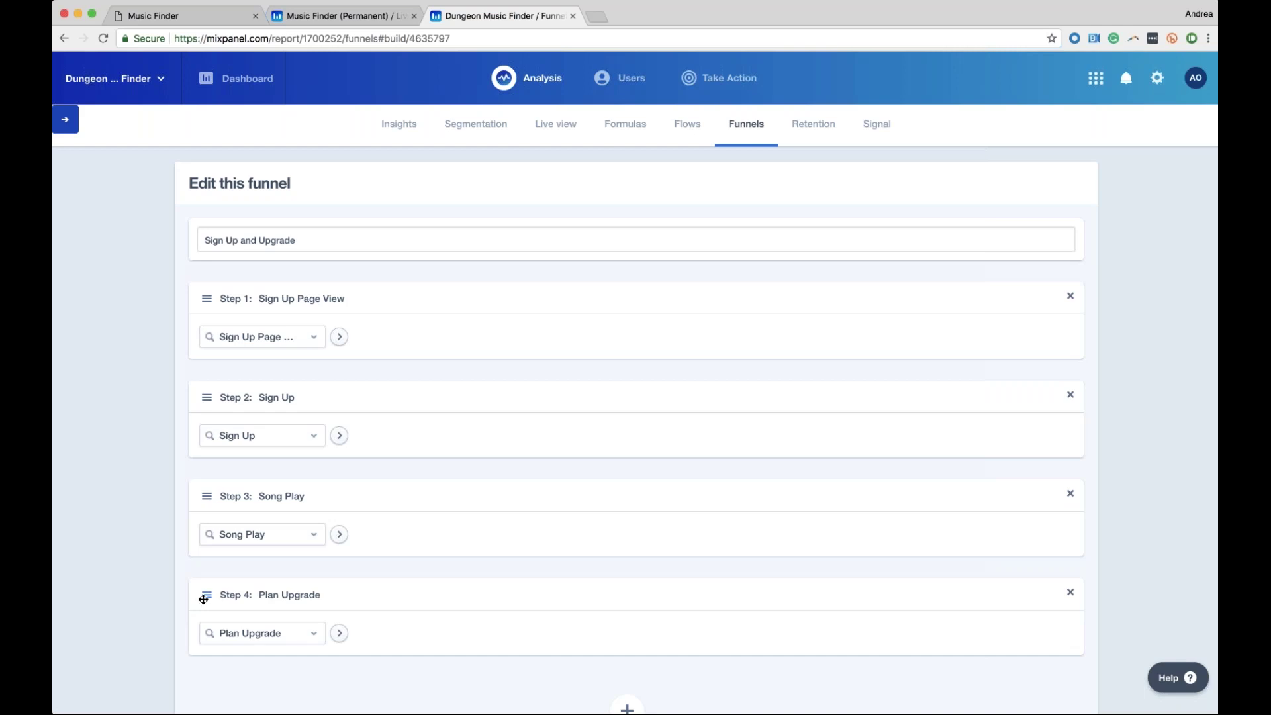
left_click_drag(203, 600, 204, 488)
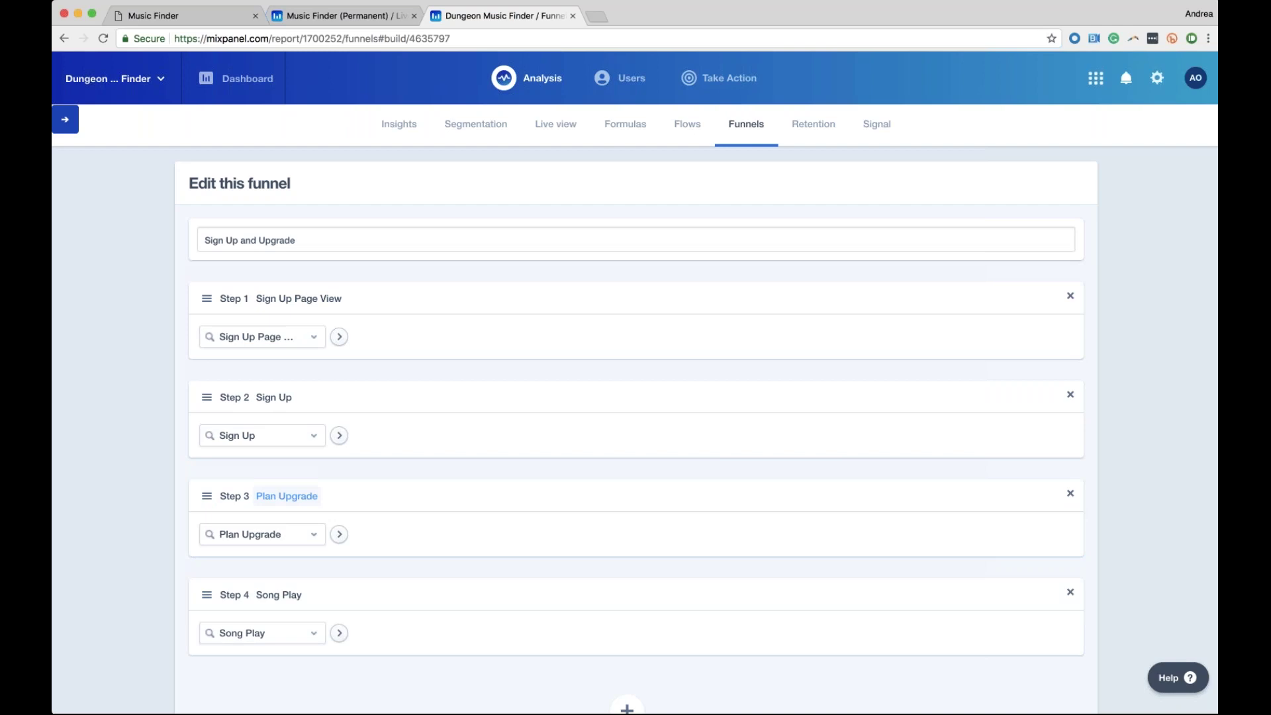
scroll(404, 327, "down", 1)
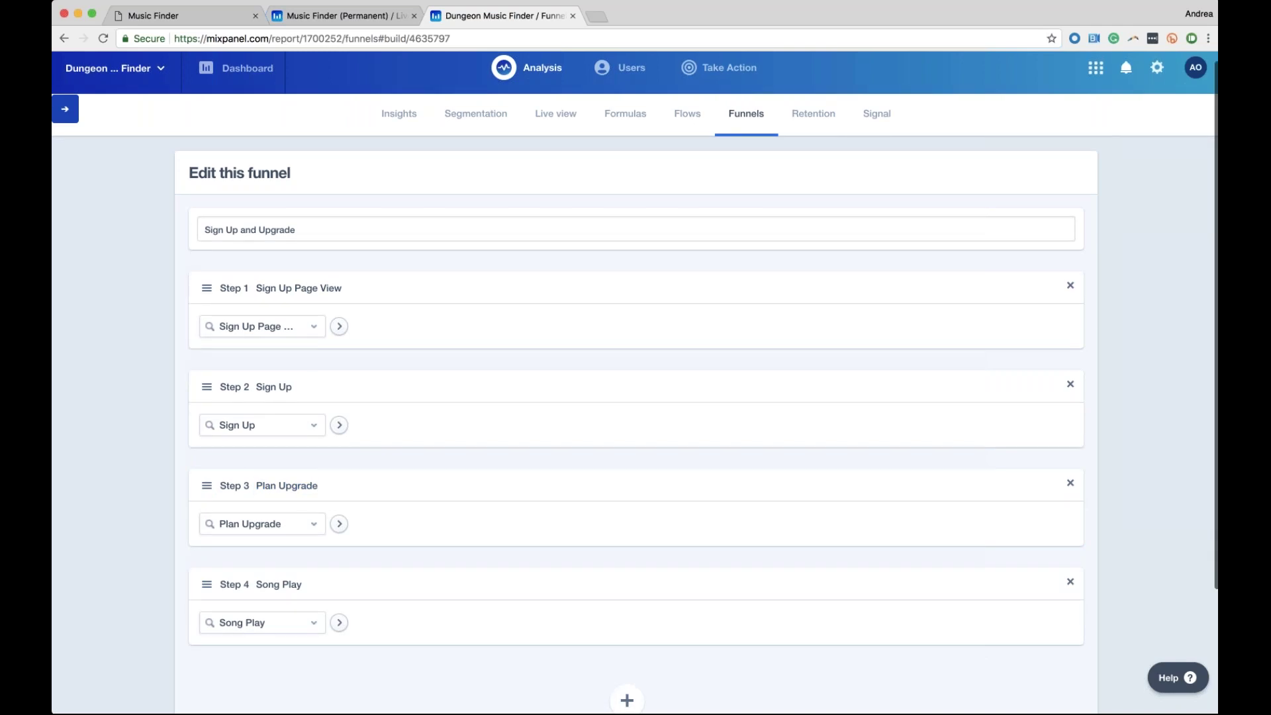
scroll(635, 397, "down", 5)
left_click(1050, 616)
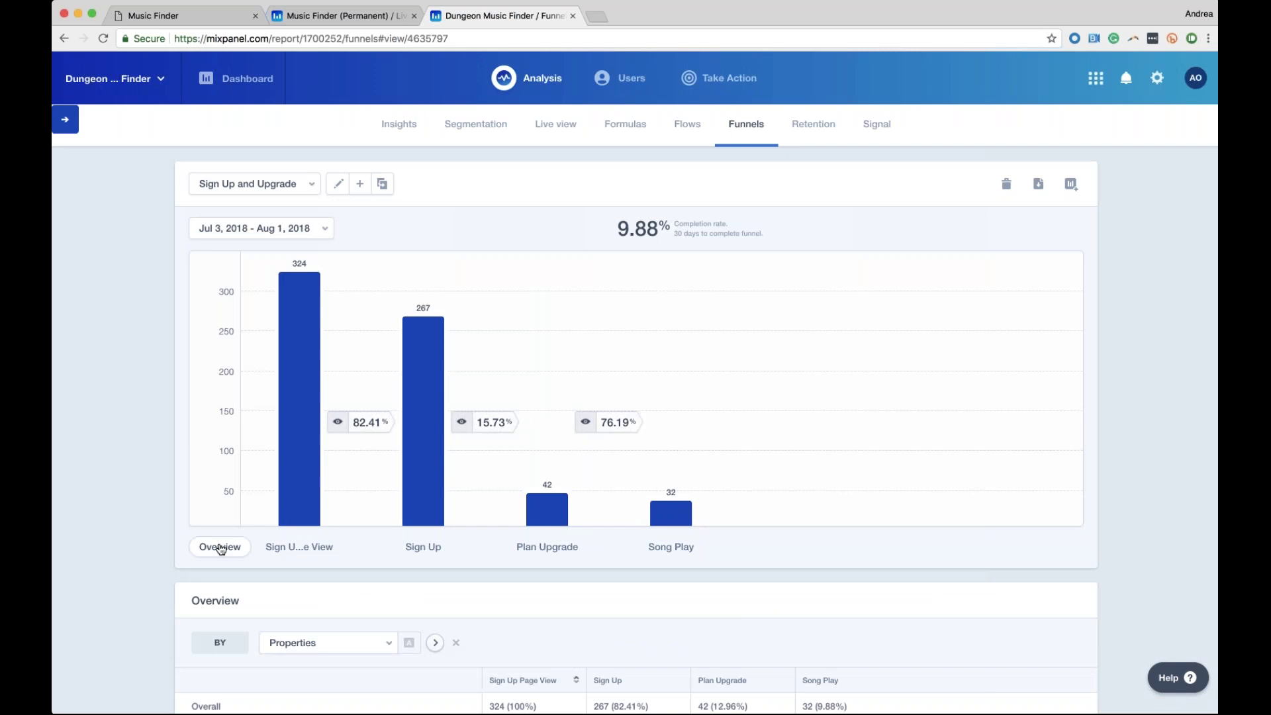
Remove the Plan Upgrade step and save the three-step funnel
left_click(337, 185)
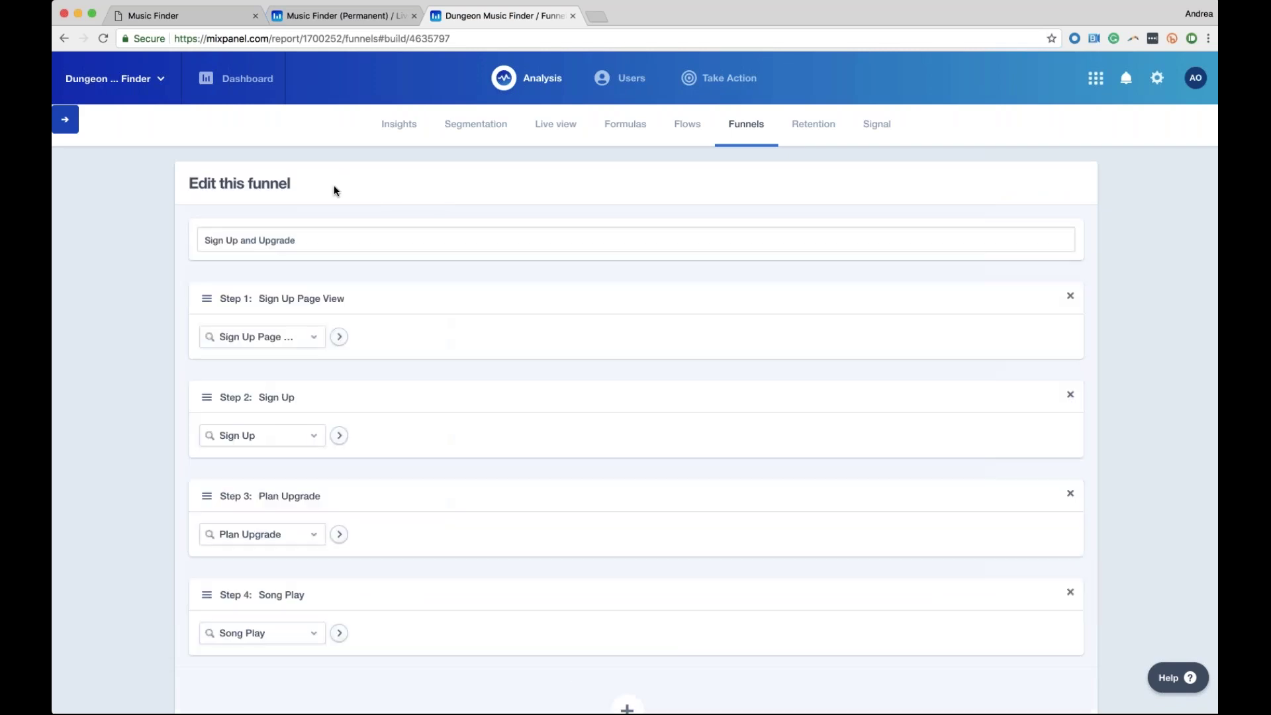
scroll(547, 570, "down", 3)
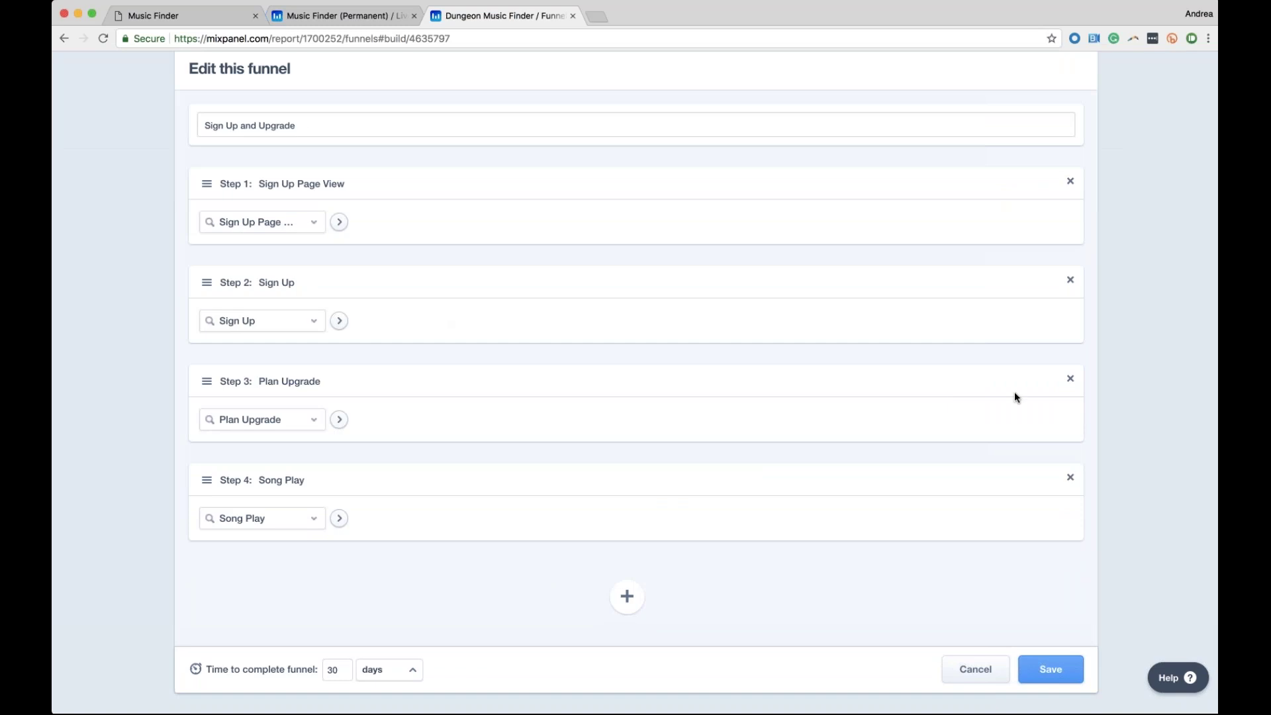
left_click(1071, 380)
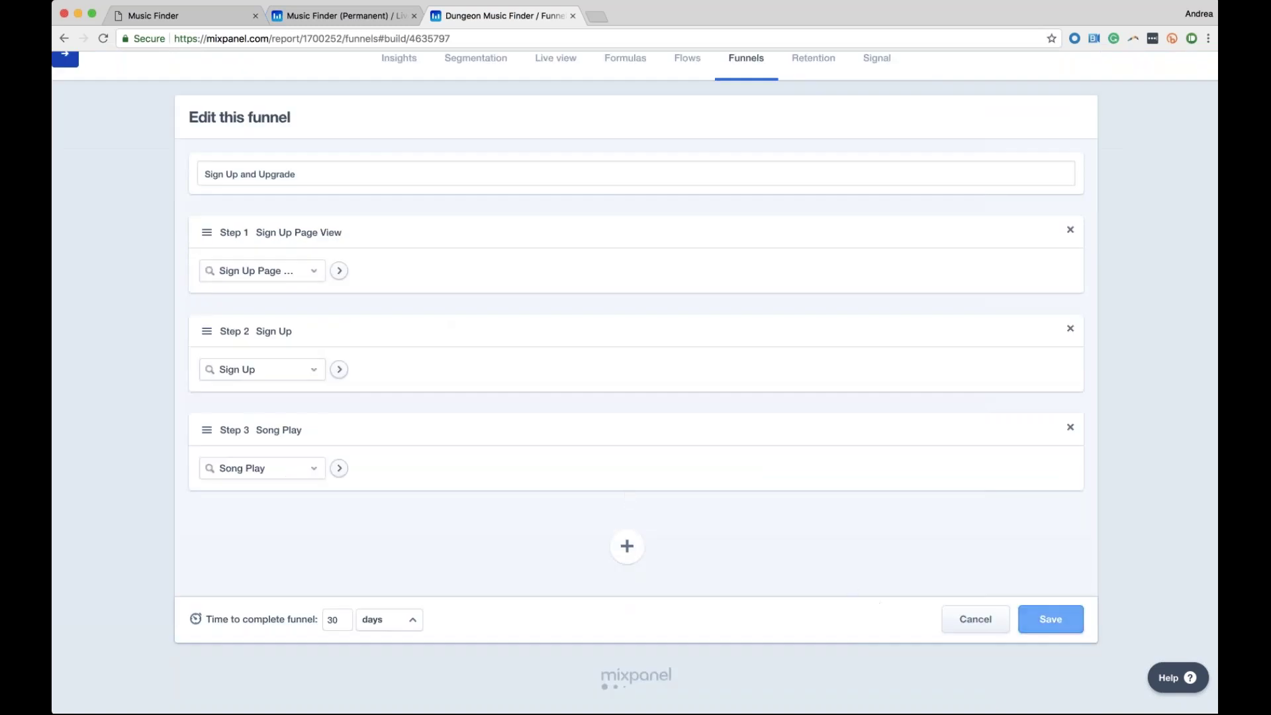
left_click(1051, 619)
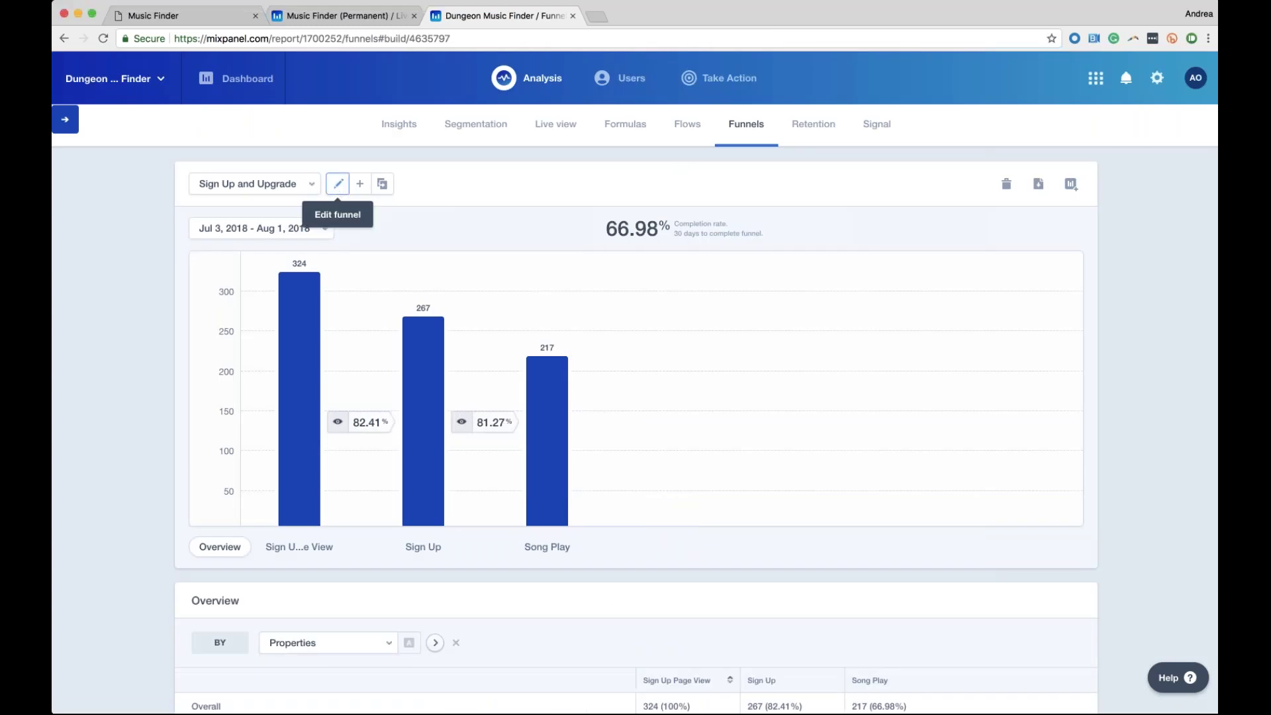
Open the funnel editor and save the funnel without changes
left_click(338, 186)
scroll(359, 424, "down", 2)
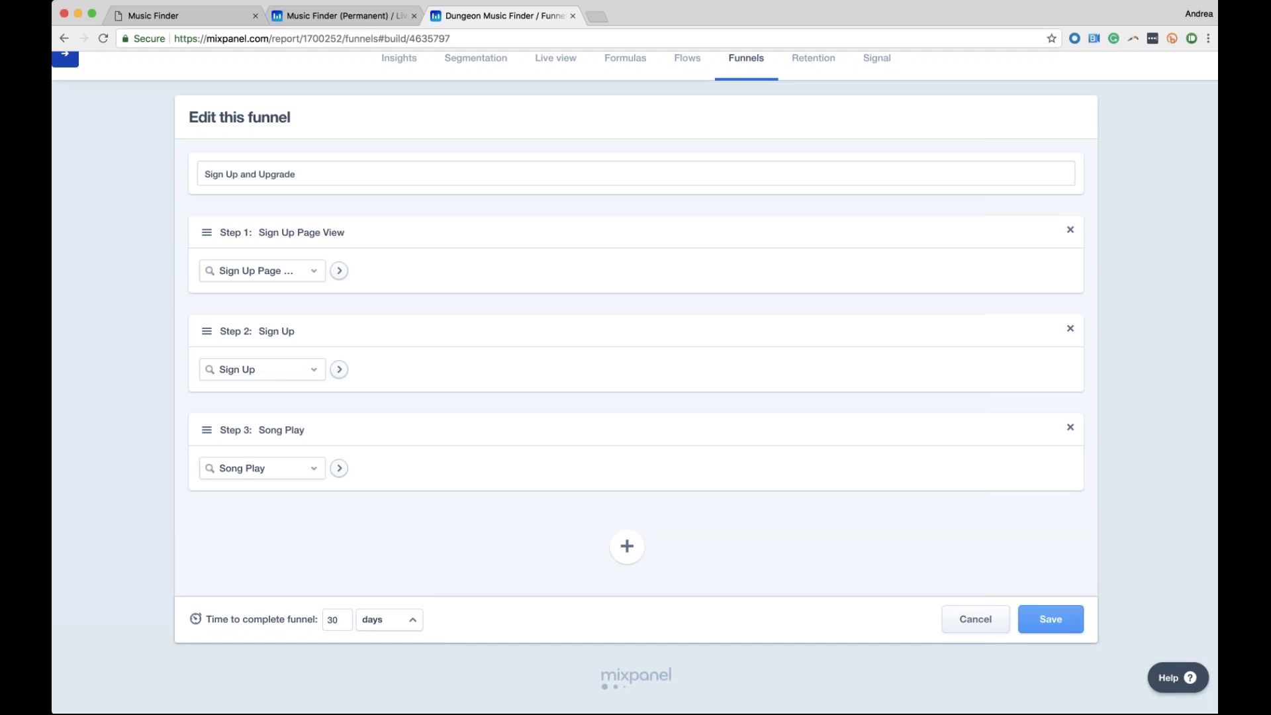
left_click(1058, 620)
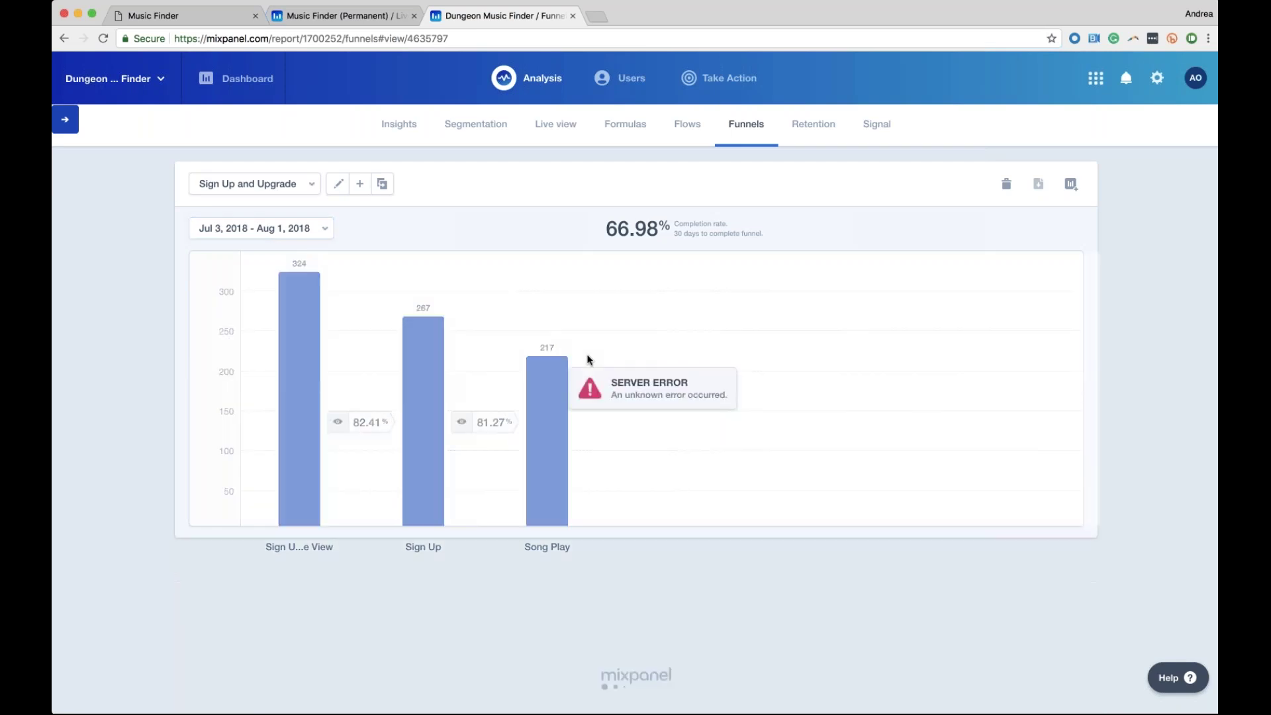
Reload the page after the server error and reopen the funnel editor at Step 1's name
key("super+r")
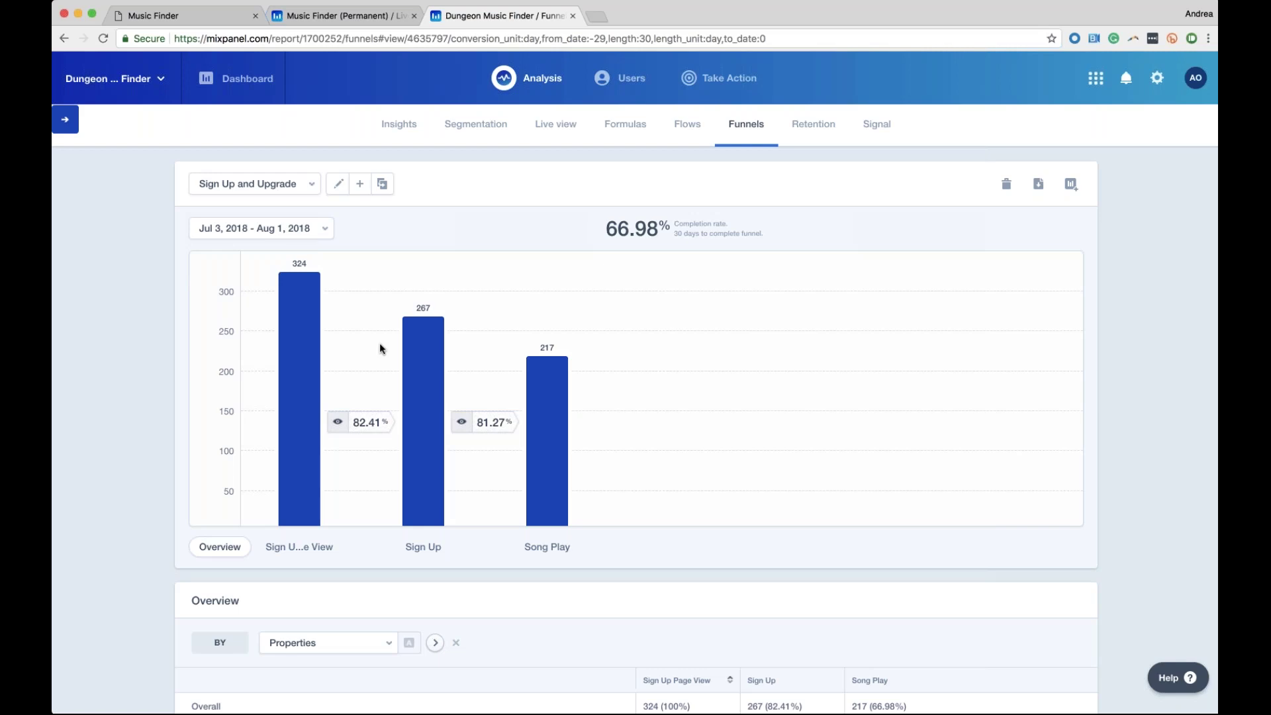
left_click(334, 186)
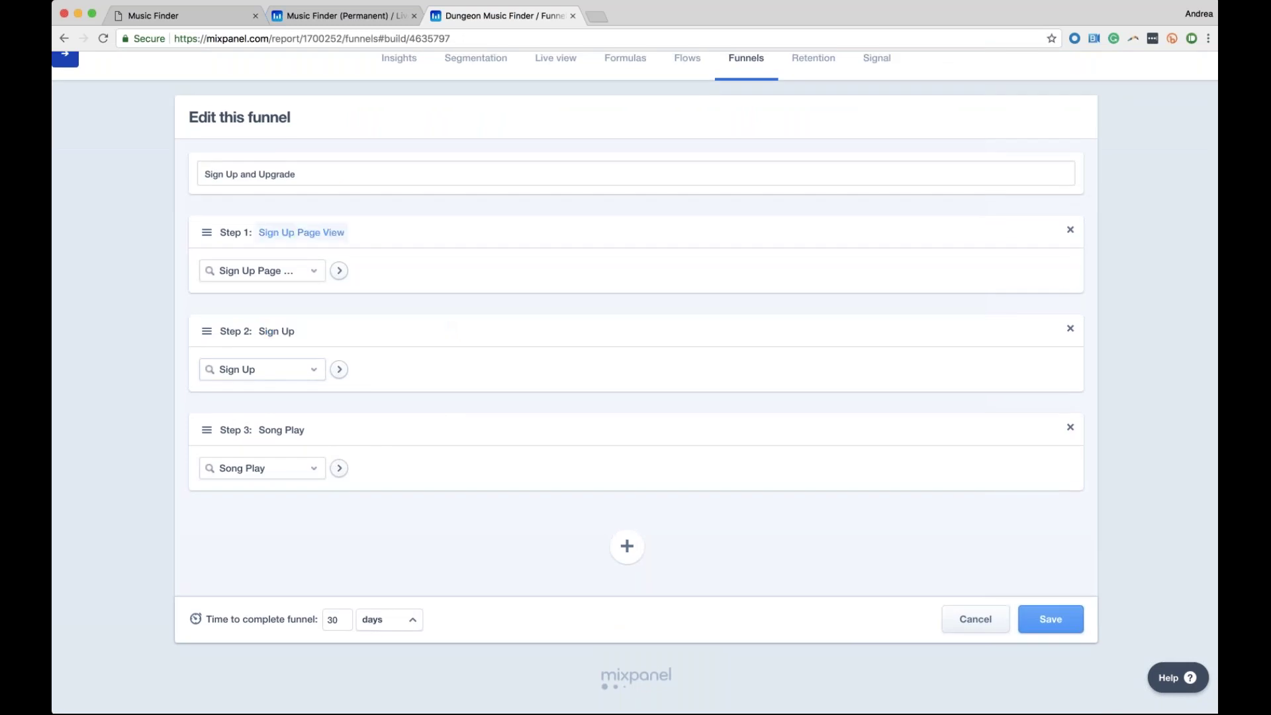
left_click(292, 235)
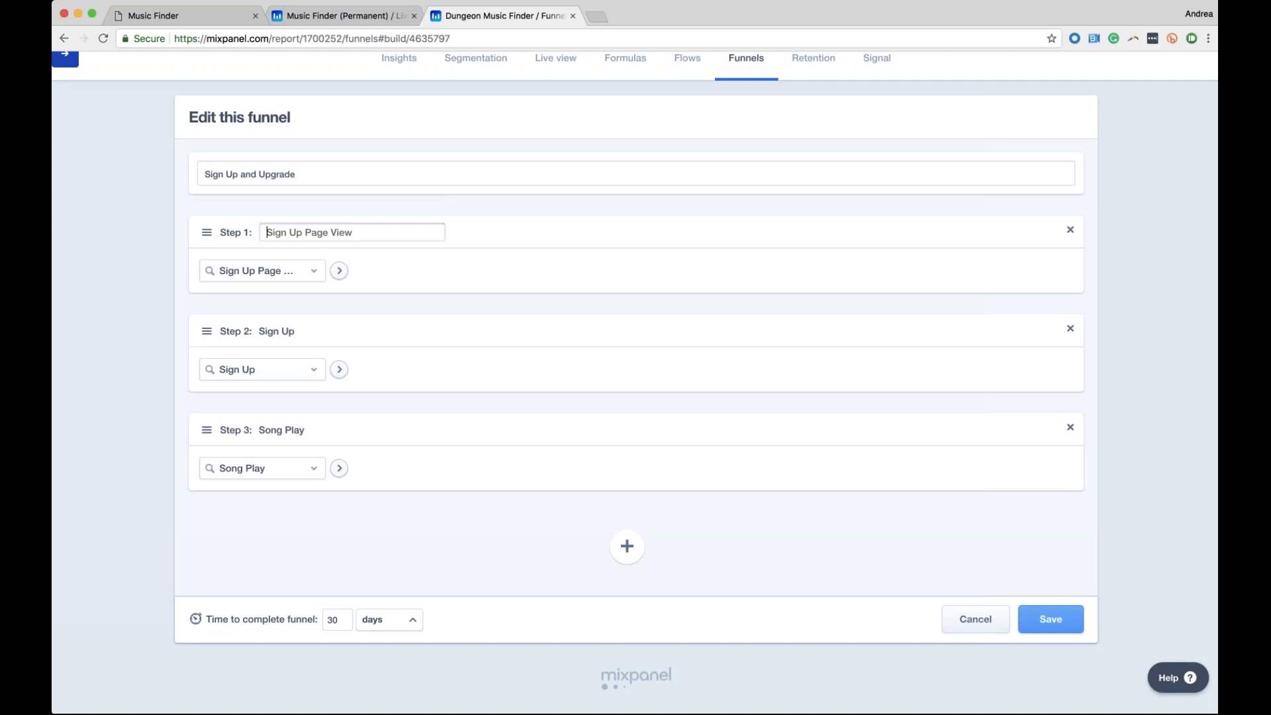
key("Return")
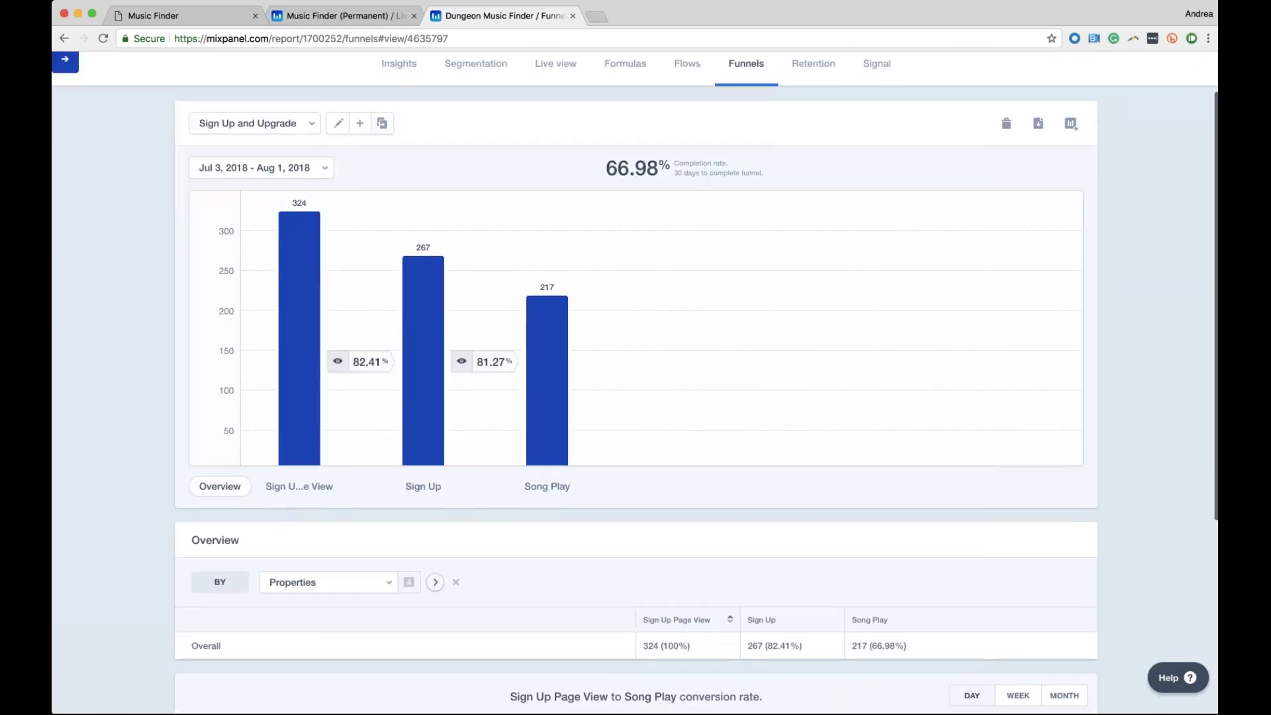
Rename the funnel's first step to 'Page View' and save
scroll(323, 261, "up", 2)
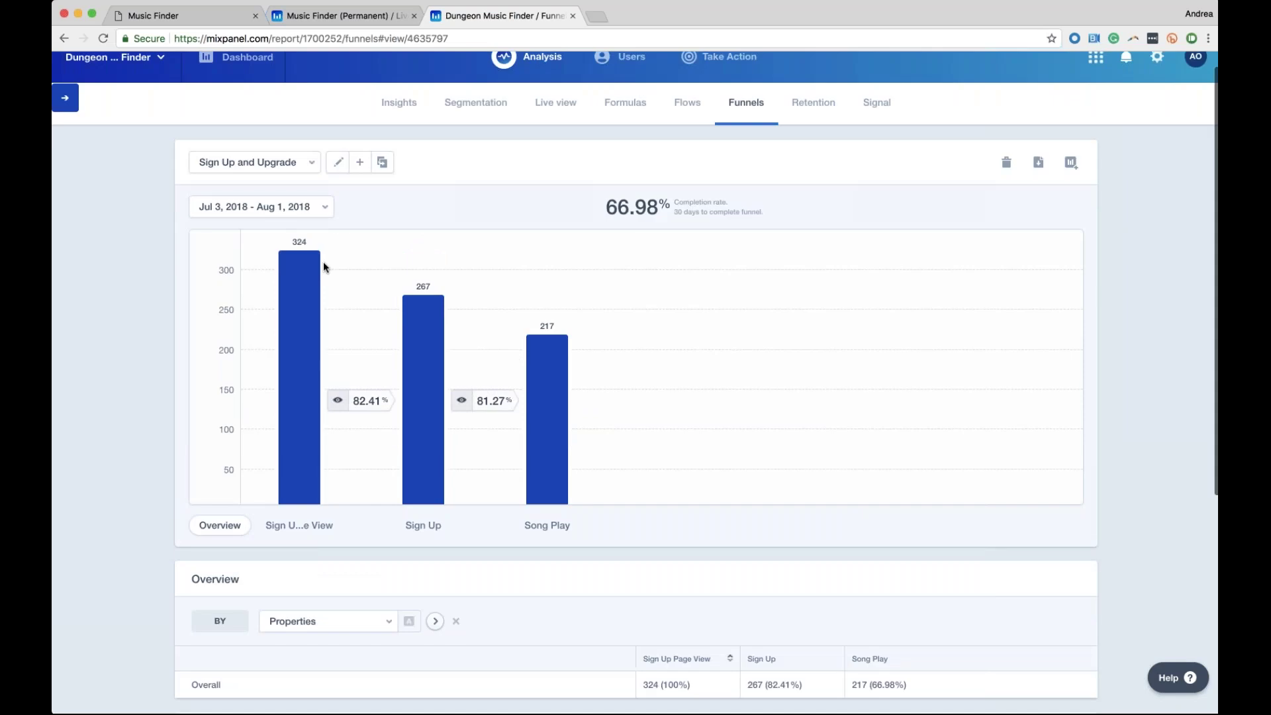
left_click(338, 183)
left_click(289, 301)
key("super+a")
type("Page View")
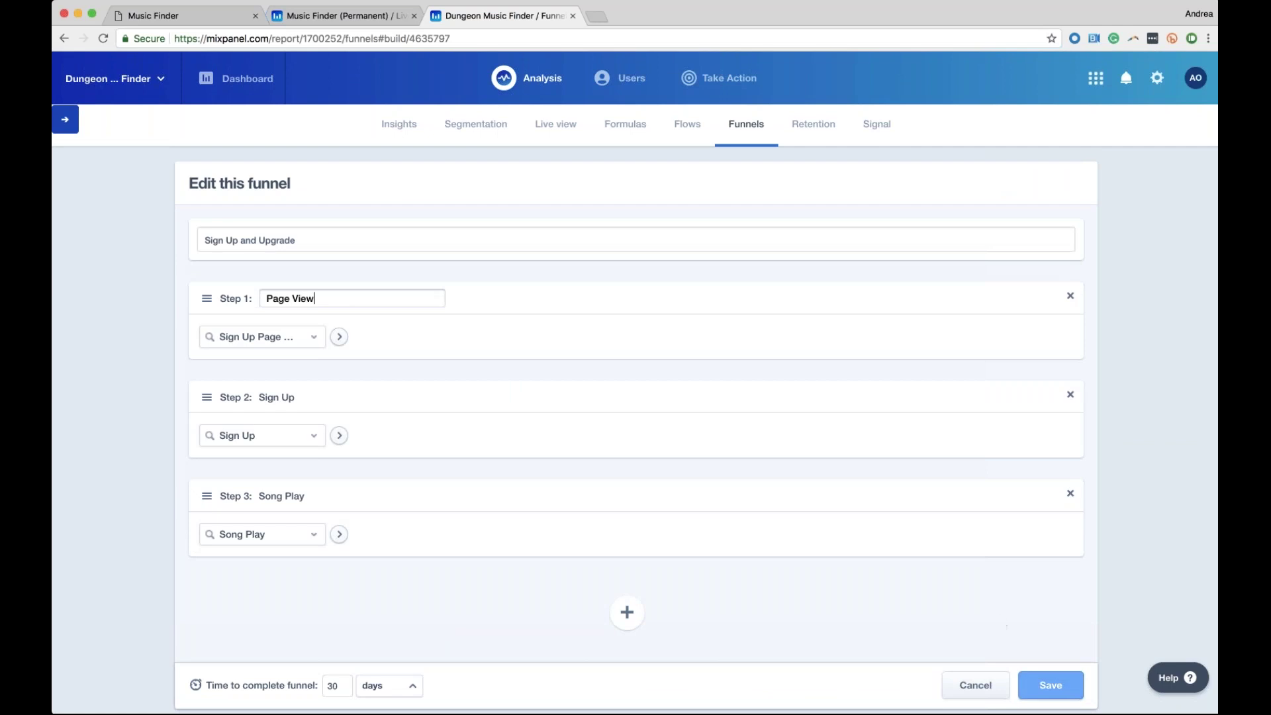
left_click(1051, 685)
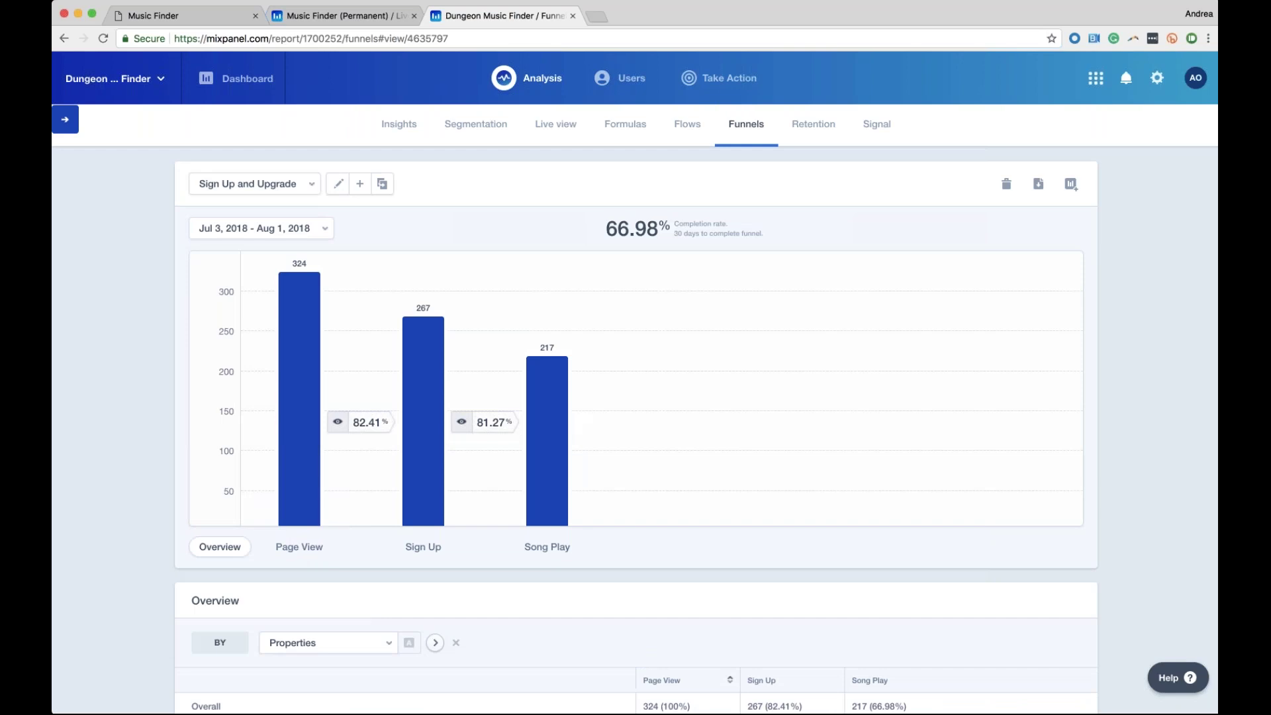
Filter the Page View step to Country United States and save the funnel
left_click(338, 183)
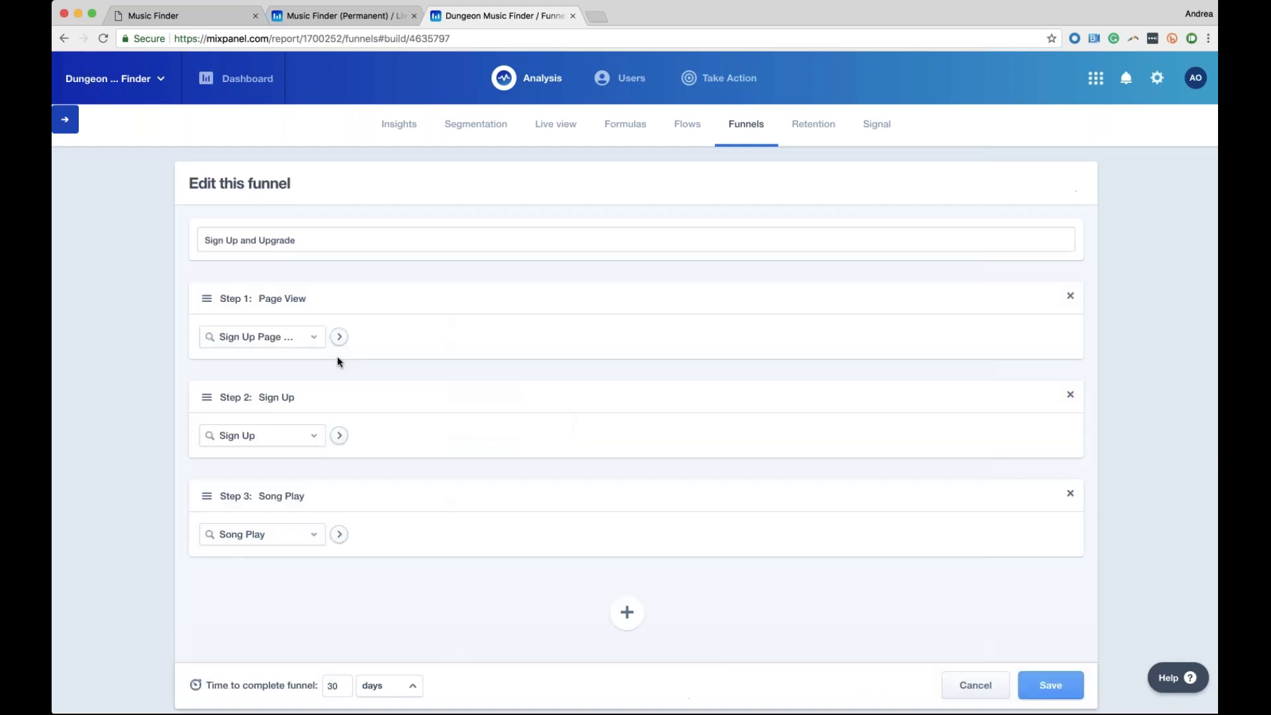
left_click(339, 337)
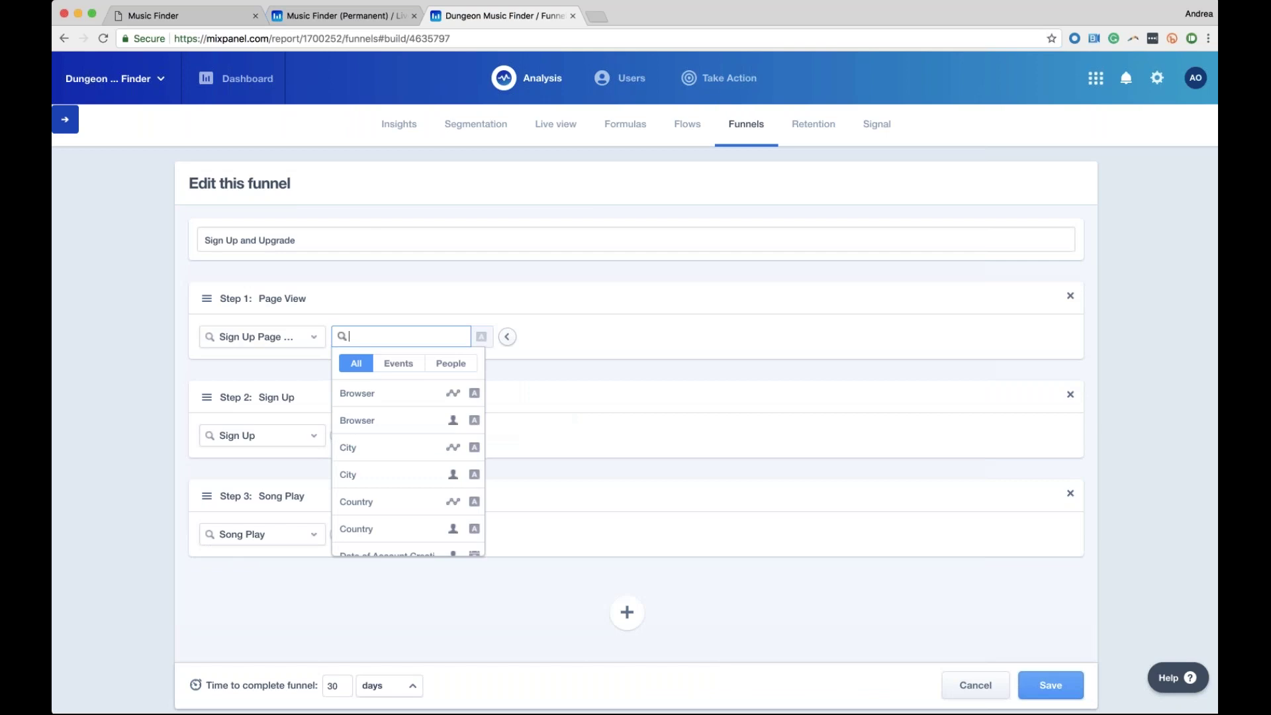
left_click(397, 528)
type("u")
left_click(655, 361)
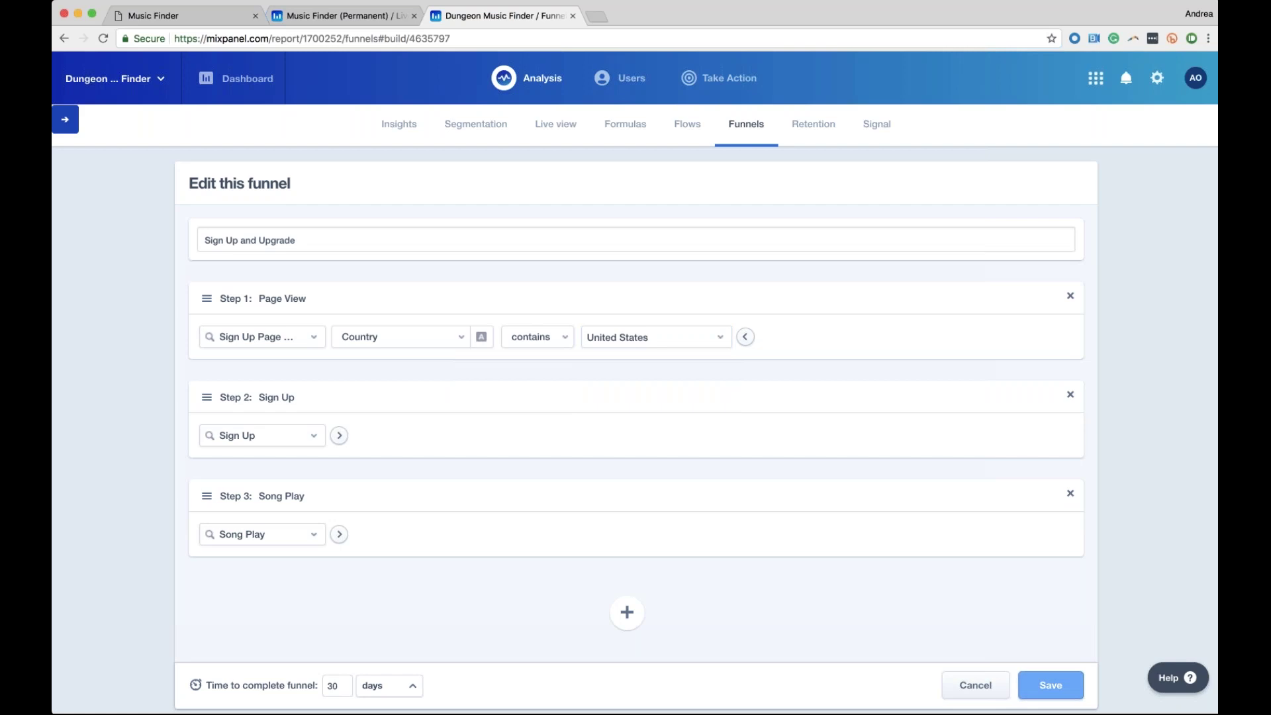
left_click(1061, 690)
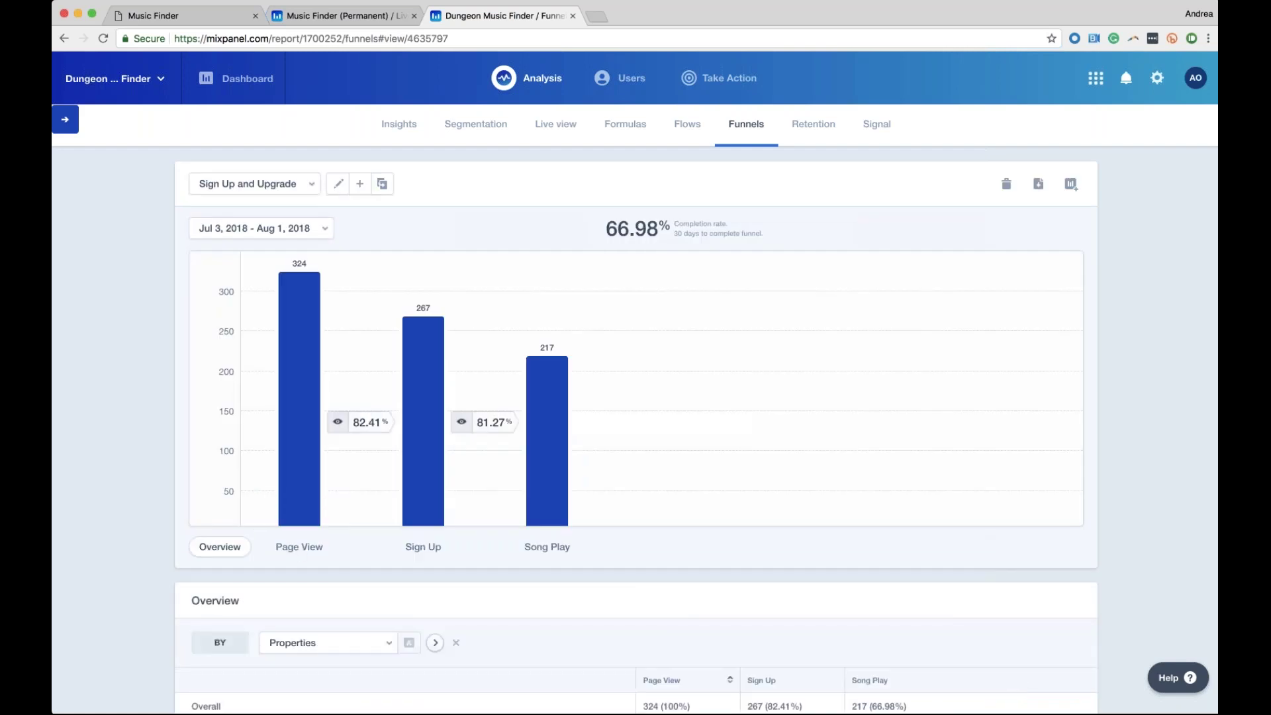
left_click(338, 183)
left_click(1051, 685)
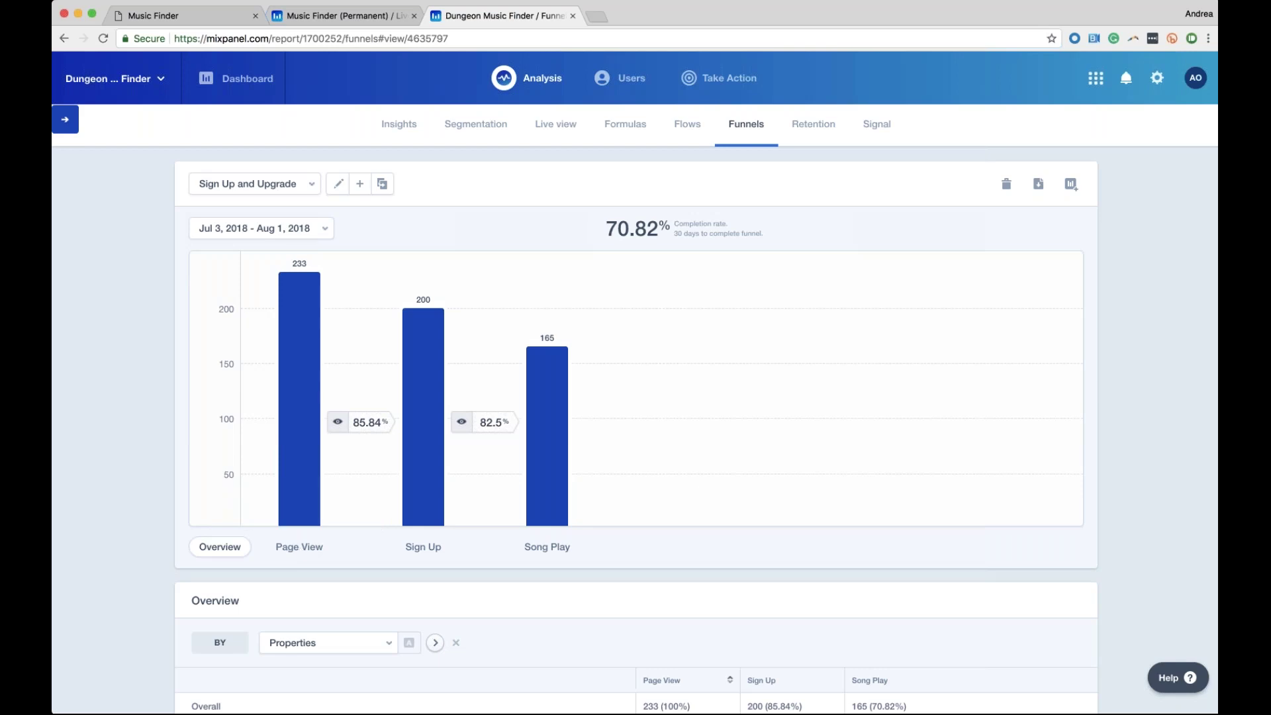
left_click(335, 184)
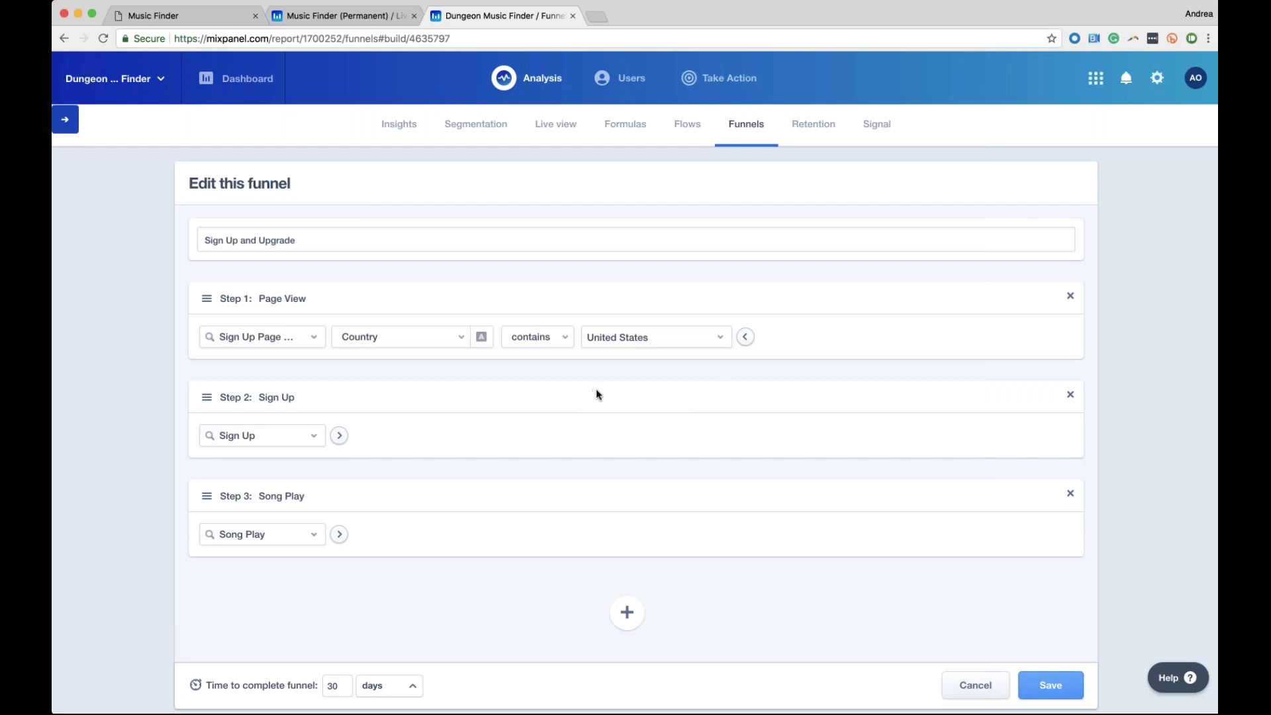
scroll(503, 627, "down", 3)
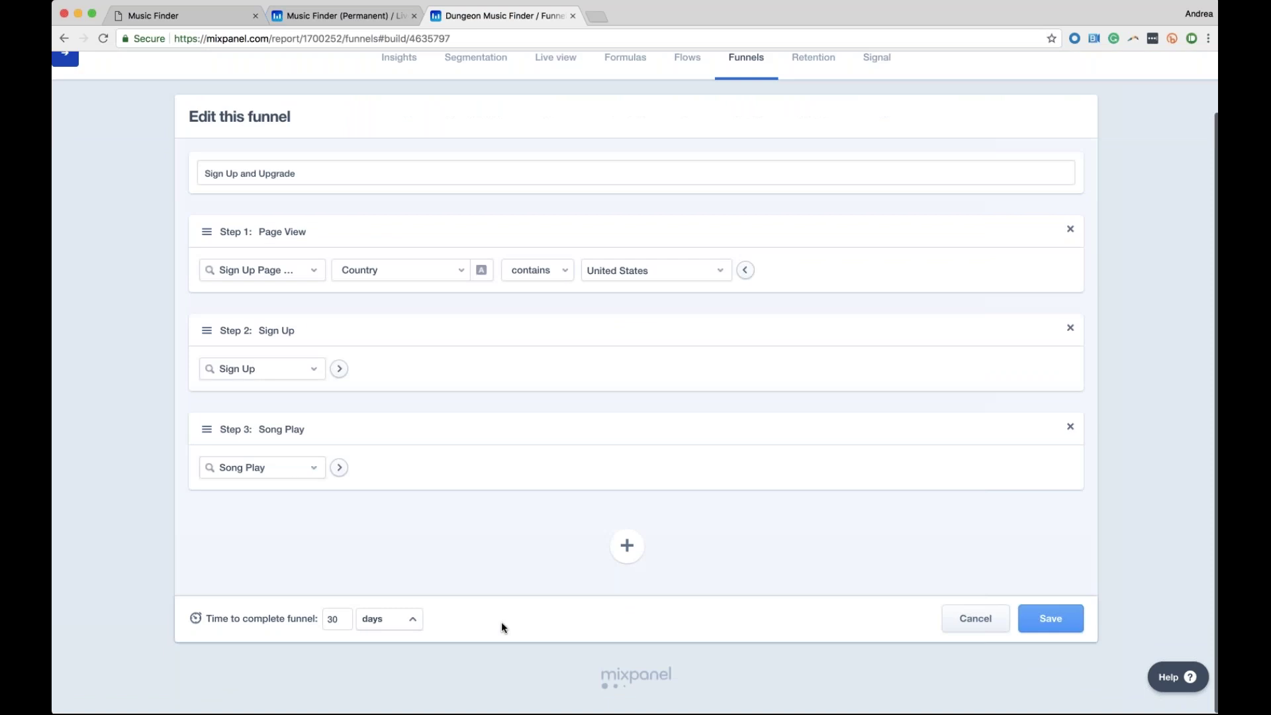
scroll(339, 555, "up", 1)
scroll(339, 554, "up", 1)
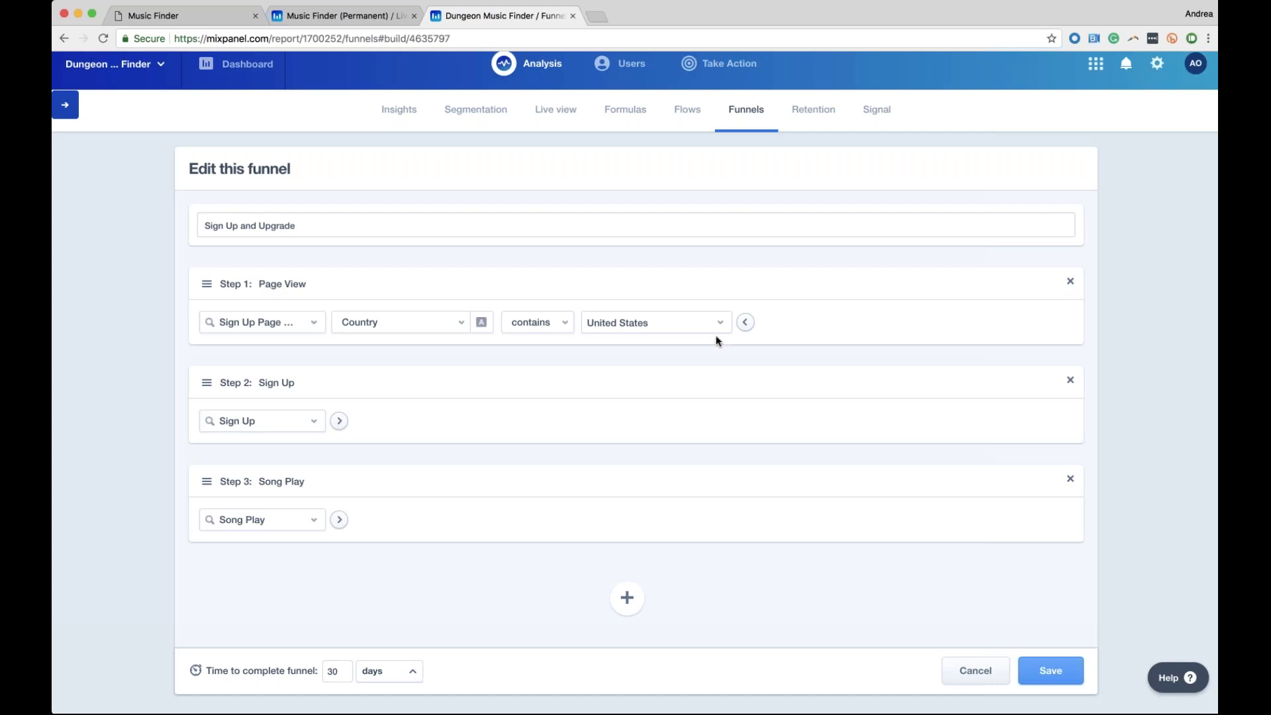
left_click(1051, 671)
scroll(347, 617, "down", 1)
scroll(309, 440, "down", 3)
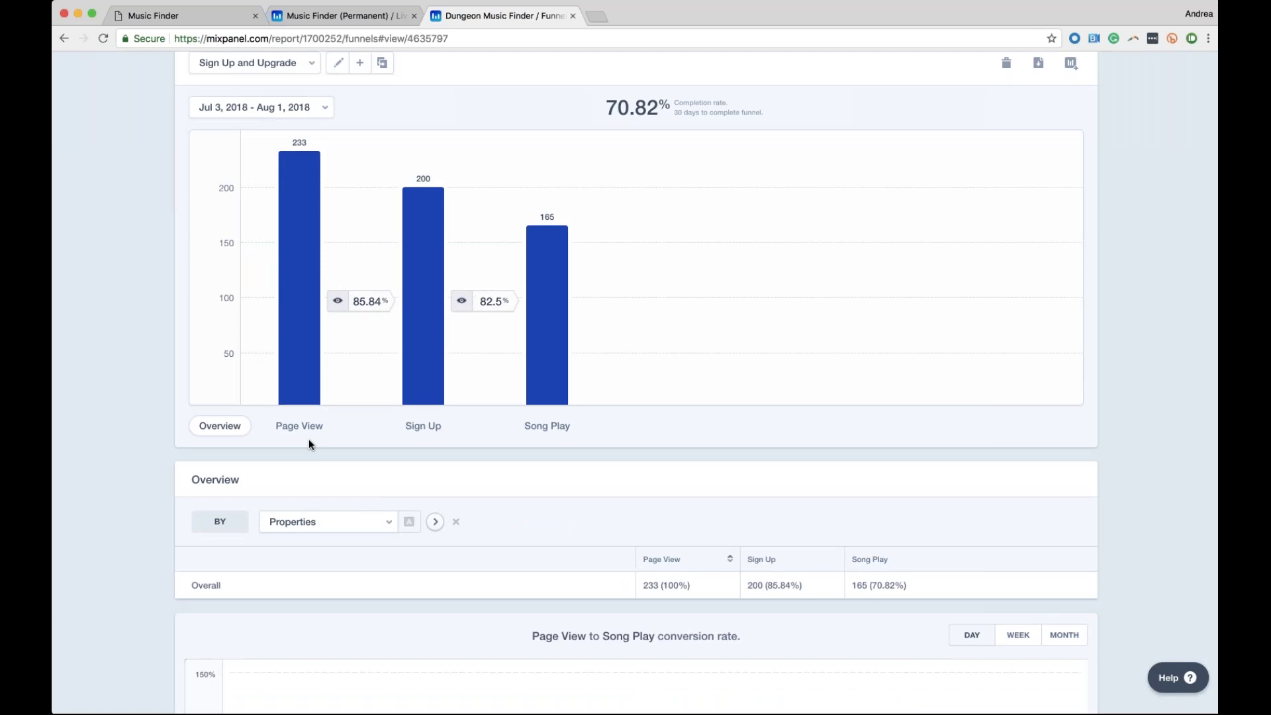
scroll(309, 439, "down", 3)
scroll(388, 343, "up", 1)
scroll(388, 343, "up", 1)
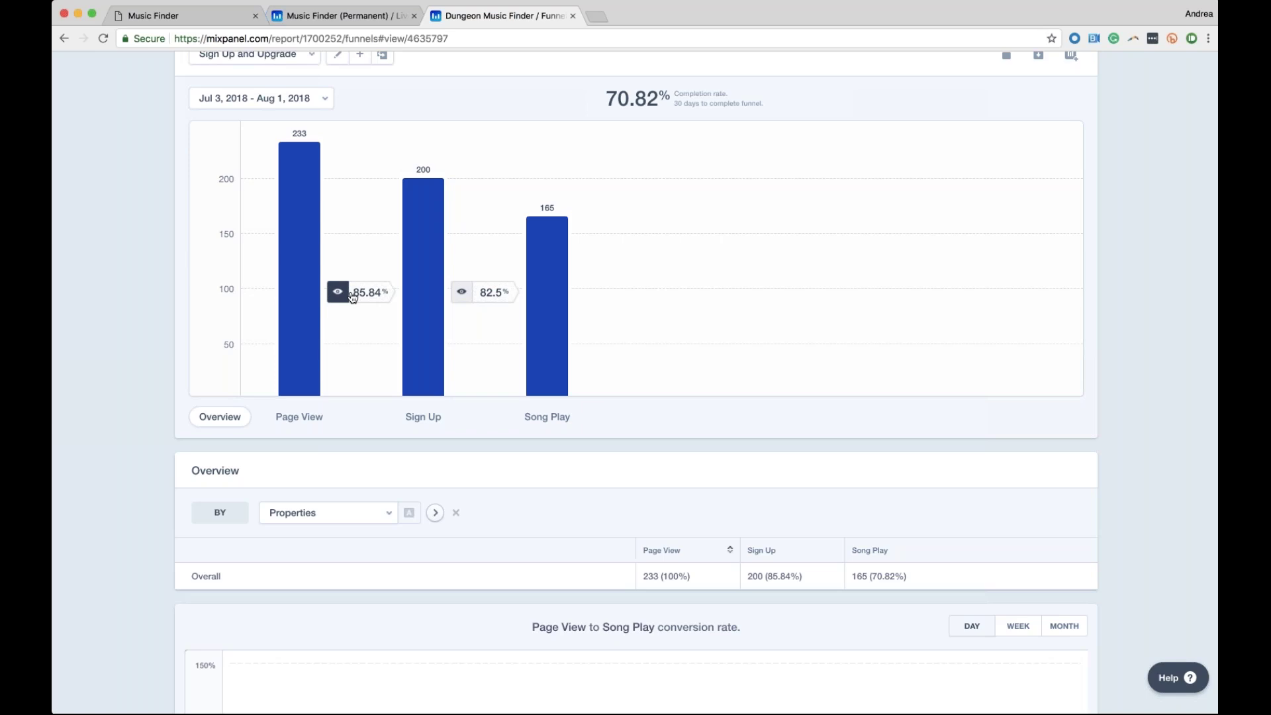
left_click(352, 294)
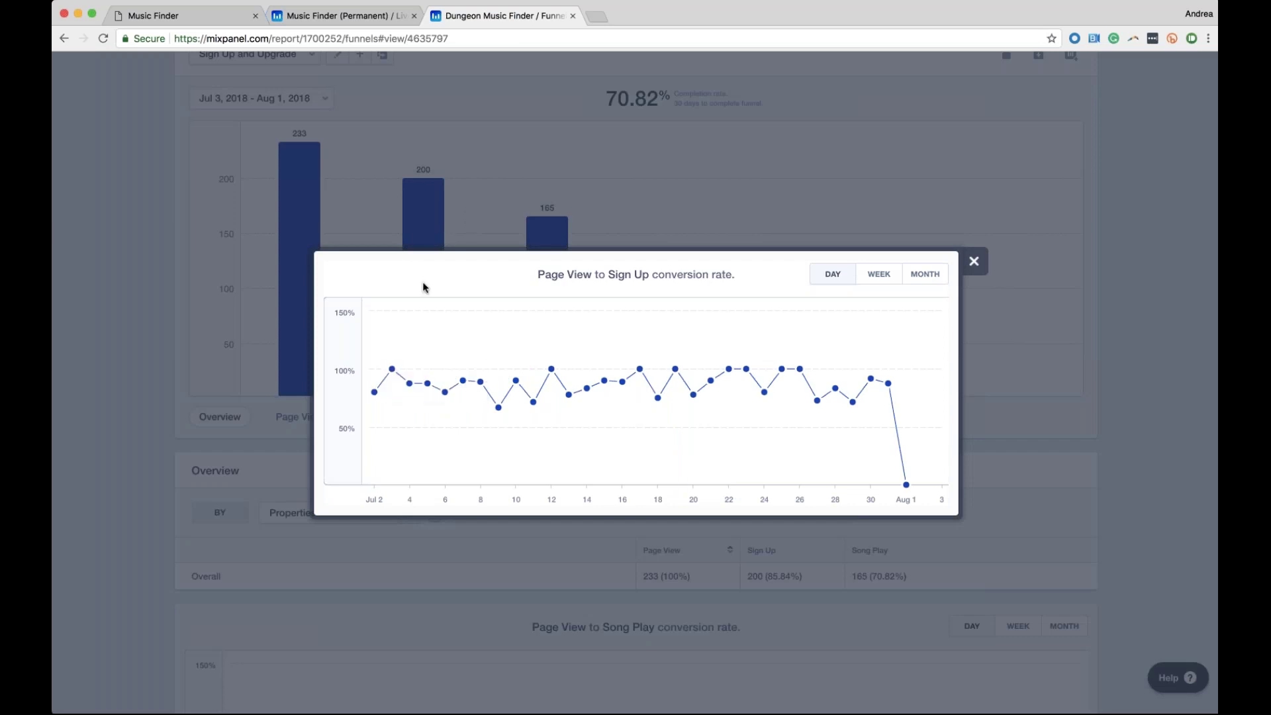
mouse_move(391, 368)
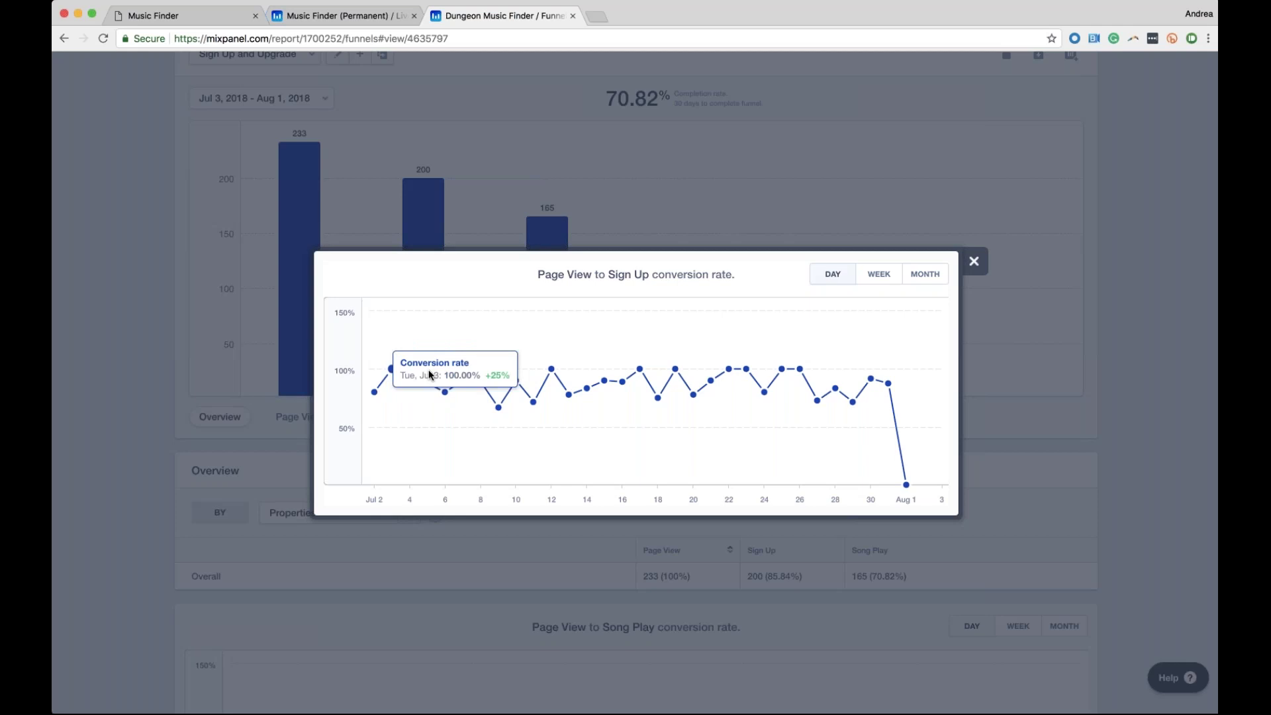
mouse_move(430, 384)
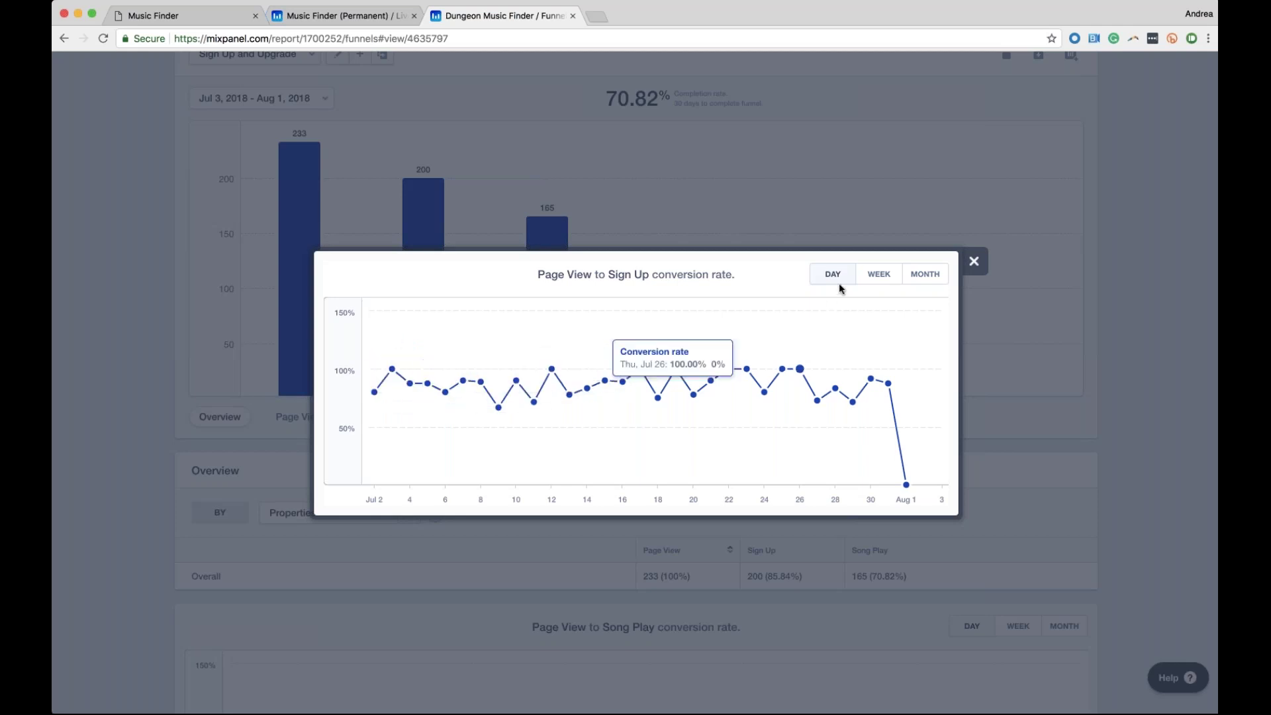
left_click(879, 274)
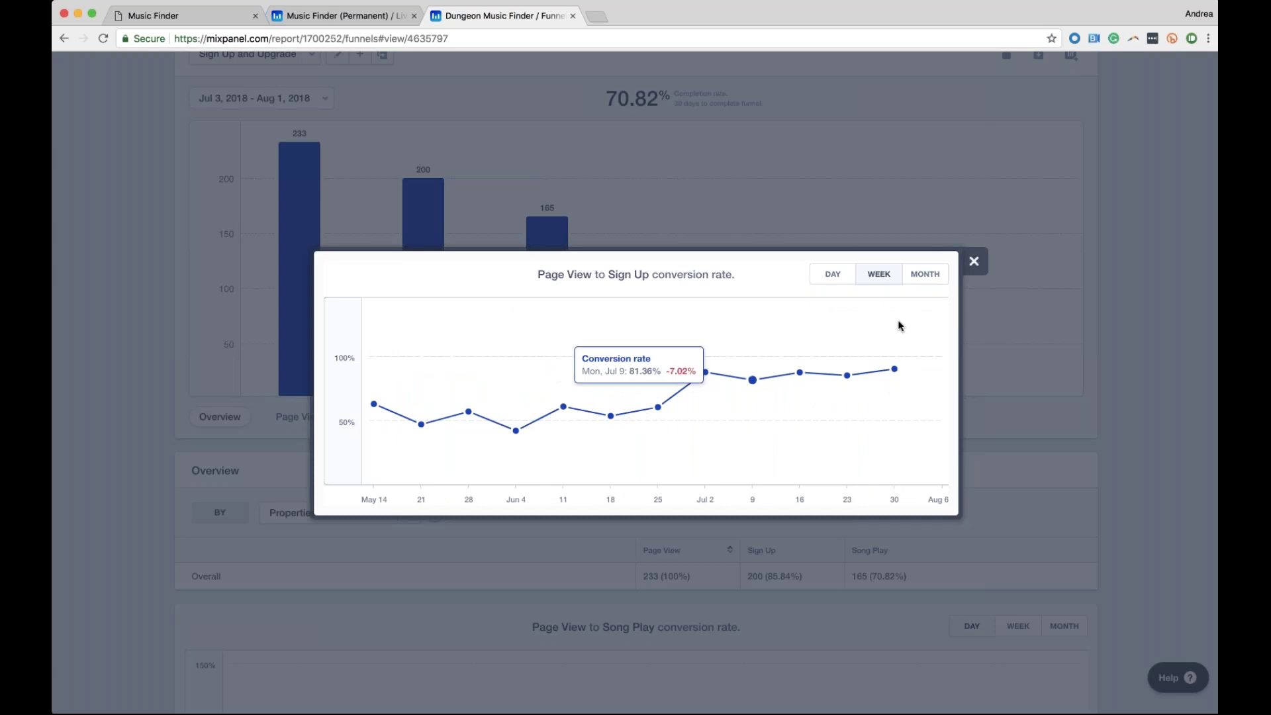
left_click(974, 262)
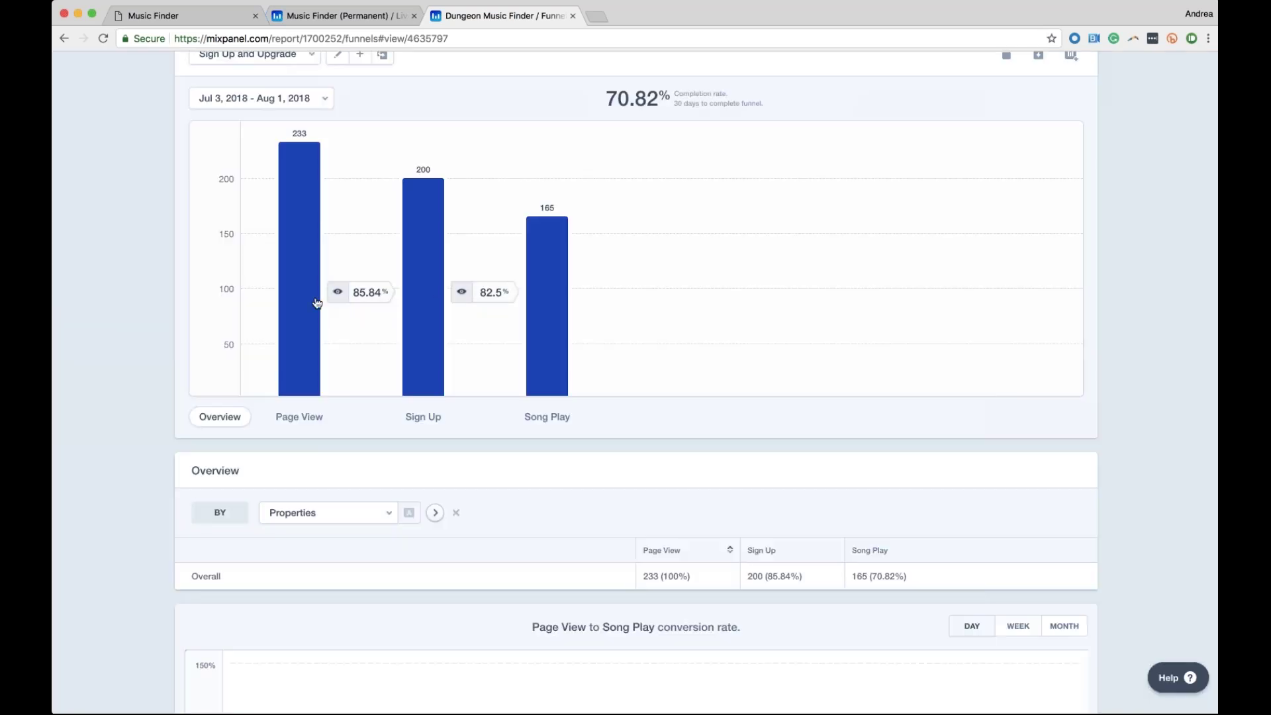
scroll(317, 303, "down", 1)
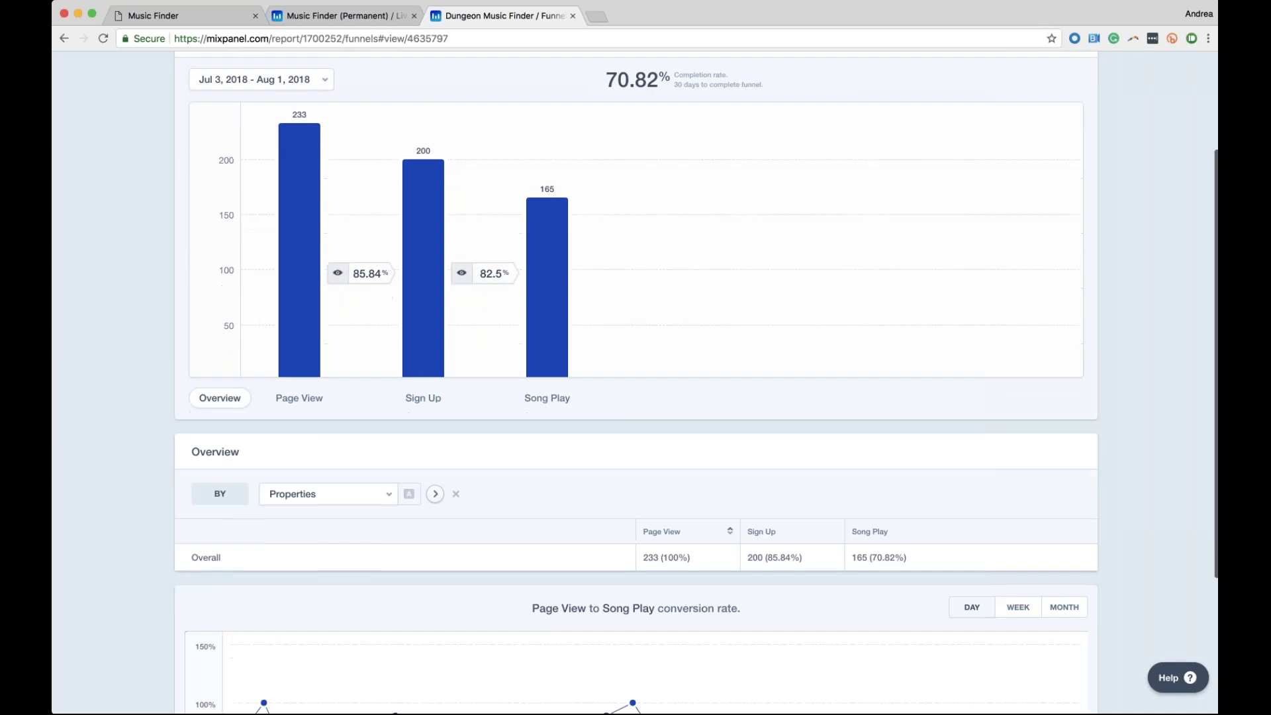
scroll(624, 474, "down", 5)
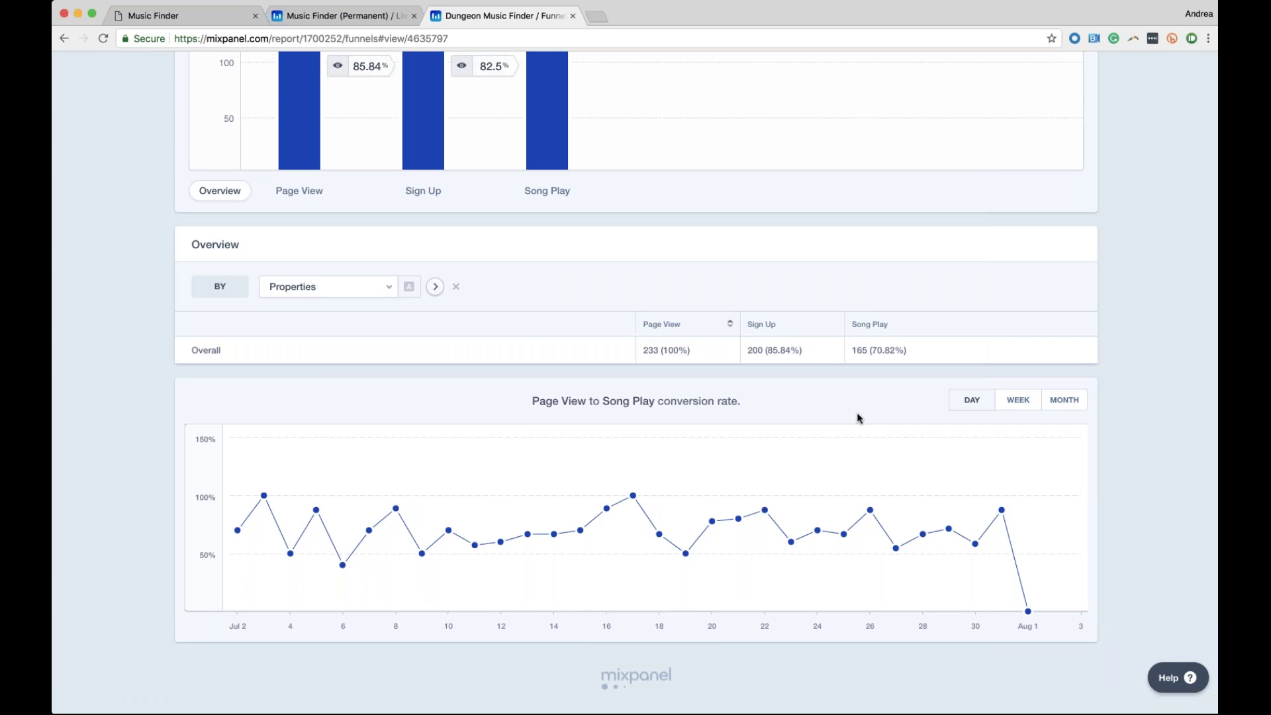
scroll(858, 418, "up", 1)
scroll(174, 378, "up", 5)
scroll(179, 379, "down", 2)
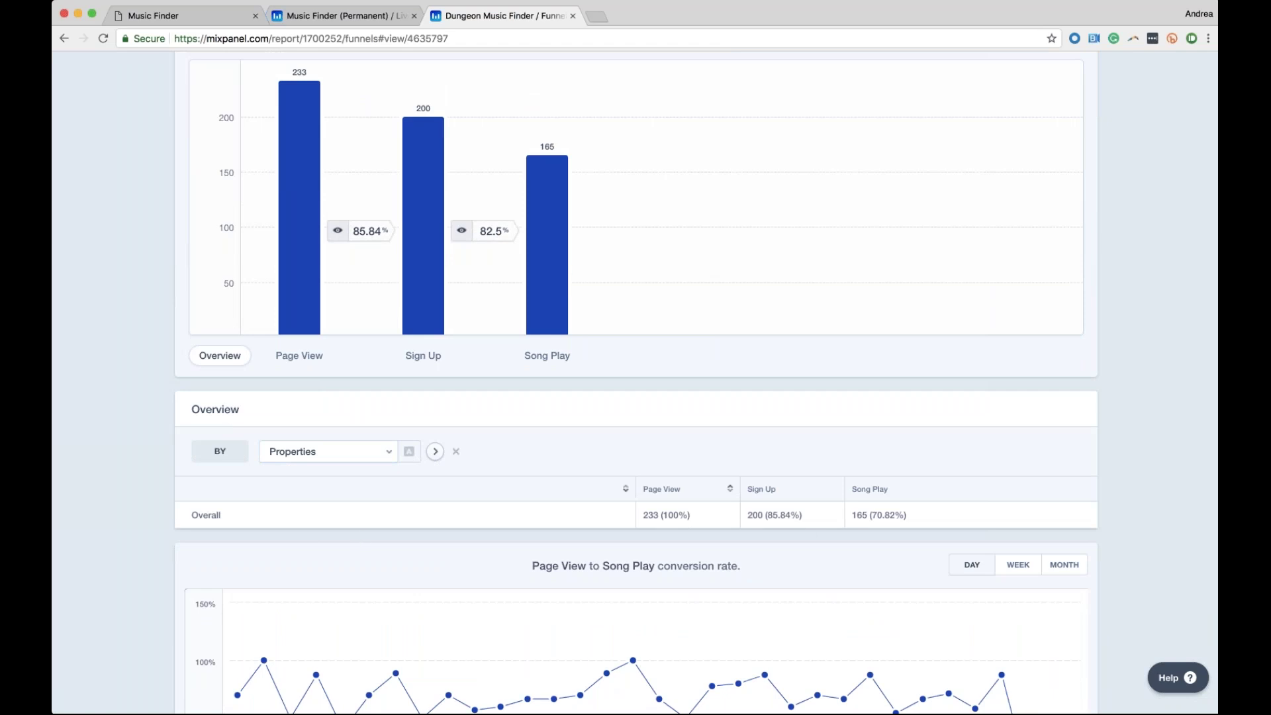
mouse_move(303, 357)
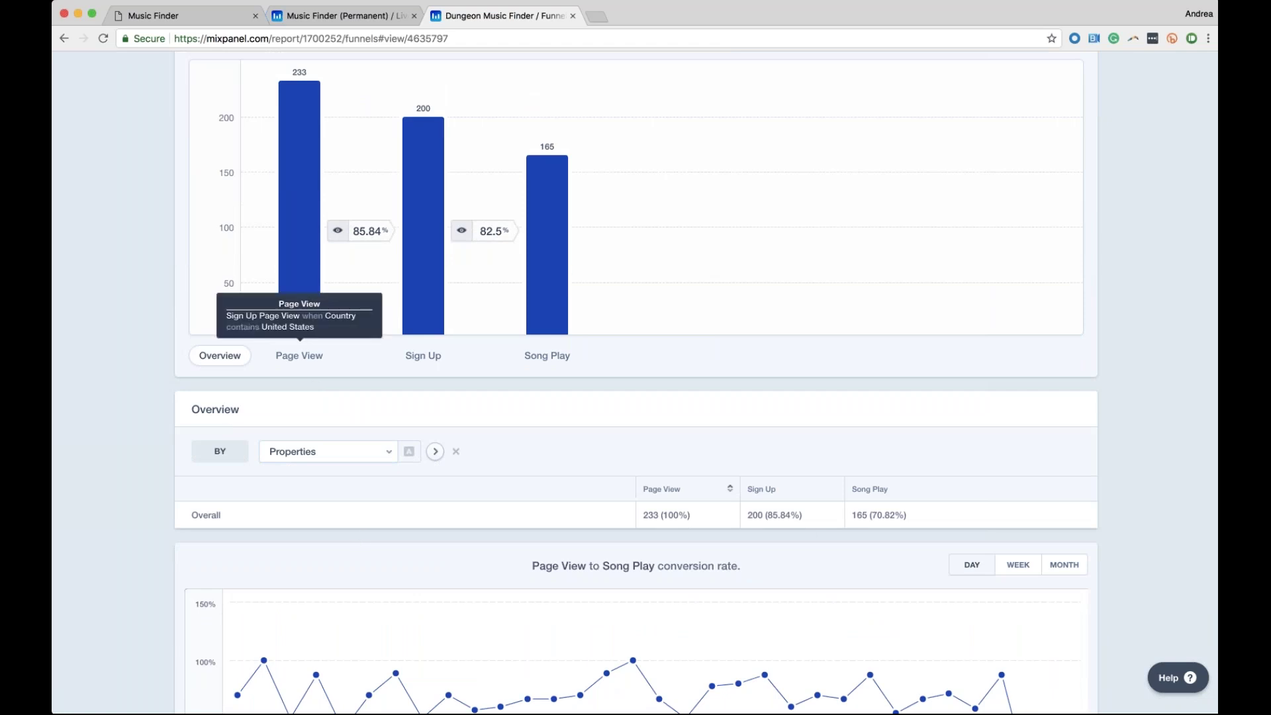
Break the funnel overview table down by City
left_click(331, 457)
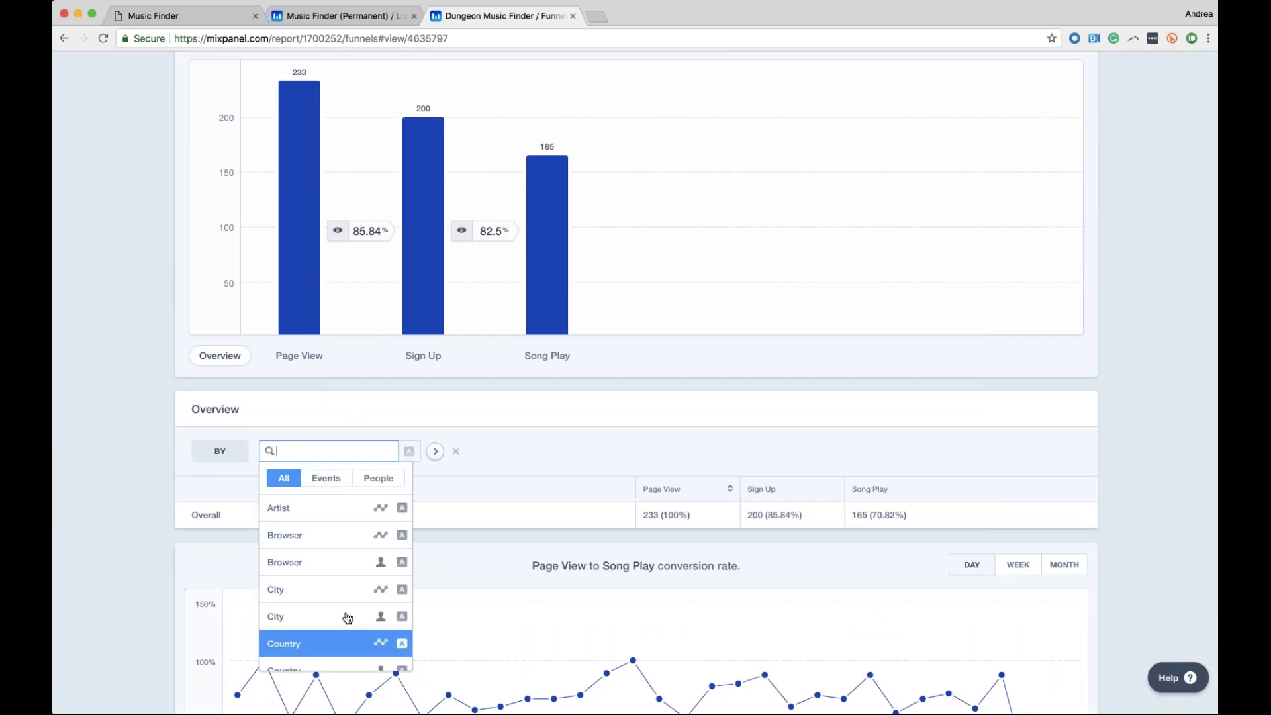
key("Up")
key("Up")
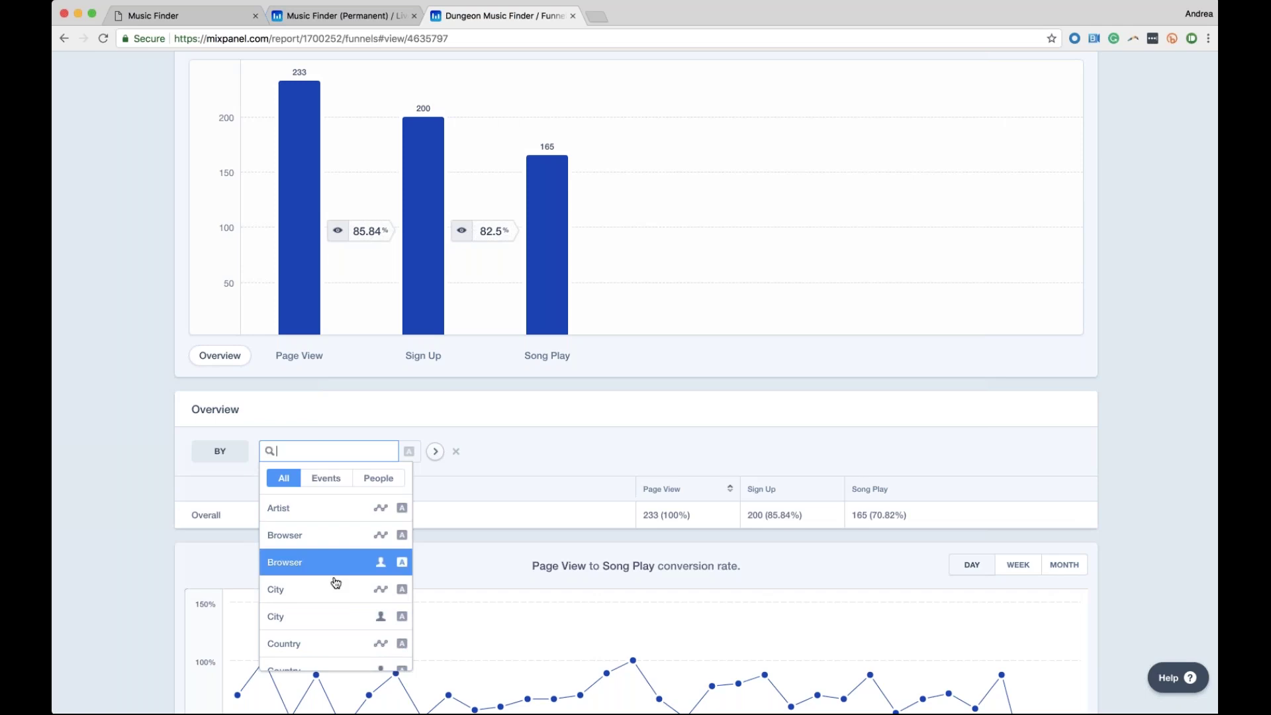
left_click(329, 589)
scroll(349, 519, "down", 3)
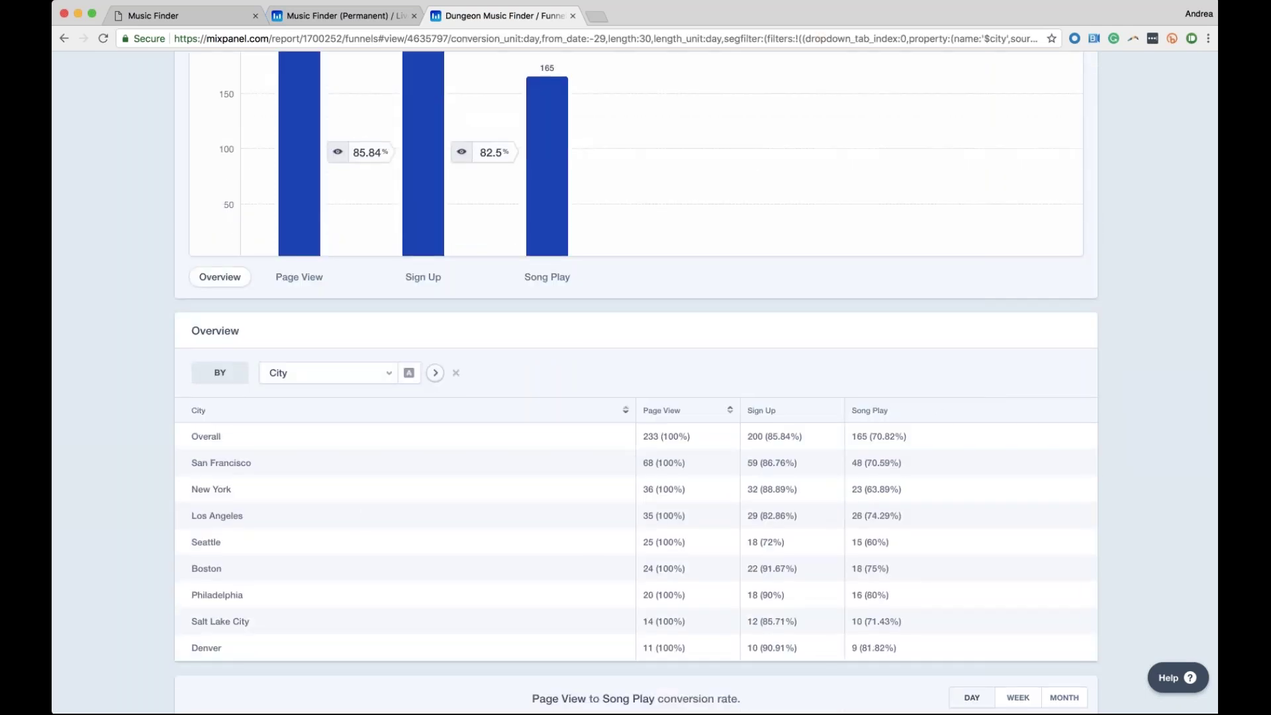
scroll(636, 384, "up", 1)
scroll(506, 368, "up", 2)
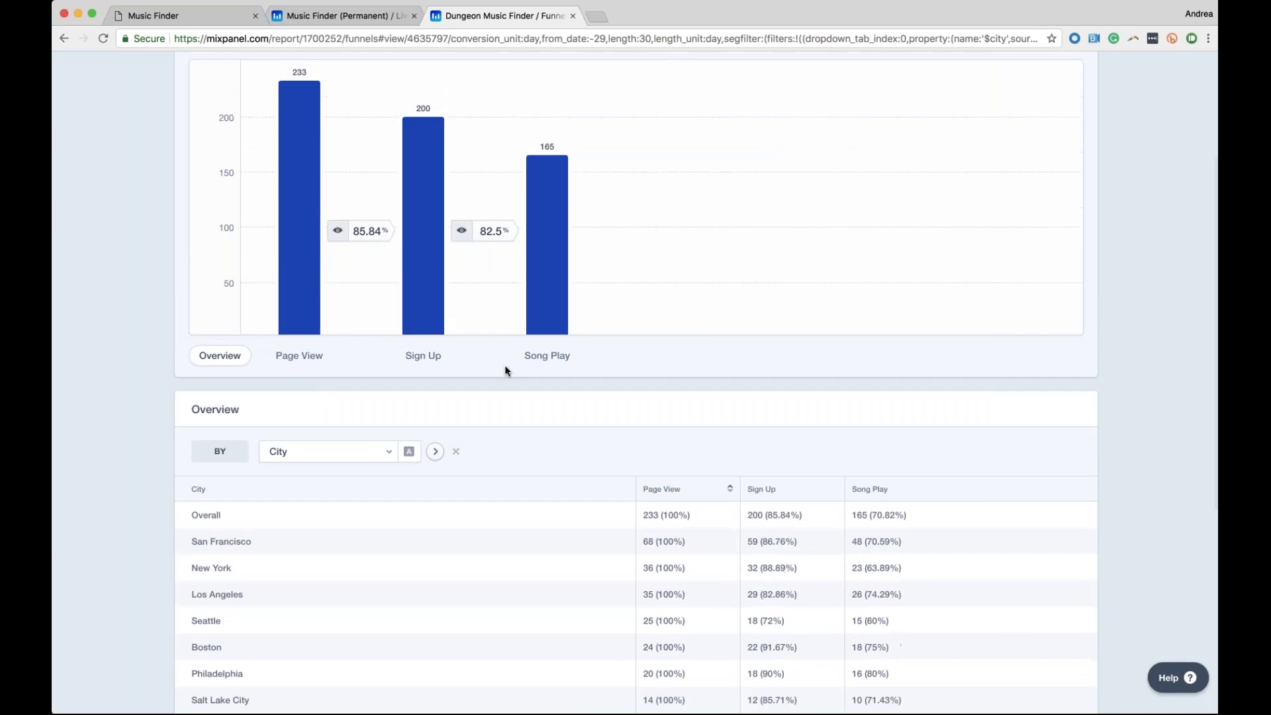
scroll(252, 511, "down", 1)
scroll(252, 510, "down", 2)
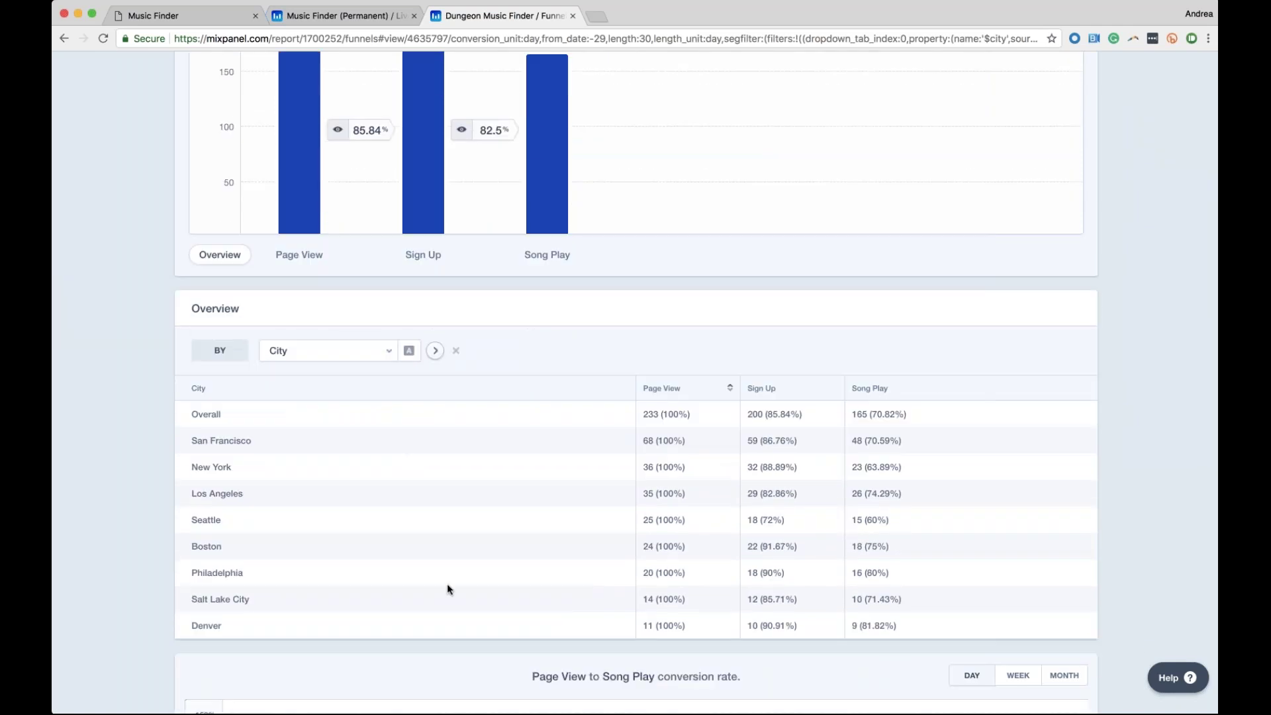
Sort city rows by Song Play conversions, review San Francisco and Los Angeles, keeping City
left_click(888, 392)
left_click_drag(863, 440, 260, 447)
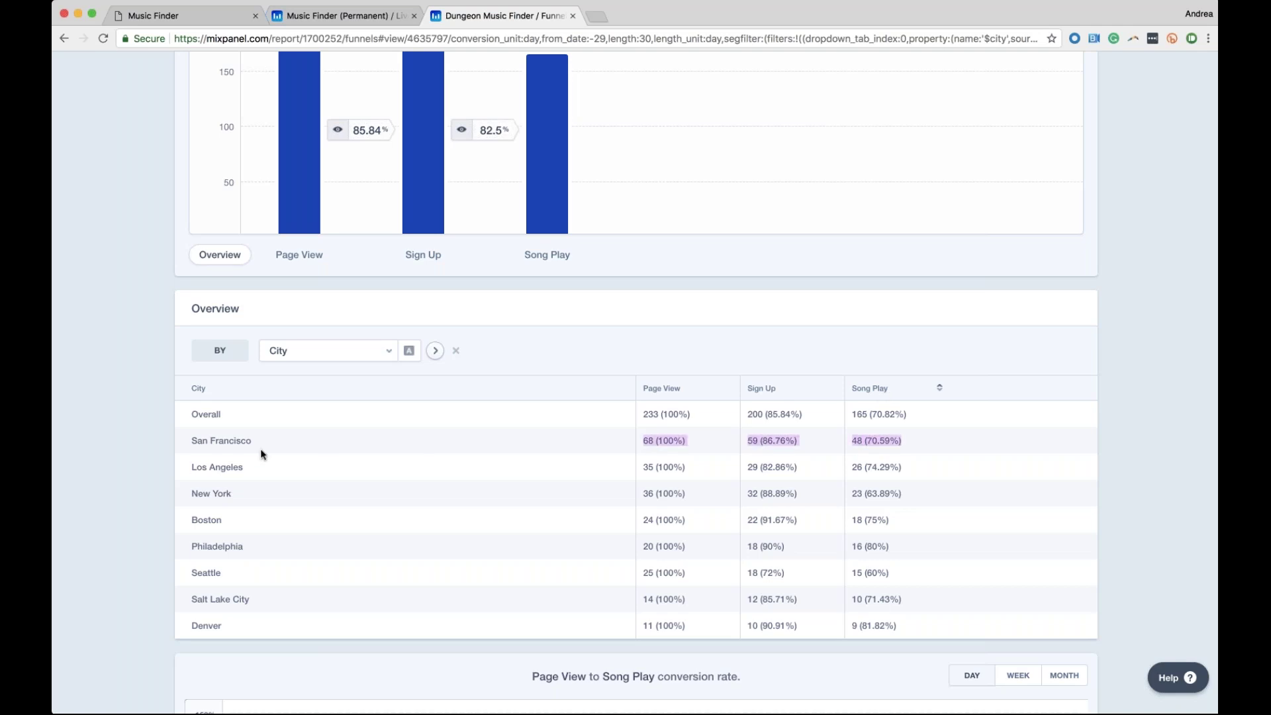
left_click(891, 471)
left_click_drag(891, 470, 157, 482)
left_click(156, 483)
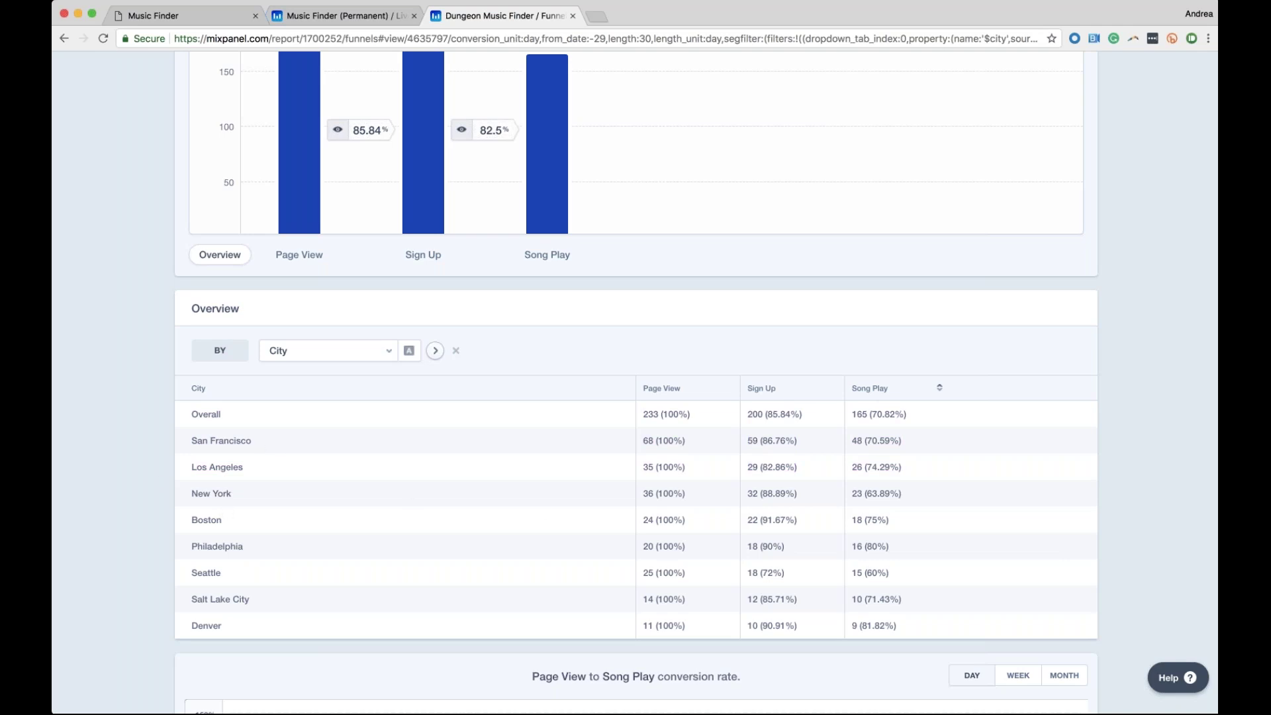
left_click(317, 351)
scroll(401, 464, "down", 2)
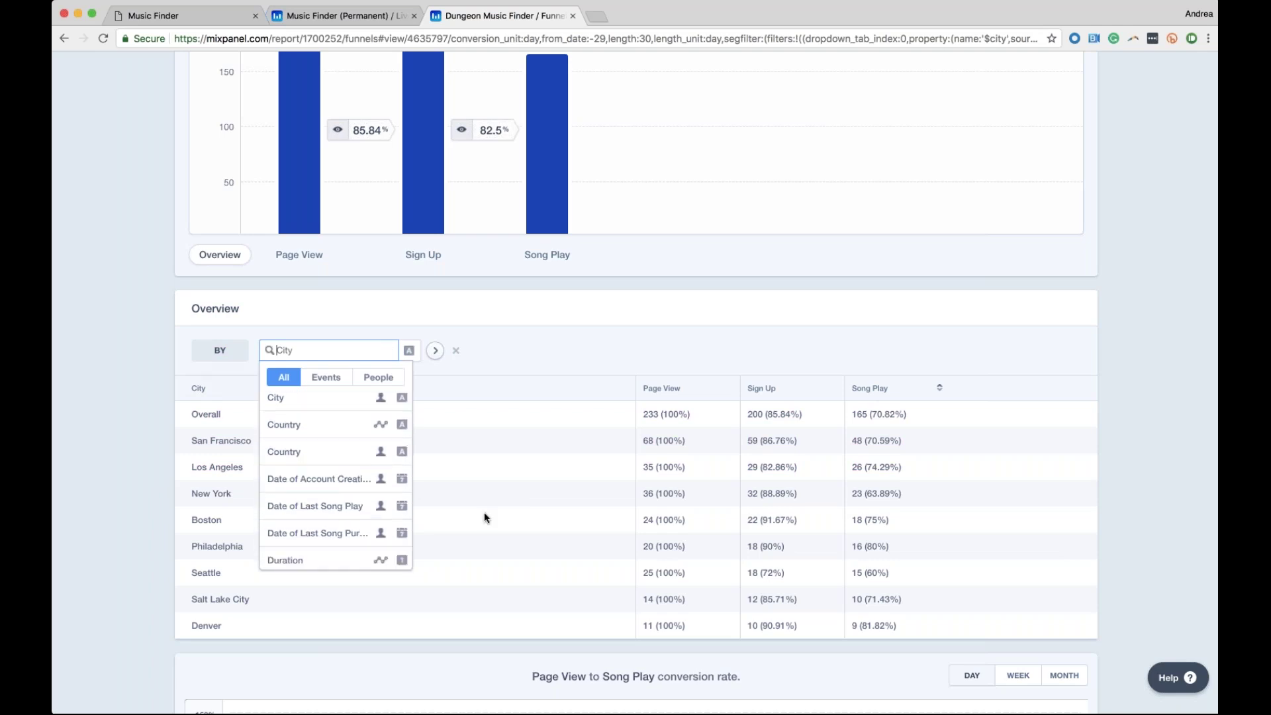
scroll(331, 505, "up", 2)
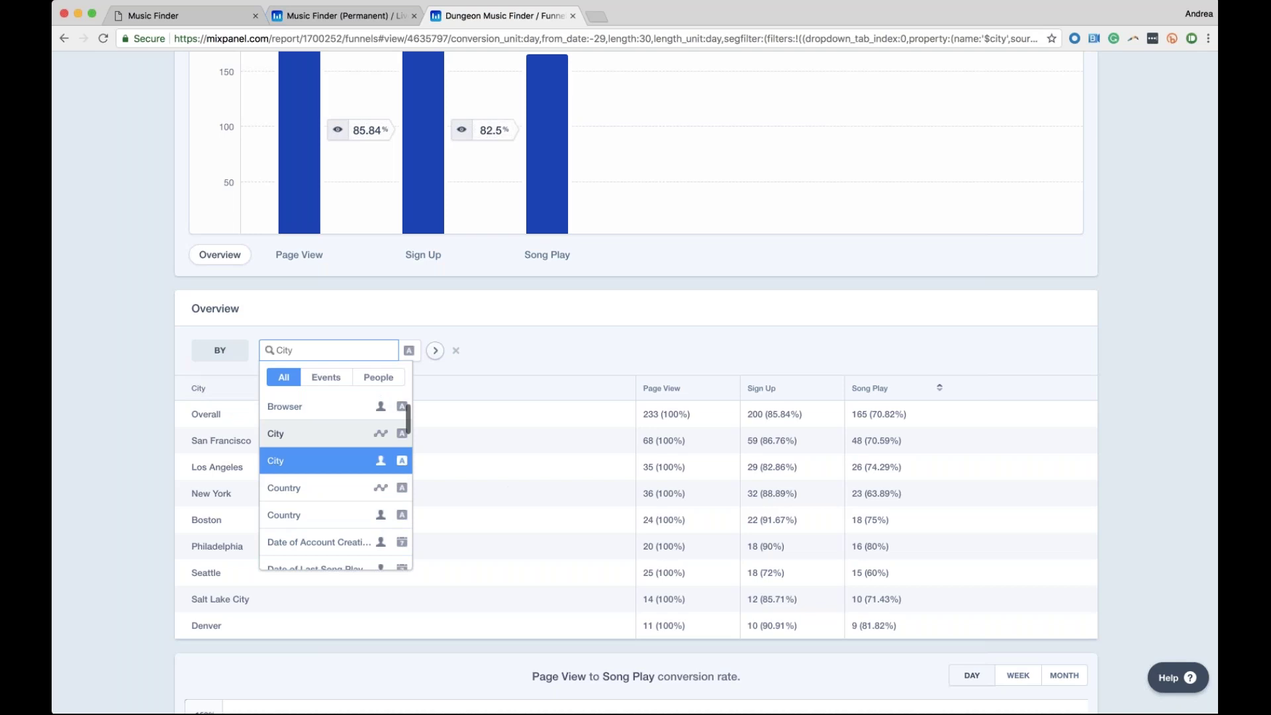
left_click(454, 437)
scroll(598, 545, "up", 2)
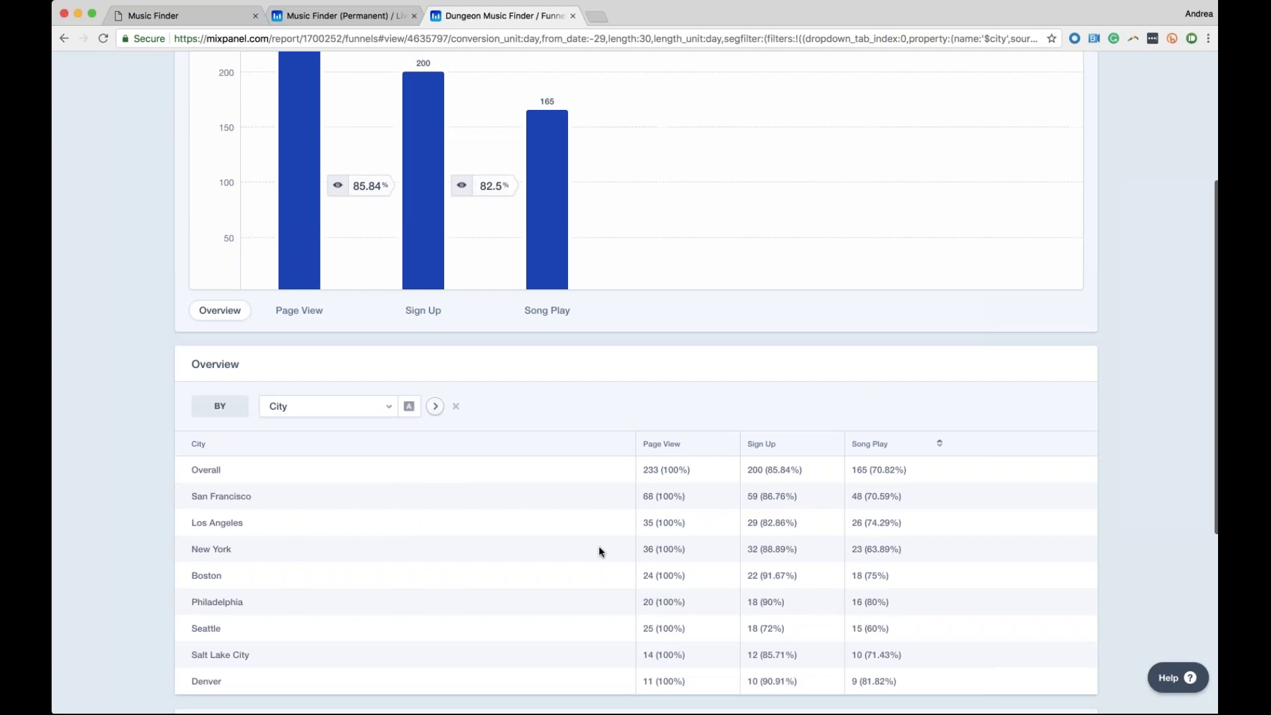
Show the Sign Up step's details, then the Song Play step's city breakdown
left_click(424, 311)
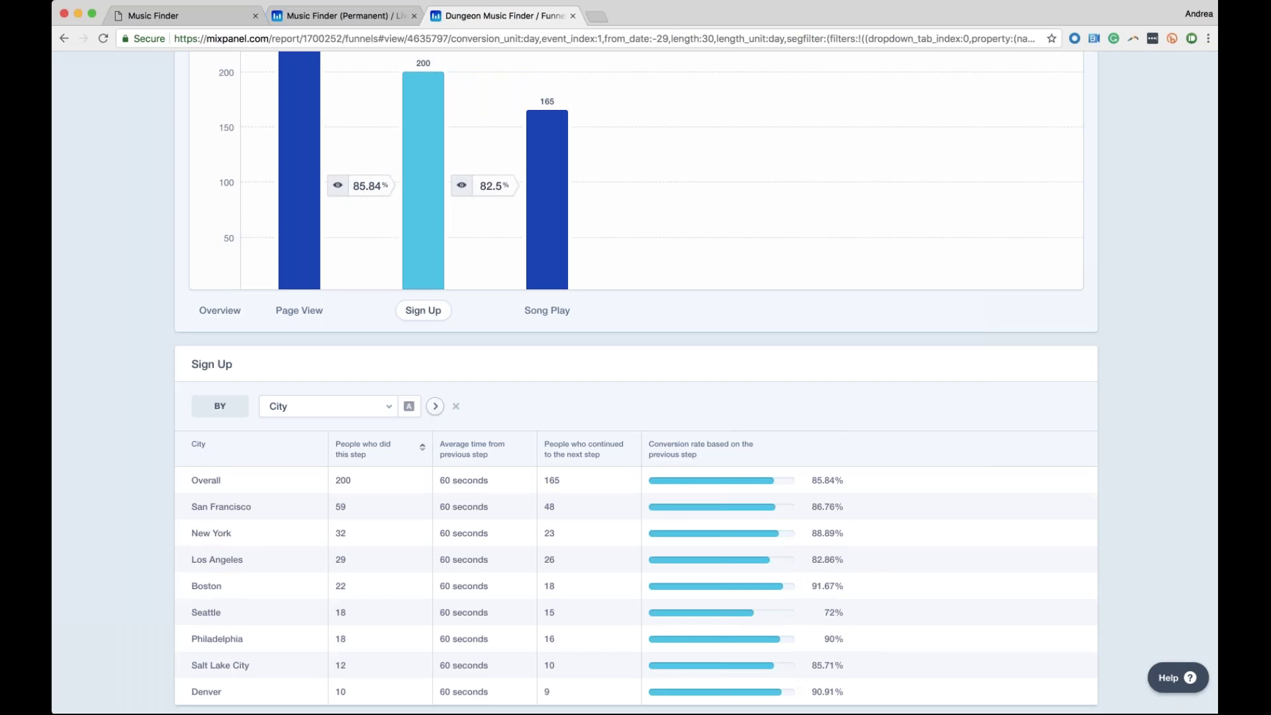
scroll(400, 406, "down", 1)
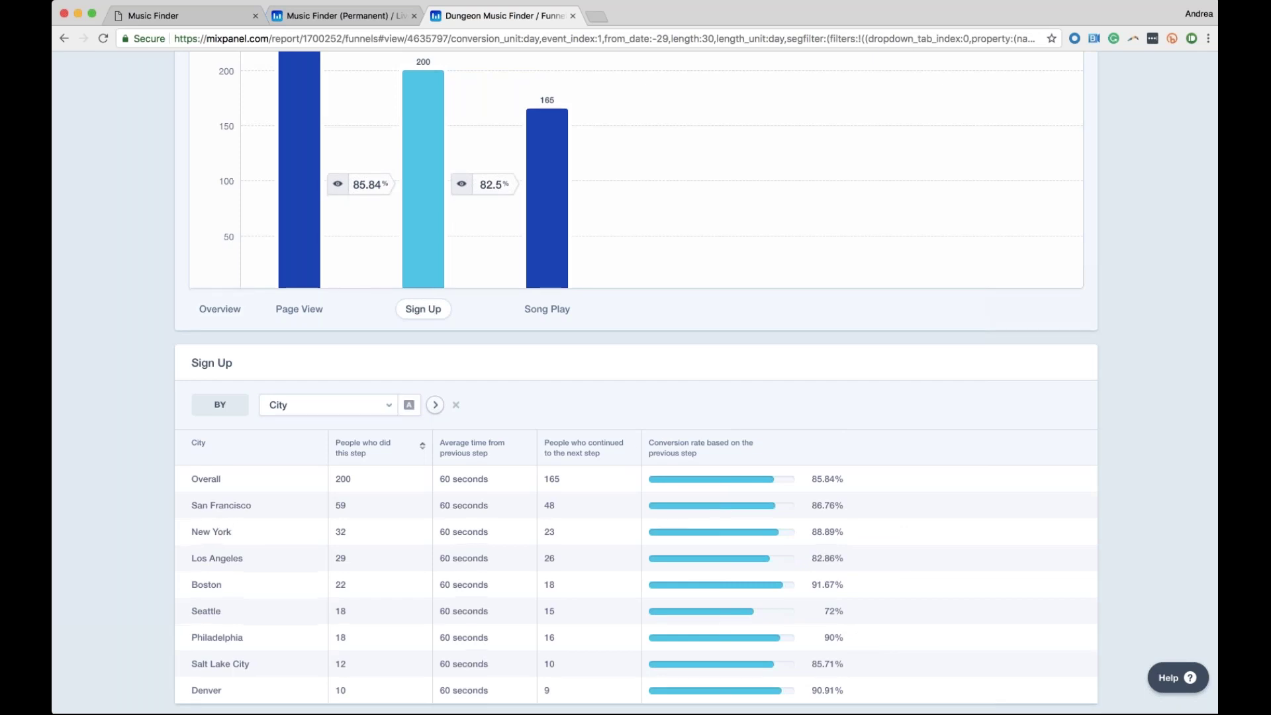
scroll(636, 384, "down", 2)
left_click(547, 189)
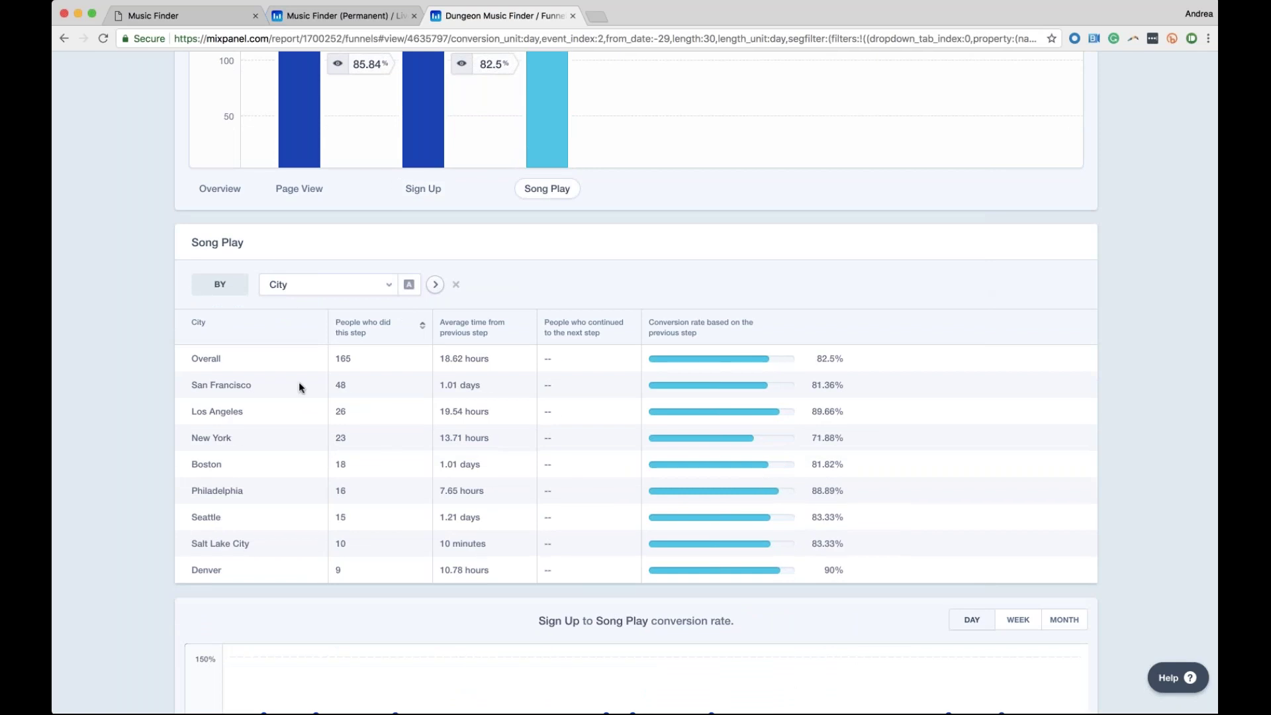
Review average time since previous step by city, e.g. San Francisco 1.01 days, Salt Lake City 10 minutes
left_click_drag(480, 390, 435, 384)
left_click(443, 491)
left_click_drag(443, 491, 479, 490)
left_click_drag(469, 544, 429, 544)
left_click(429, 545)
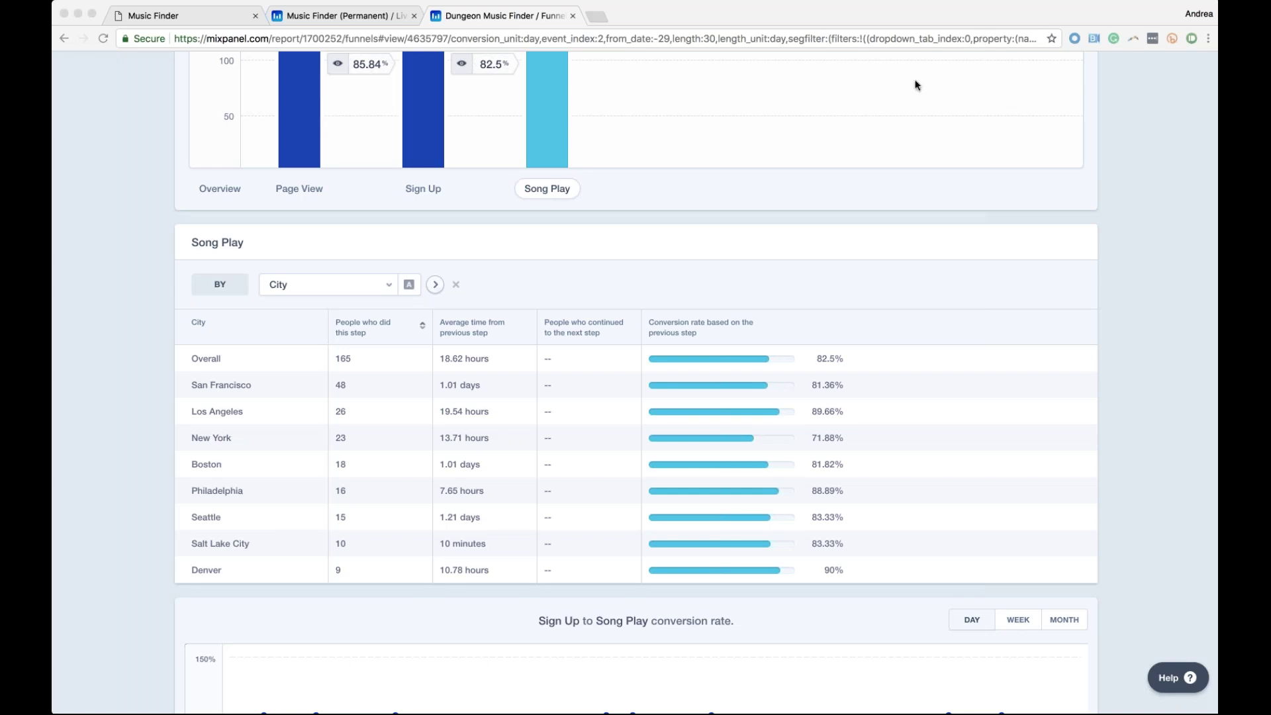
scroll(782, 191, "up", 1)
scroll(782, 191, "up", 2)
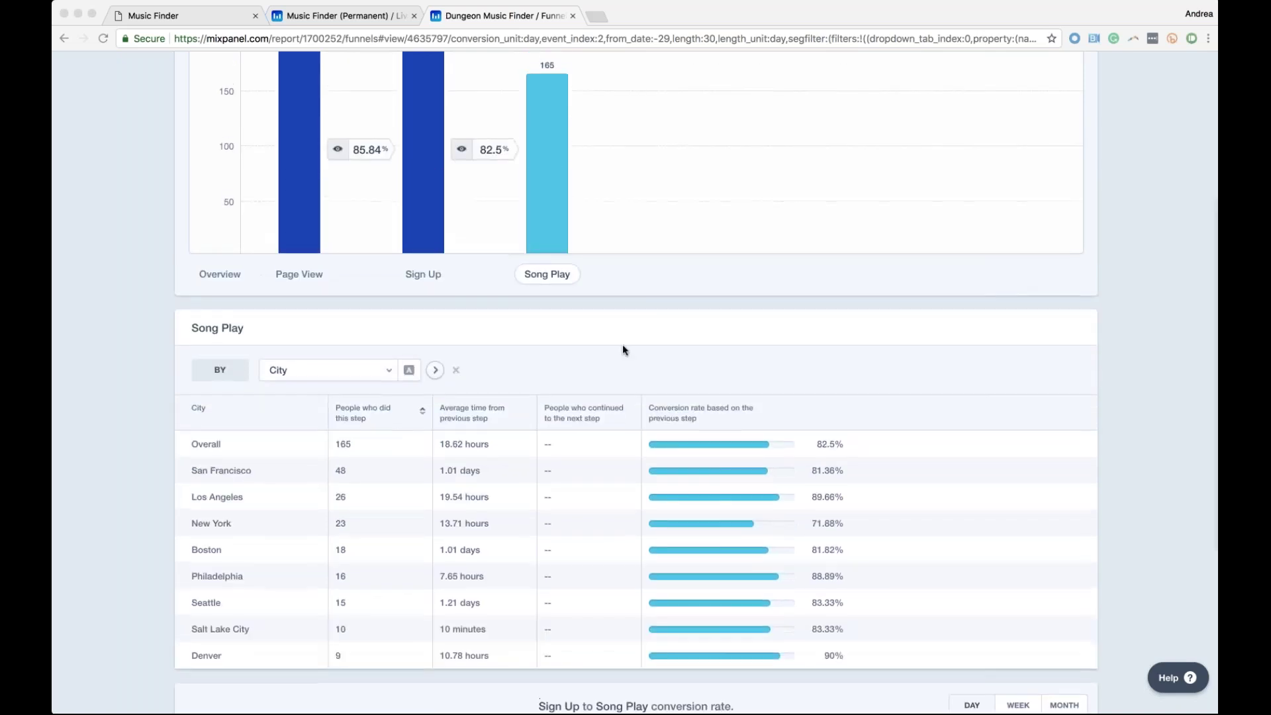
scroll(622, 350, "up", 2)
scroll(623, 350, "up", 2)
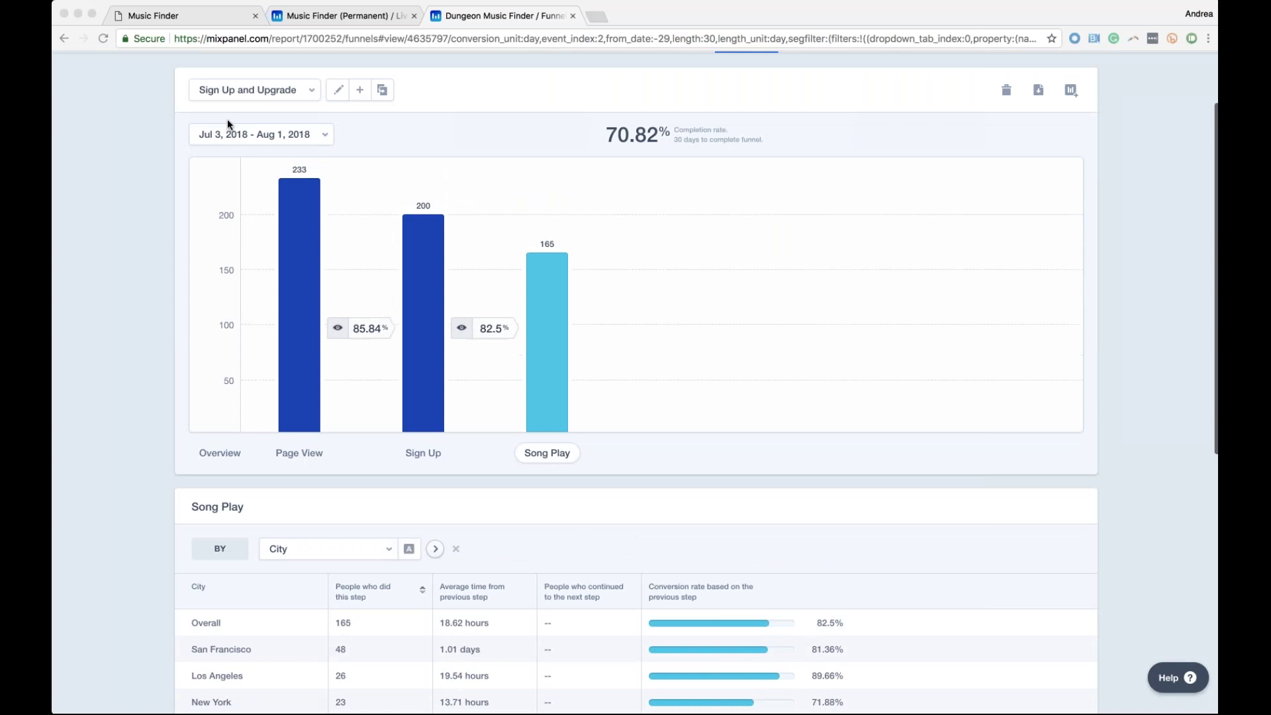
Glance at the saved funnel reports, then open the funnel editor and cancel without changes
left_click(308, 96)
left_click(310, 96)
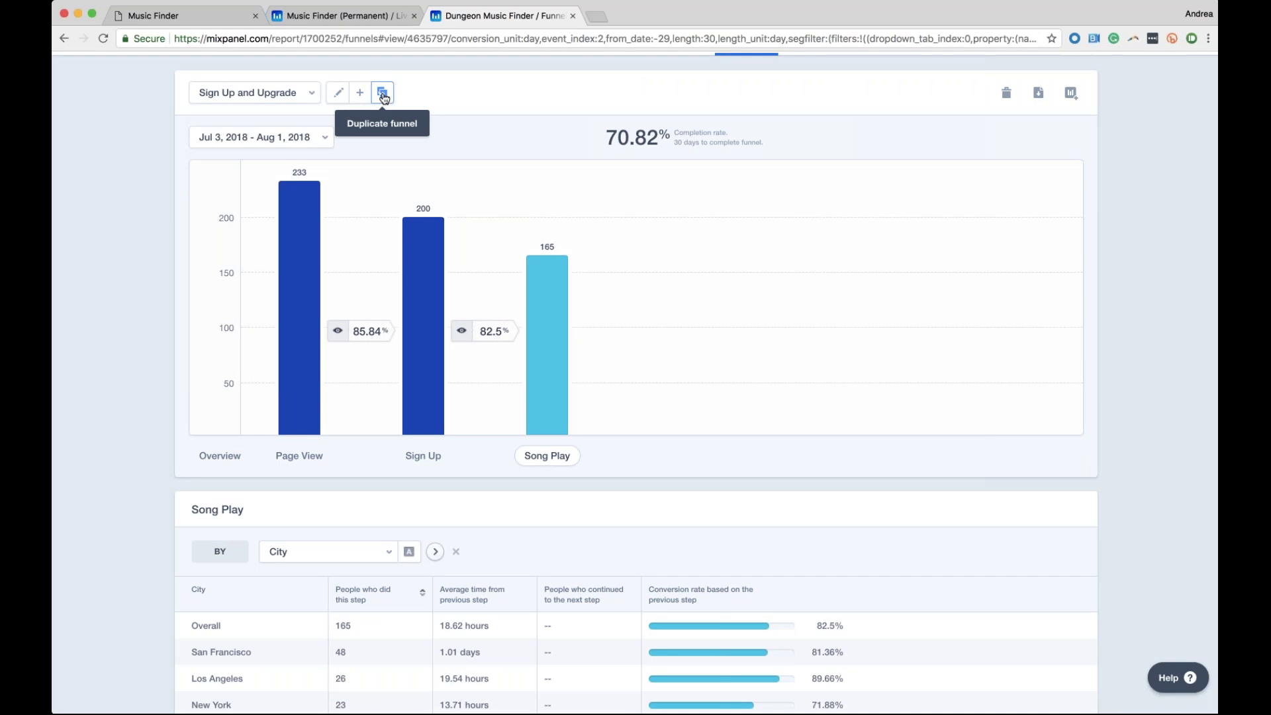
left_click(339, 96)
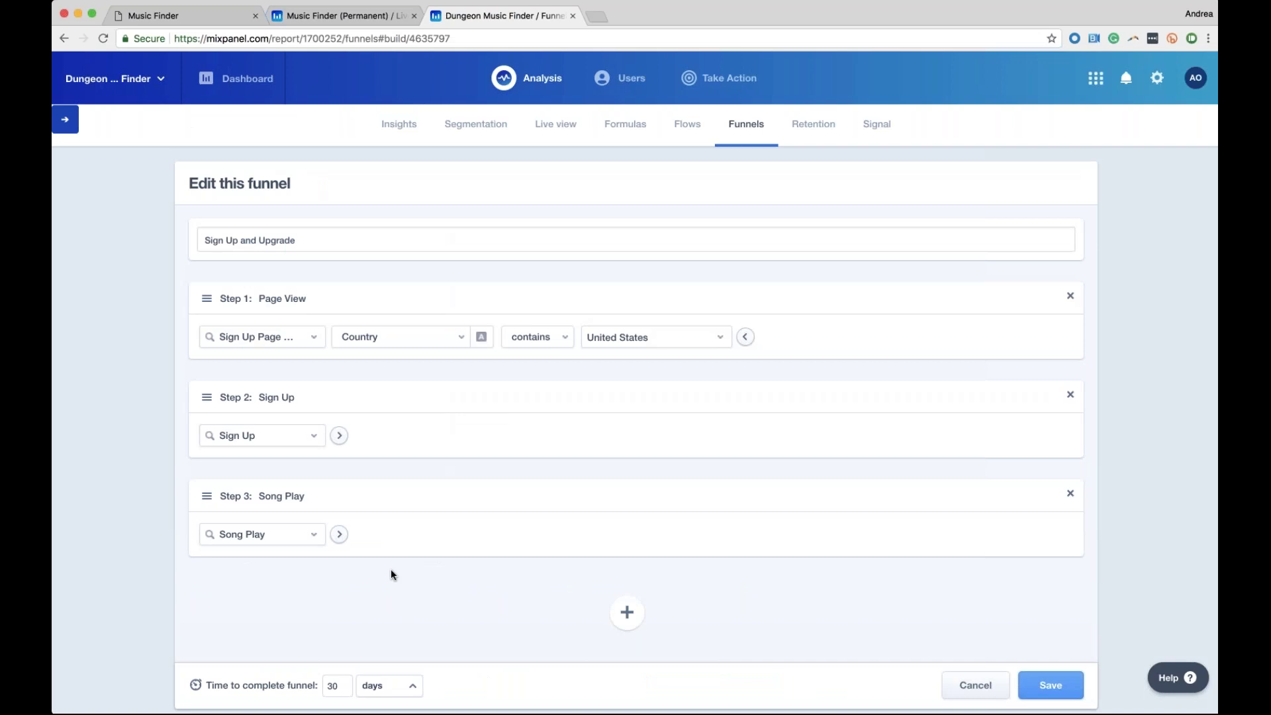
left_click(990, 695)
scroll(387, 567, "down", 1)
scroll(387, 568, "down", 2)
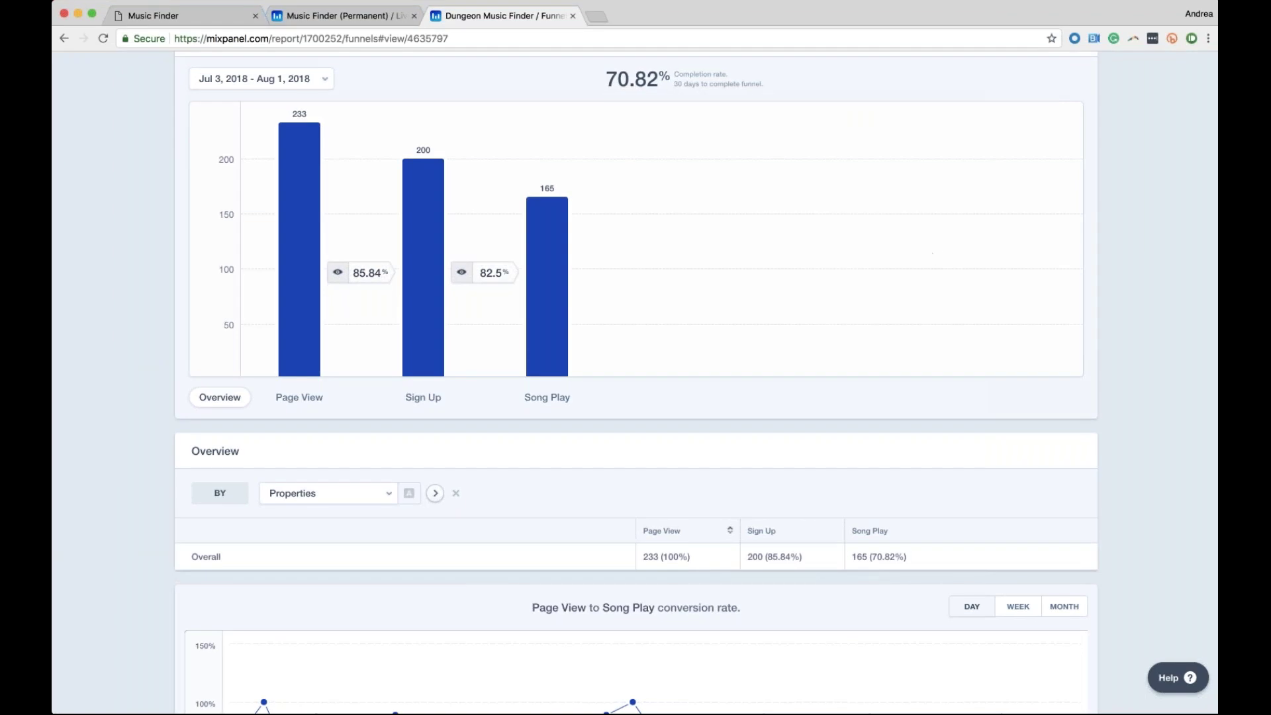
Break the funnel overview down by City again
left_click(336, 494)
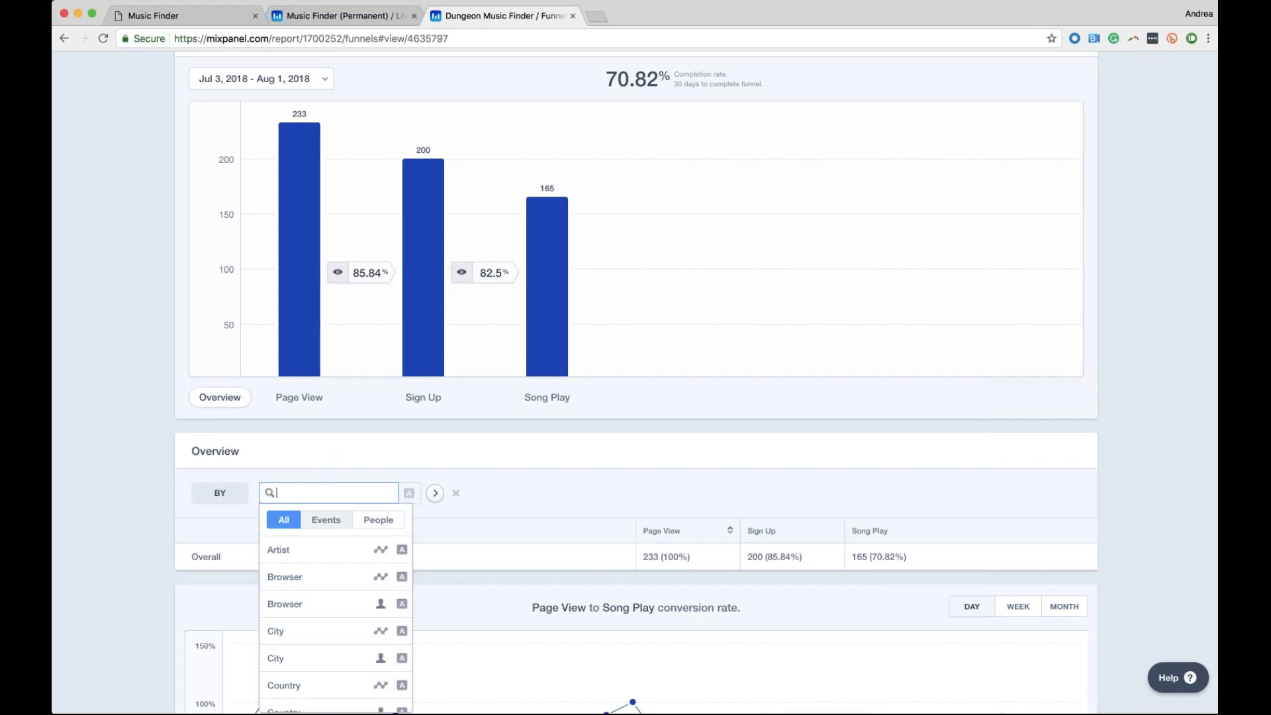
left_click(335, 609)
scroll(548, 605, "down", 1)
scroll(548, 605, "down", 1)
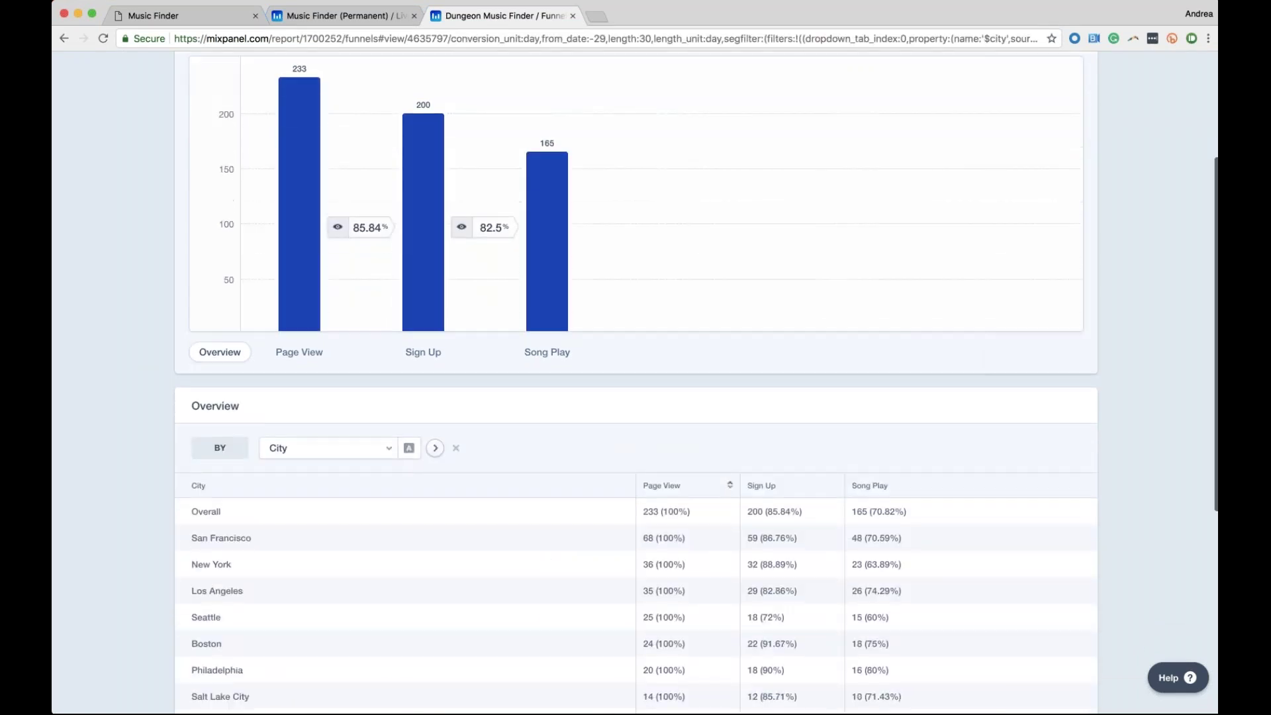
Sort city rows by Song Play count and check San Francisco's 48 Song Plays
left_click(873, 491)
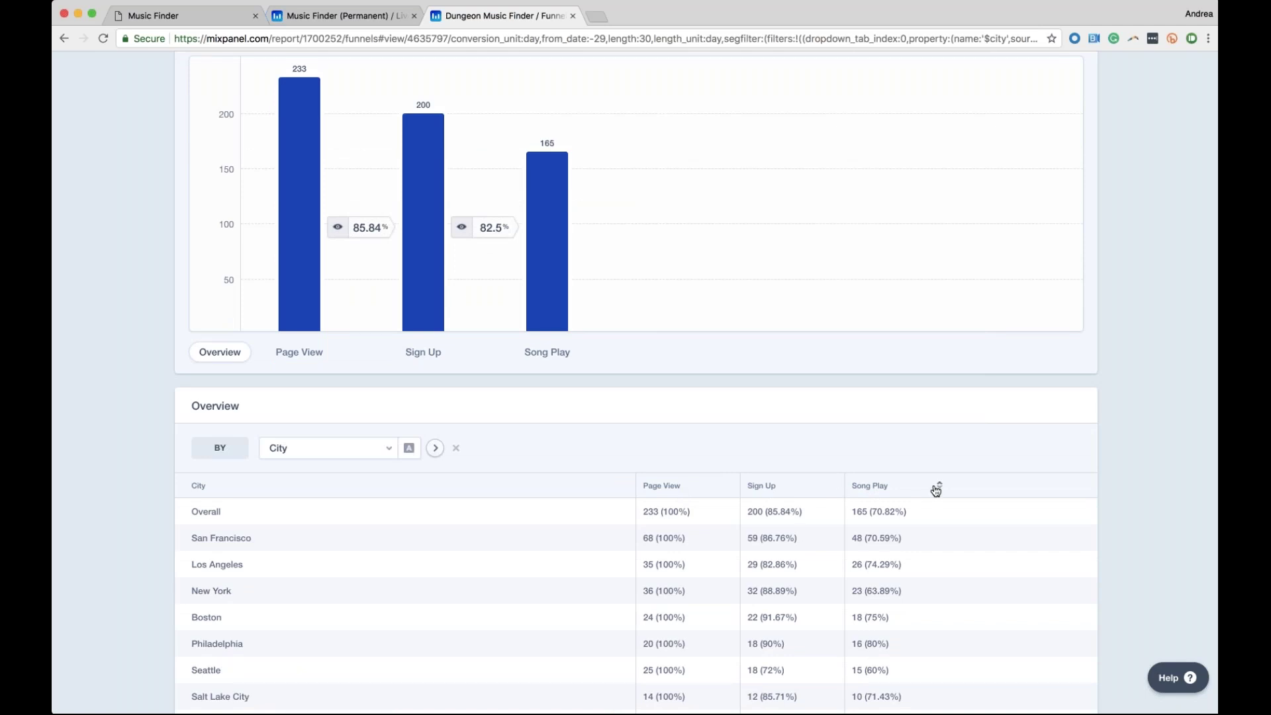
double_click(857, 537)
left_click_drag(878, 536, 879, 536)
left_click(906, 543)
scroll(324, 429, "down", 5)
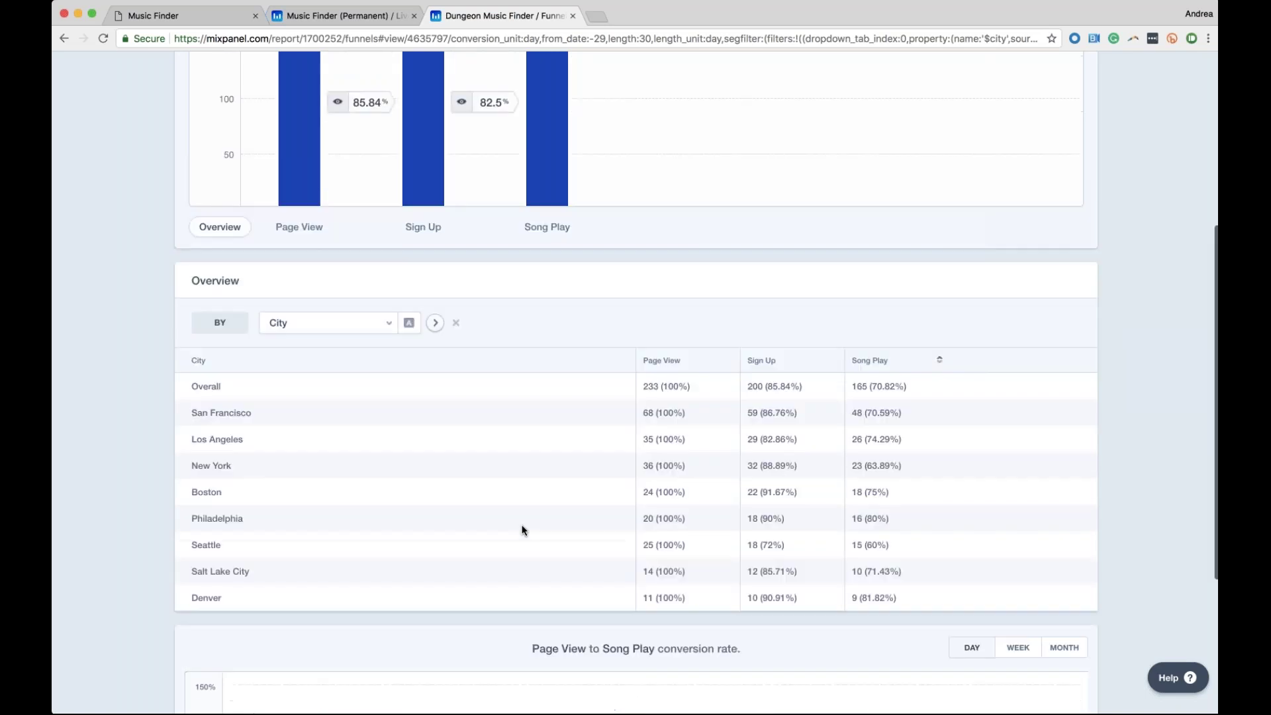
scroll(522, 526, "up", 6)
Check the funnel's completion window unit in the editor, leaving it at 30 days
left_click(338, 184)
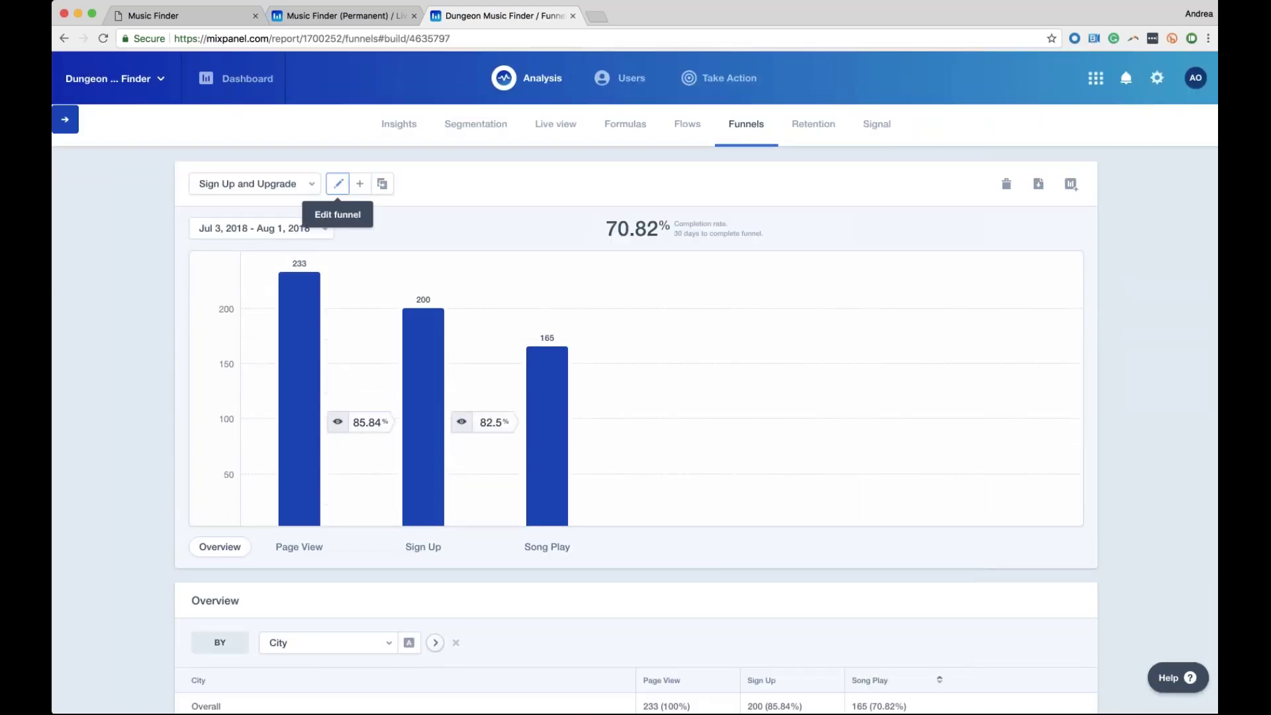
scroll(253, 541, "down", 2)
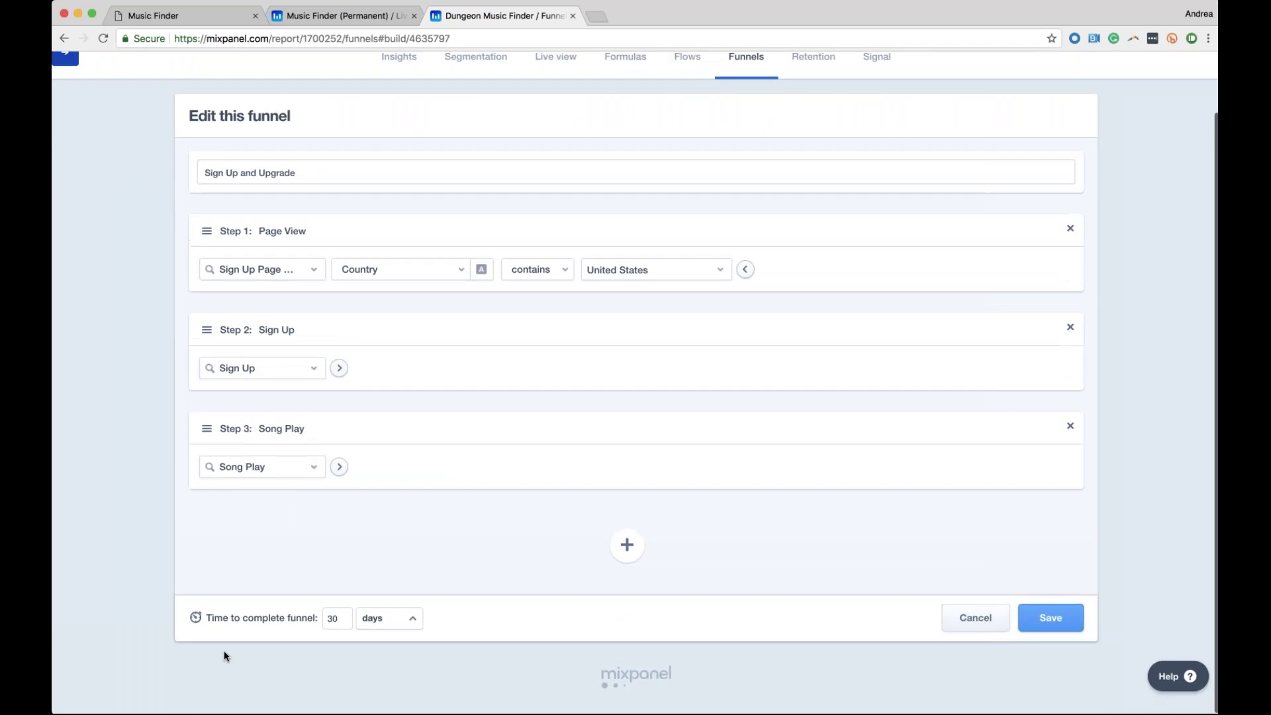
left_click(404, 618)
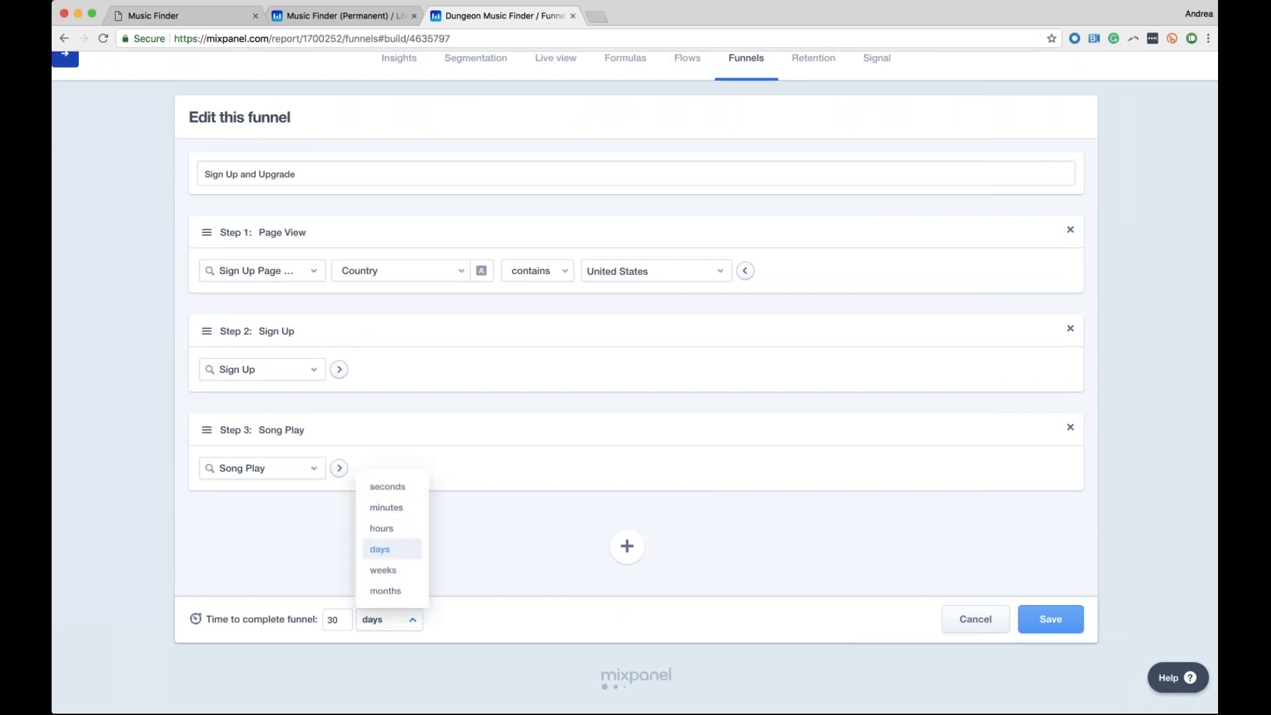
left_click(389, 619)
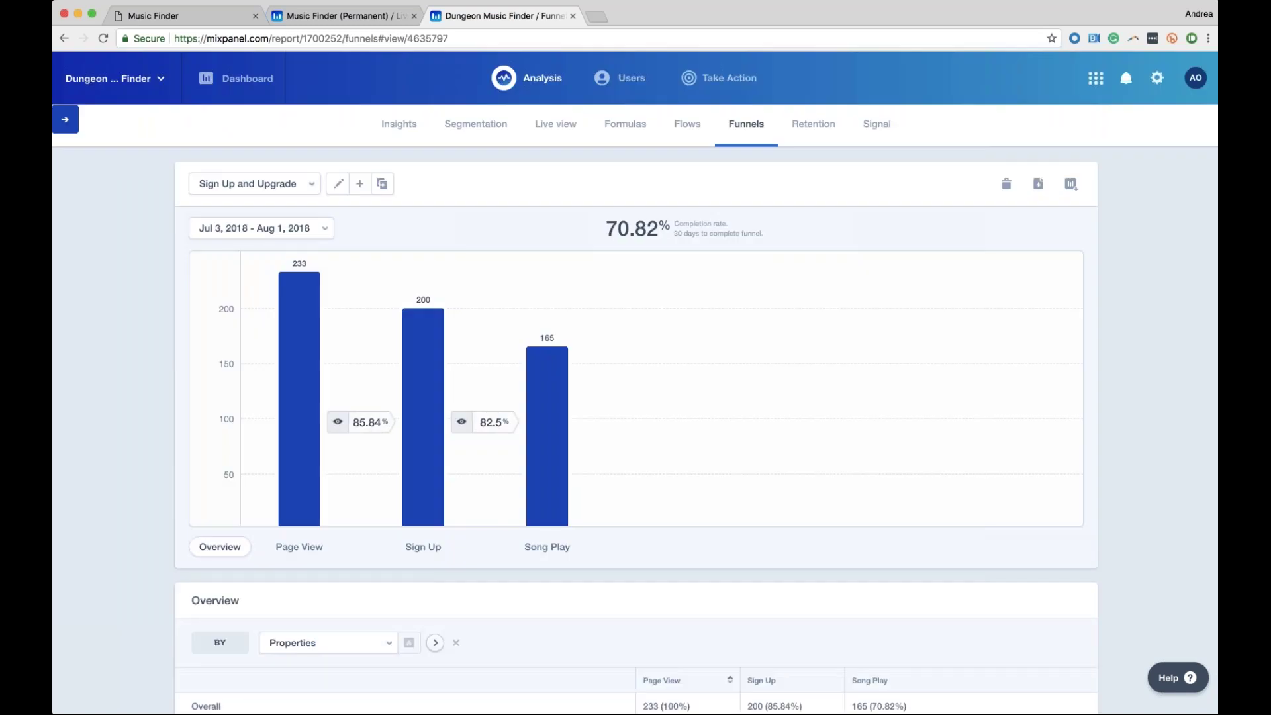
mouse_move(299, 547)
scroll(314, 231, "down", 3)
scroll(314, 233, "down", 2)
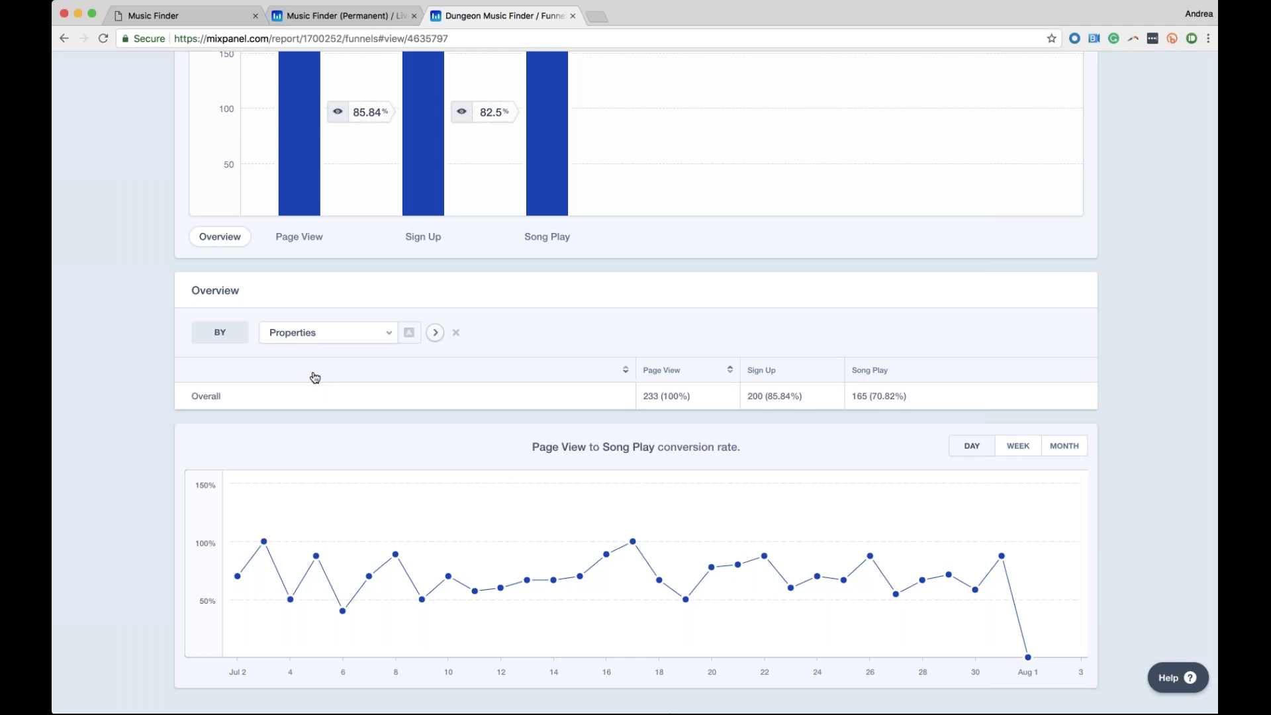
Break the funnel table down by Plan Type and compare Free and Premium Song Play conversions
left_click(345, 334)
scroll(297, 464, "down", 5)
scroll(297, 443, "down", 10)
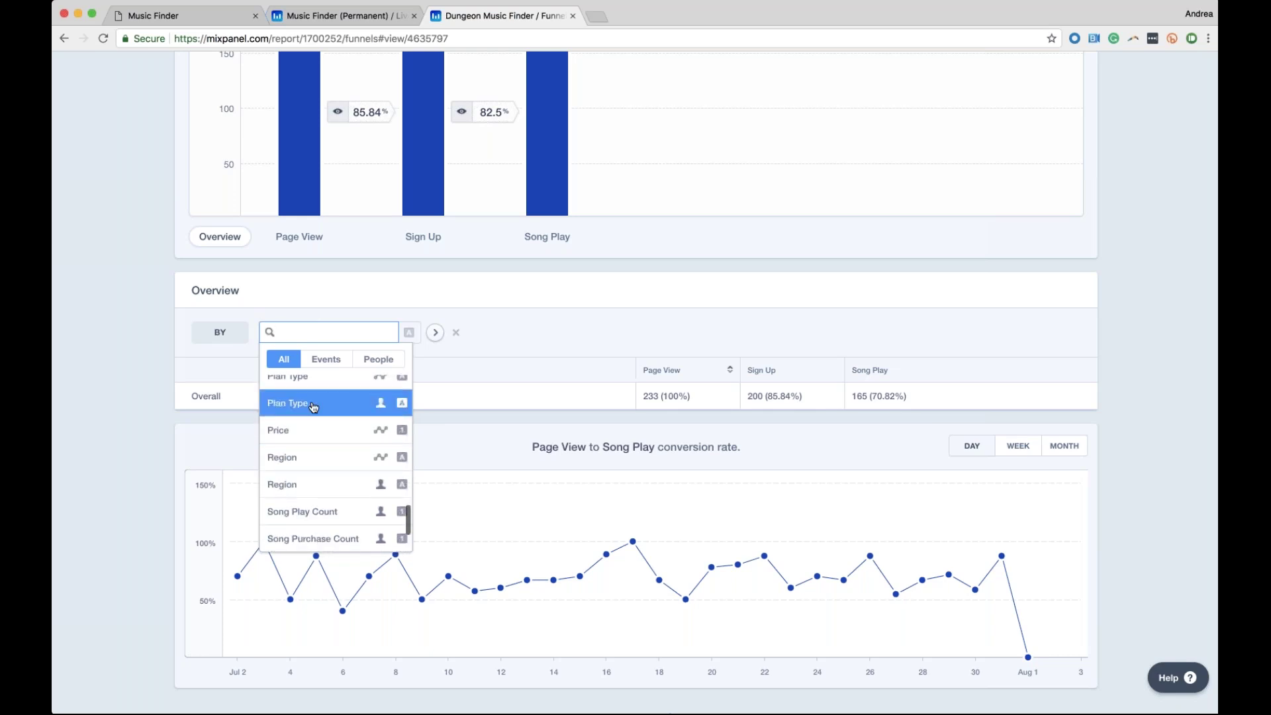
left_click(298, 401)
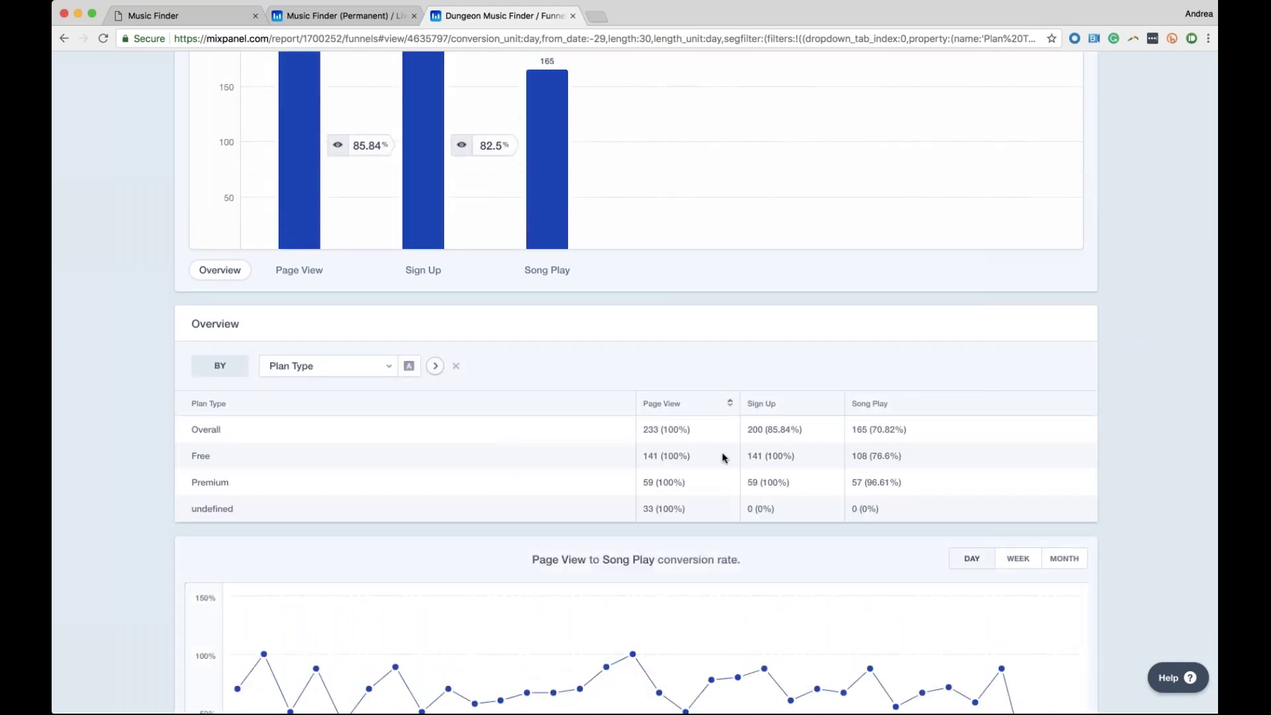
left_click_drag(899, 456, 857, 484)
left_click(890, 457)
left_click(864, 482)
scroll(291, 481, "up", 1)
scroll(291, 481, "up", 5)
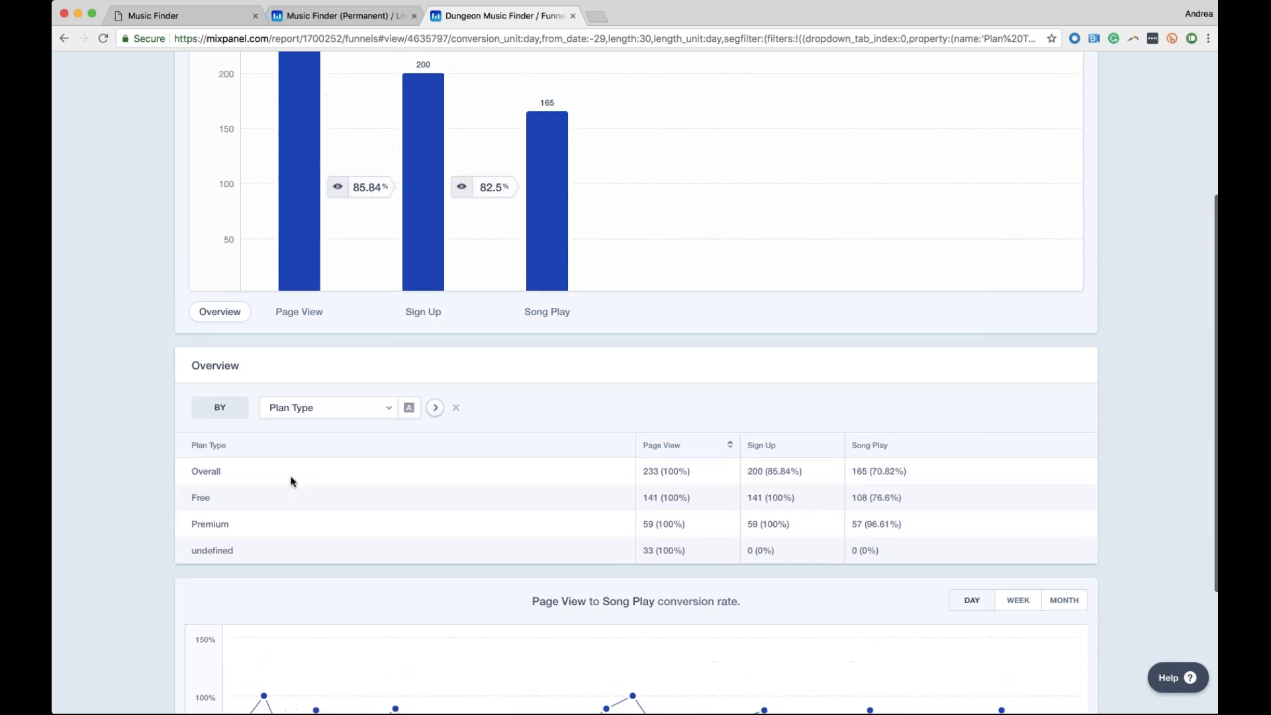
Remove the Country United States filter from the Page View step and save the funnel
left_click(338, 183)
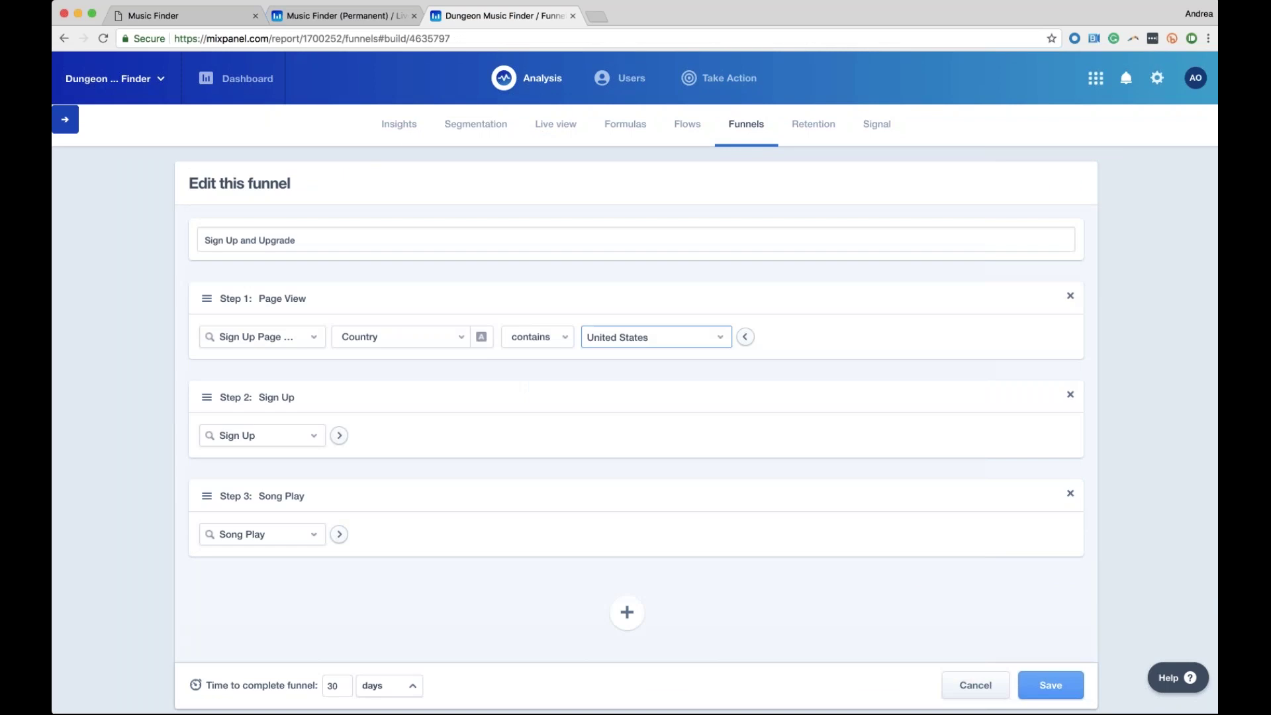
left_click(460, 337)
left_click(340, 337)
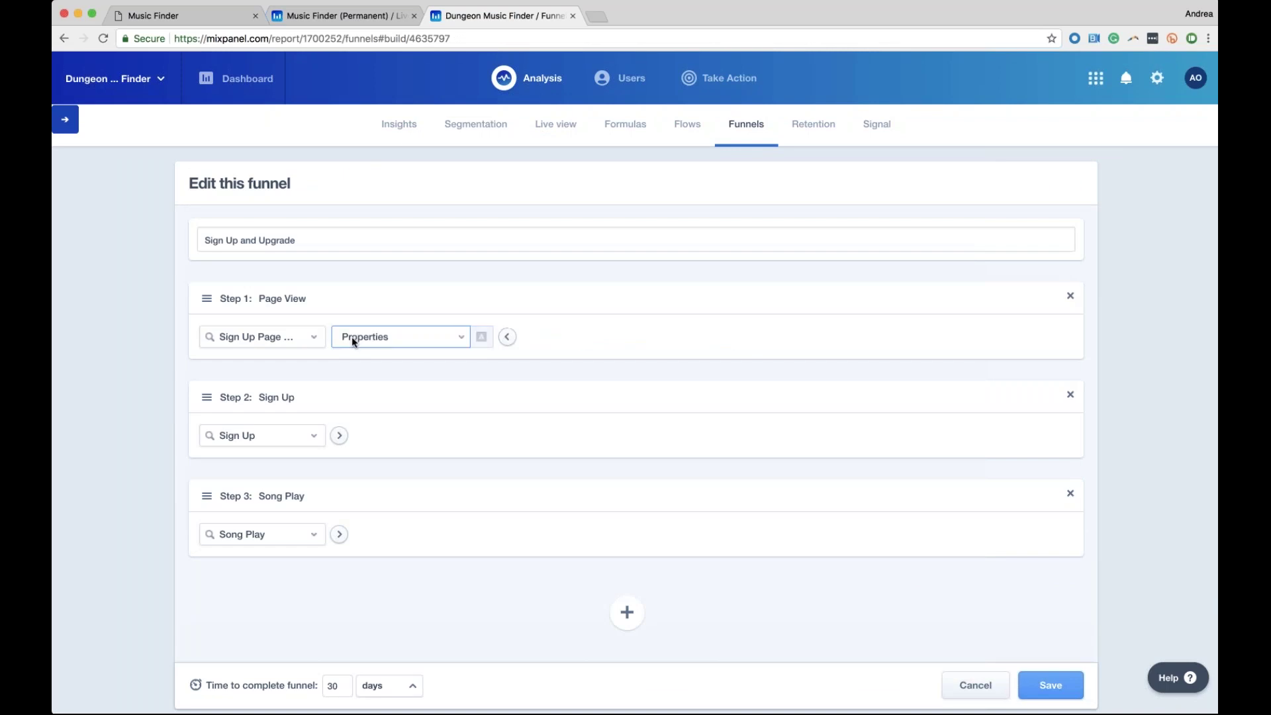
left_click(509, 337)
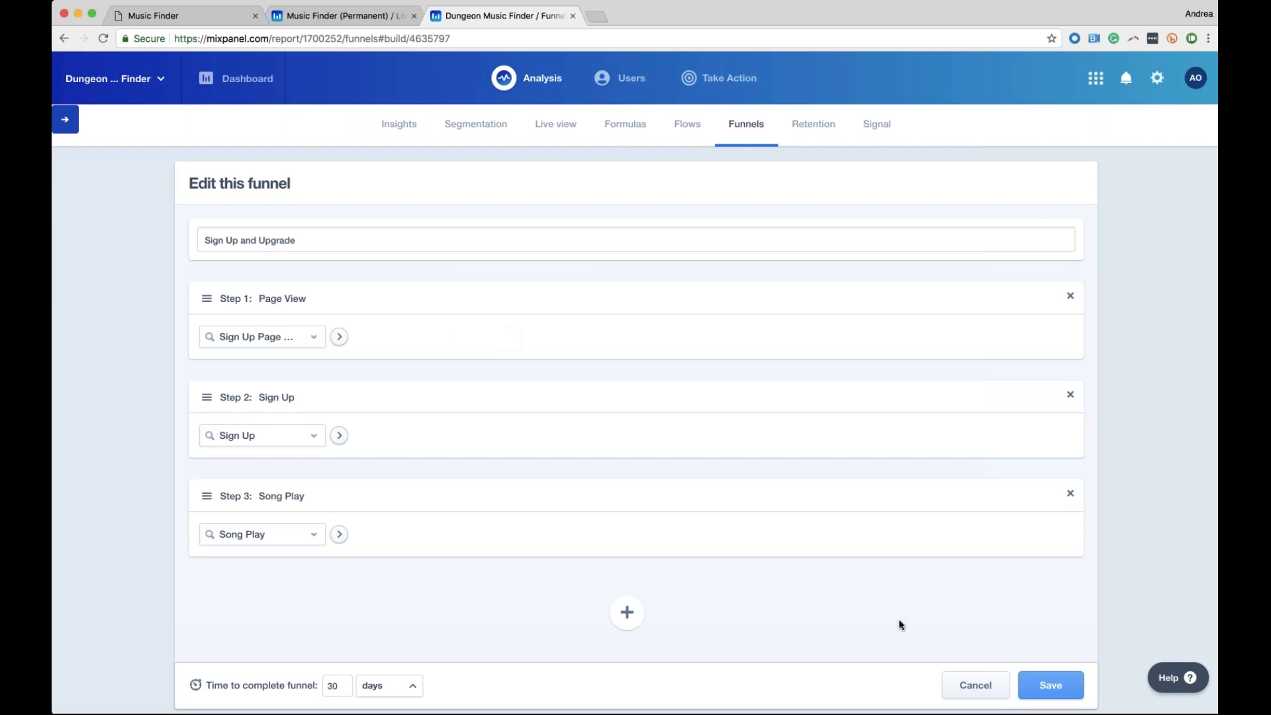
left_click(1050, 685)
scroll(472, 621, "down", 1)
scroll(471, 621, "down", 4)
Search 'plan' and break the unfiltered funnel's overview down by People Plan Type
left_click(327, 411)
type("plan")
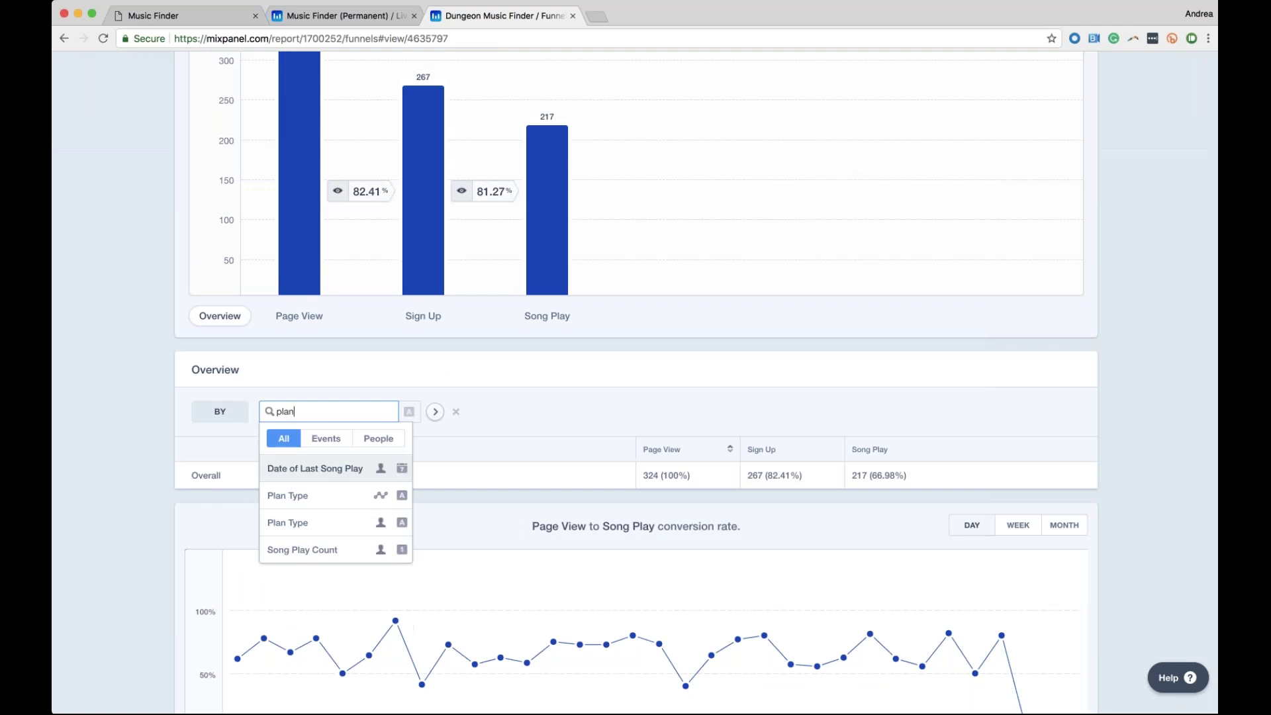
left_click(368, 496)
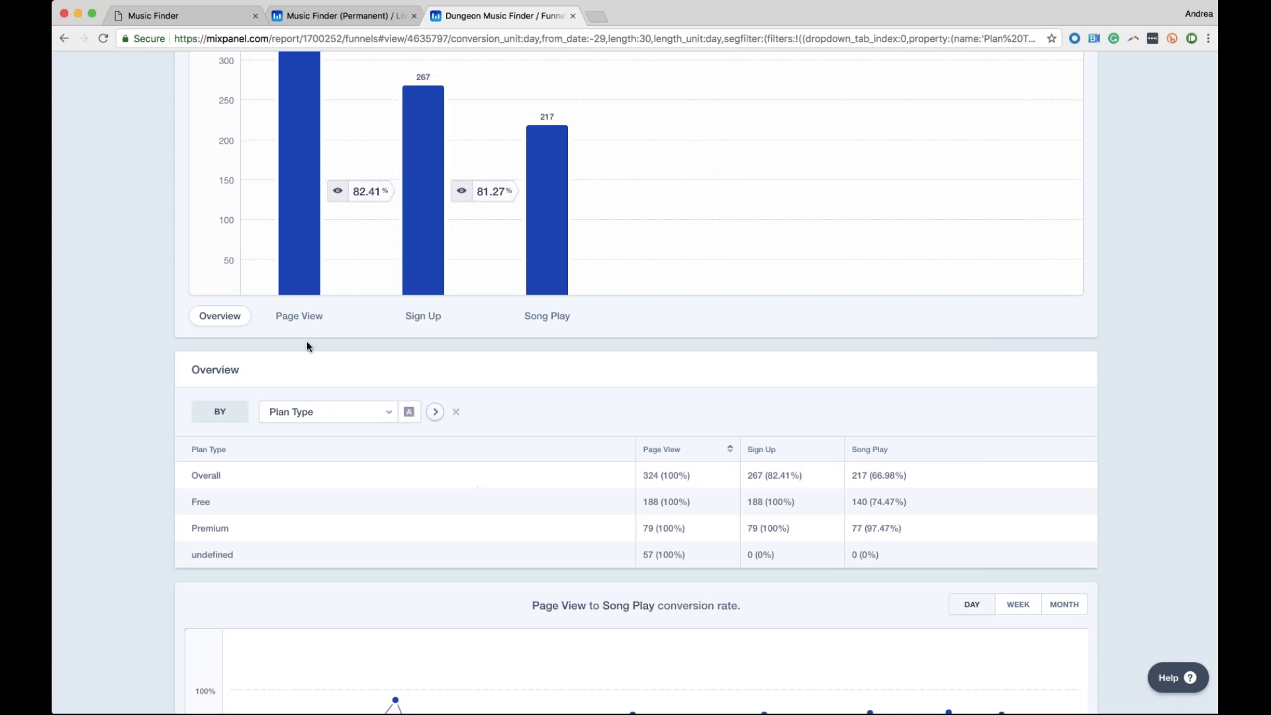
scroll(307, 340, "up", 2)
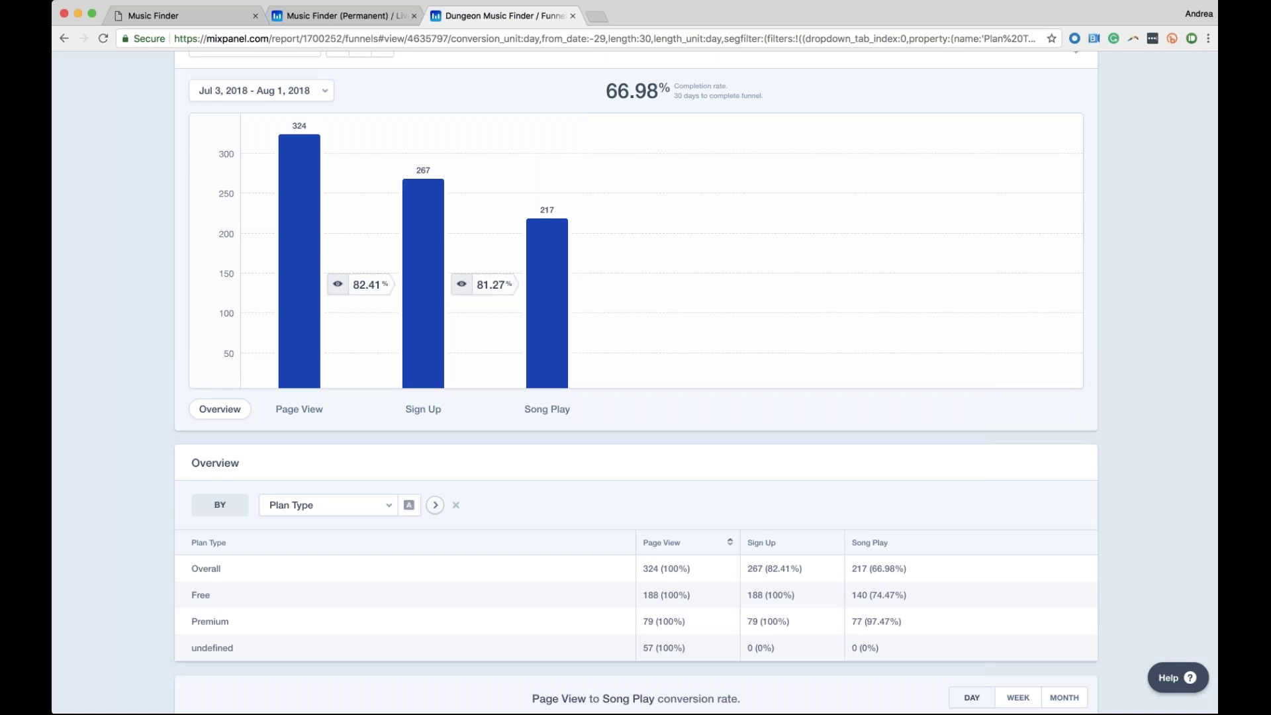
Open the Retention report from the Analysis menu in the top navigation
scroll(635, 384, "up", 1)
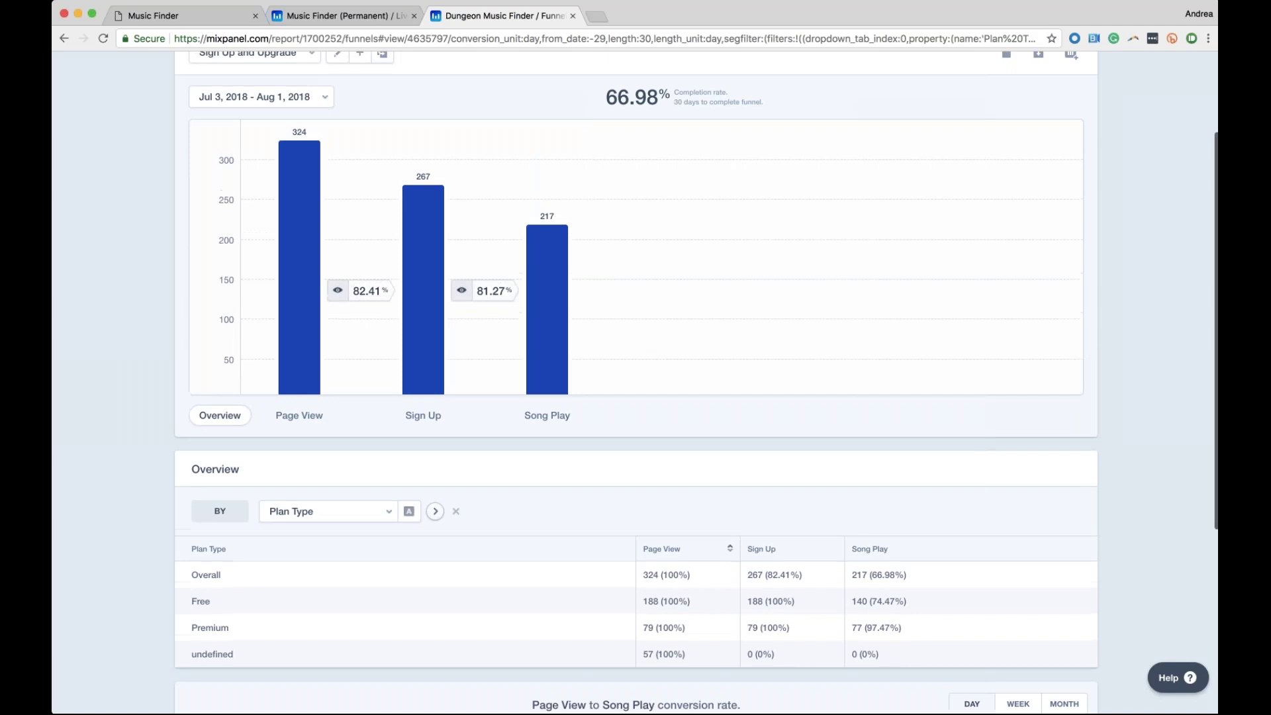
scroll(539, 199, "up", 3)
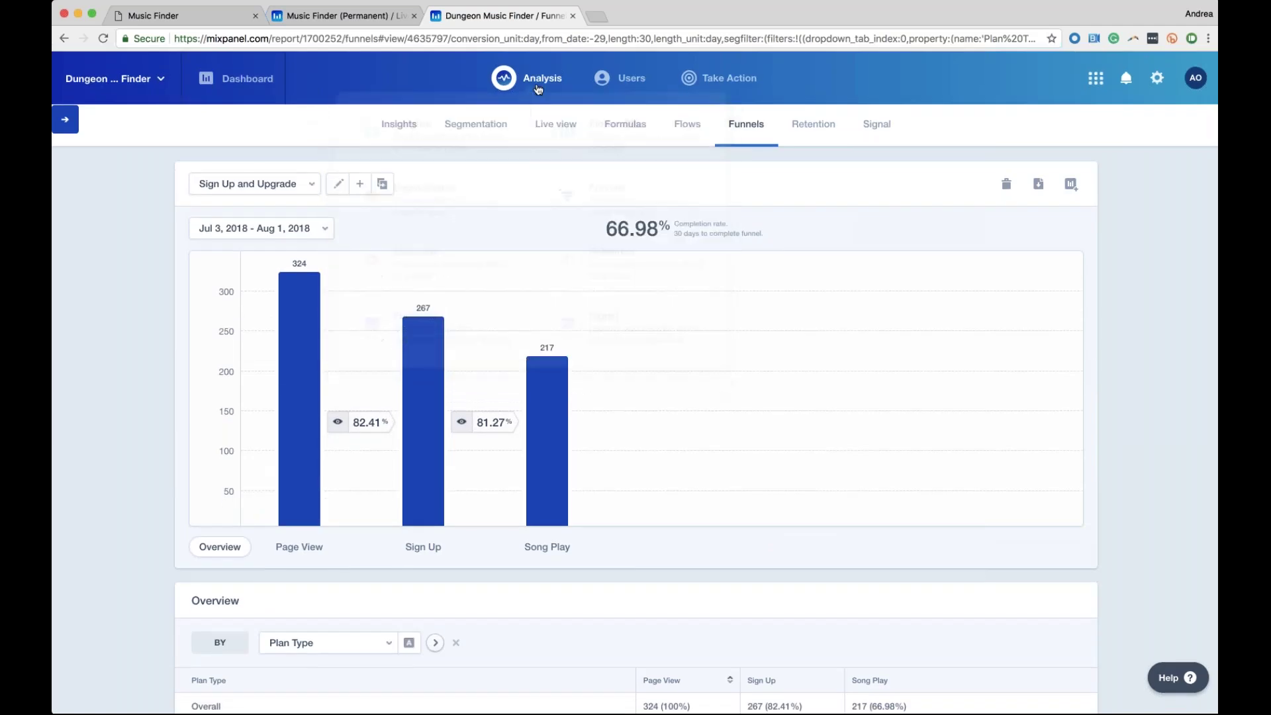
mouse_move(538, 88)
left_click(581, 270)
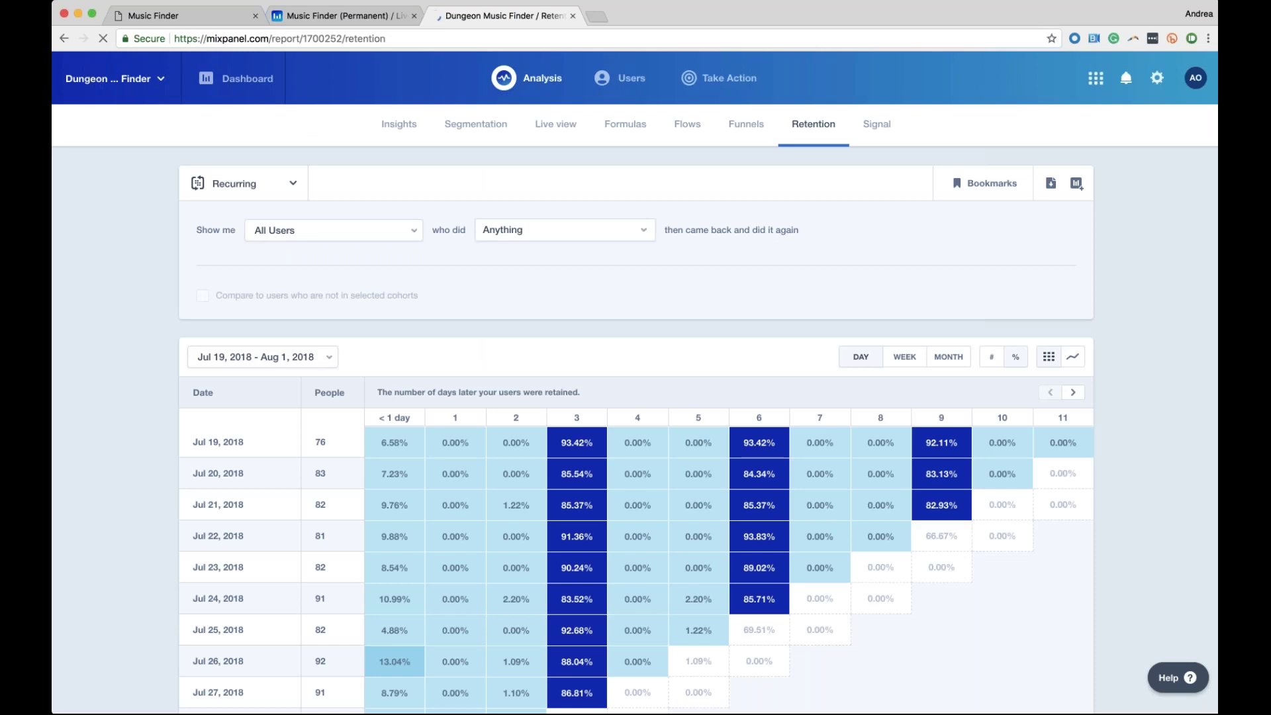
left_click(272, 197)
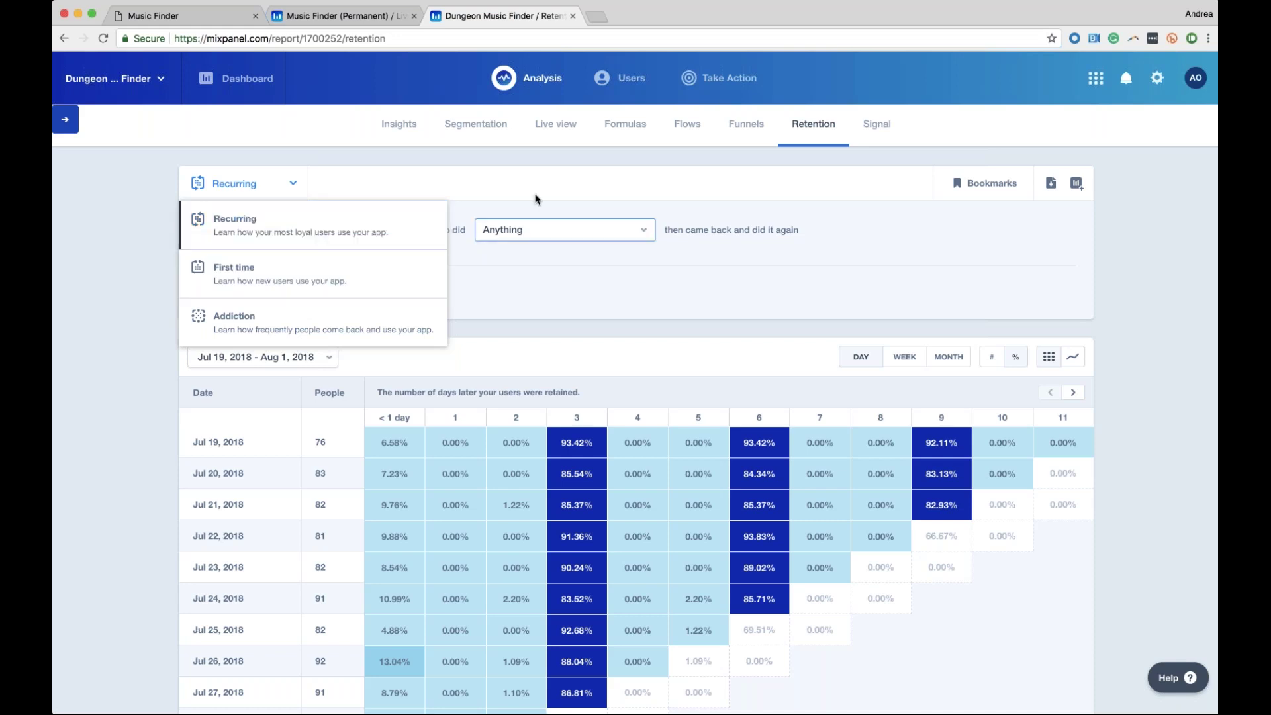
left_click(540, 229)
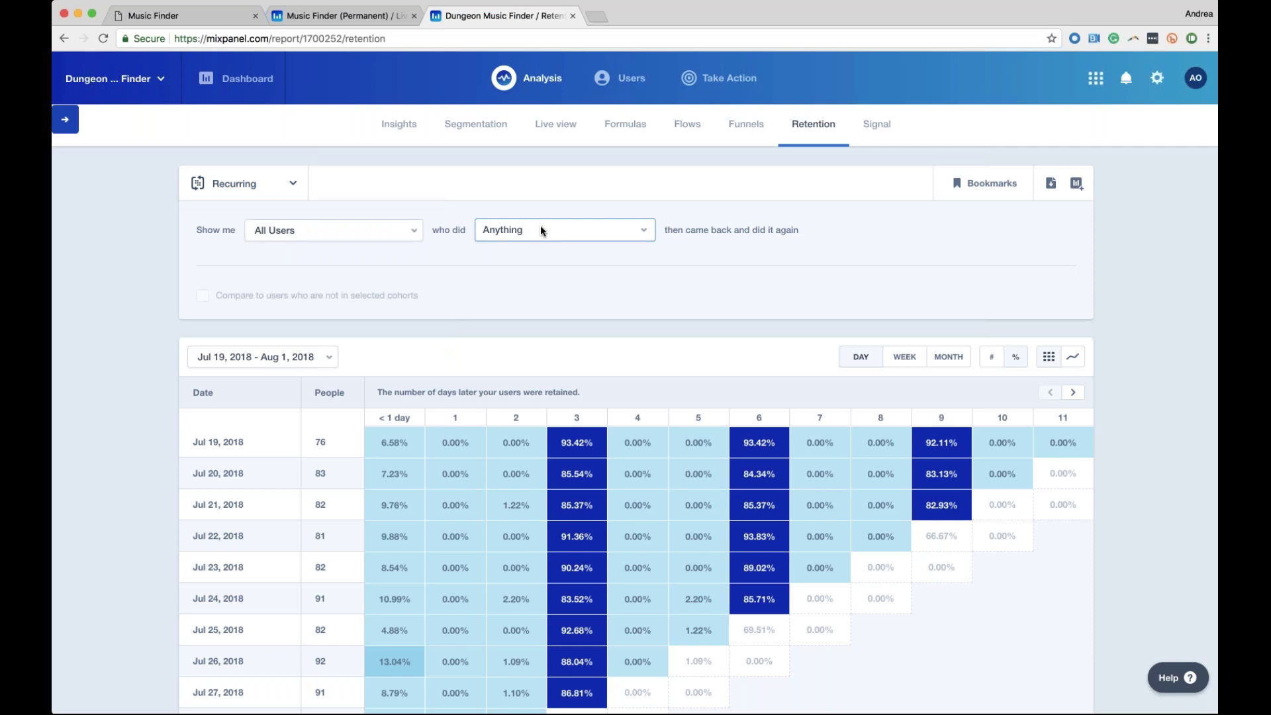
Change the retention event from Anything to Song Play and review the resulting table
left_click(540, 230)
type("play")
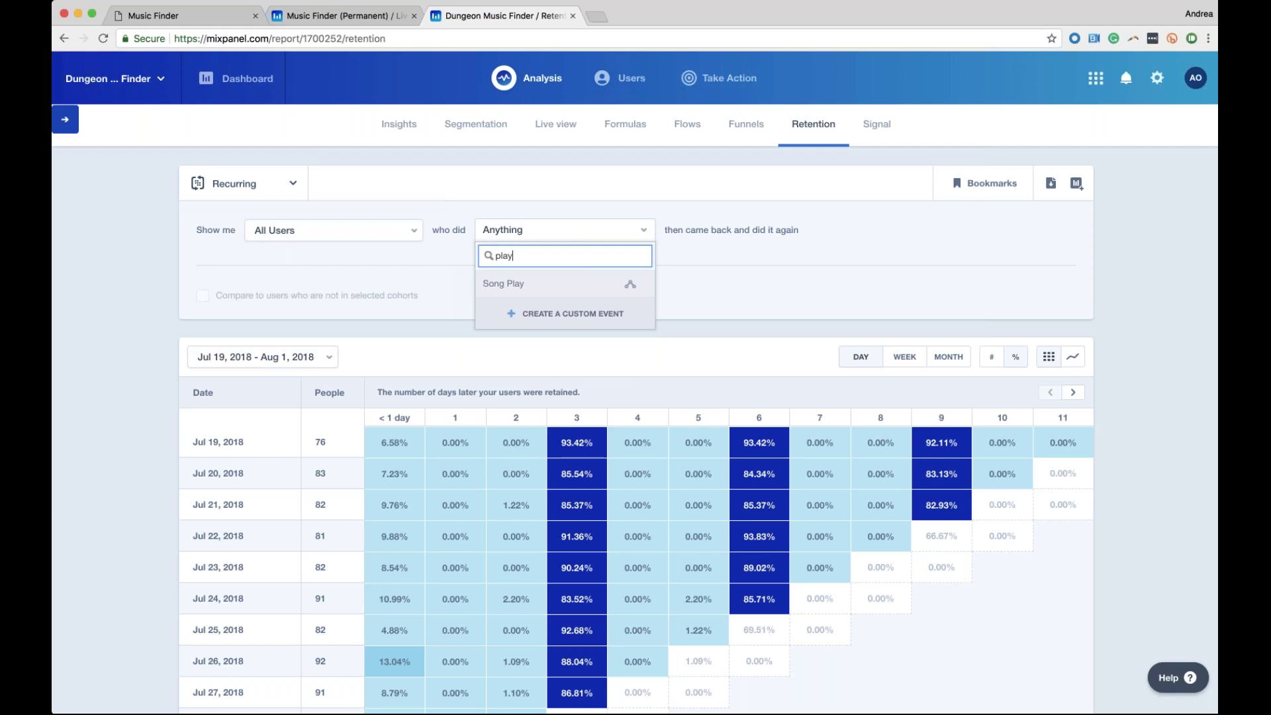
key("Down")
key("Return")
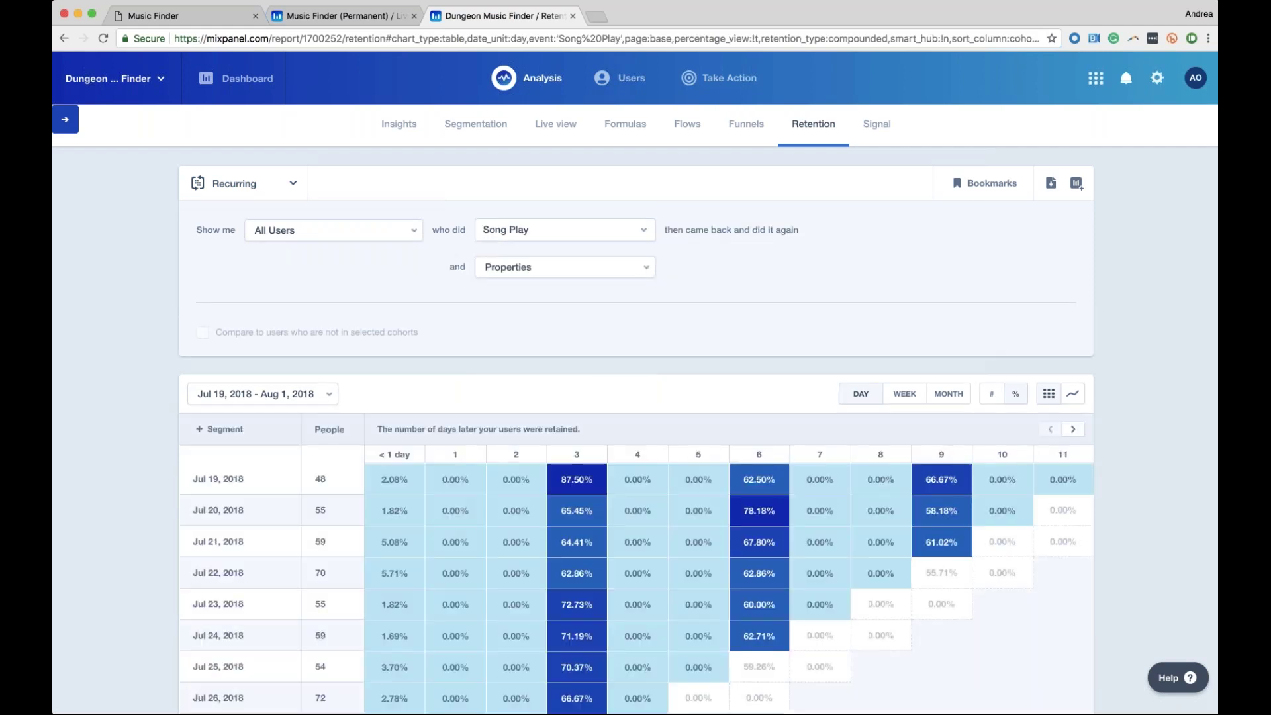
scroll(635, 397, "down", 1)
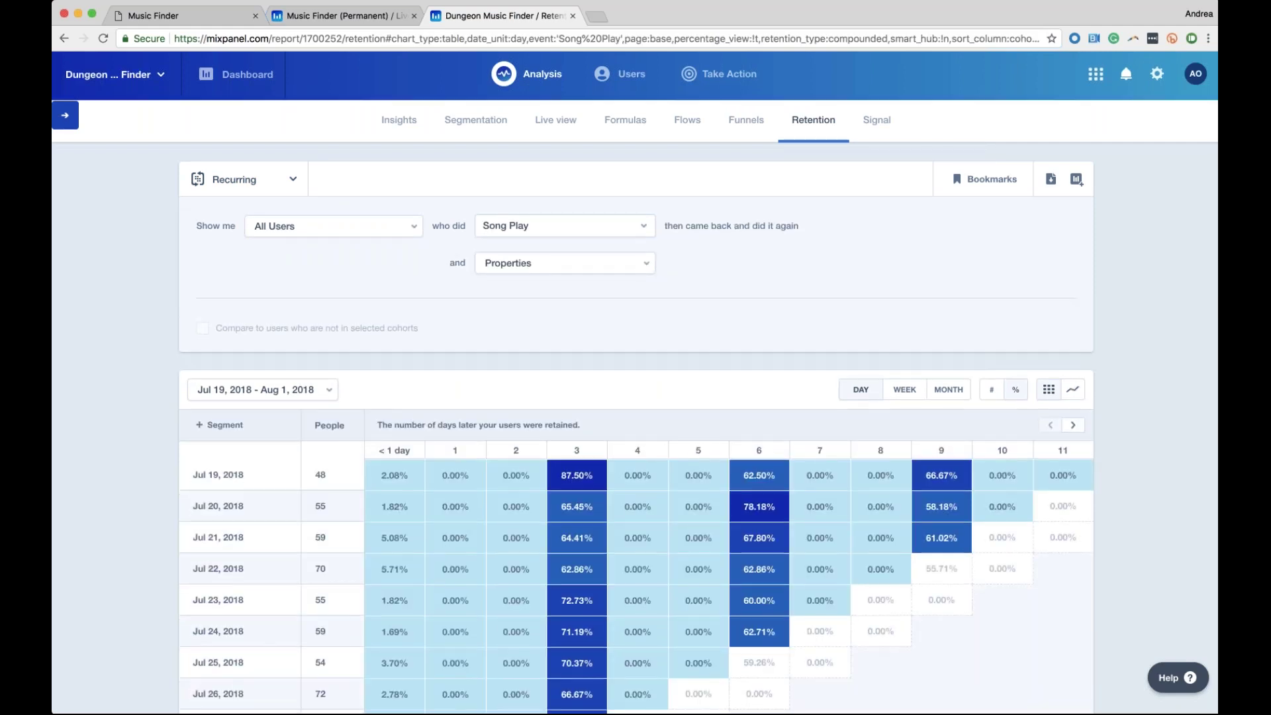
scroll(425, 206, "down", 3)
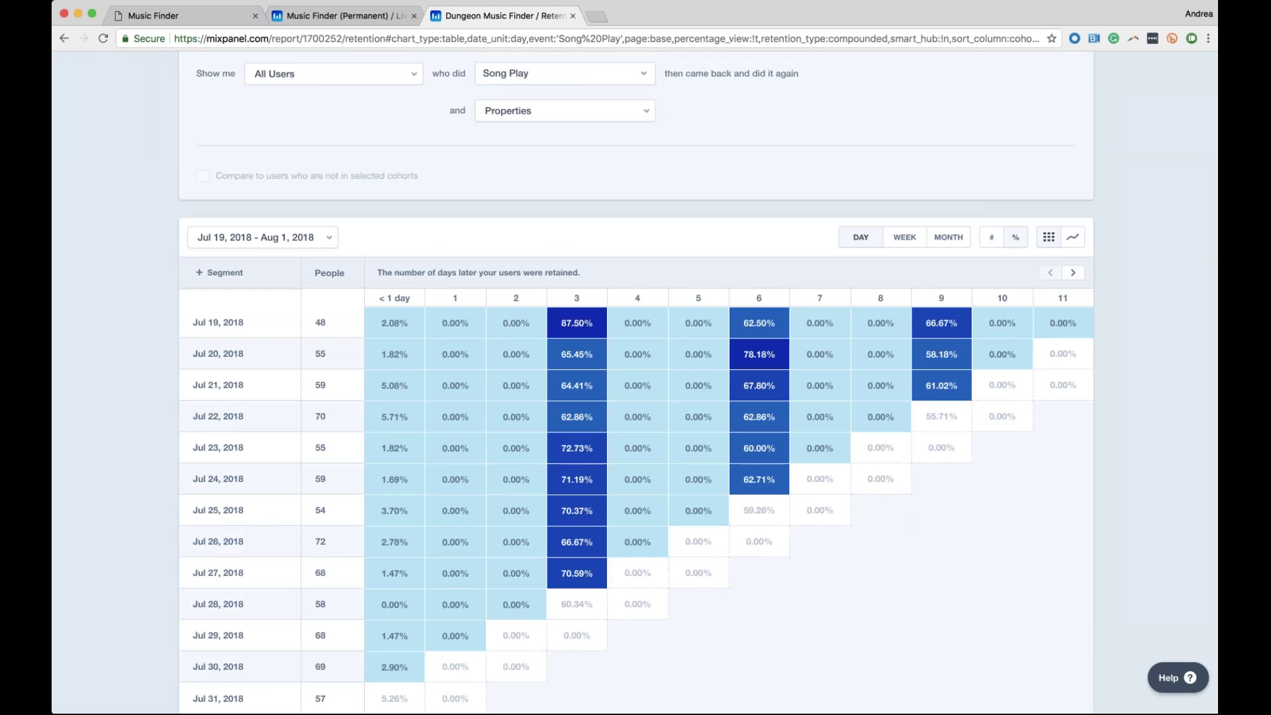
scroll(364, 514, "down", 1)
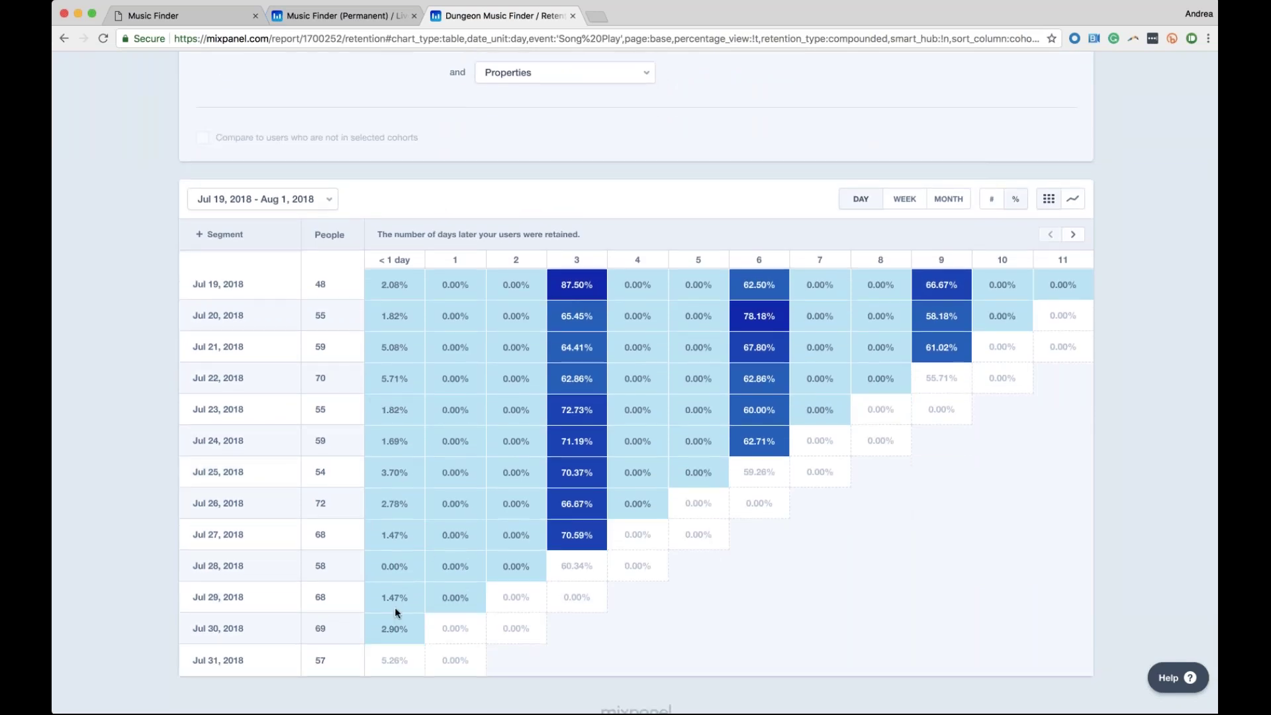
scroll(329, 281, "up", 1)
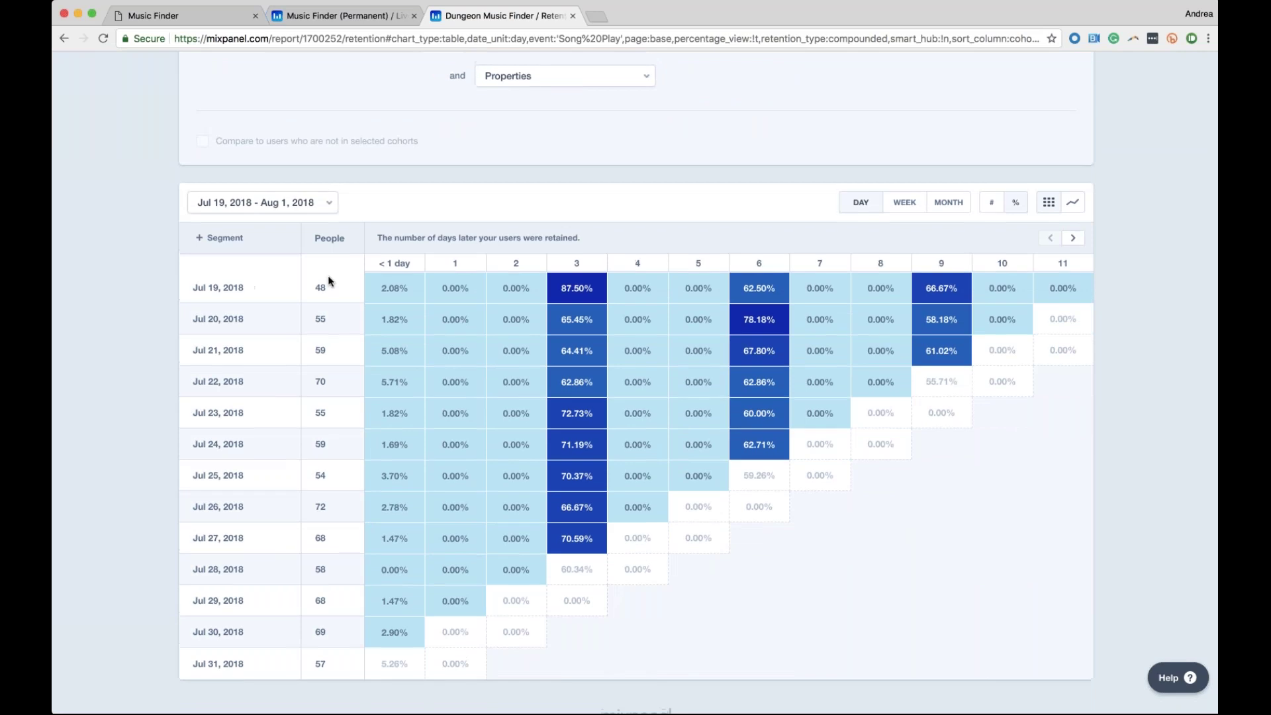
scroll(329, 281, "up", 2)
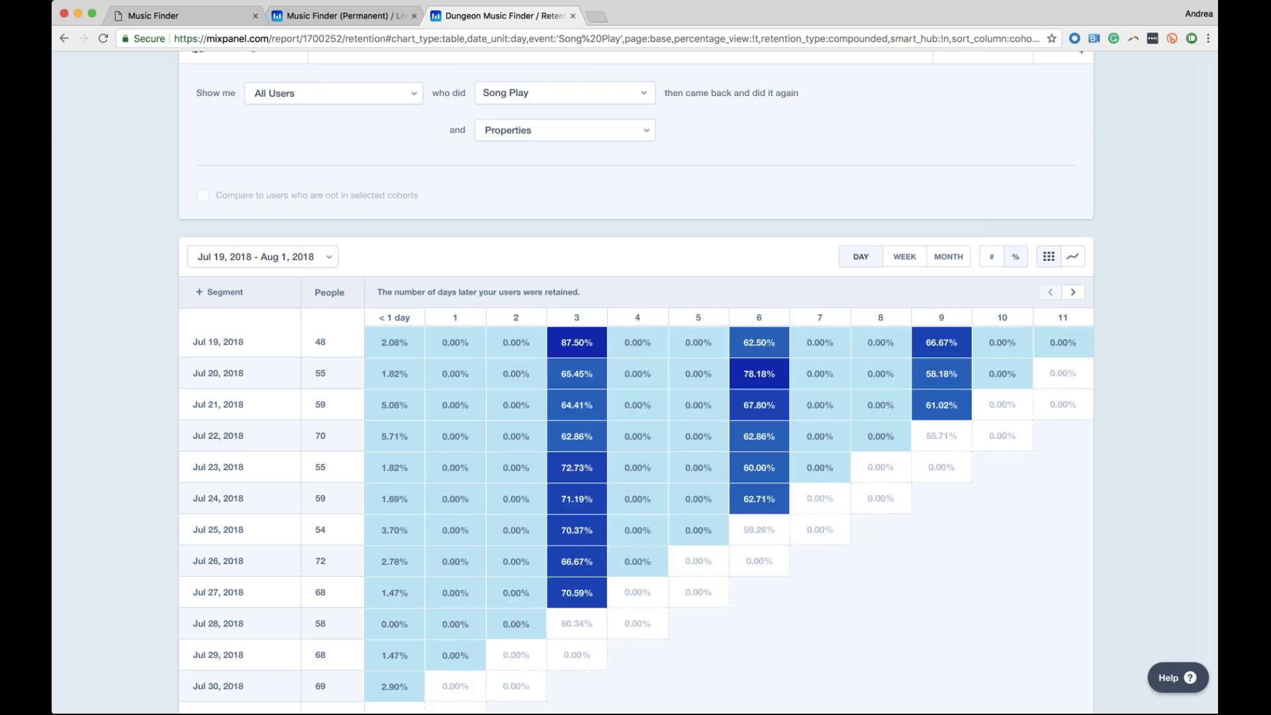
Switch the Song Play retention table to show user counts instead of percentages
left_click(993, 258)
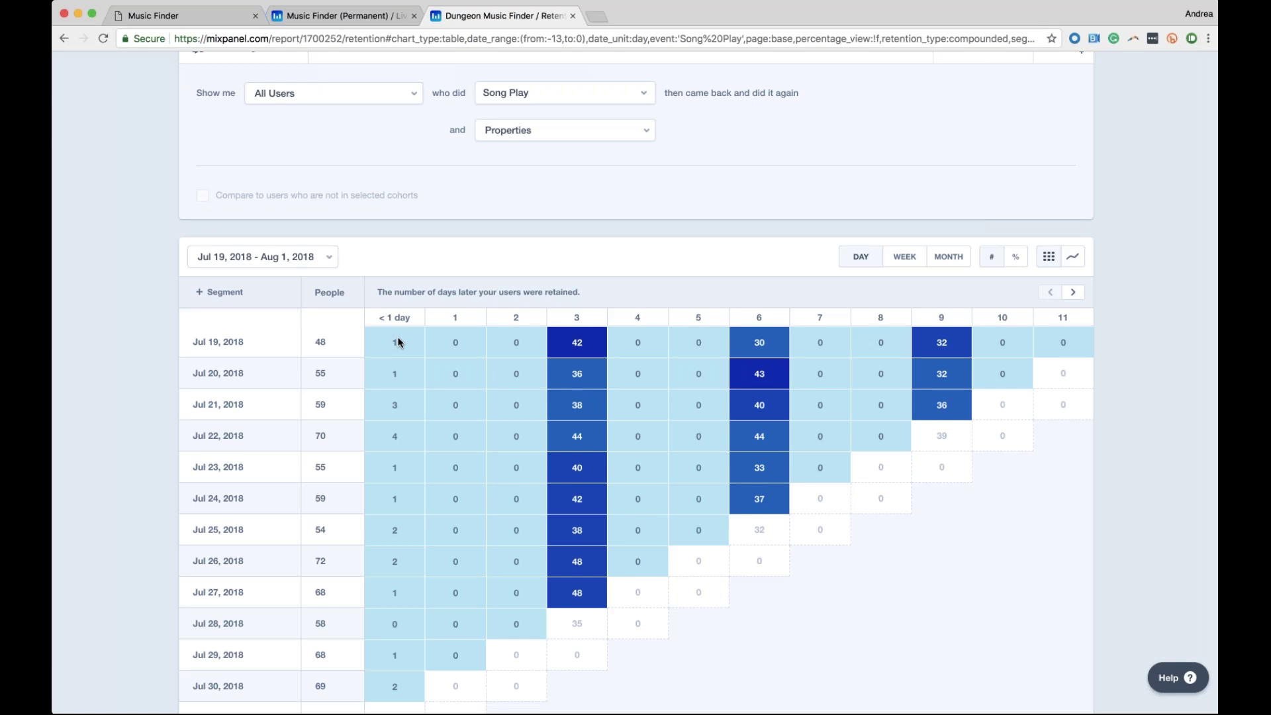
Briefly highlight the '< 1 day' column, then group retention cohorts by WEEK
left_click(397, 339)
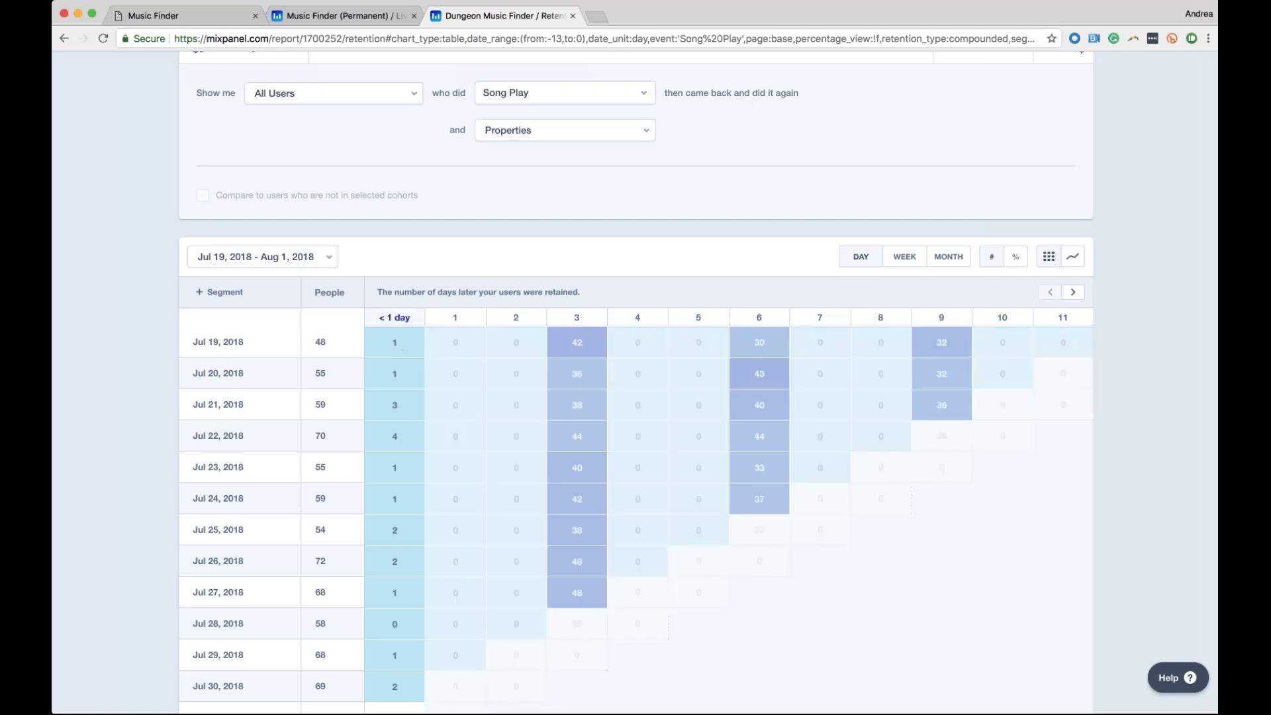
left_click(402, 349)
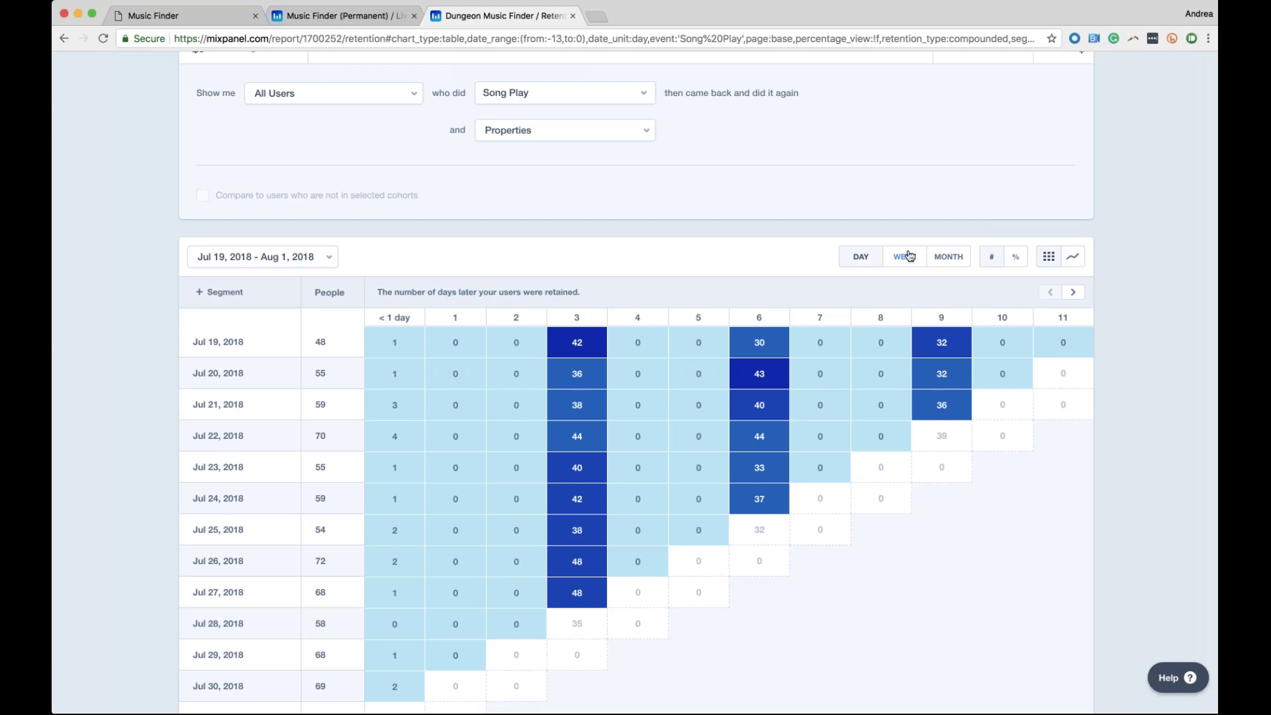
left_click(908, 256)
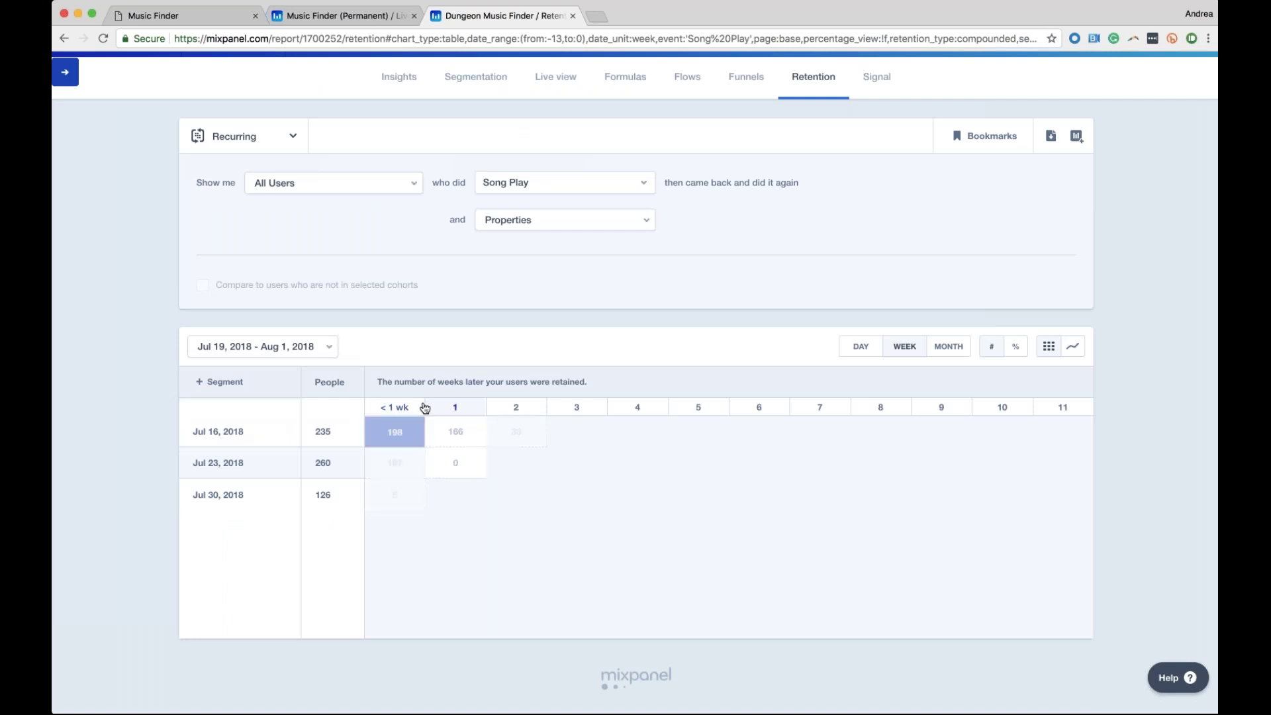
Try monthly cohort grouping, return to daily grouping, and scroll through the table
left_click(952, 351)
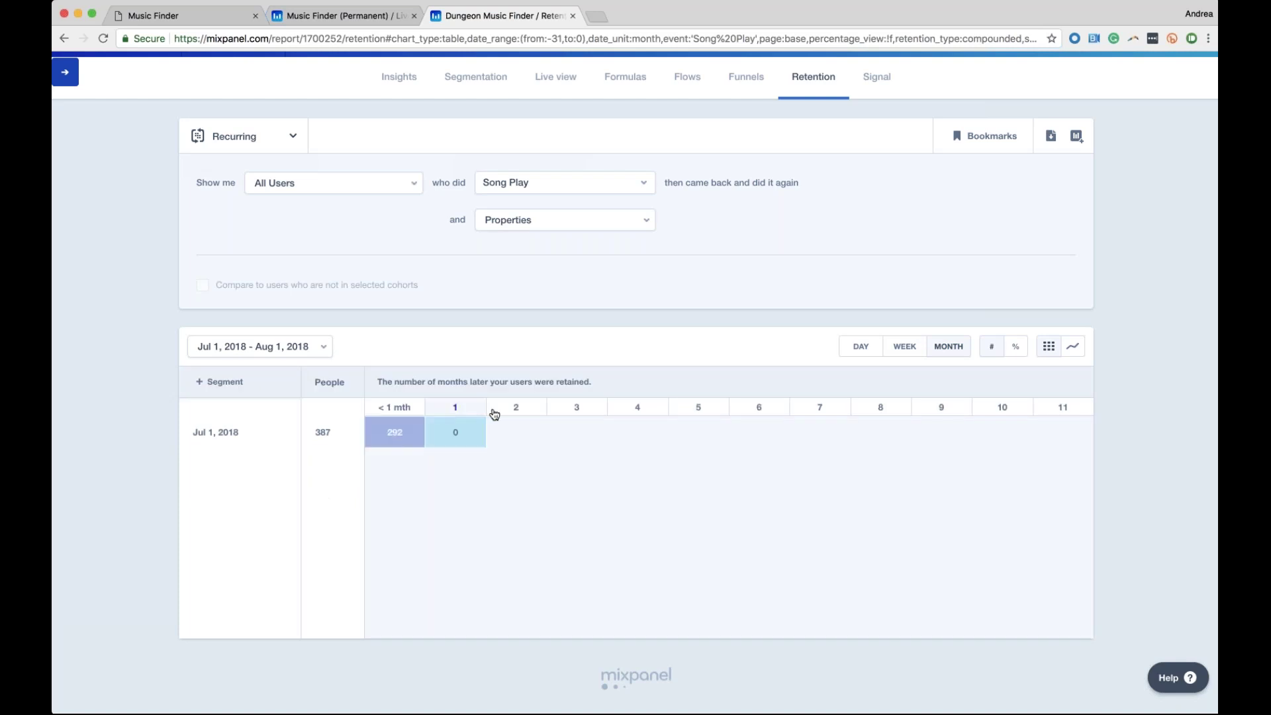
left_click(862, 347)
scroll(464, 431, "down", 3)
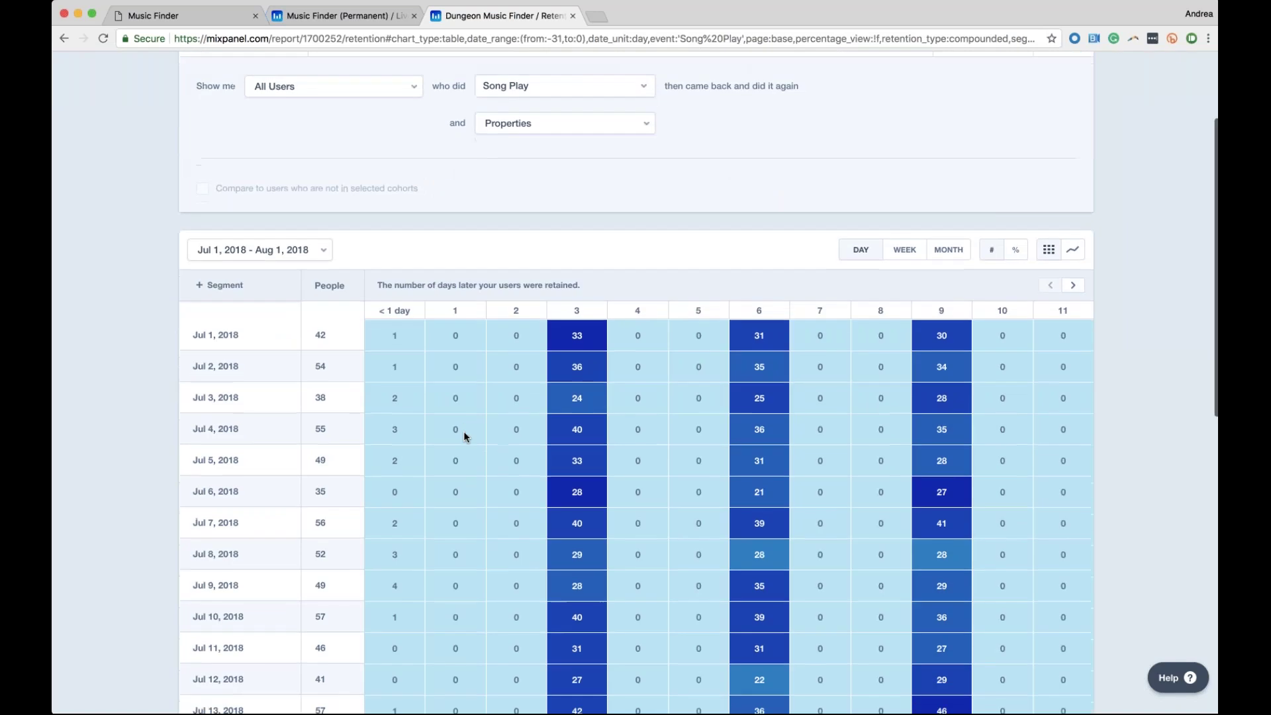
scroll(463, 431, "down", 3)
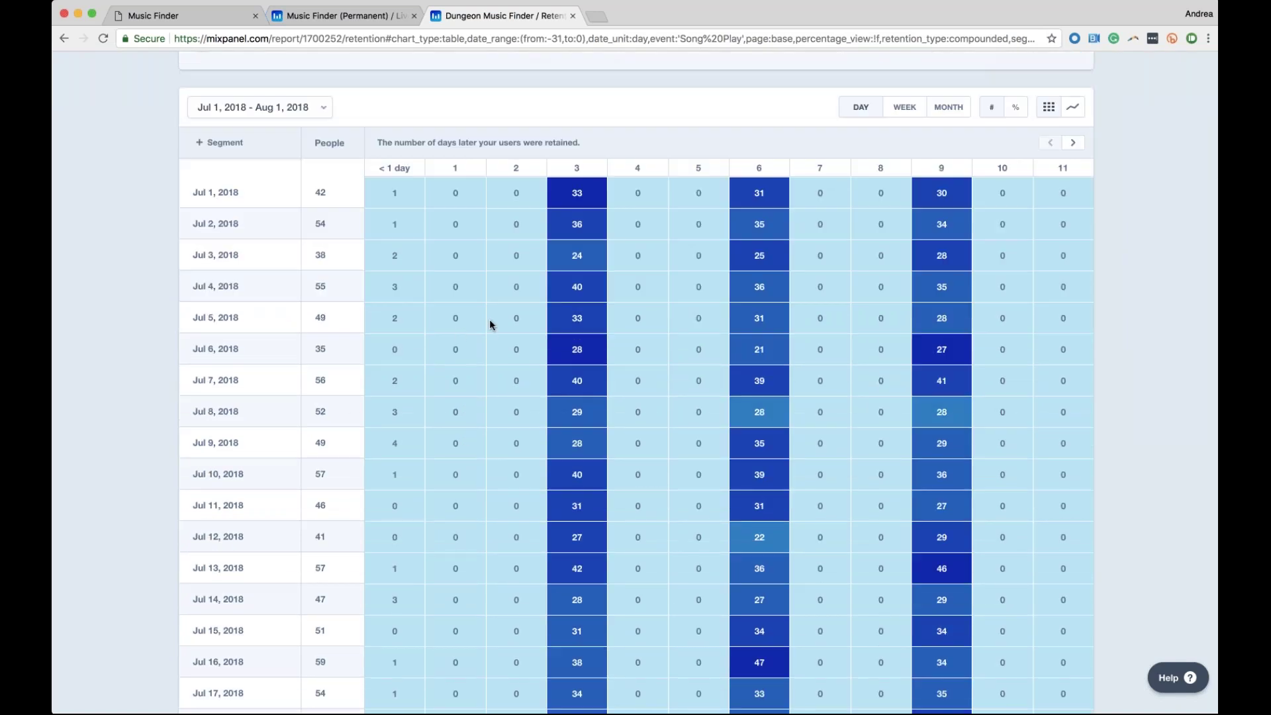
scroll(464, 337, "down", 1)
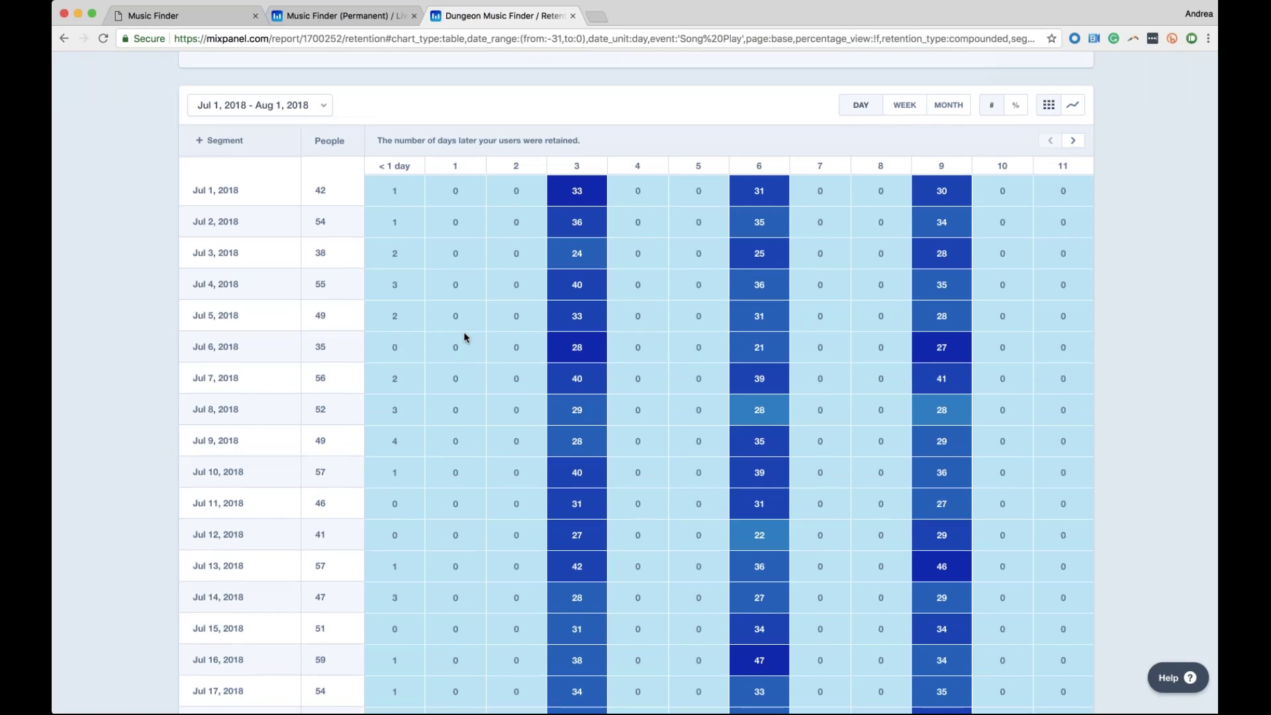
scroll(464, 337, "down", 5)
scroll(573, 378, "up", 8)
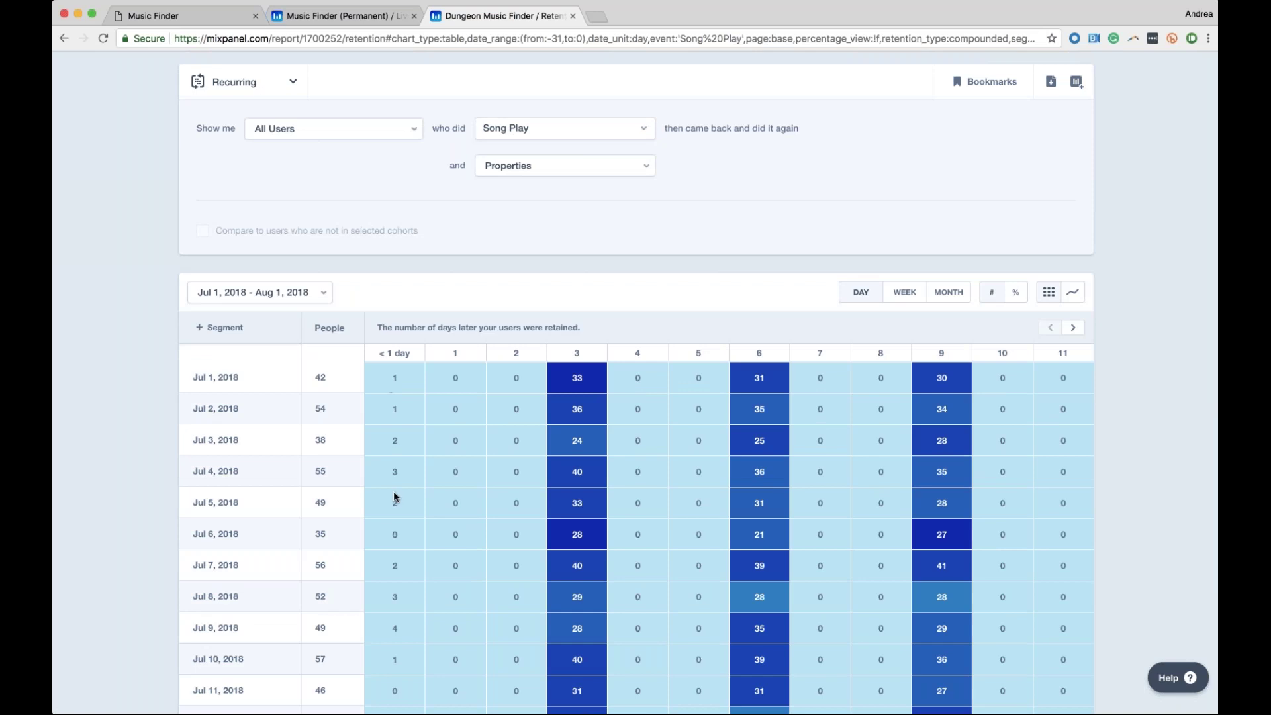
scroll(395, 496, "down", 1)
scroll(393, 490, "down", 10)
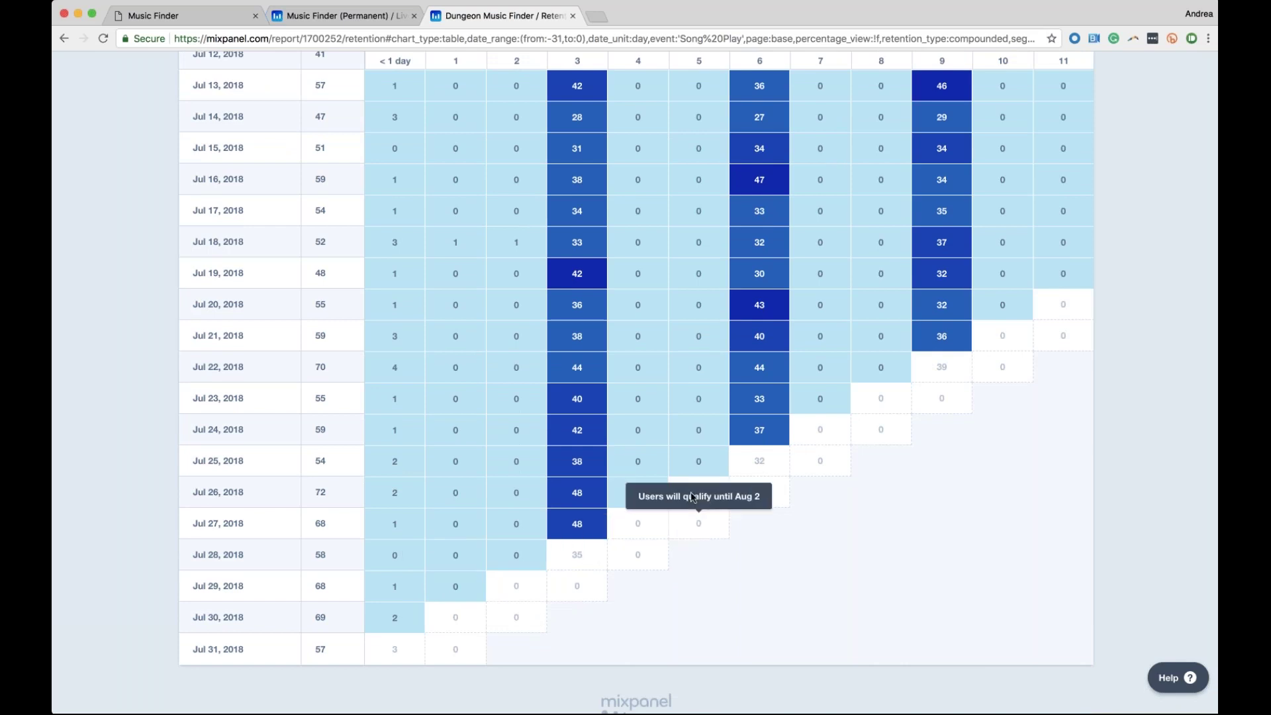
Display the daily Song Play retention results as a line chart
scroll(443, 510, "up", 1)
scroll(443, 513, "up", 6)
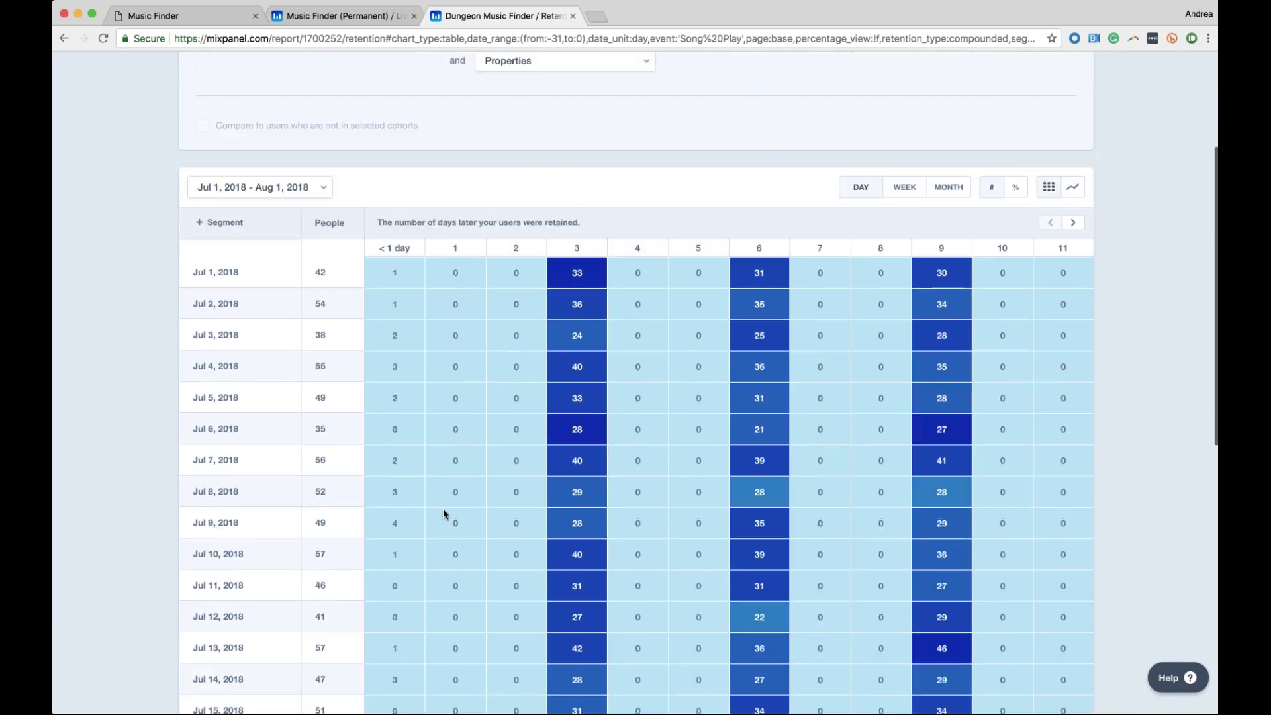
scroll(443, 514, "down", 7)
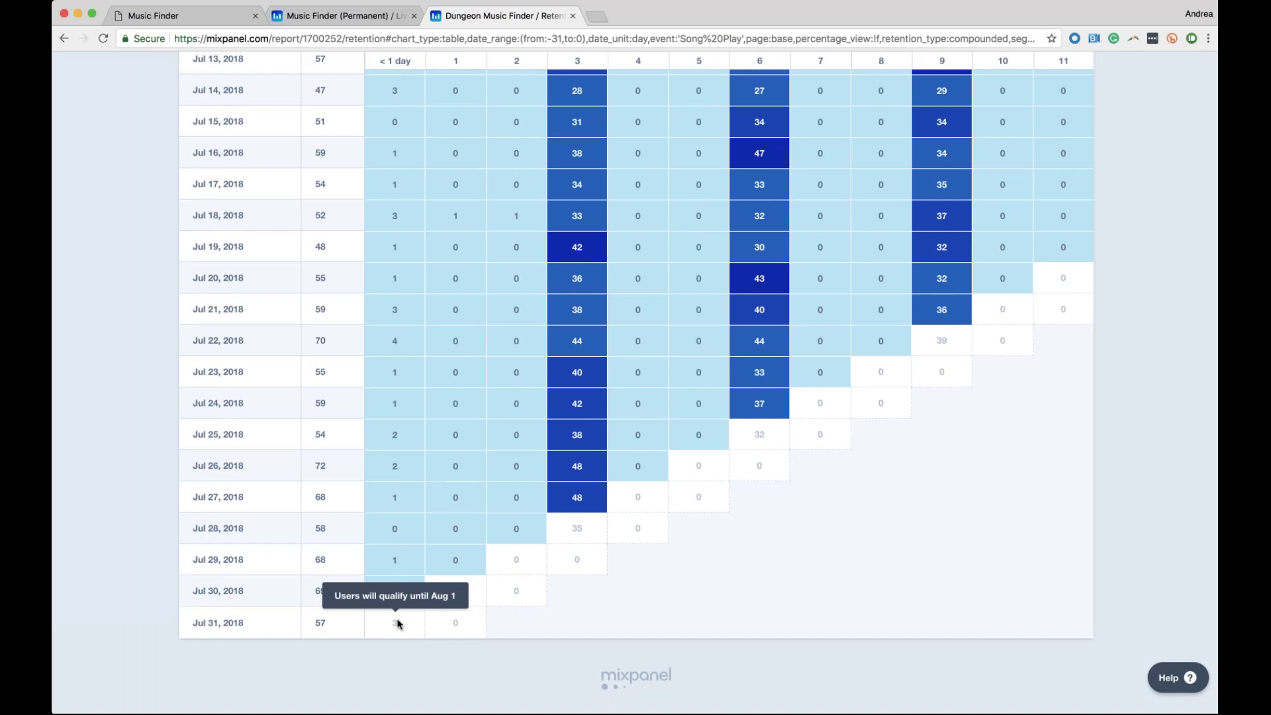
scroll(397, 624, "up", 8)
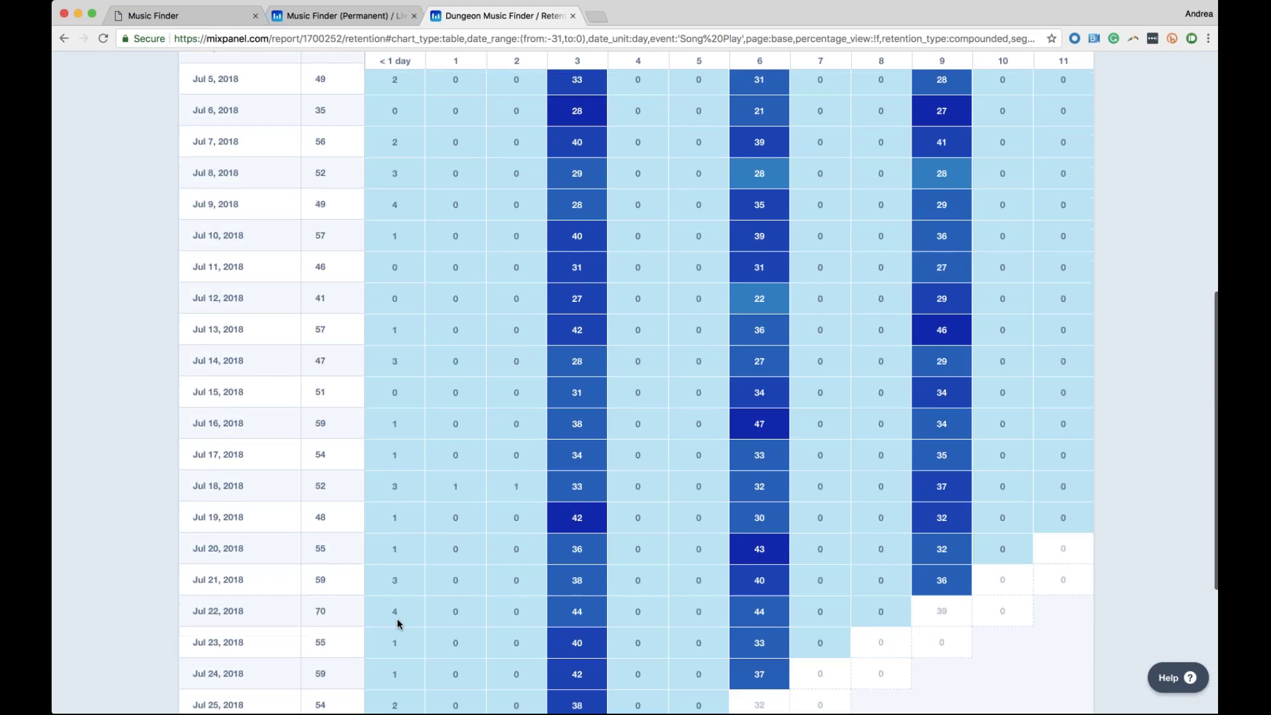
scroll(397, 624, "up", 4)
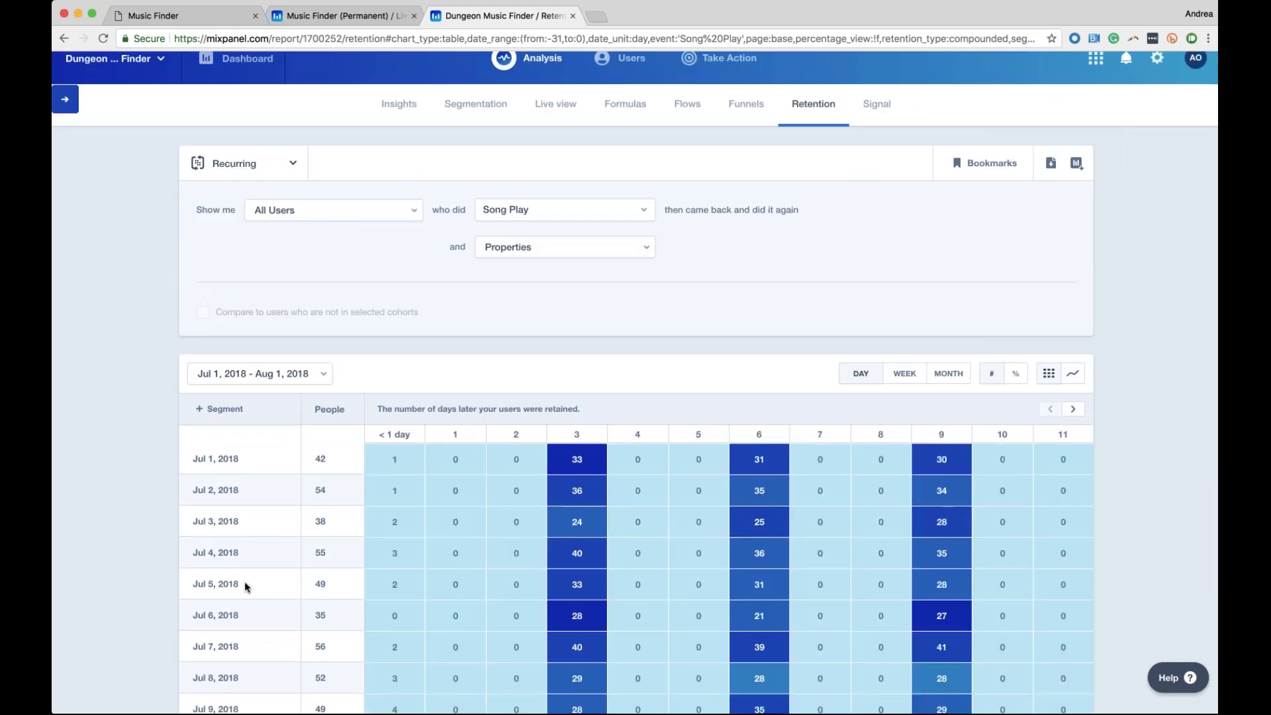
scroll(244, 582, "down", 1)
scroll(1076, 200, "down", 3)
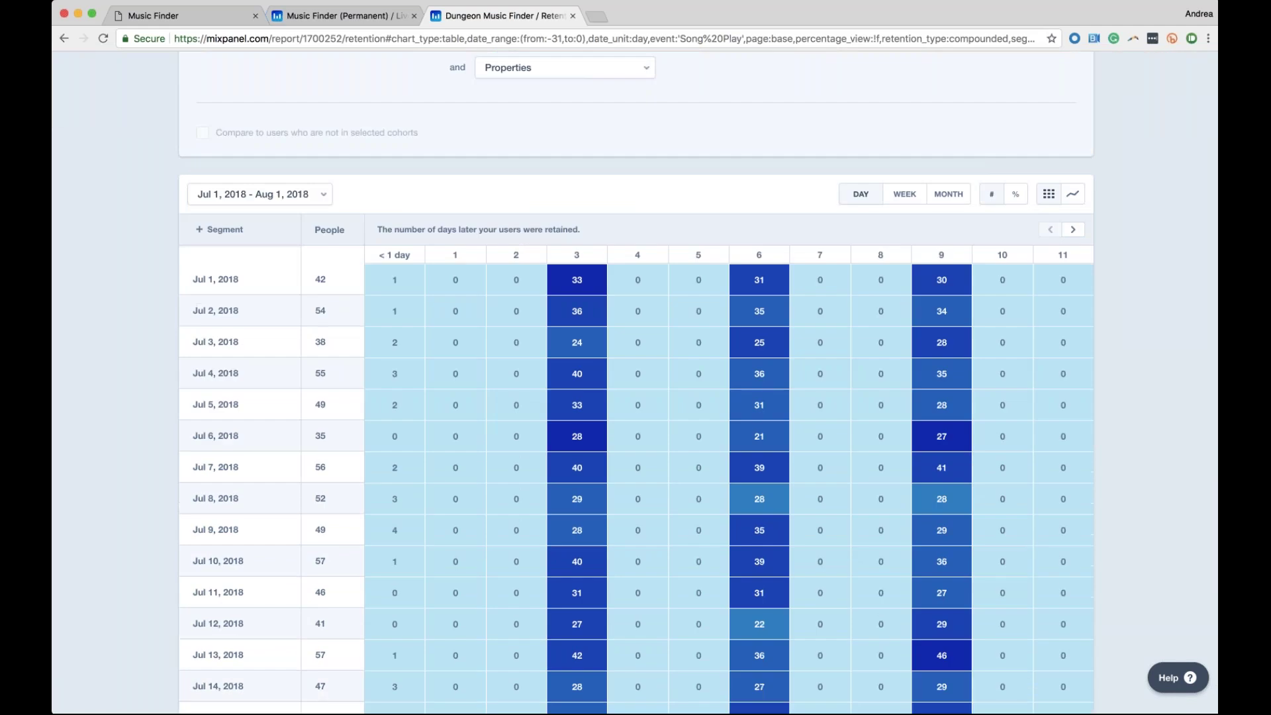
left_click(1075, 198)
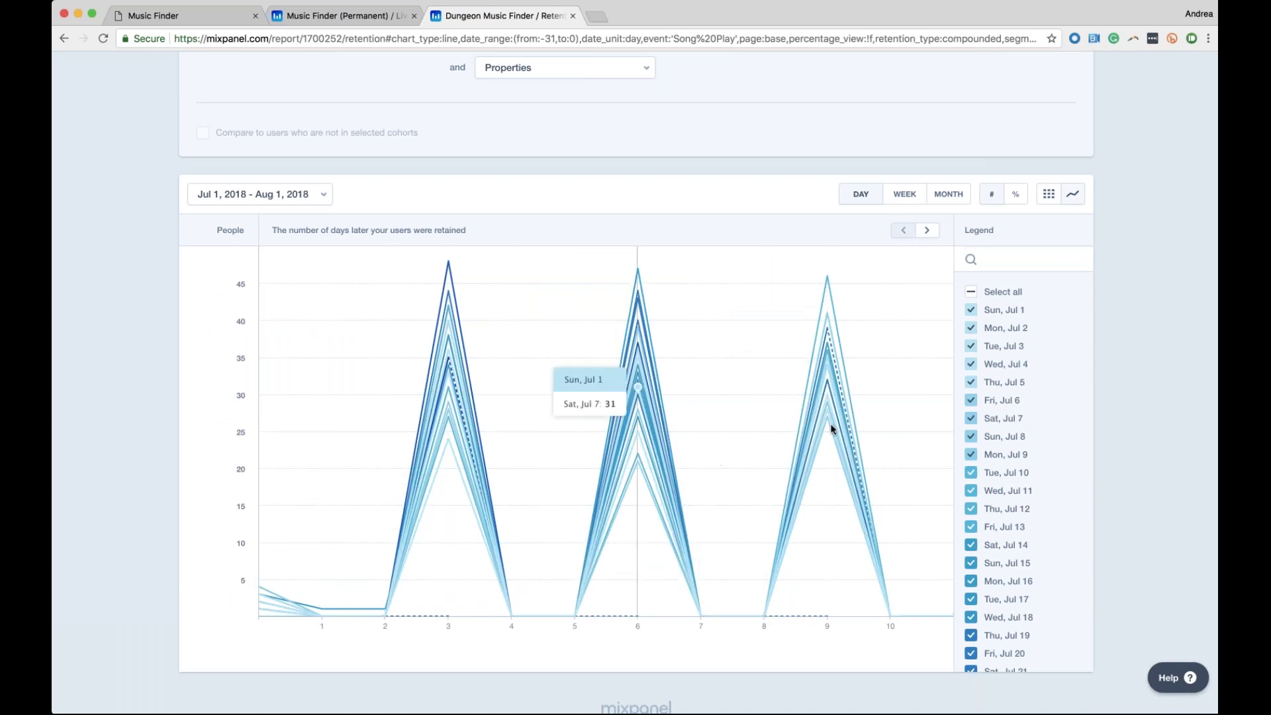
Return the Song Play retention results to the coloured table of daily cohort counts
left_click(1048, 194)
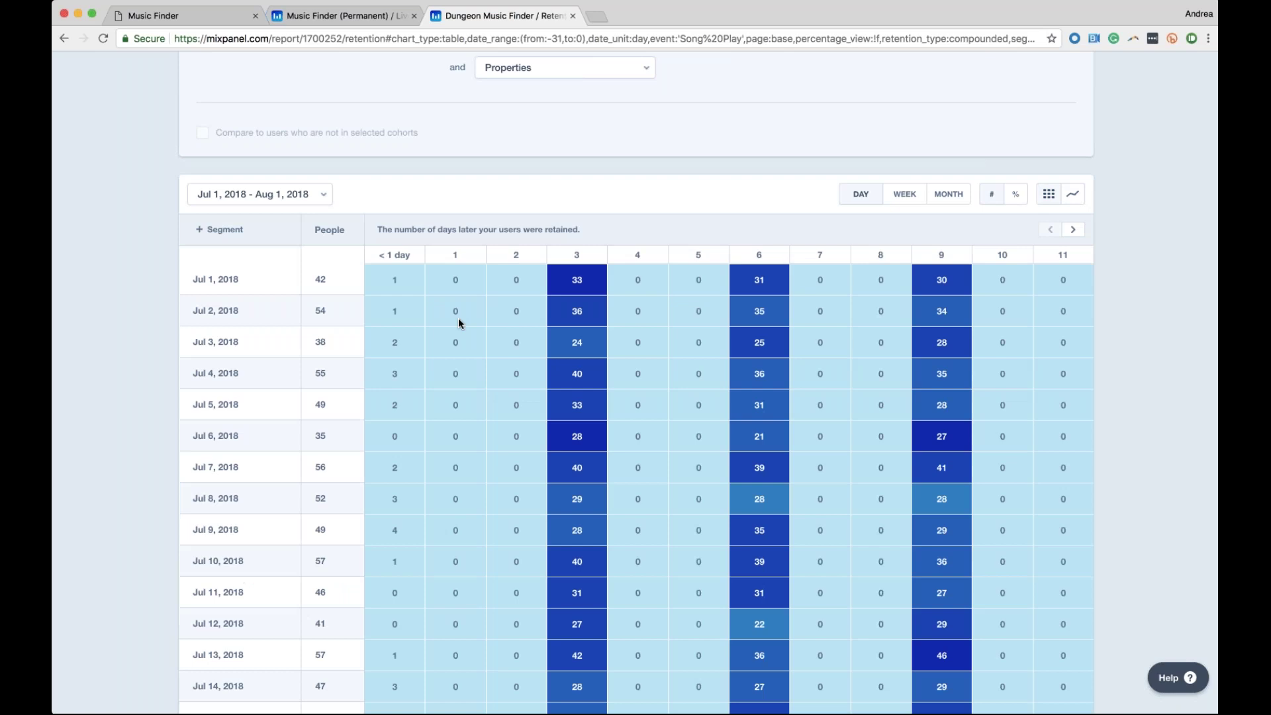
scroll(458, 318, "up", 1)
scroll(633, 423, "up", 3)
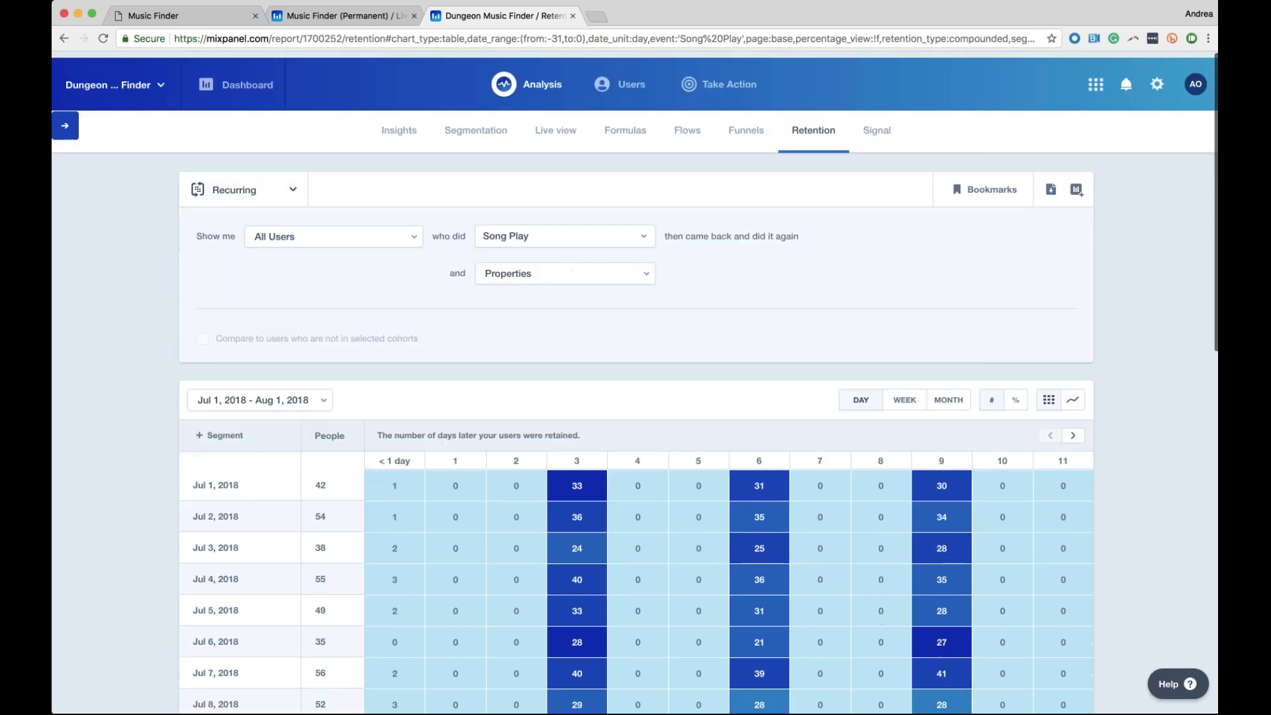
scroll(633, 424, "down", 5)
scroll(633, 429, "up", 3)
scroll(632, 429, "down", 5)
scroll(716, 341, "down", 1)
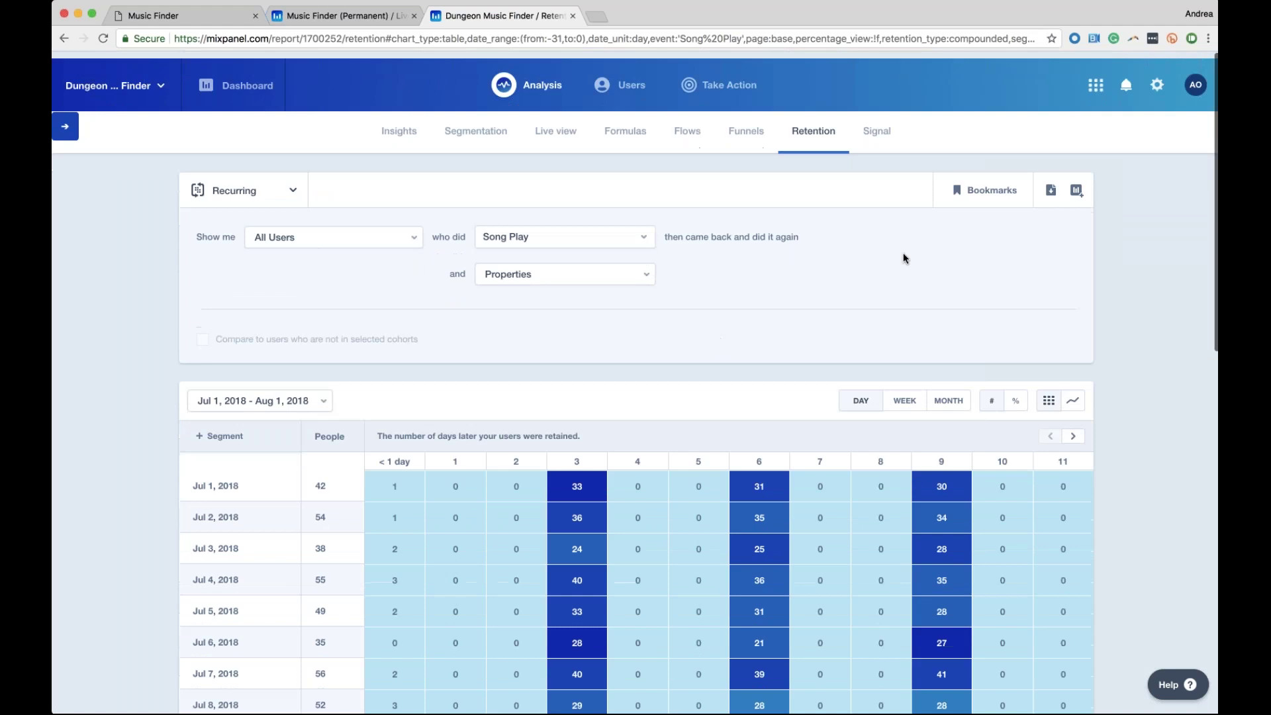
Save the recurring Song Play retention report as a new bookmark named 'Song Play'
left_click(986, 183)
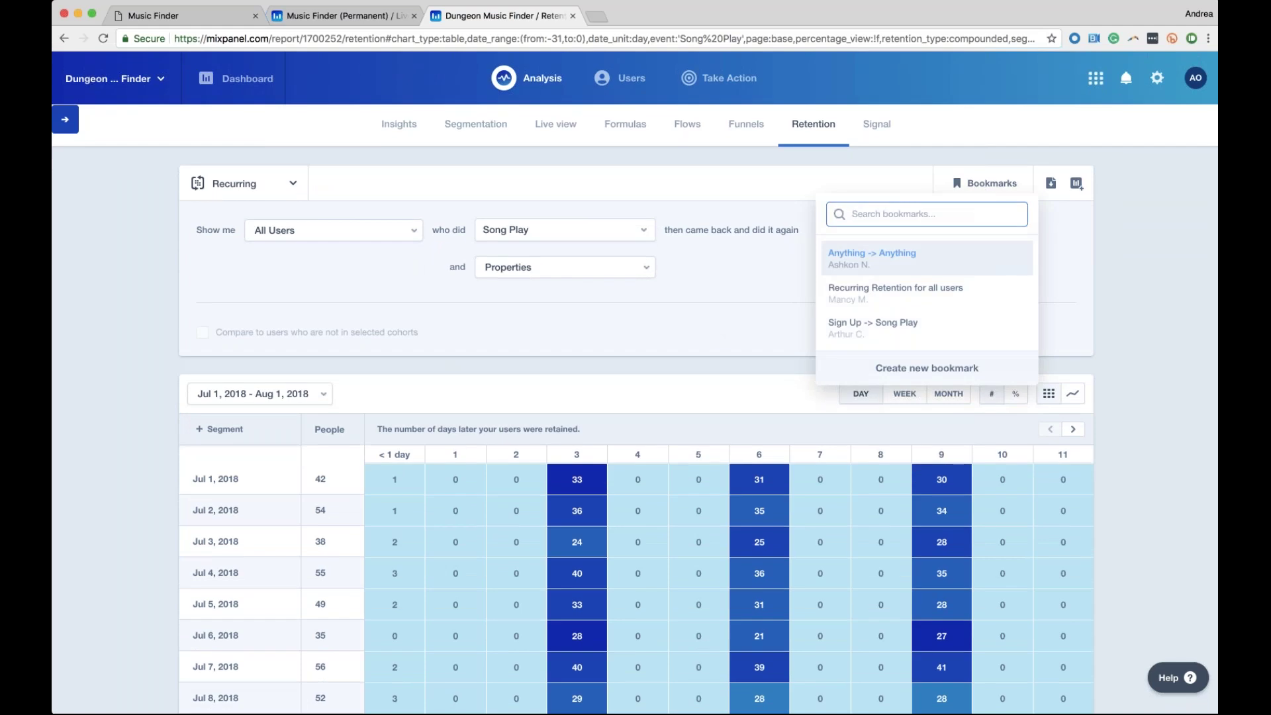
type("Song Play")
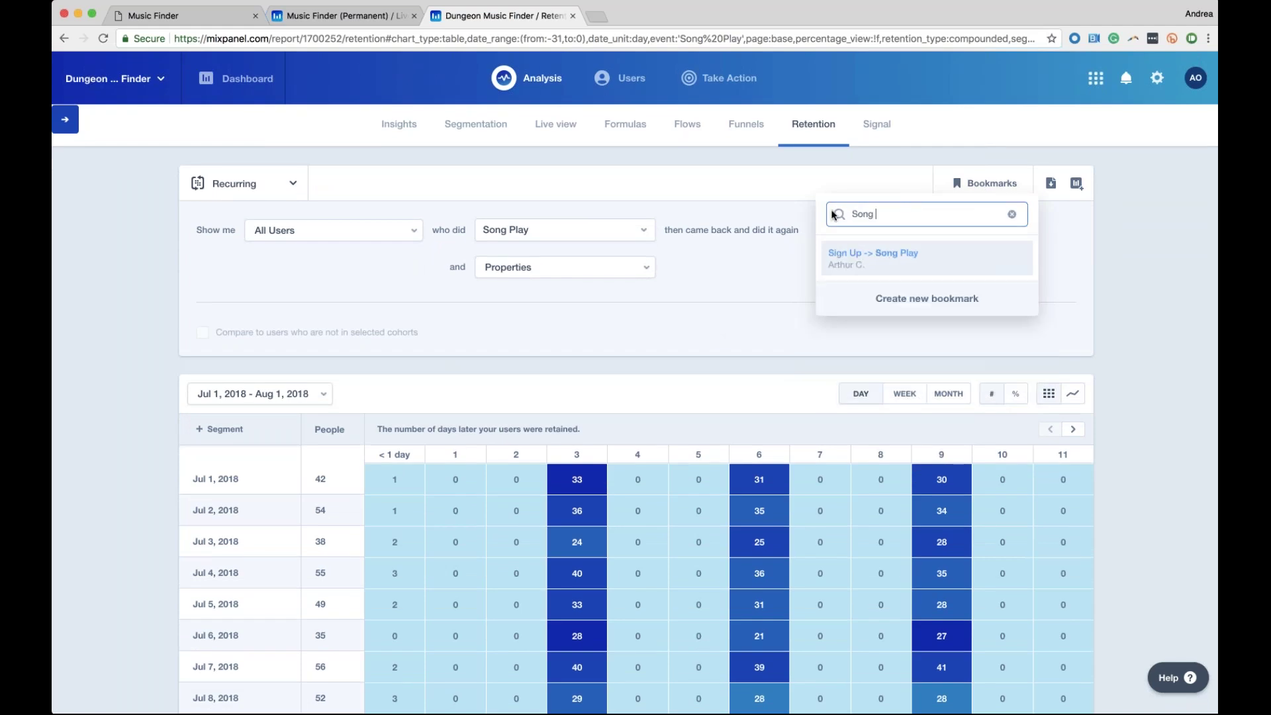
left_click(927, 298)
type("Pl")
key("BackSpace")
key("BackSpace")
type("Song ")
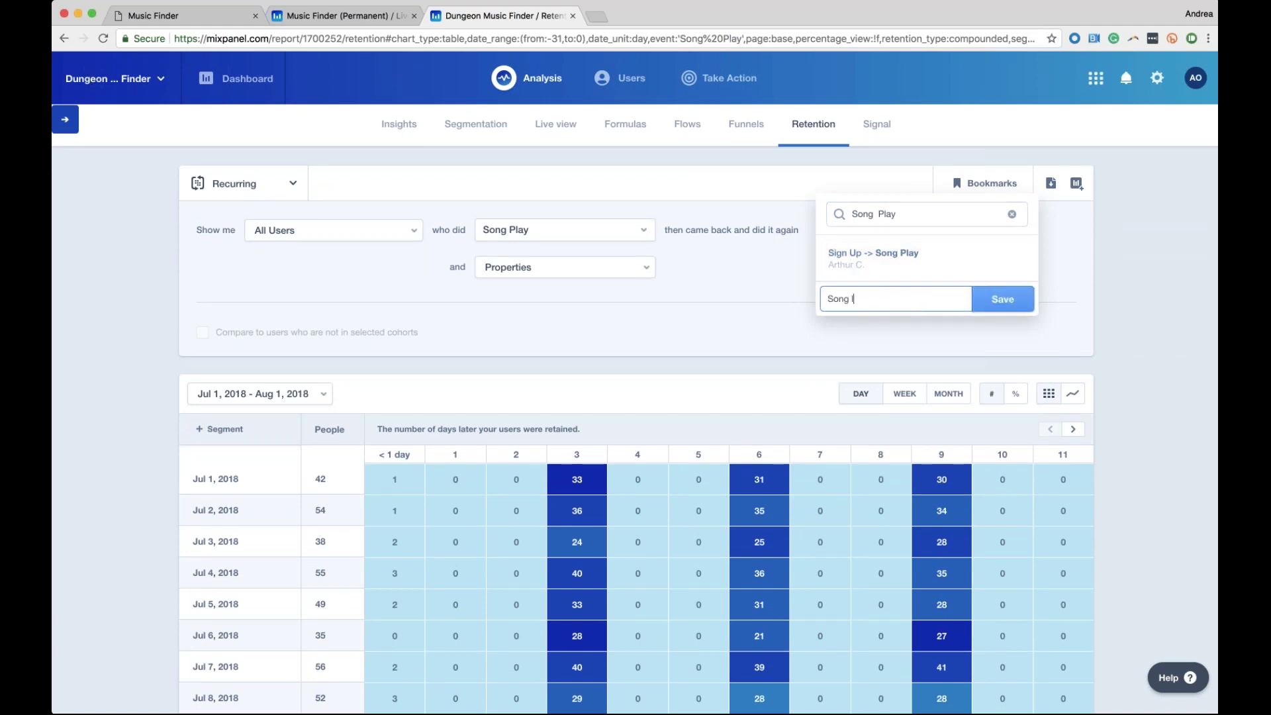
type("lPlay")
left_click(1015, 303)
left_click(1079, 185)
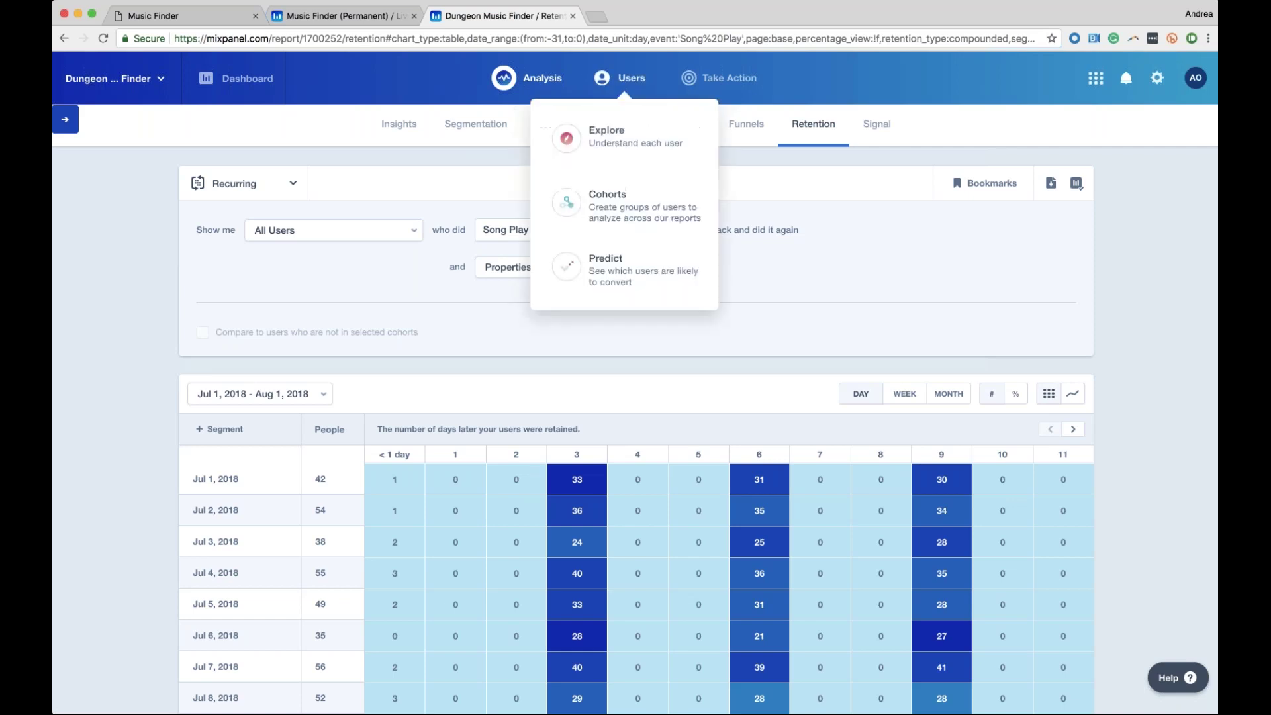
Switch to the Insights report showing total counts of top events over the last 96 hours
left_click(399, 126)
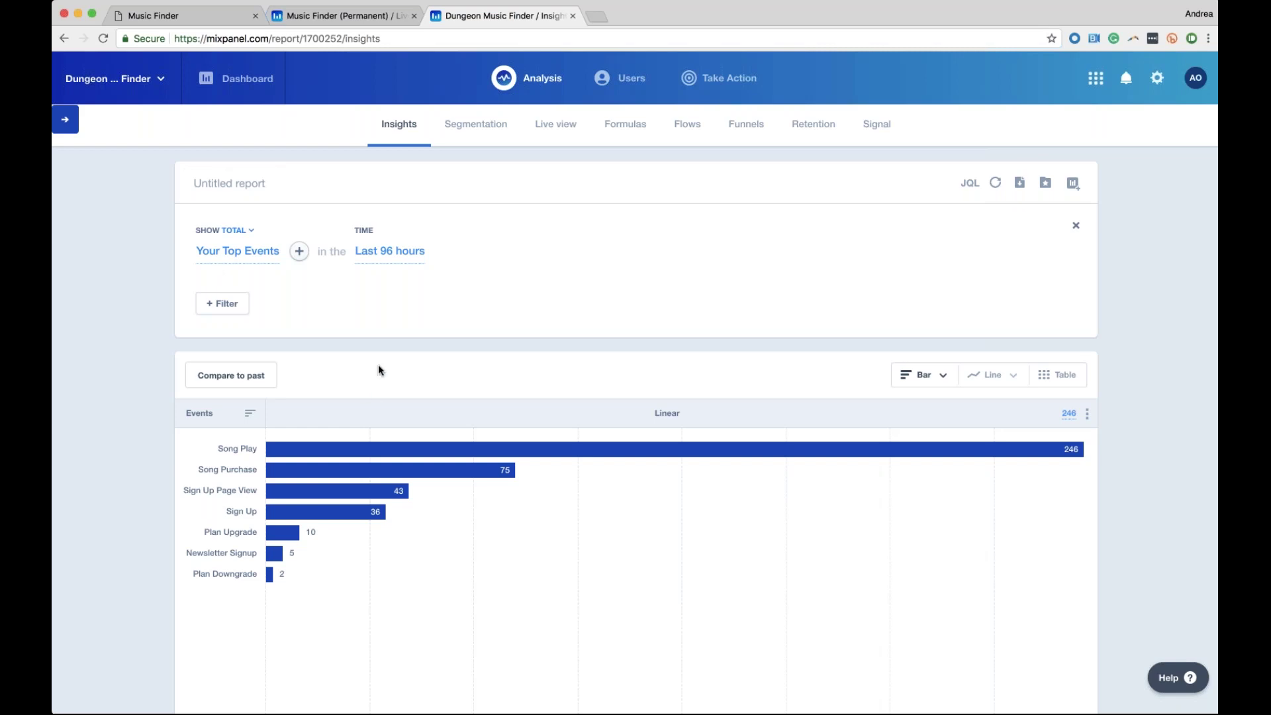
left_click(237, 232)
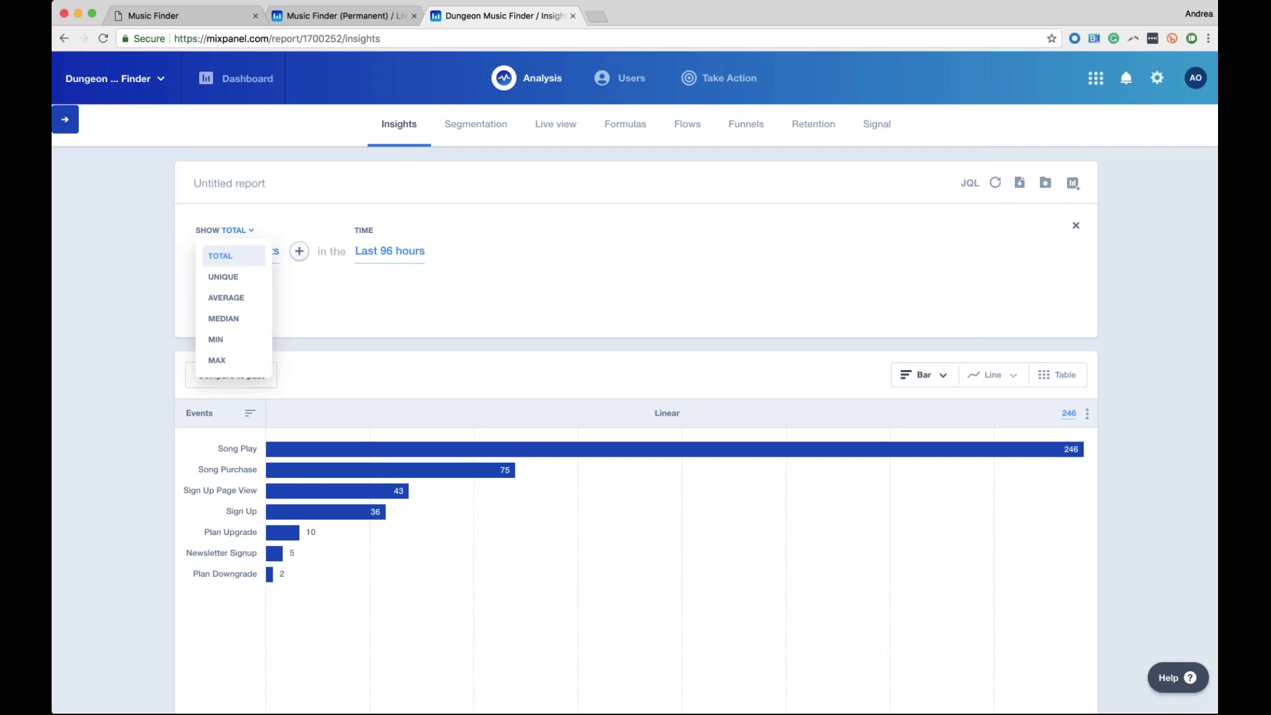
Change the Insights count from totals to unique users, then to average per user
left_click(238, 278)
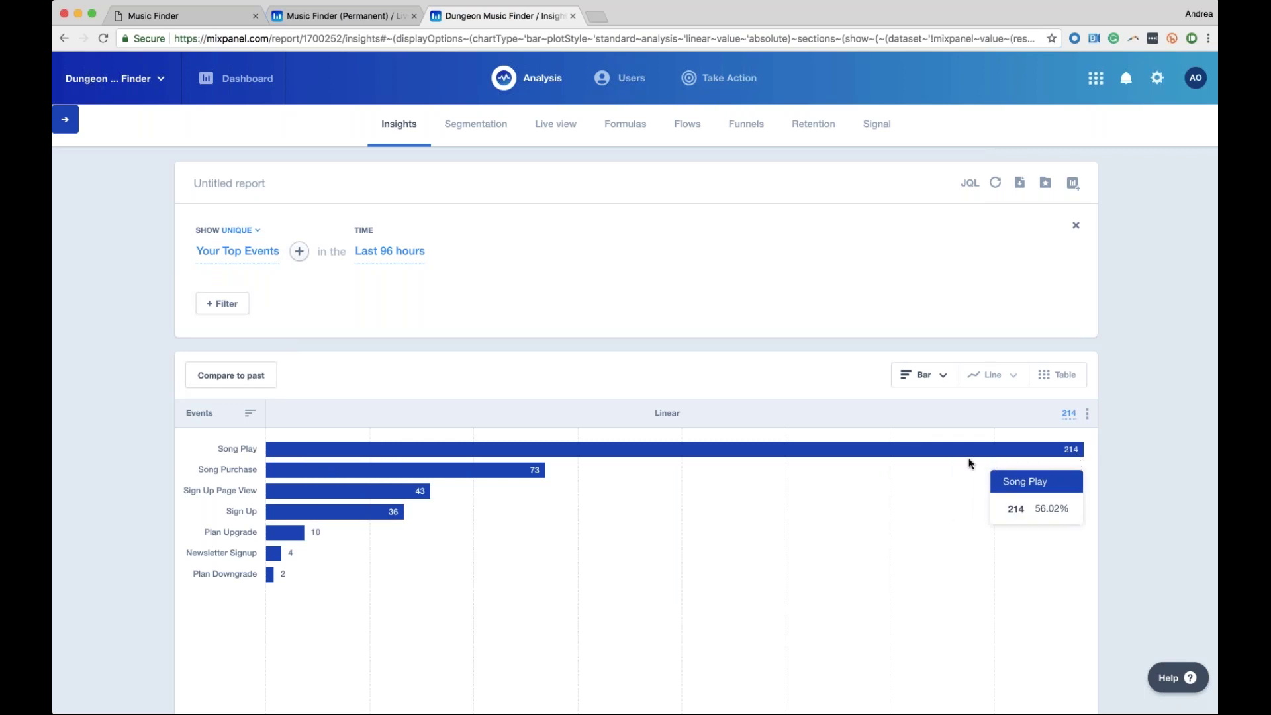
left_click(237, 229)
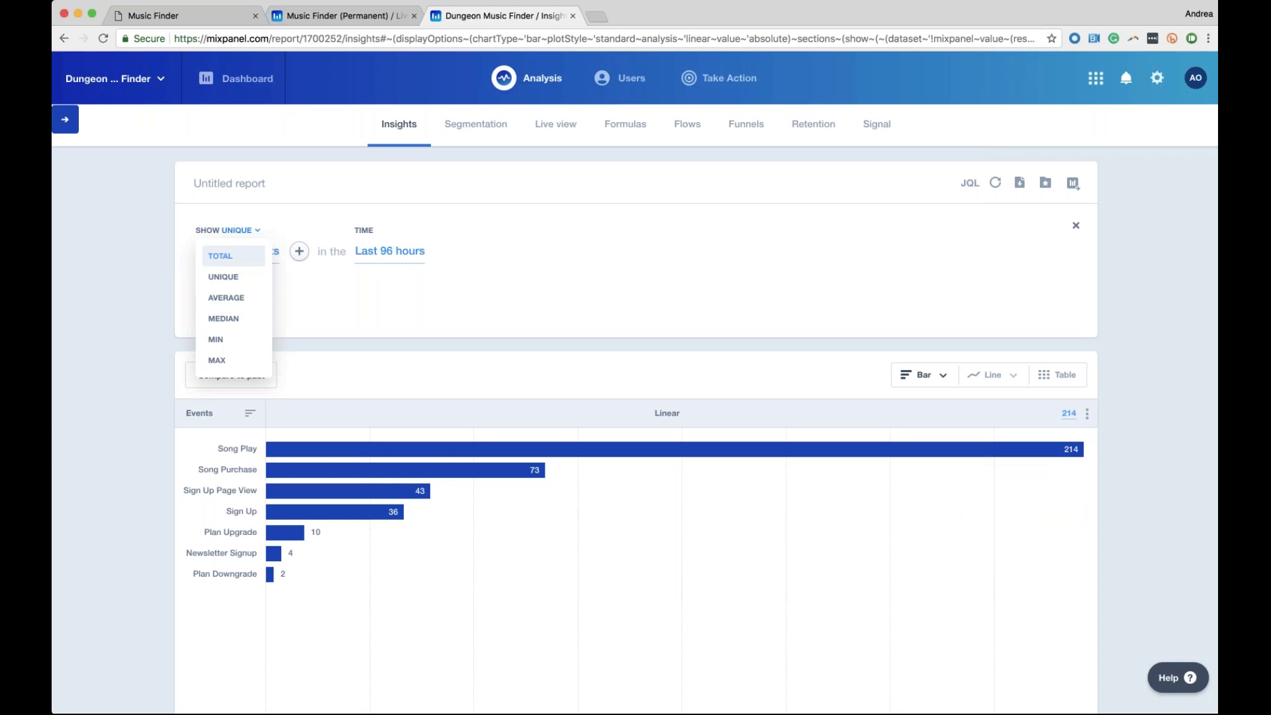
left_click(245, 299)
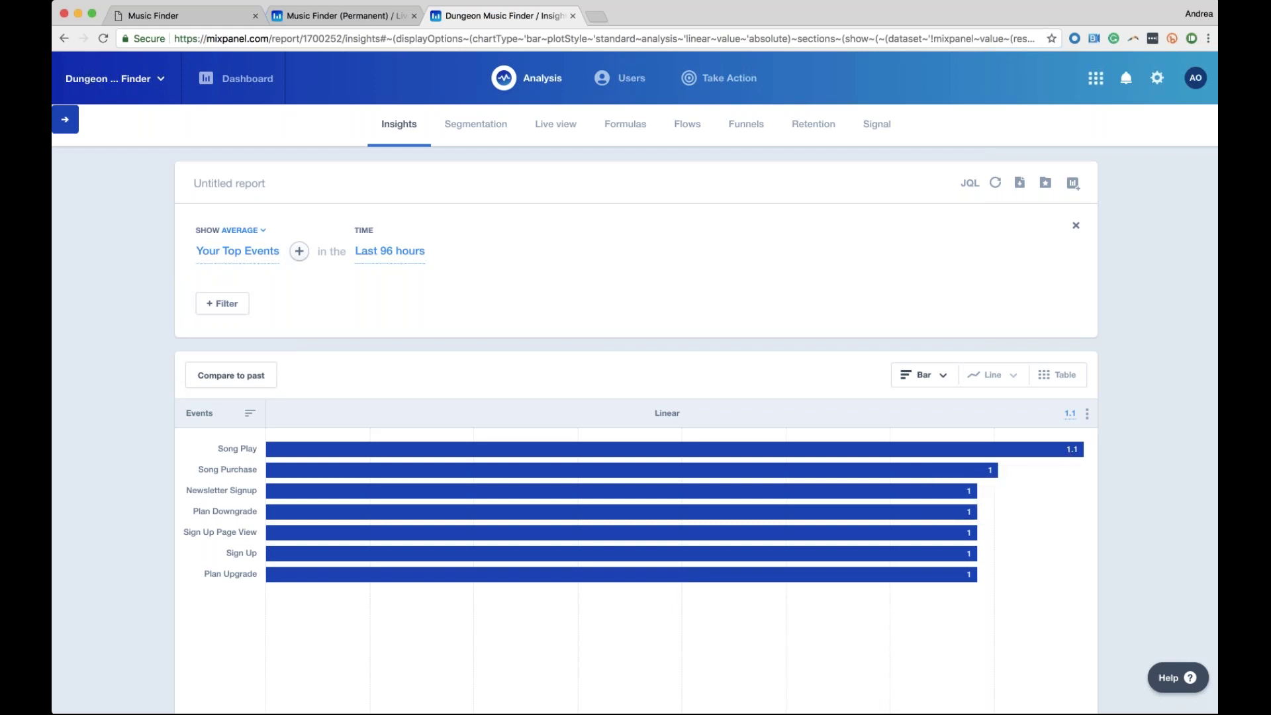
Limit the Insights report to the Song Play event over the last 30 days
left_click(238, 251)
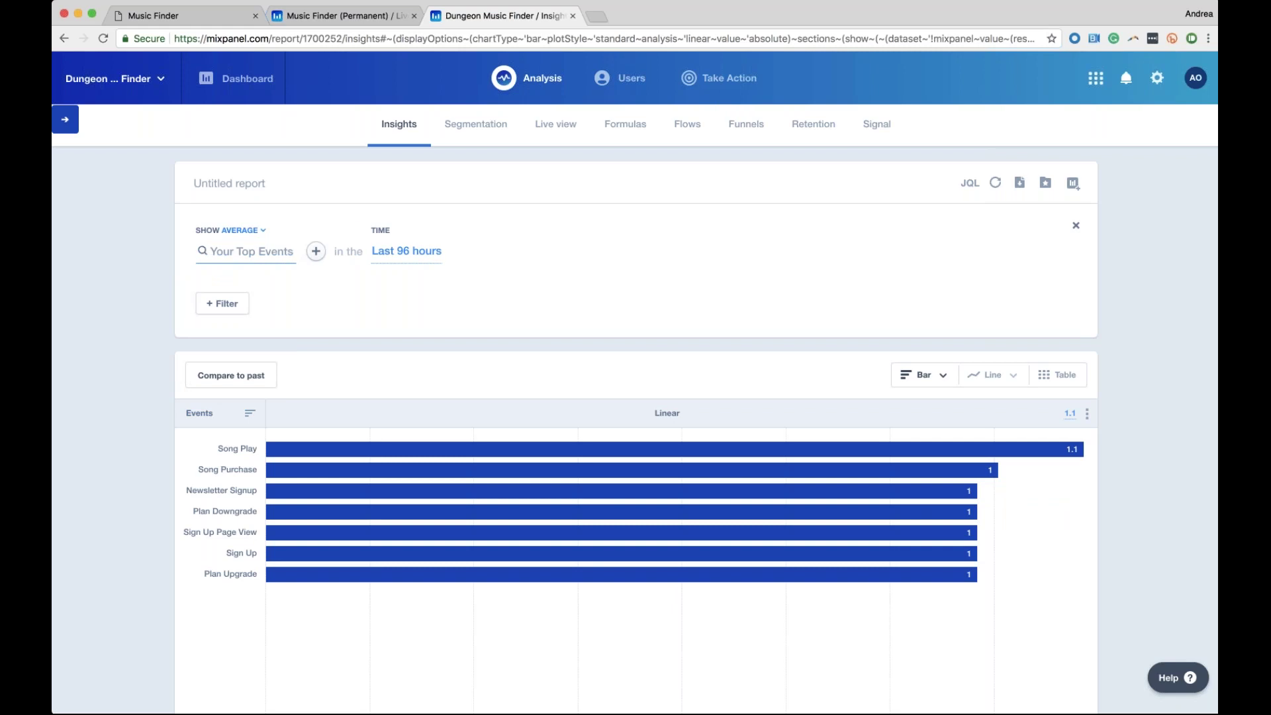
type("Son")
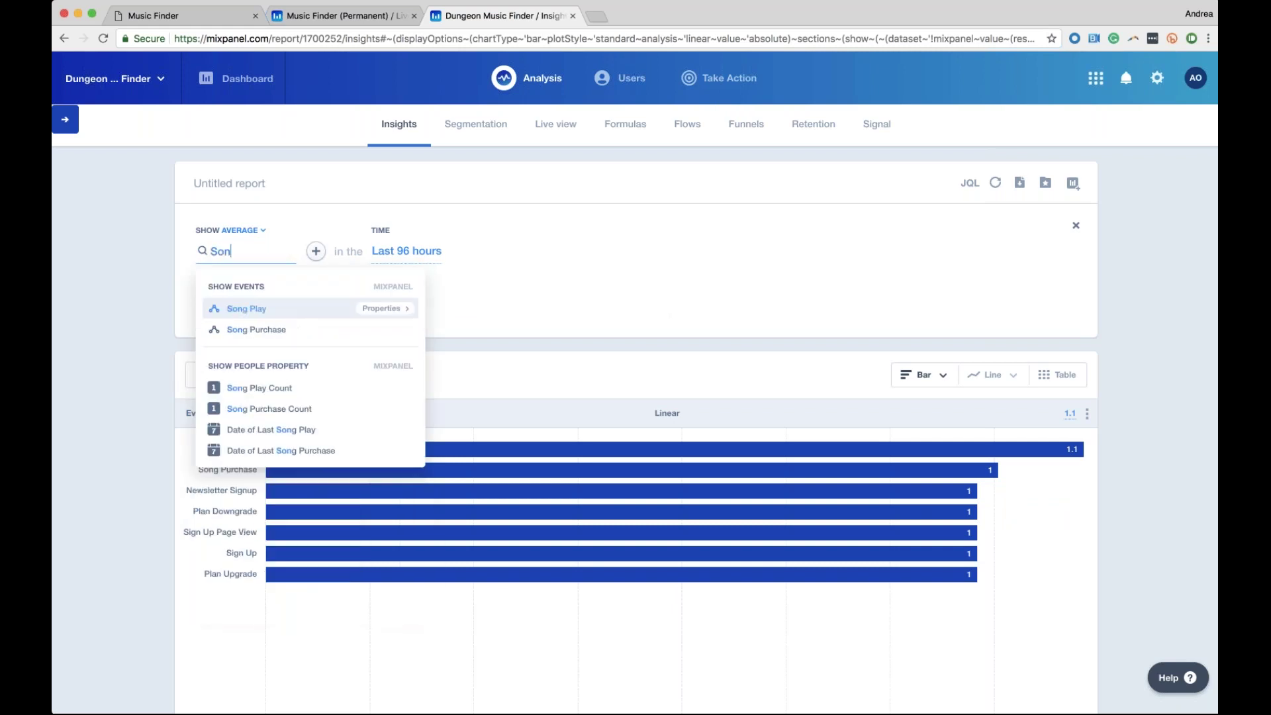
key("Return")
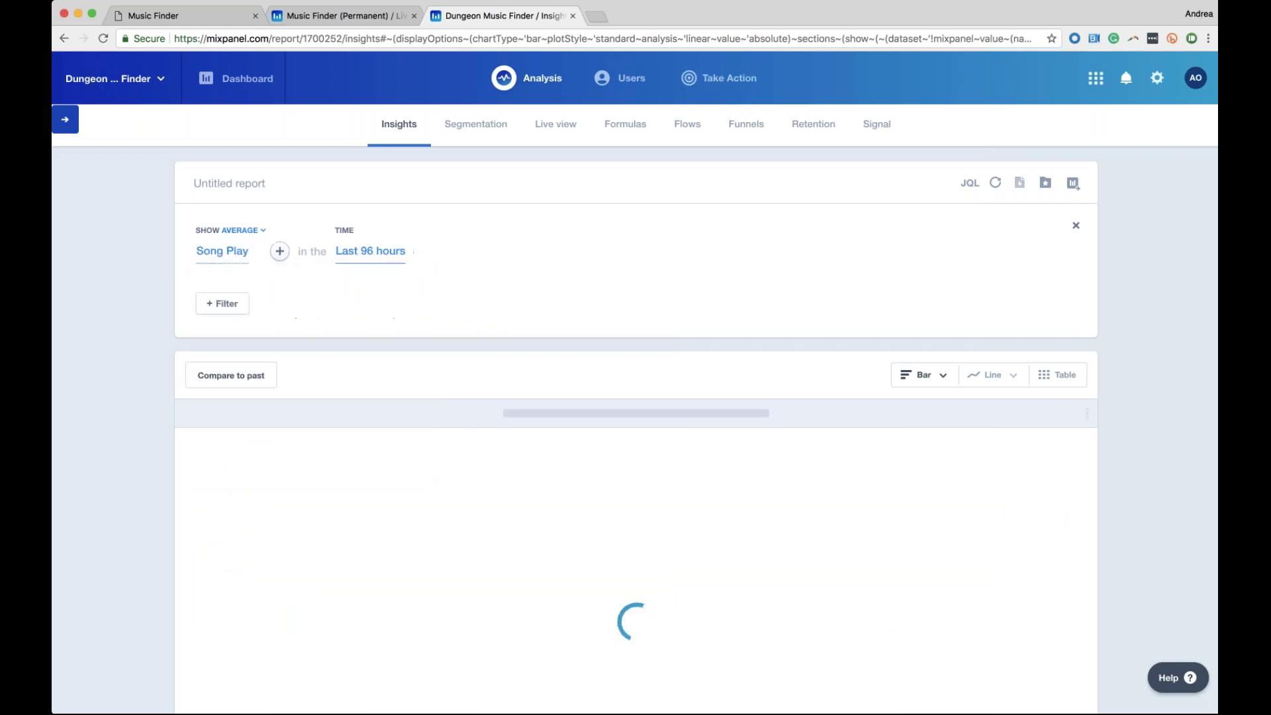
left_click(377, 256)
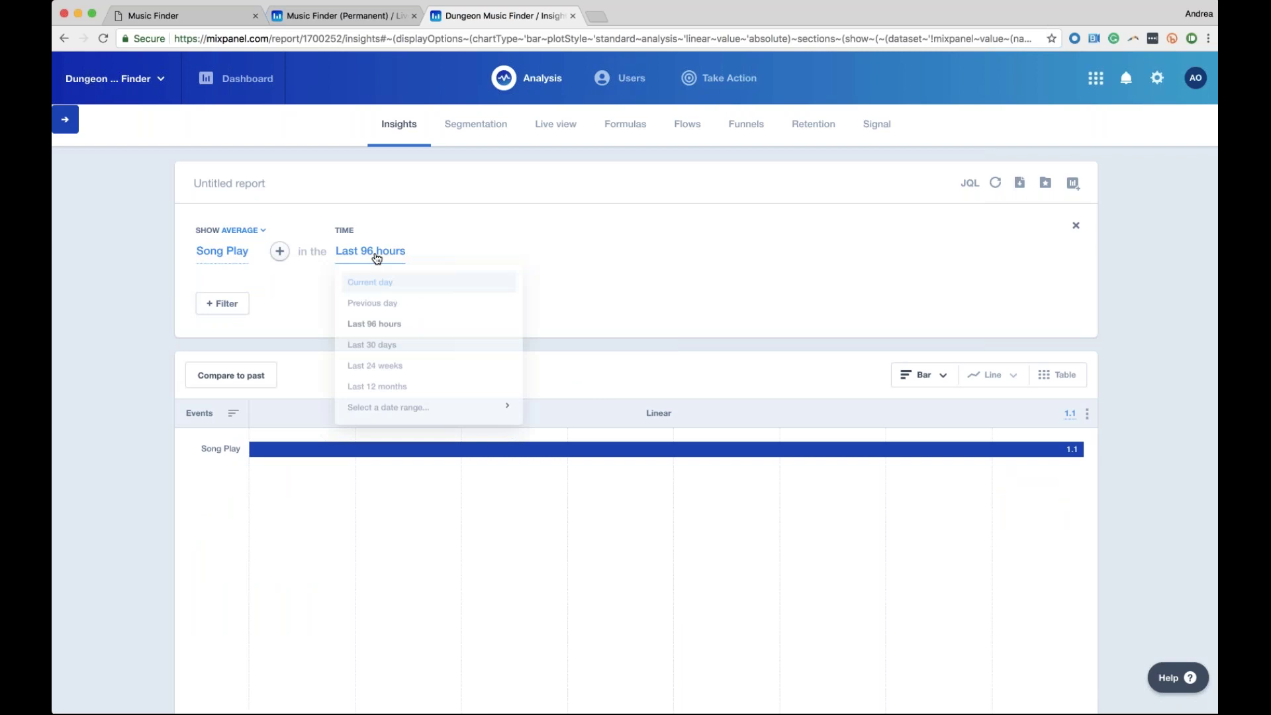
left_click(372, 345)
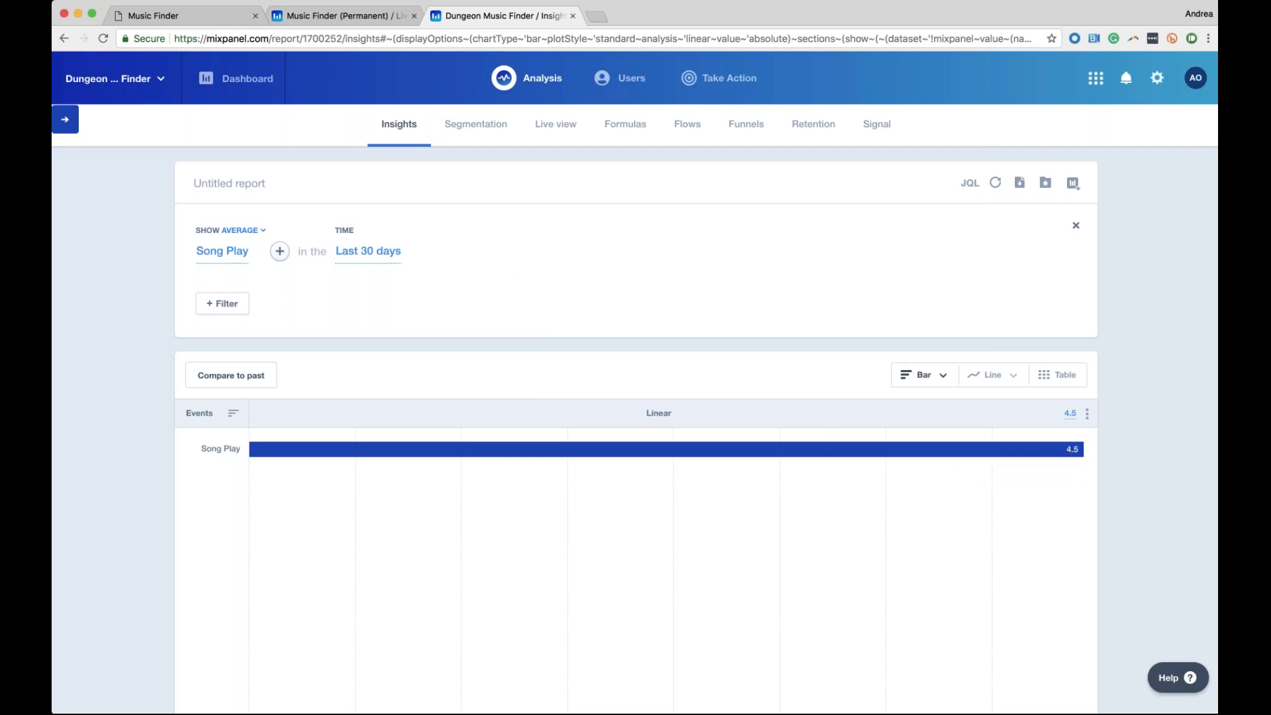
left_click(250, 230)
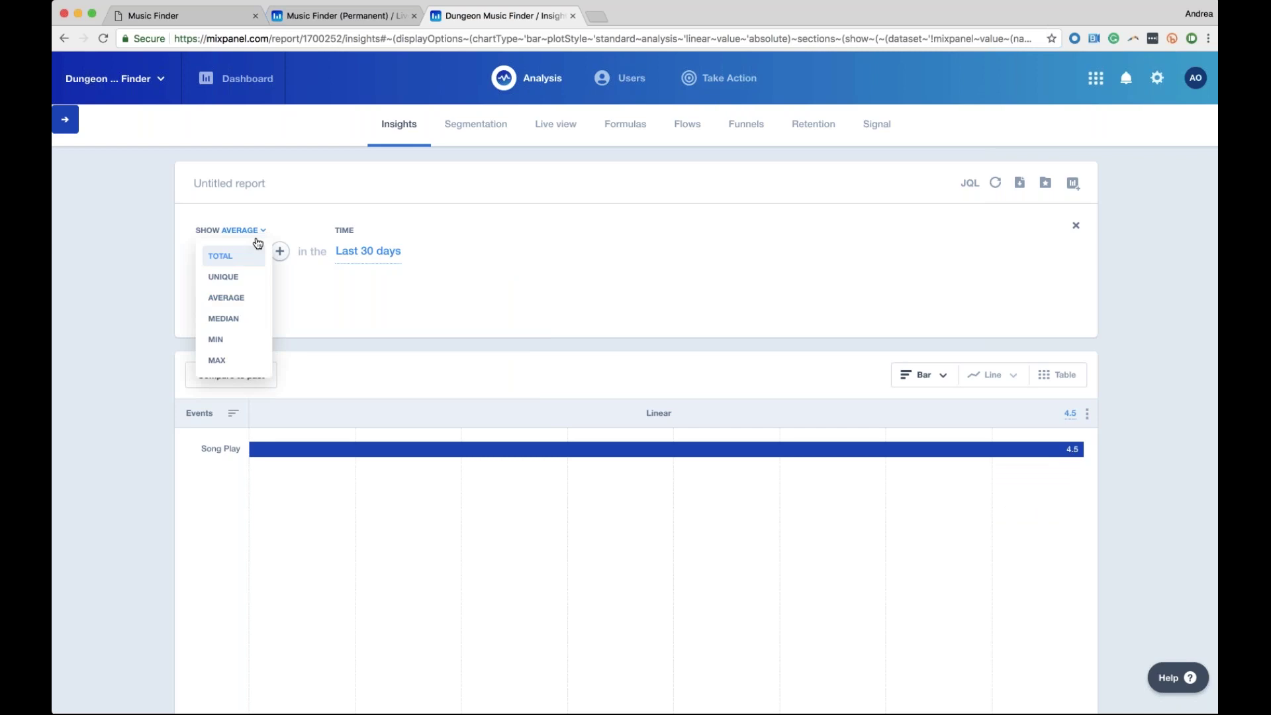
Switch the Song Play measure from average to total and plot daily counts as a line chart
left_click(219, 257)
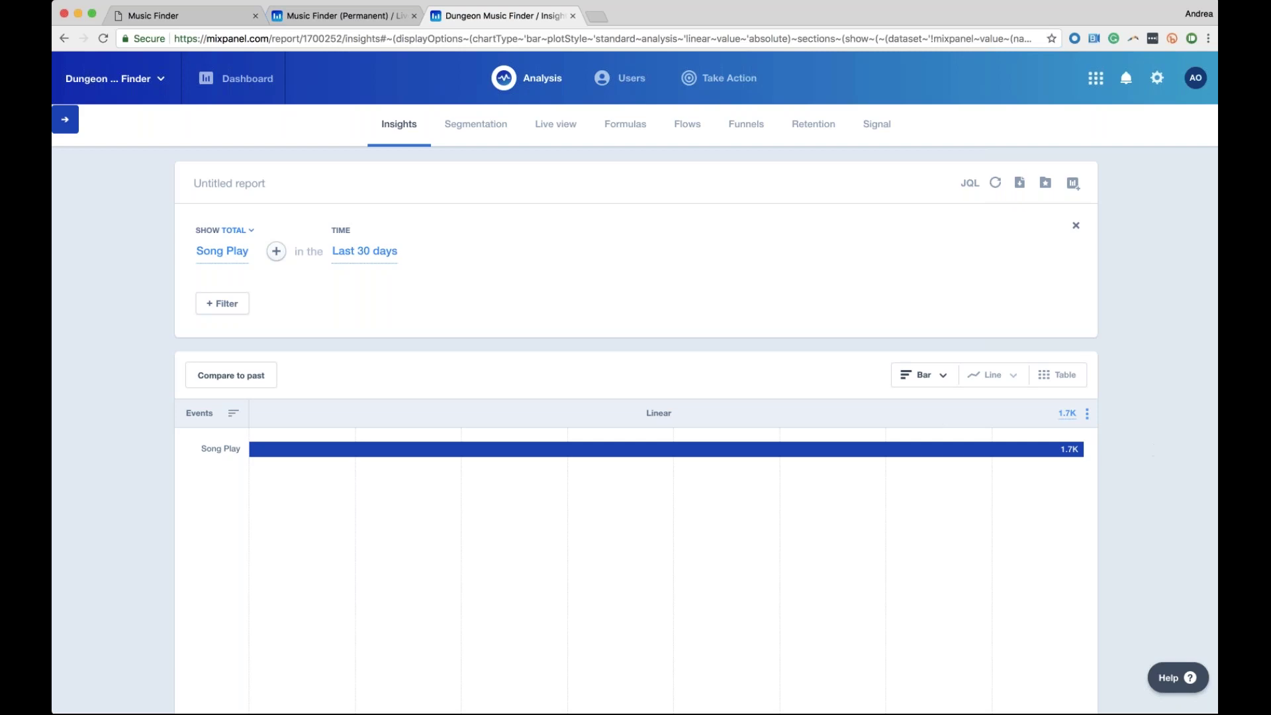
mouse_move(1046, 453)
left_click(990, 375)
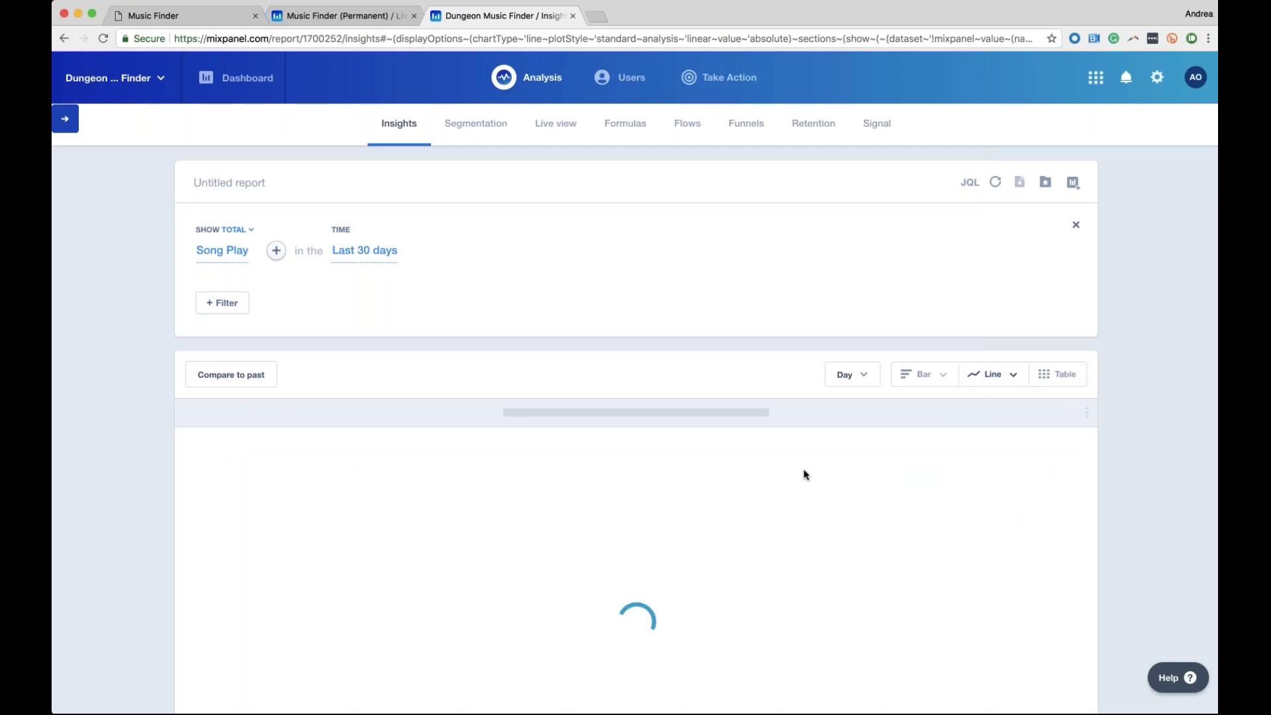
scroll(804, 474, "down", 3)
scroll(804, 475, "down", 1)
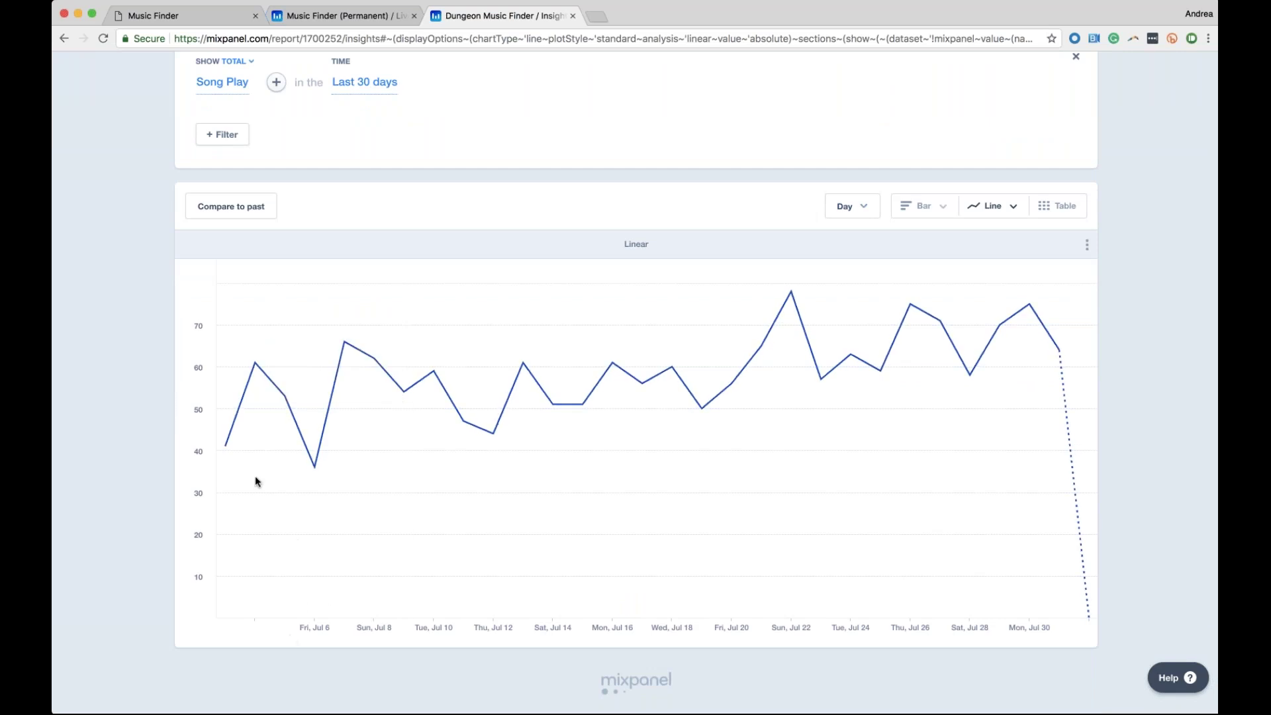
mouse_move(312, 473)
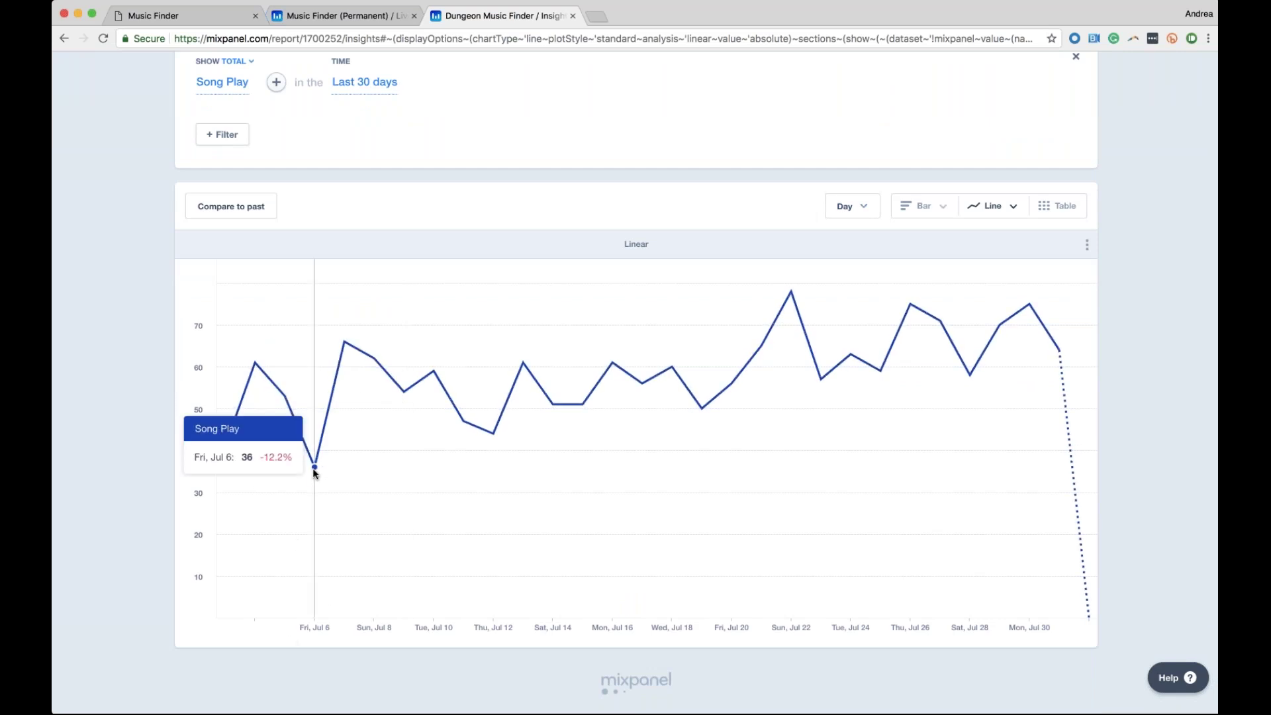
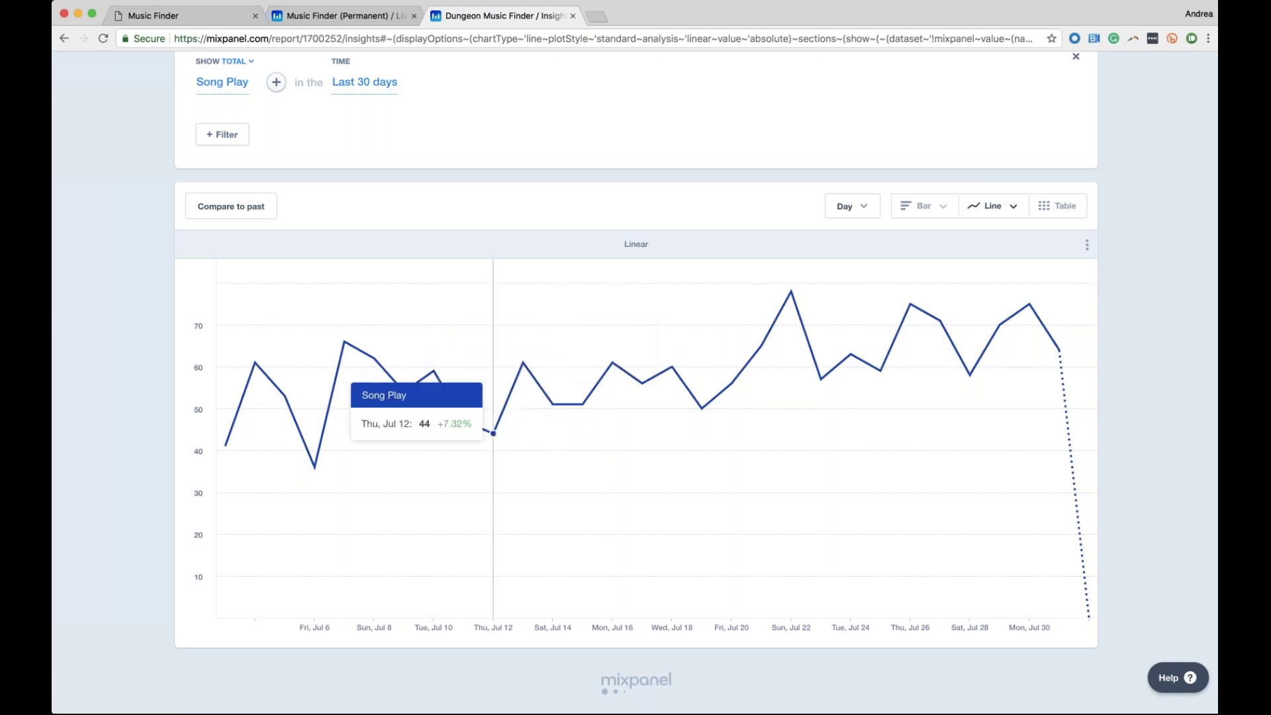
Zoom the Song Play chart to Jul 12–Jul 23 and bring up the add-clause choices beside Song Play
left_click(521, 431)
left_click_drag(669, 447, 812, 439)
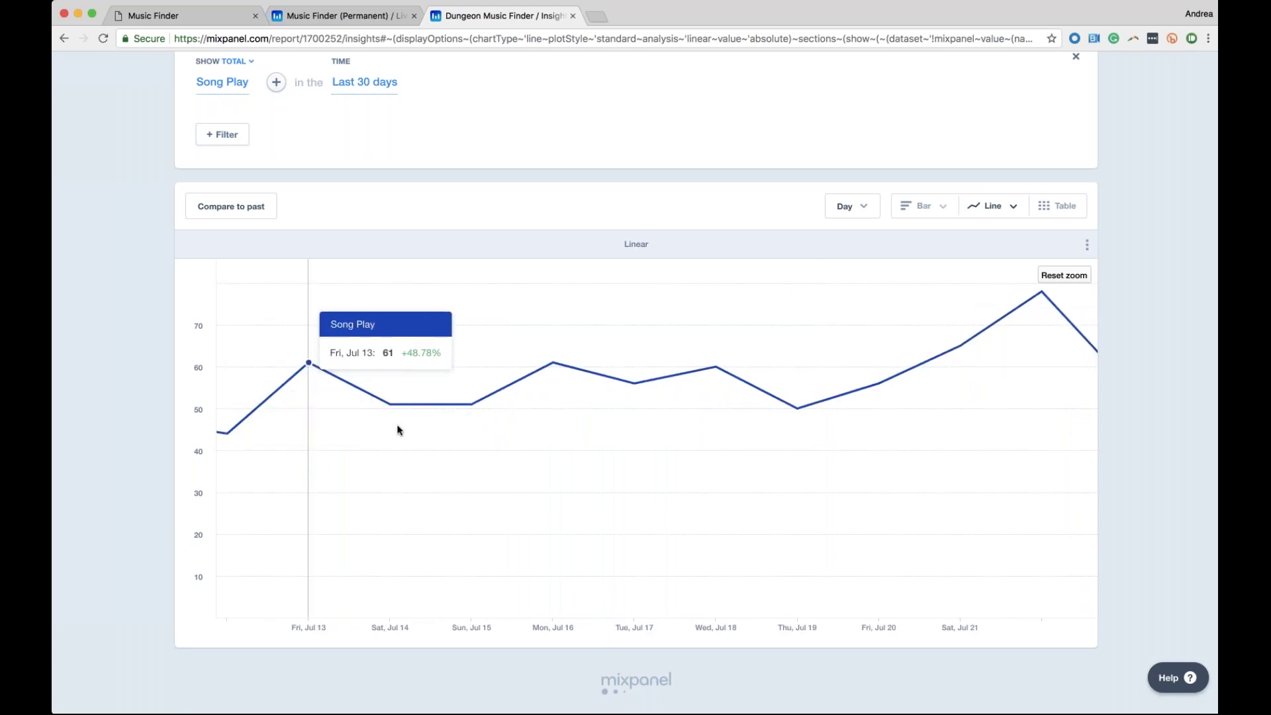
scroll(531, 188, "up", 3)
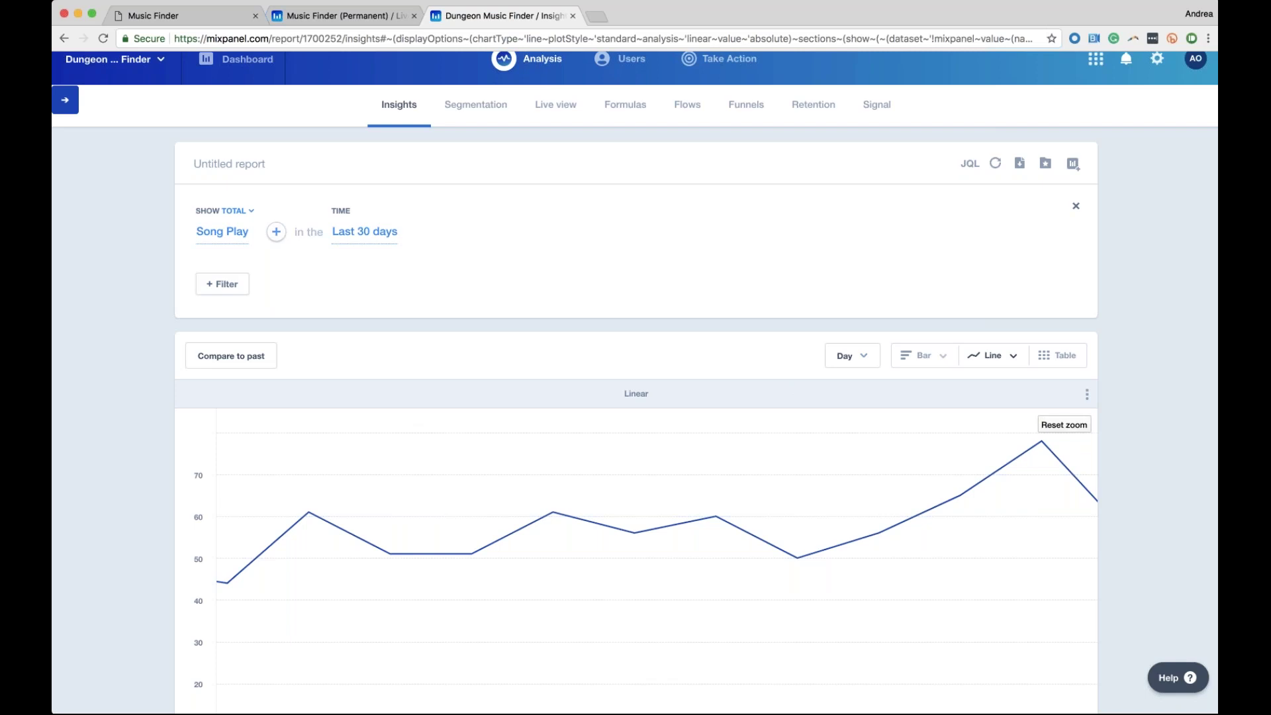
left_click(276, 231)
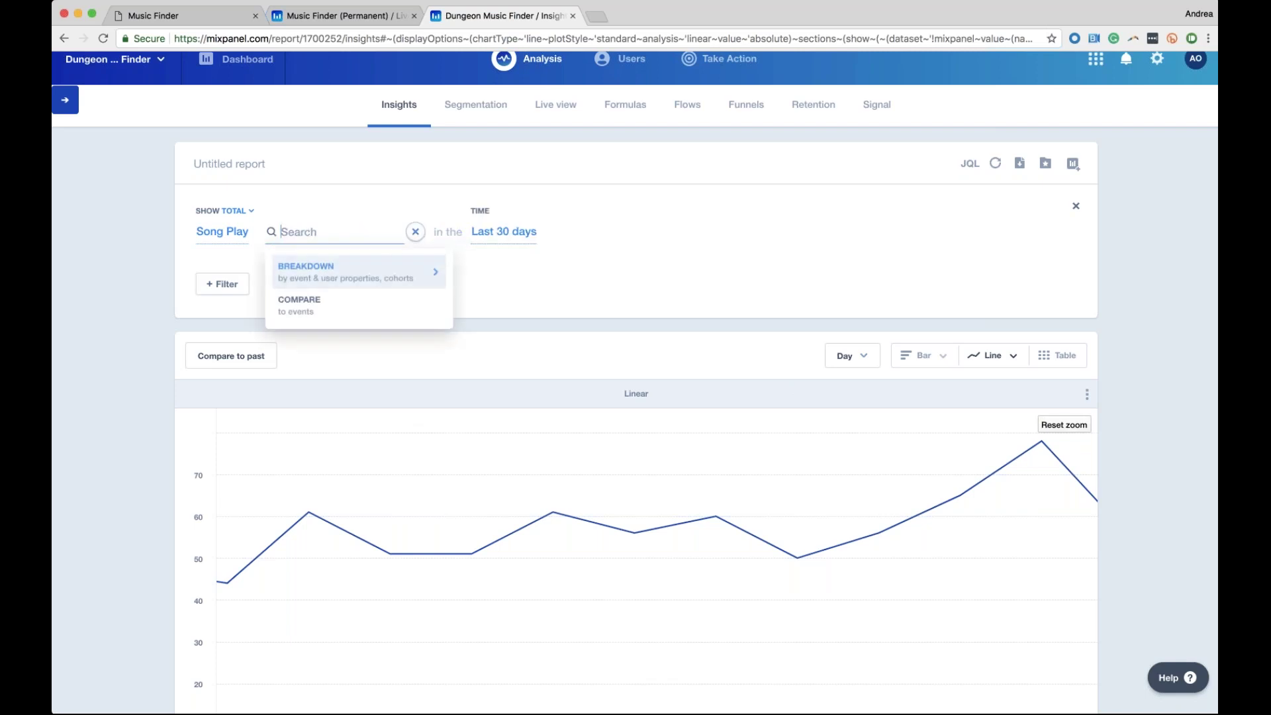
Break Song Play down by the Artist event property
left_click(316, 276)
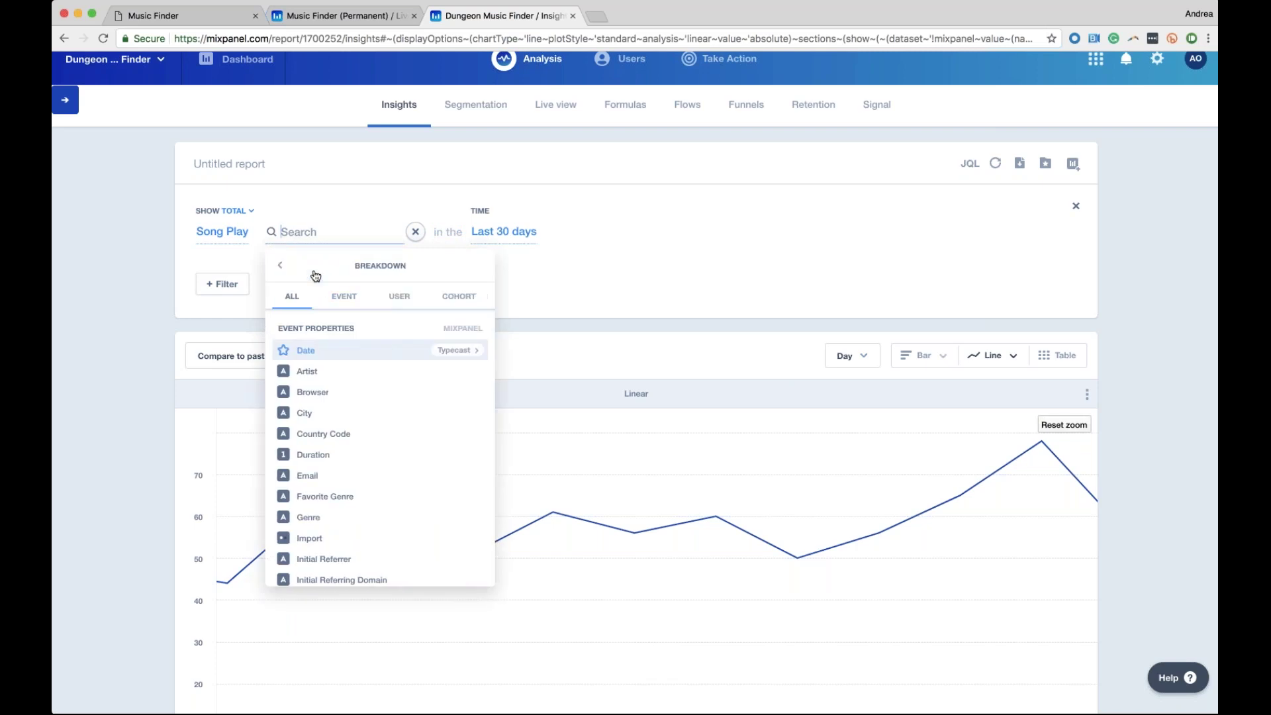
left_click(347, 298)
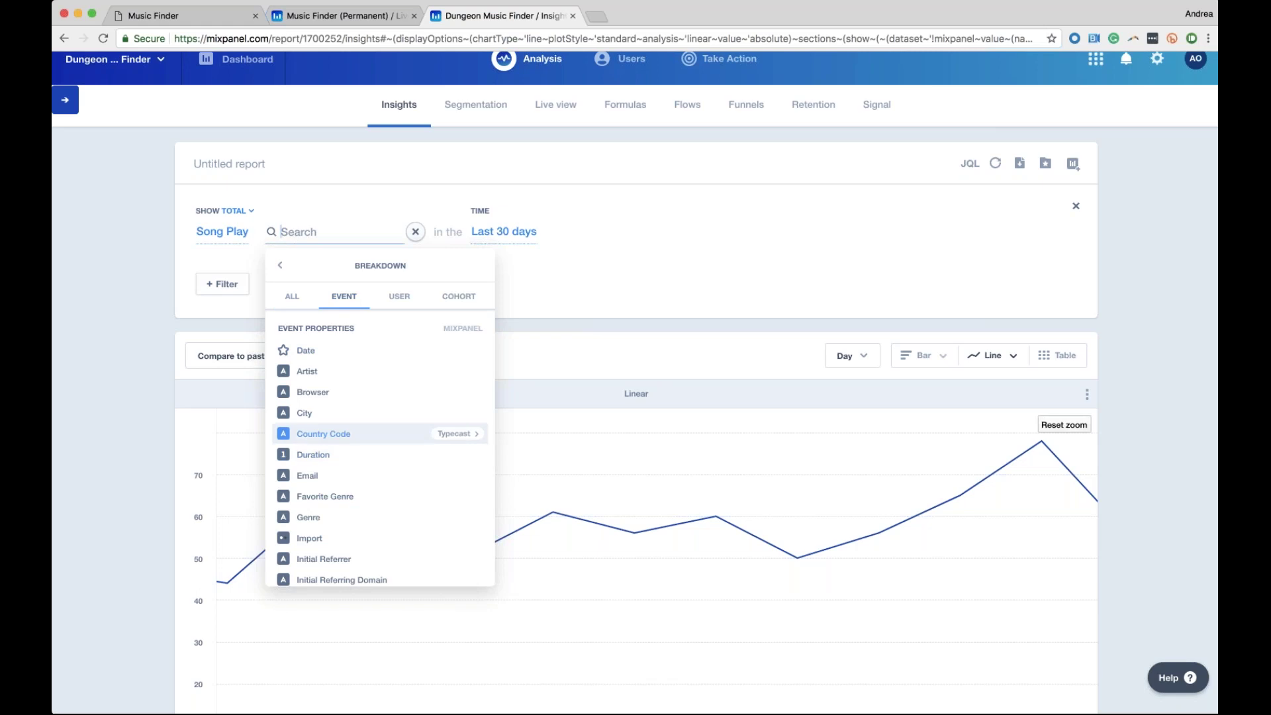
left_click(308, 371)
left_click(582, 272)
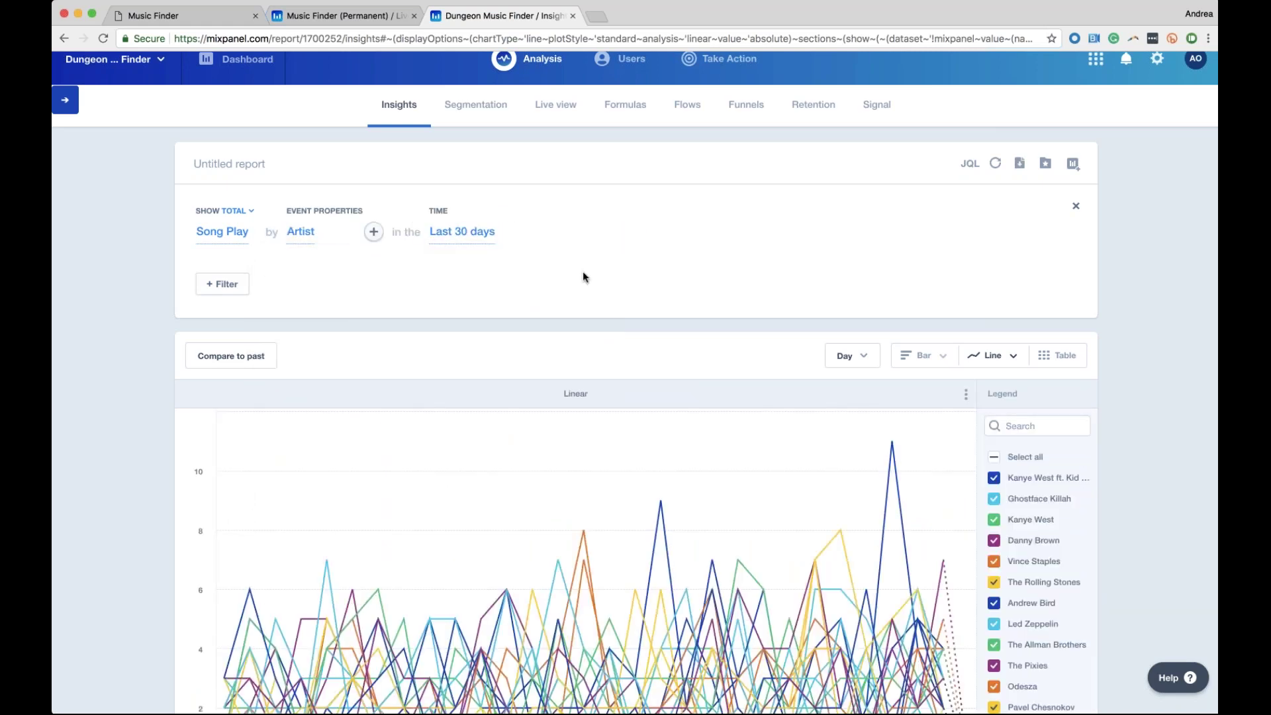
Show the Artist breakdown as horizontal bars, led by Ghostface Killah at 109
scroll(662, 311, "down", 1)
left_click(919, 352)
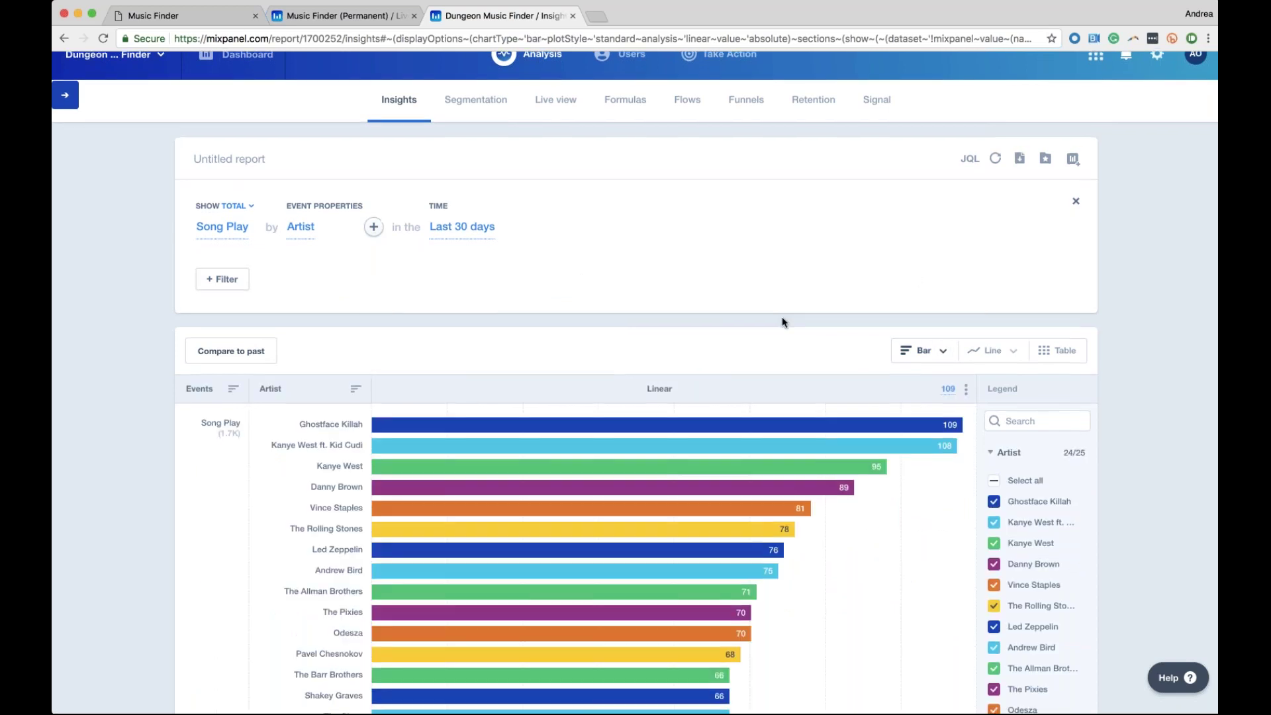
scroll(781, 322, "down", 3)
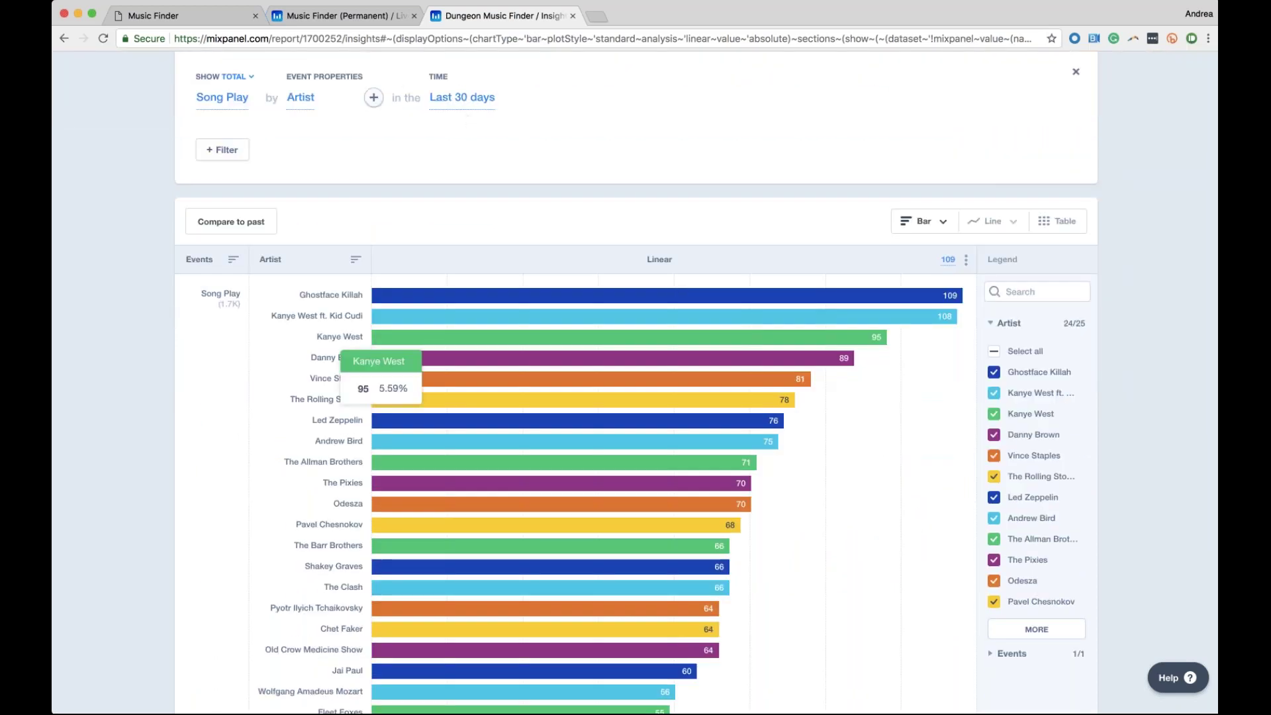
scroll(331, 305, "down", 1)
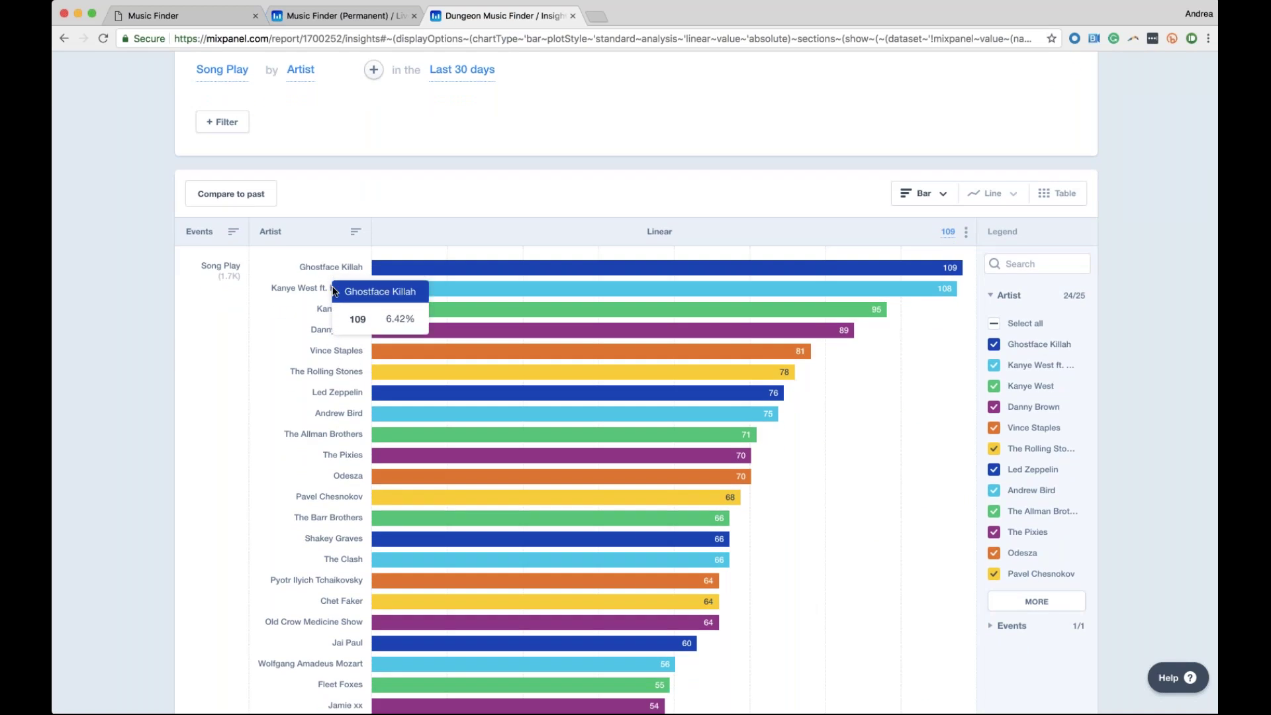
scroll(370, 158, "up", 1)
scroll(947, 300, "up", 1)
mouse_move(945, 299)
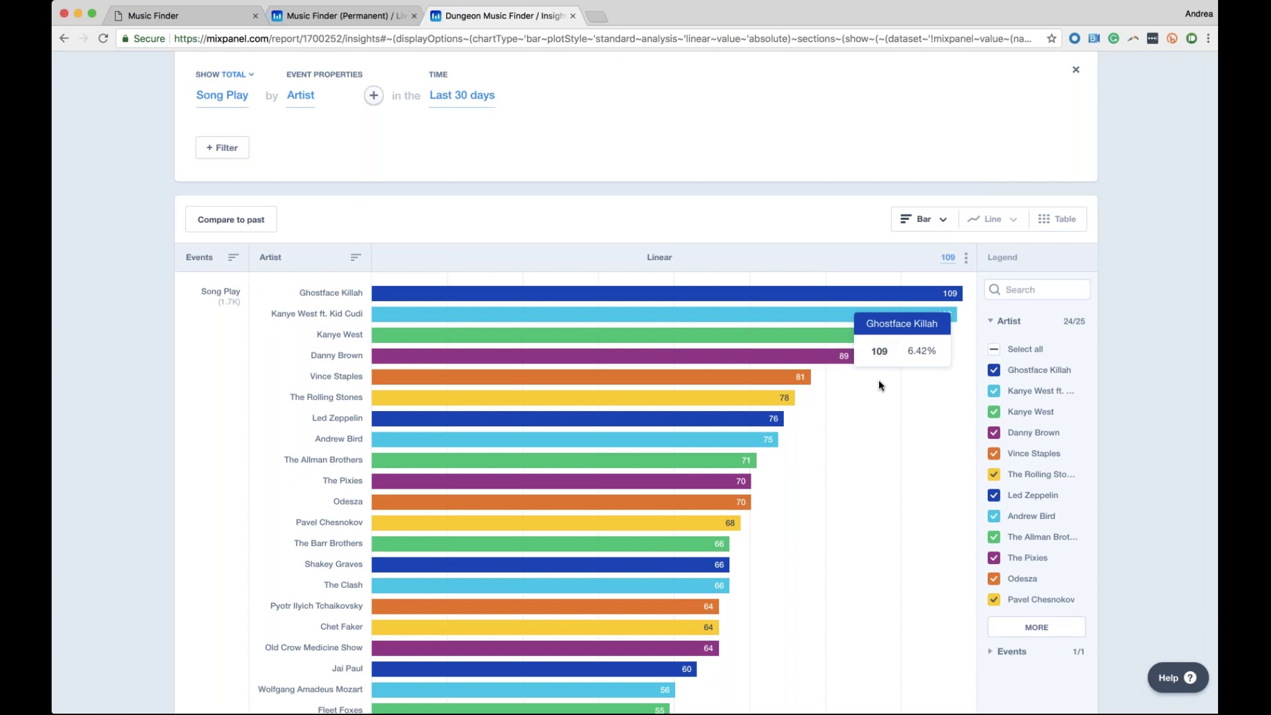
mouse_move(368, 315)
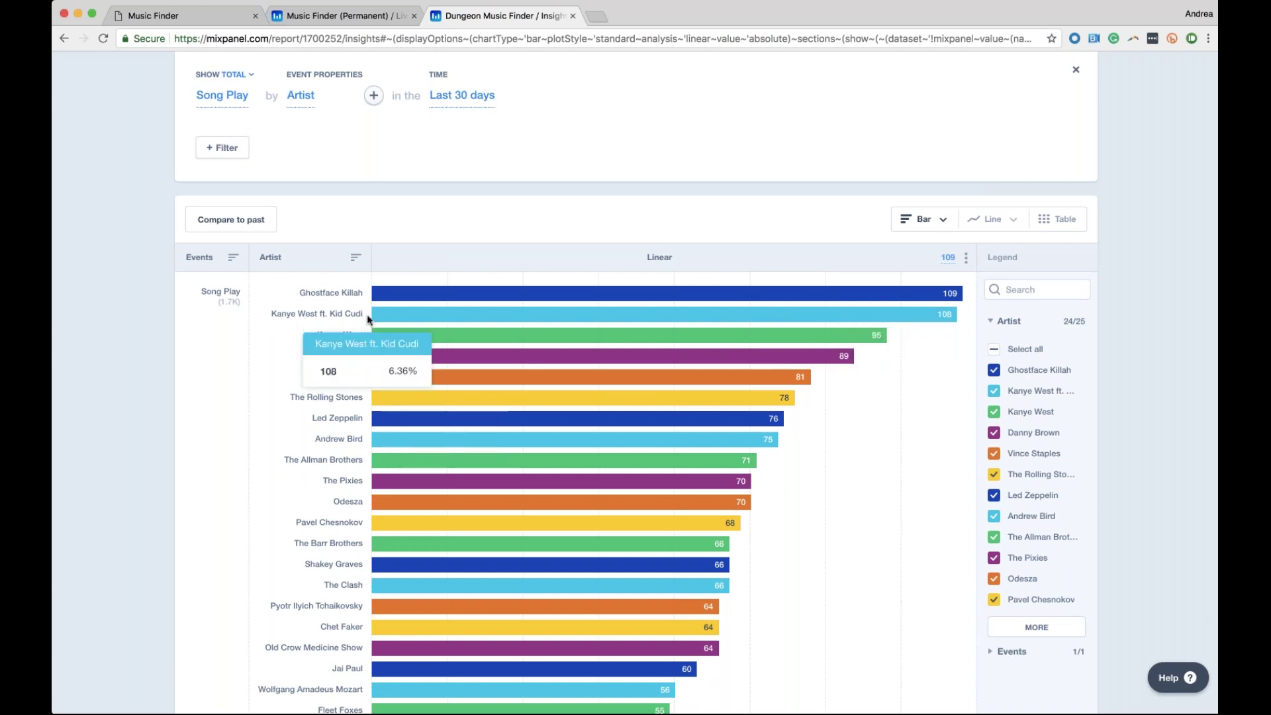
scroll(384, 318, "down", 1)
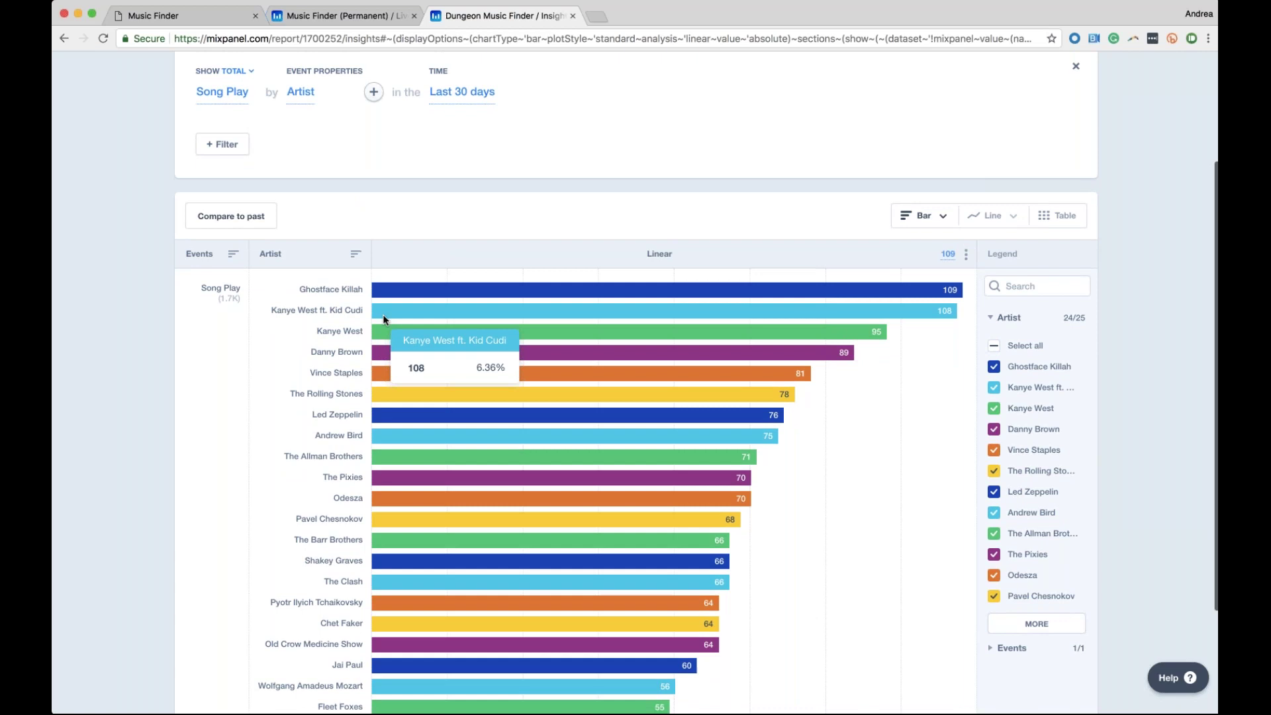
scroll(384, 319, "down", 5)
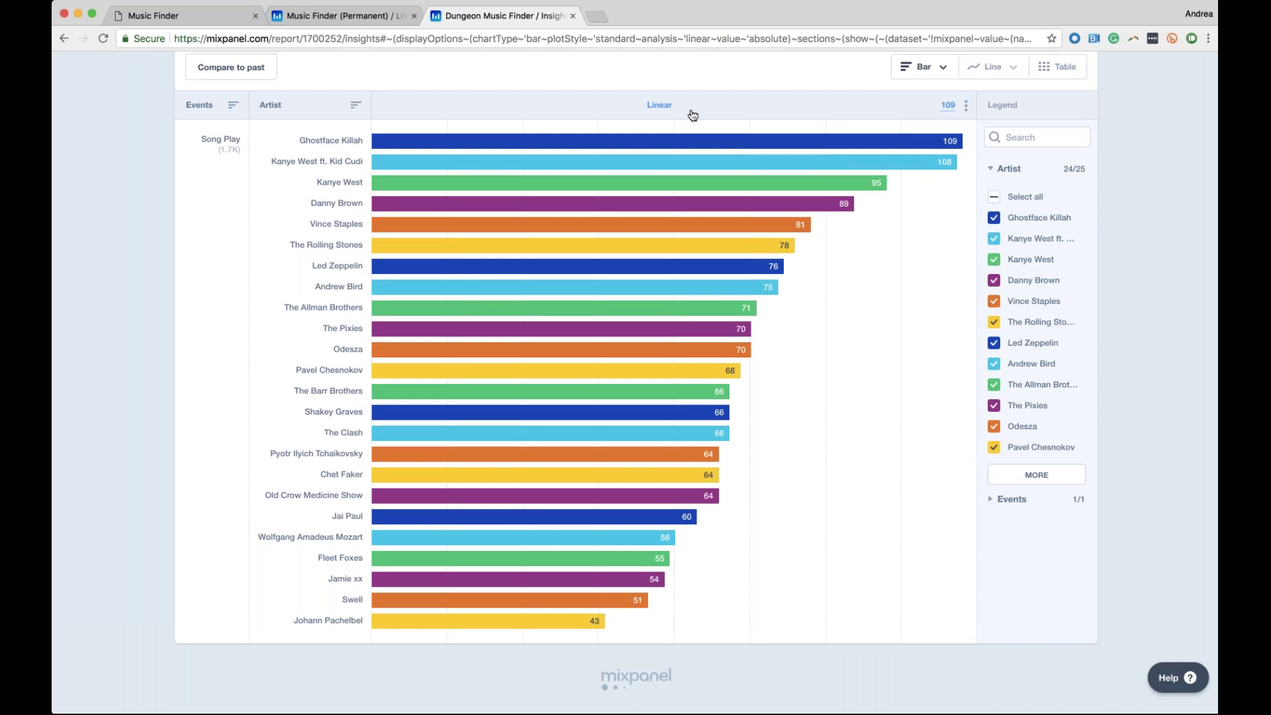
scroll(693, 115, "up", 3)
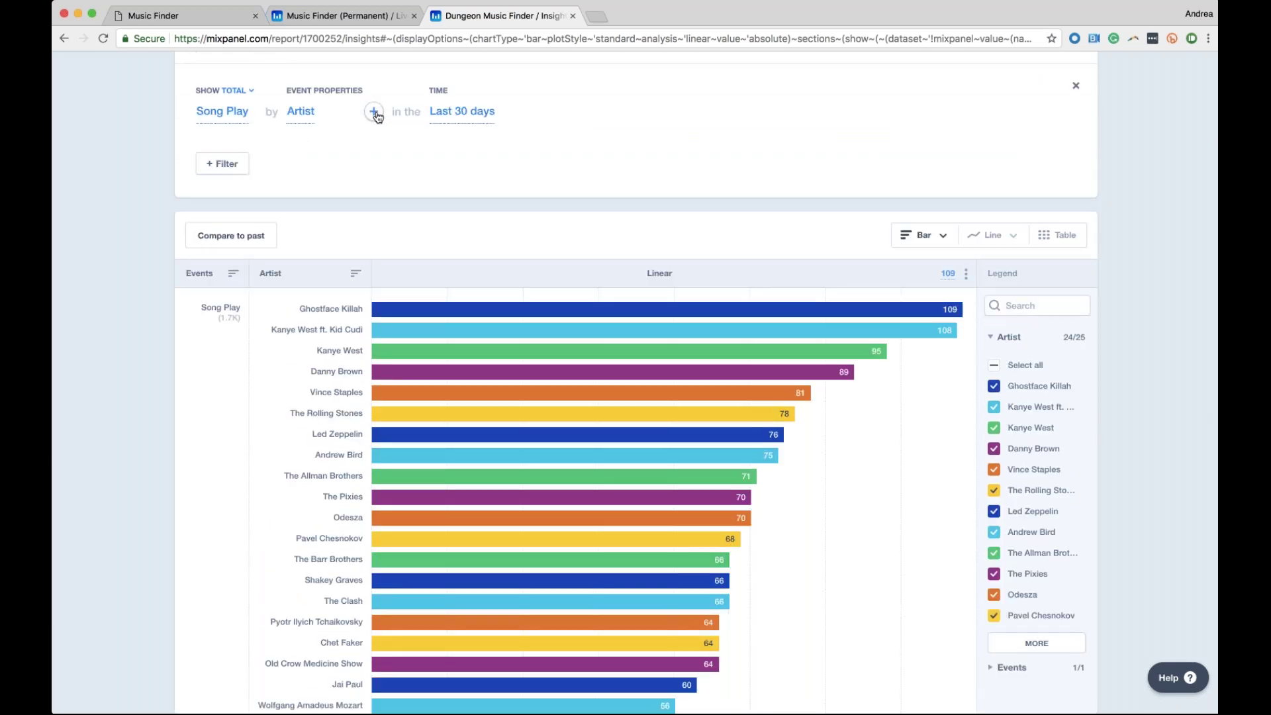
Add a City user-property breakdown under Artist and review each artist's per-city bars
left_click(375, 114)
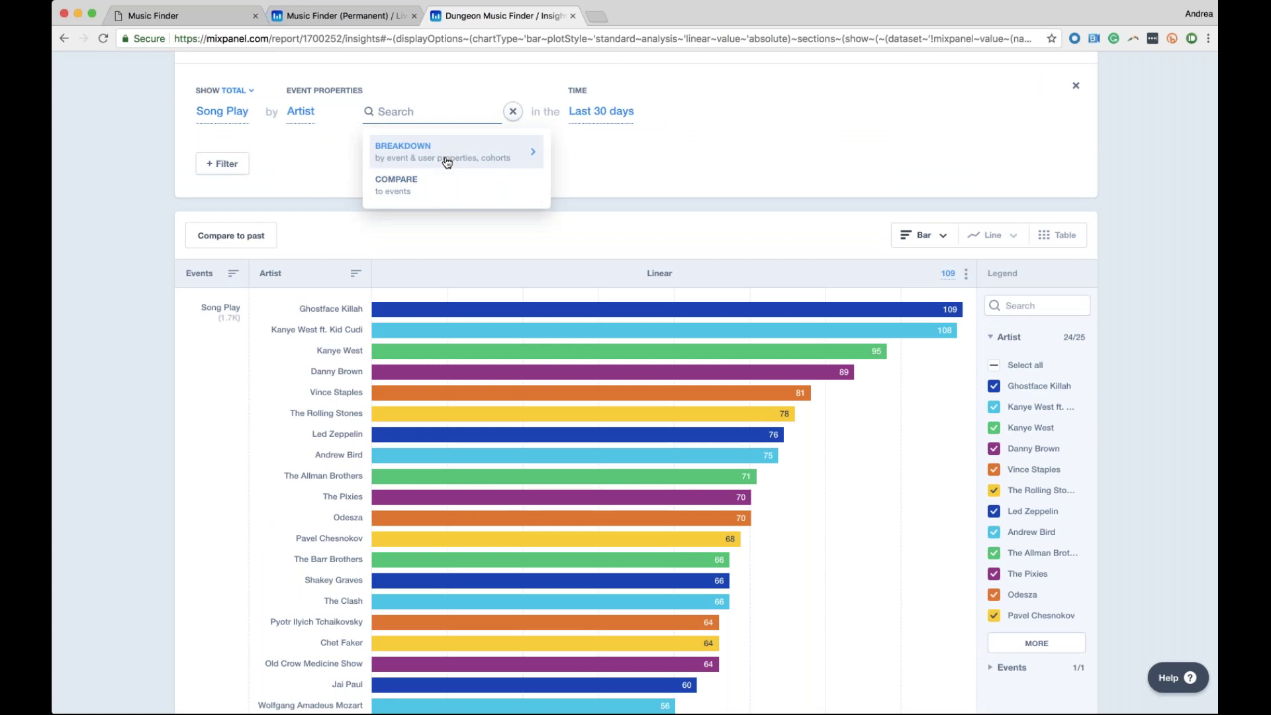
left_click(447, 162)
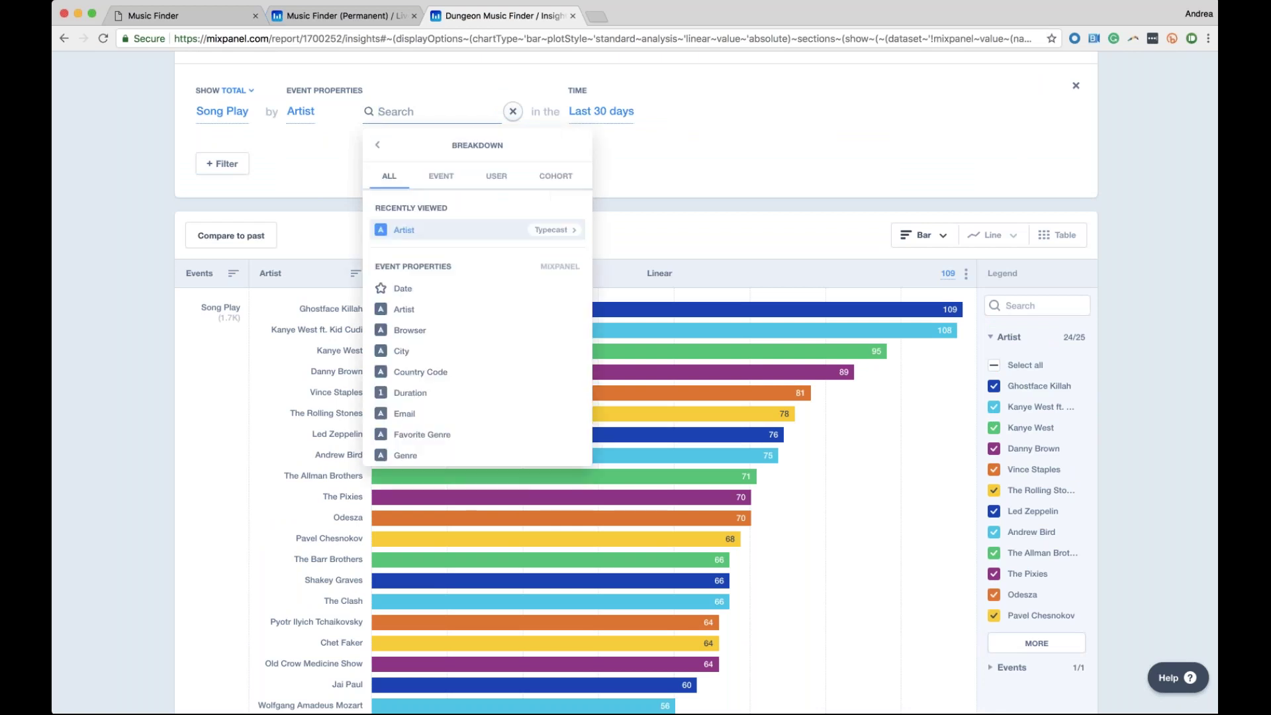
left_click(497, 177)
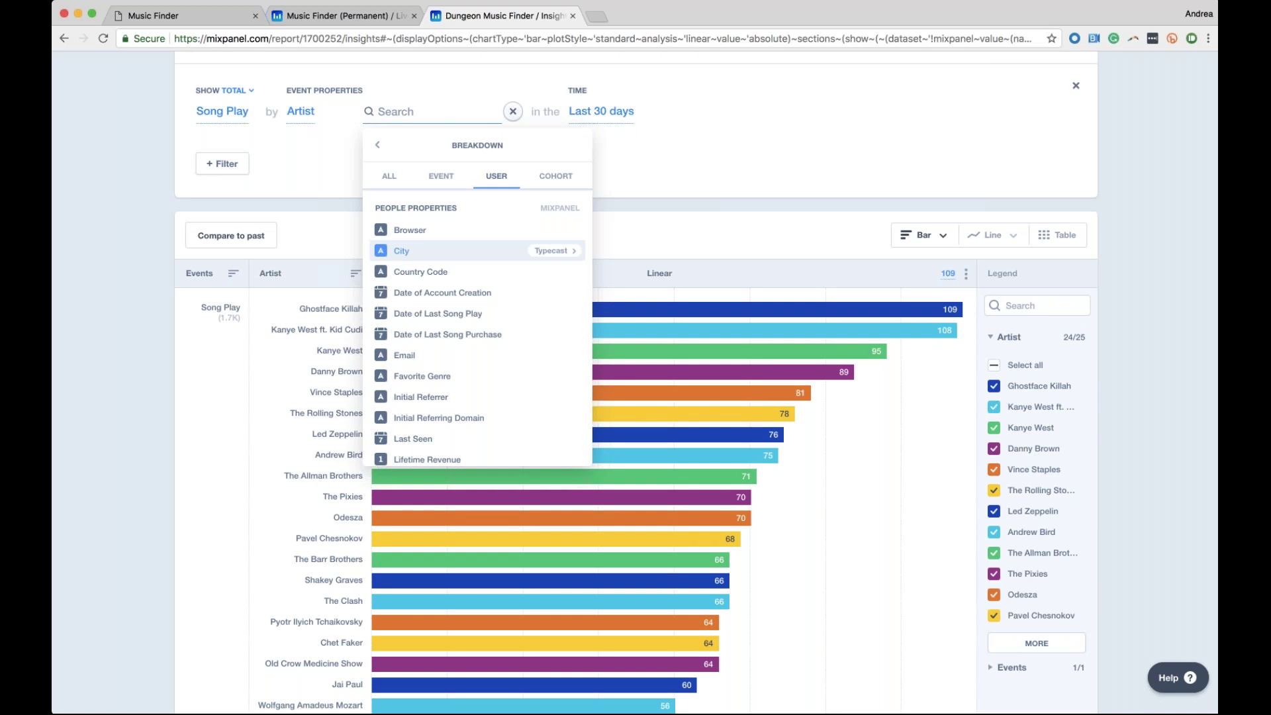
left_click(386, 252)
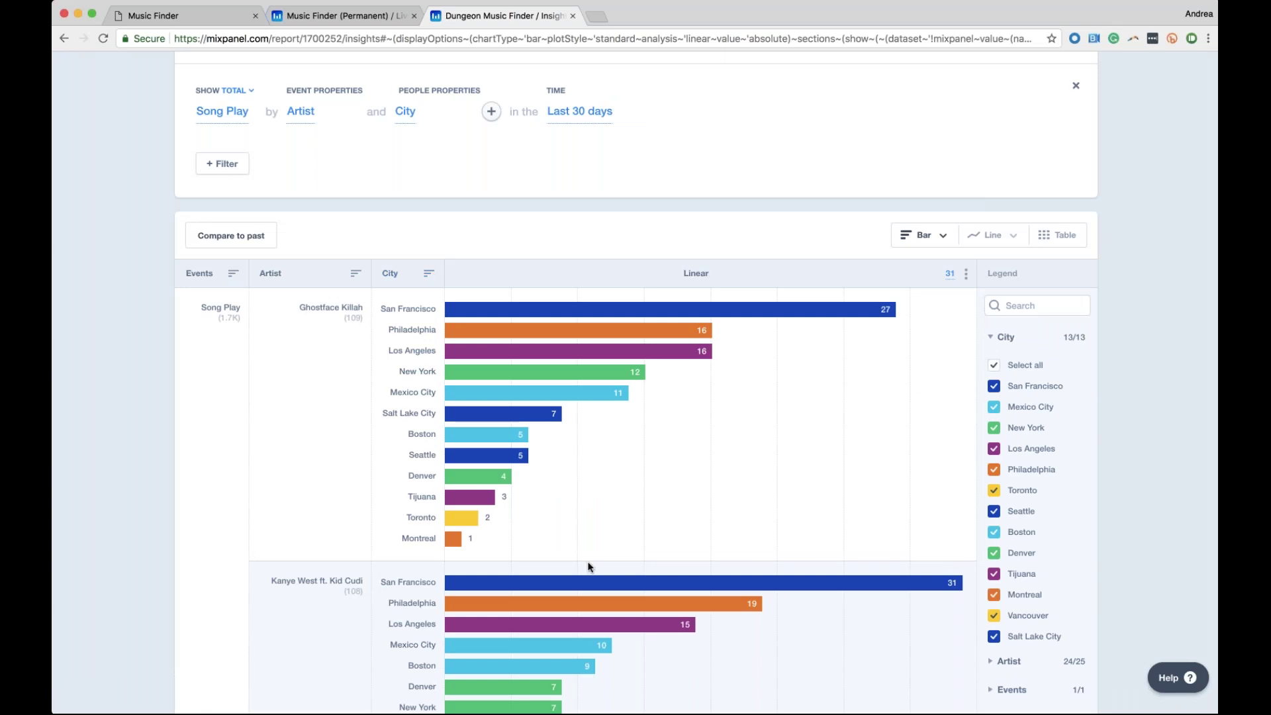
scroll(583, 561, "down", 5)
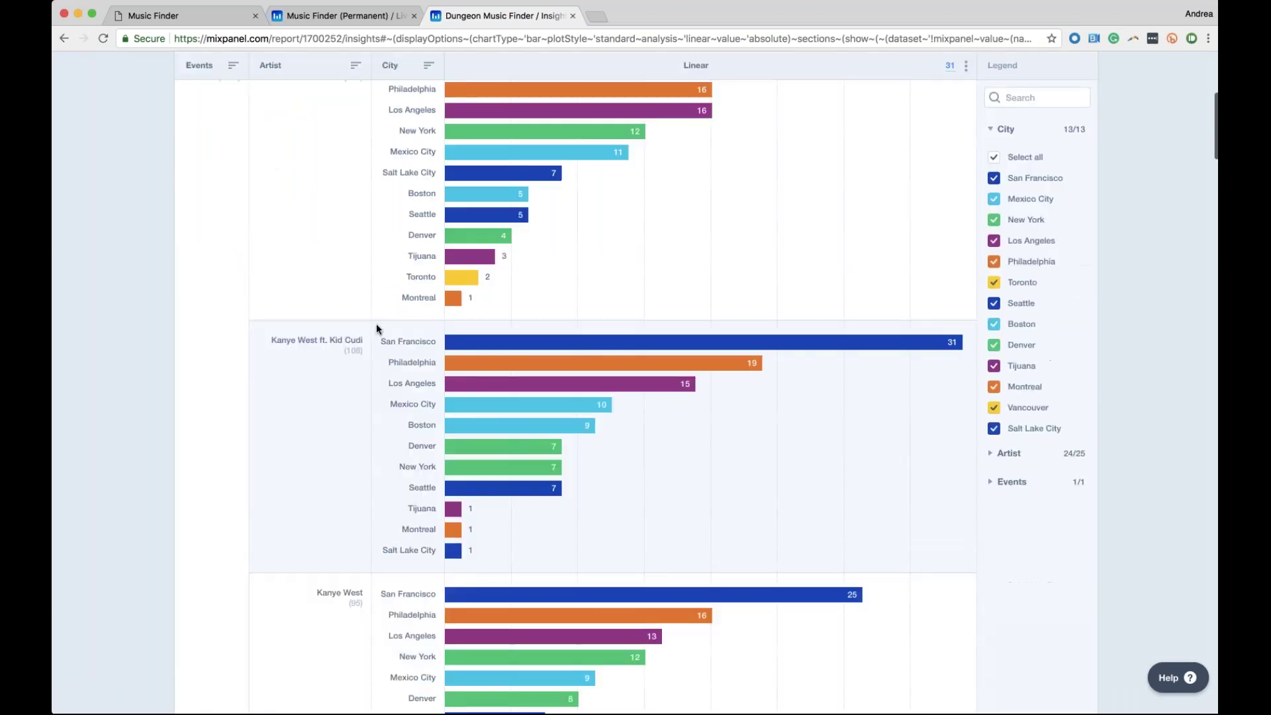
mouse_move(636, 366)
scroll(519, 487, "down", 7)
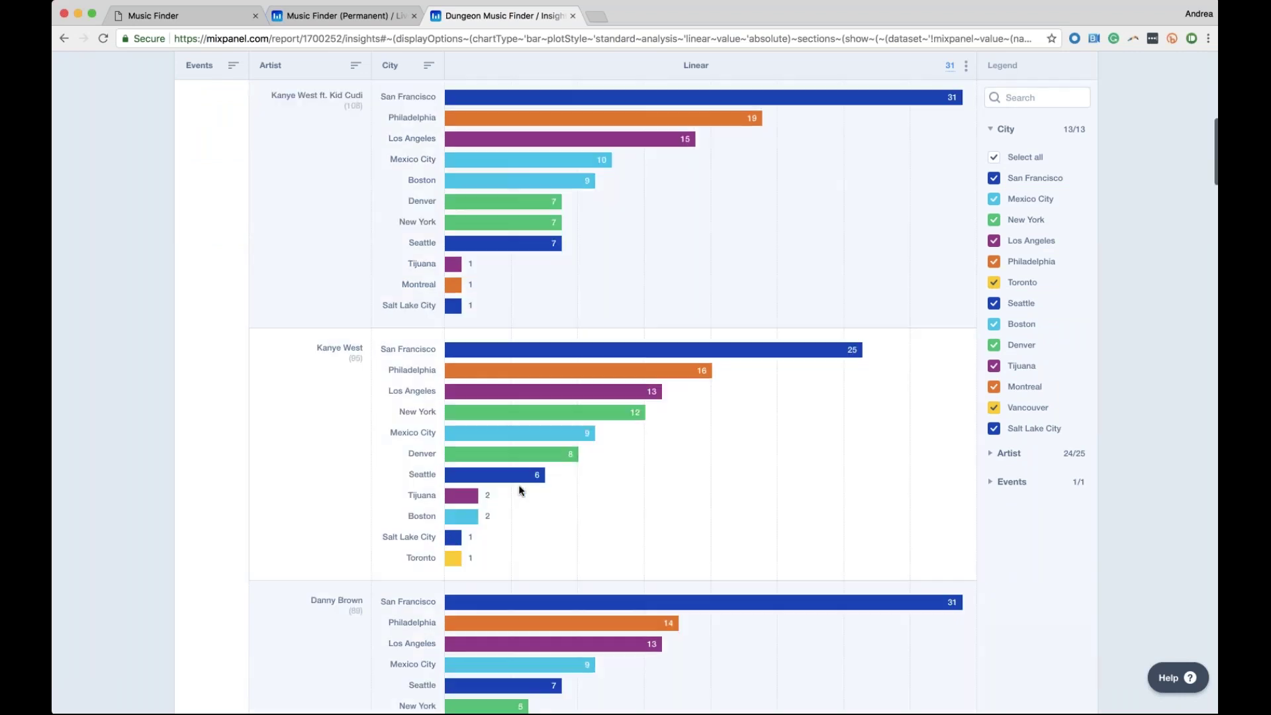
scroll(461, 539, "down", 1)
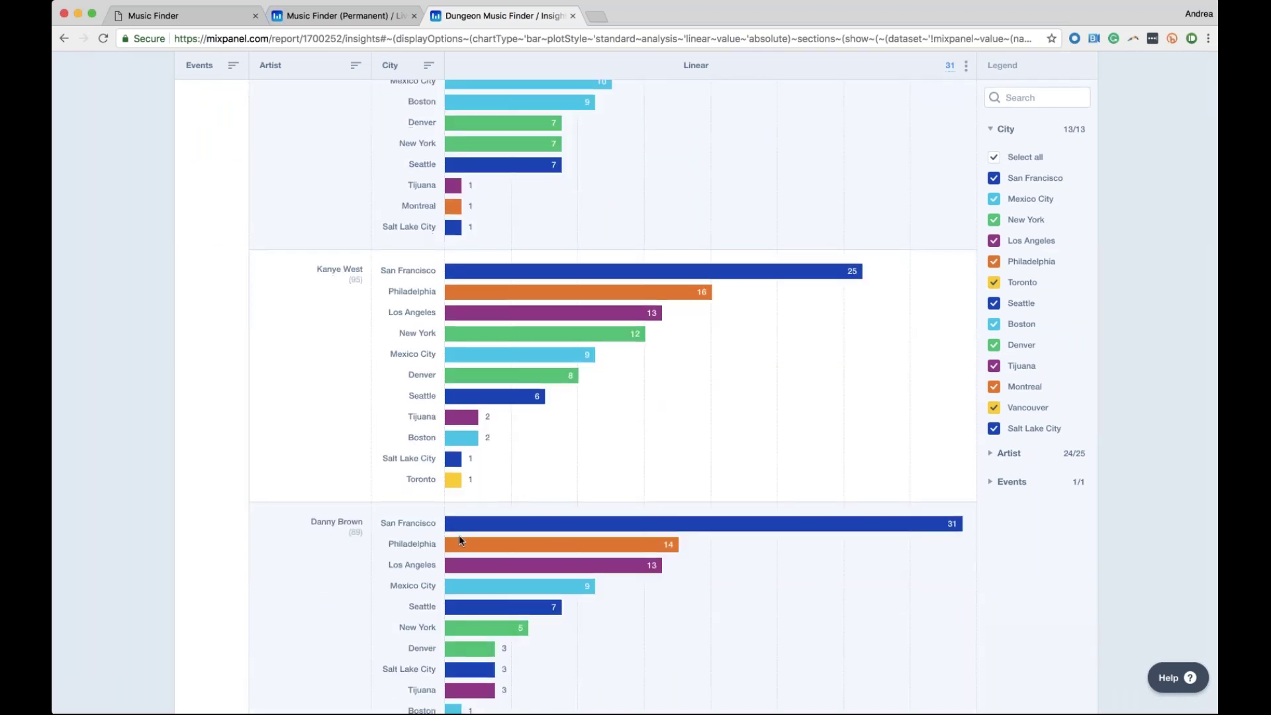
scroll(460, 540, "down", 19)
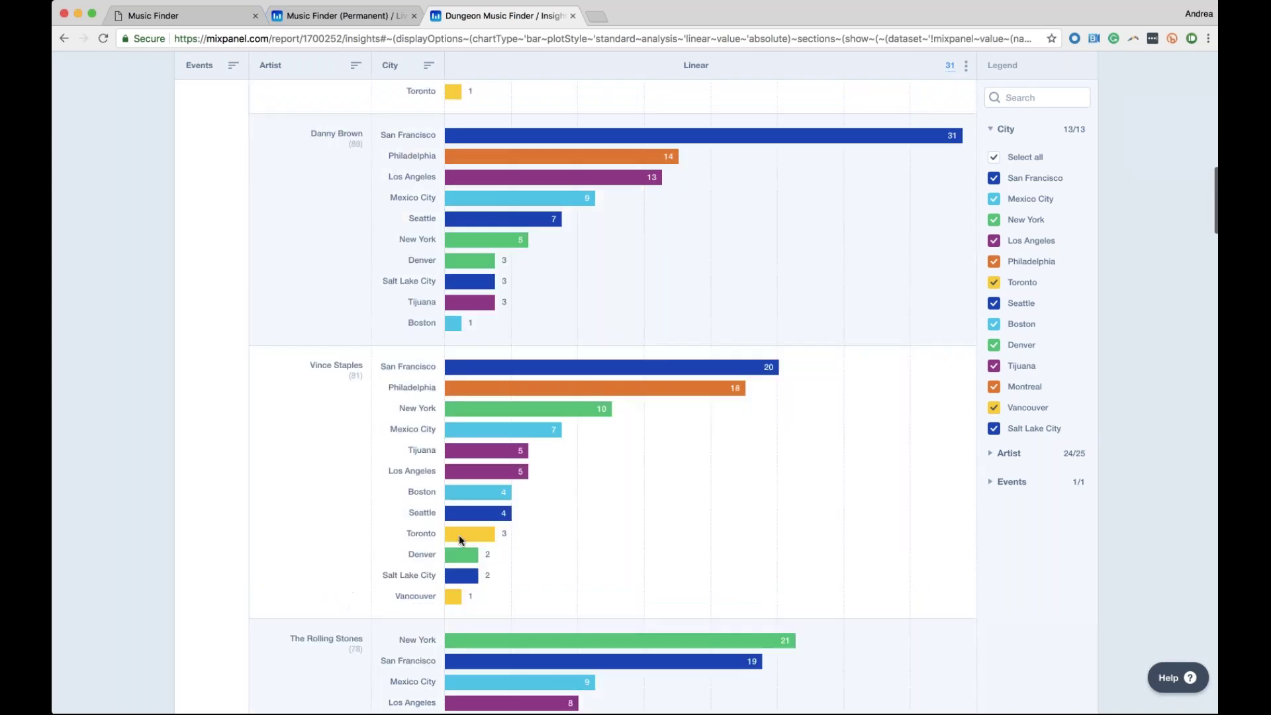
scroll(459, 535, "up", 20)
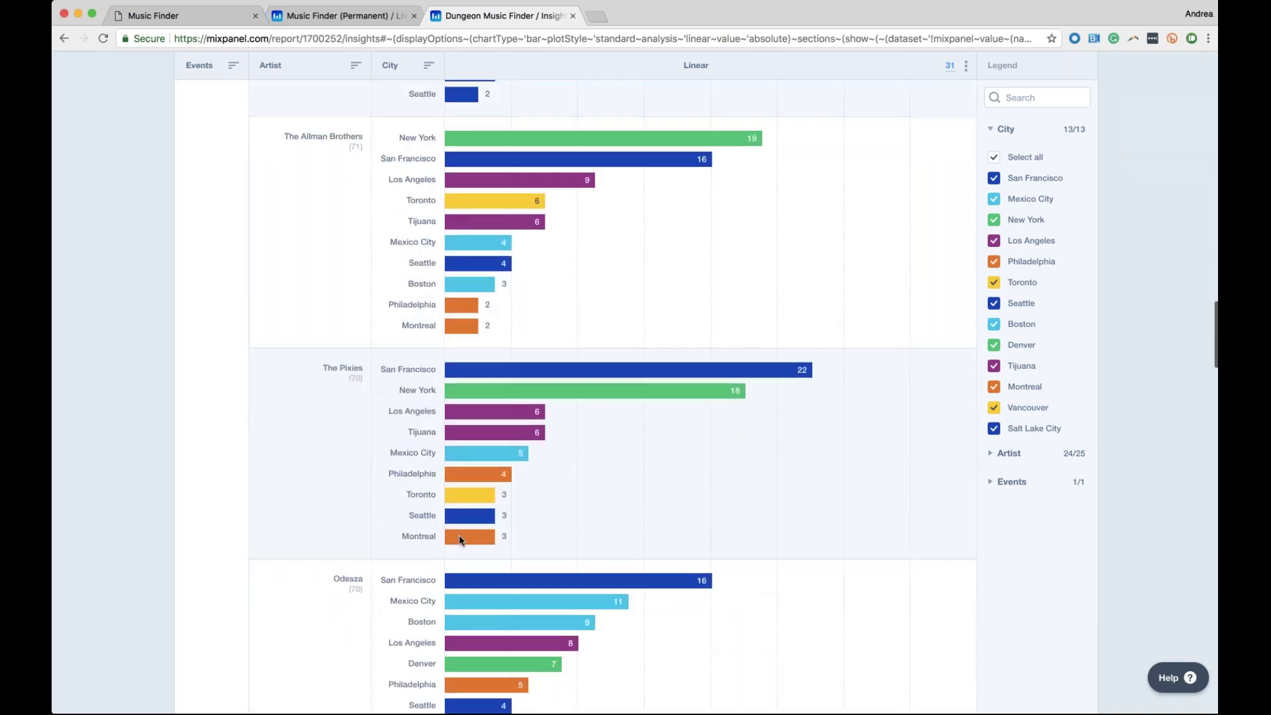
scroll(459, 535, "up", 10)
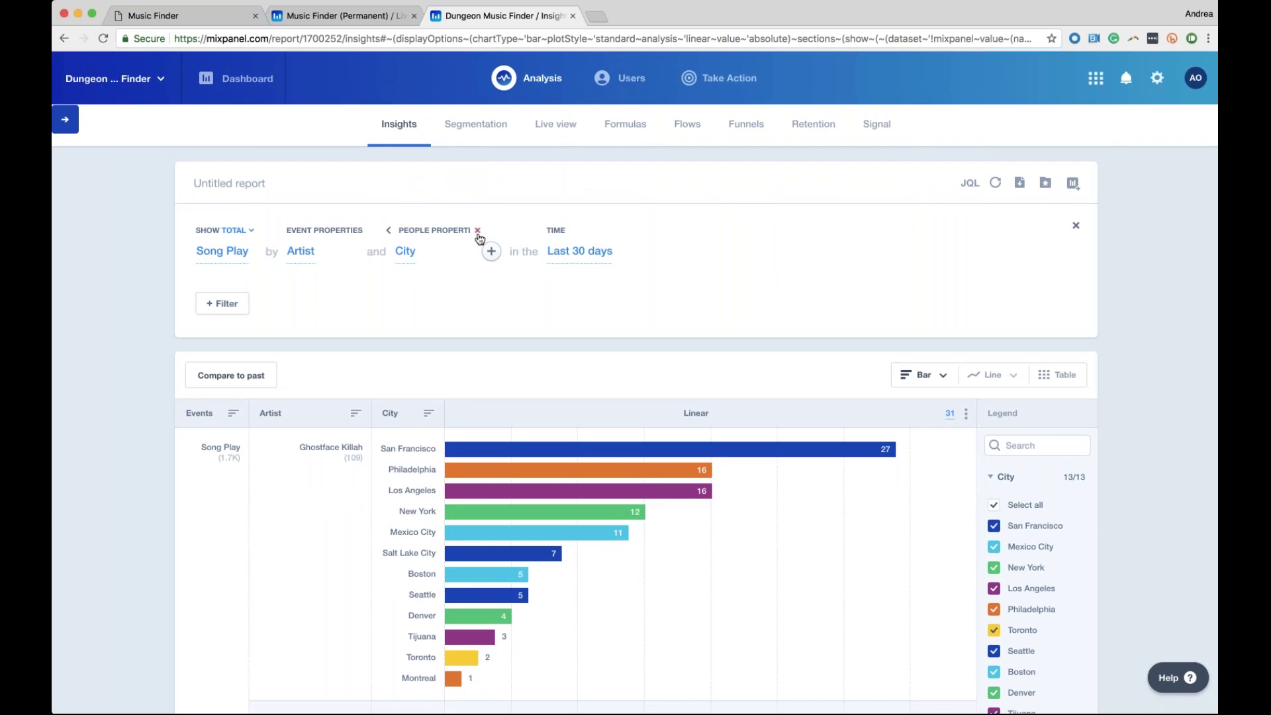
Drop the City breakdown and filter the report to City equals Mexico City
left_click(477, 230)
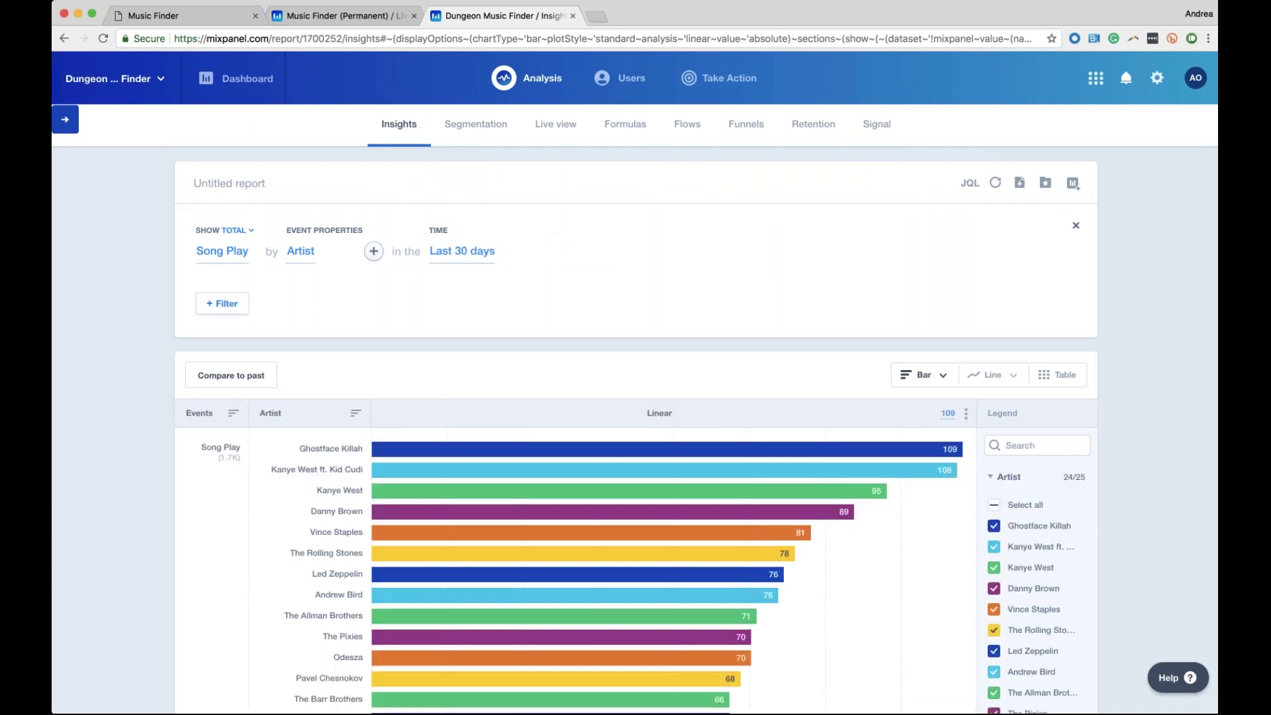
left_click(218, 306)
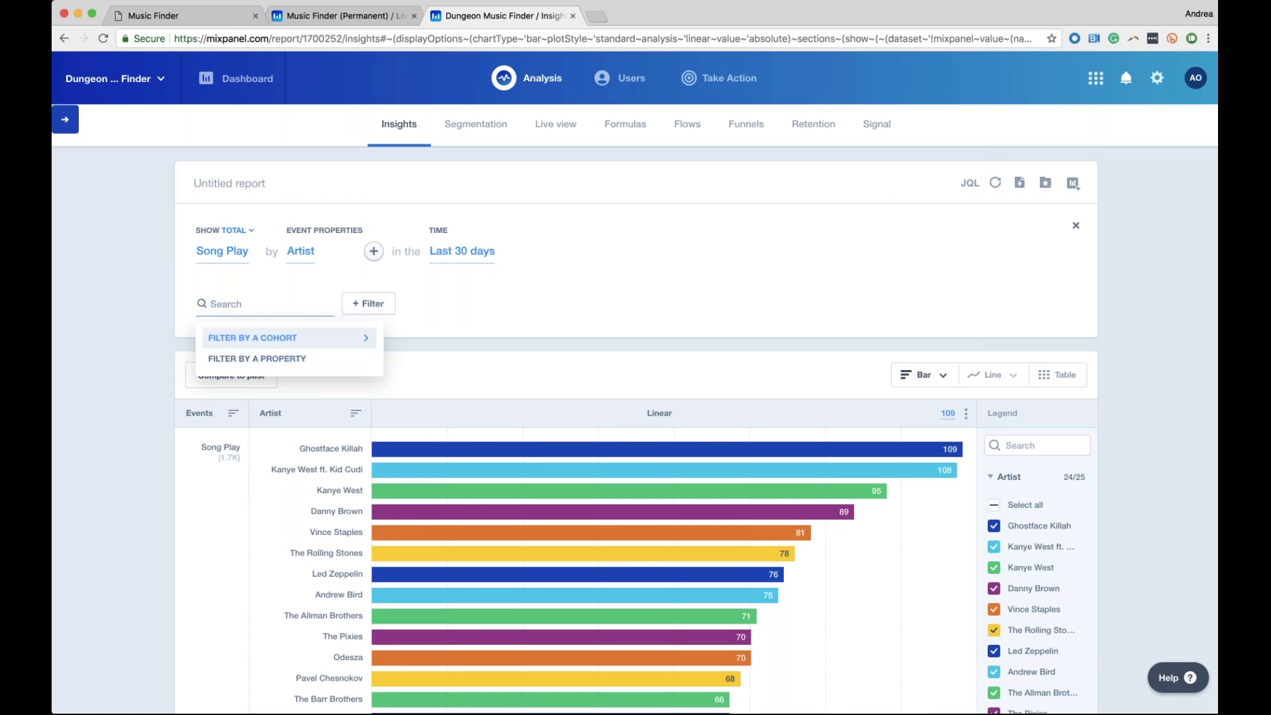
left_click(245, 362)
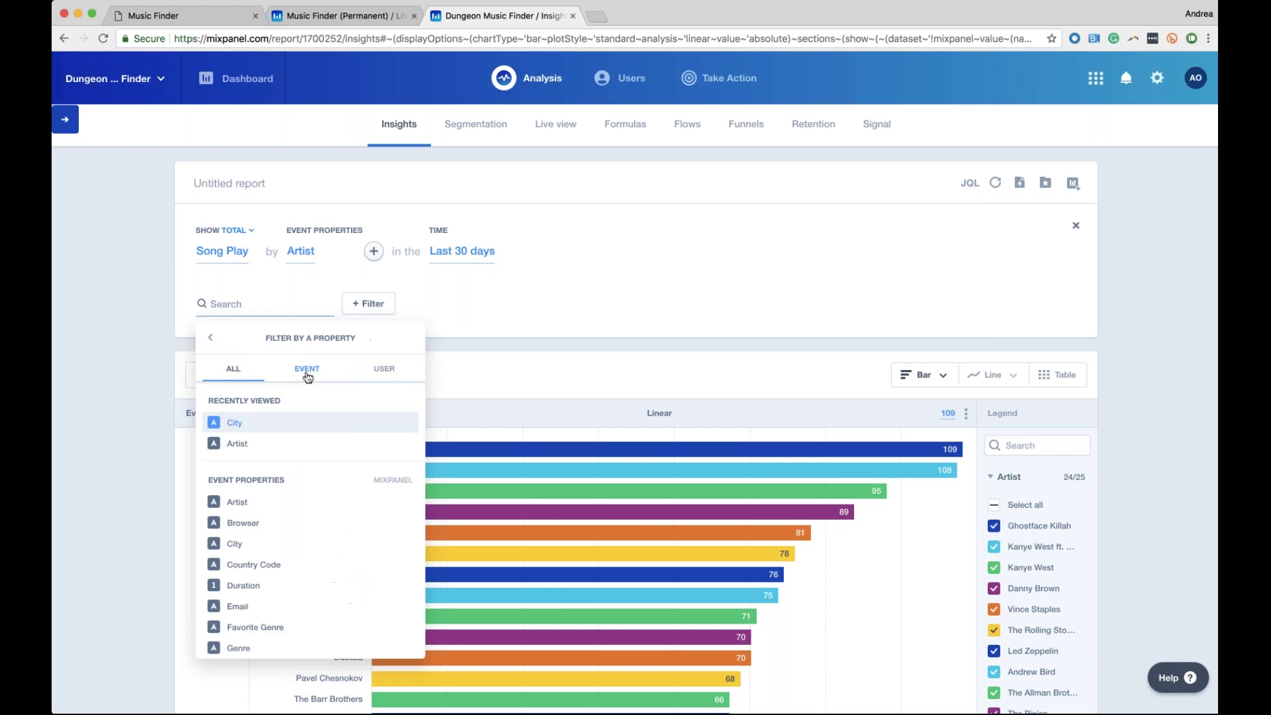
left_click(240, 425)
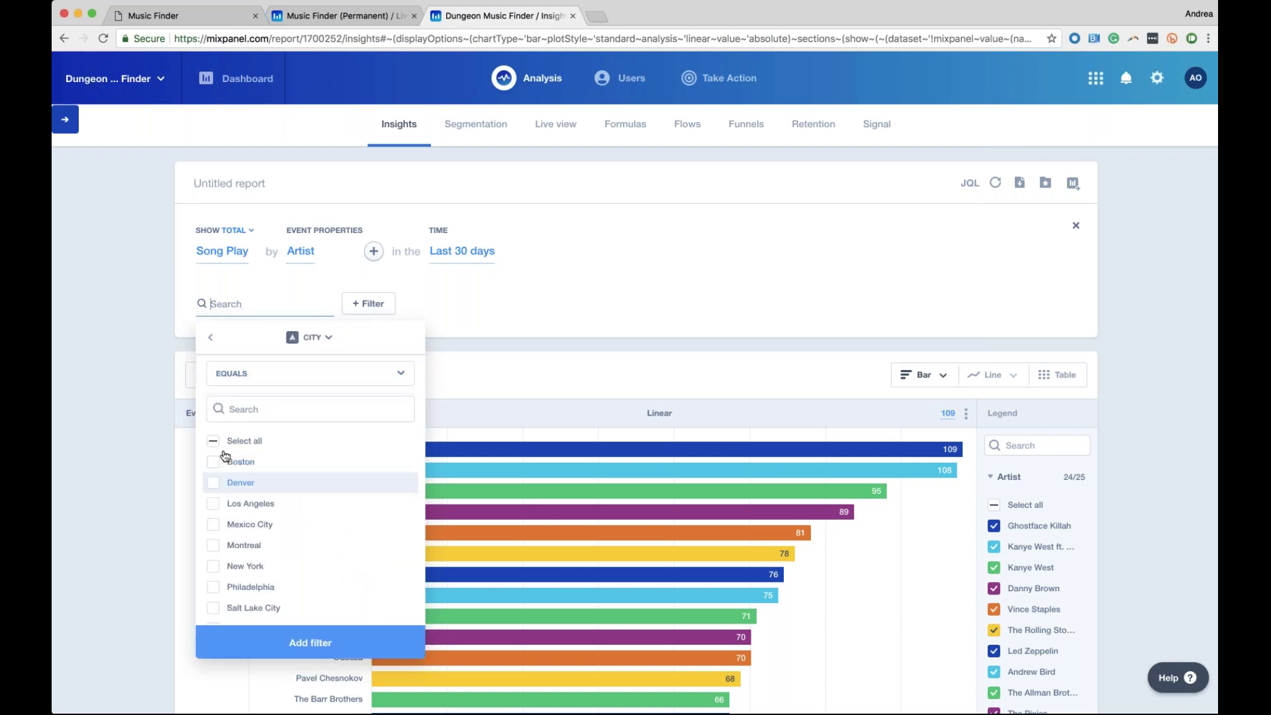
left_click(214, 526)
left_click(369, 651)
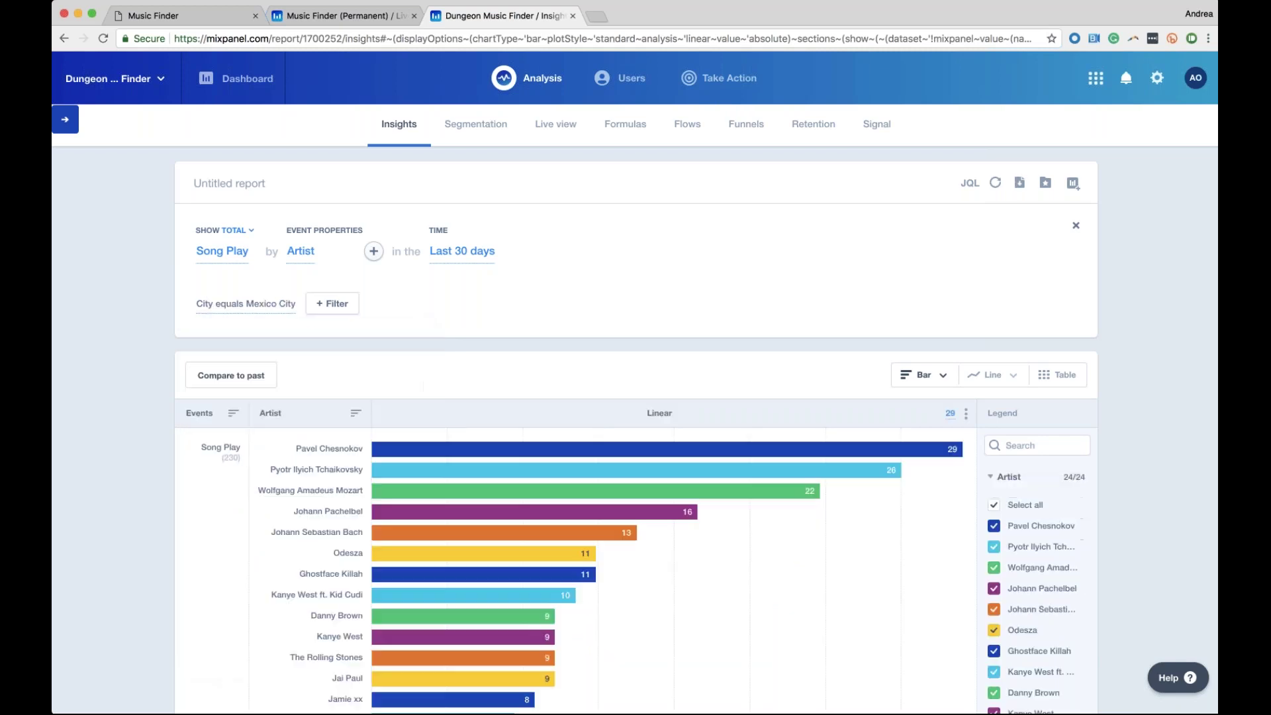
scroll(310, 313, "down", 2)
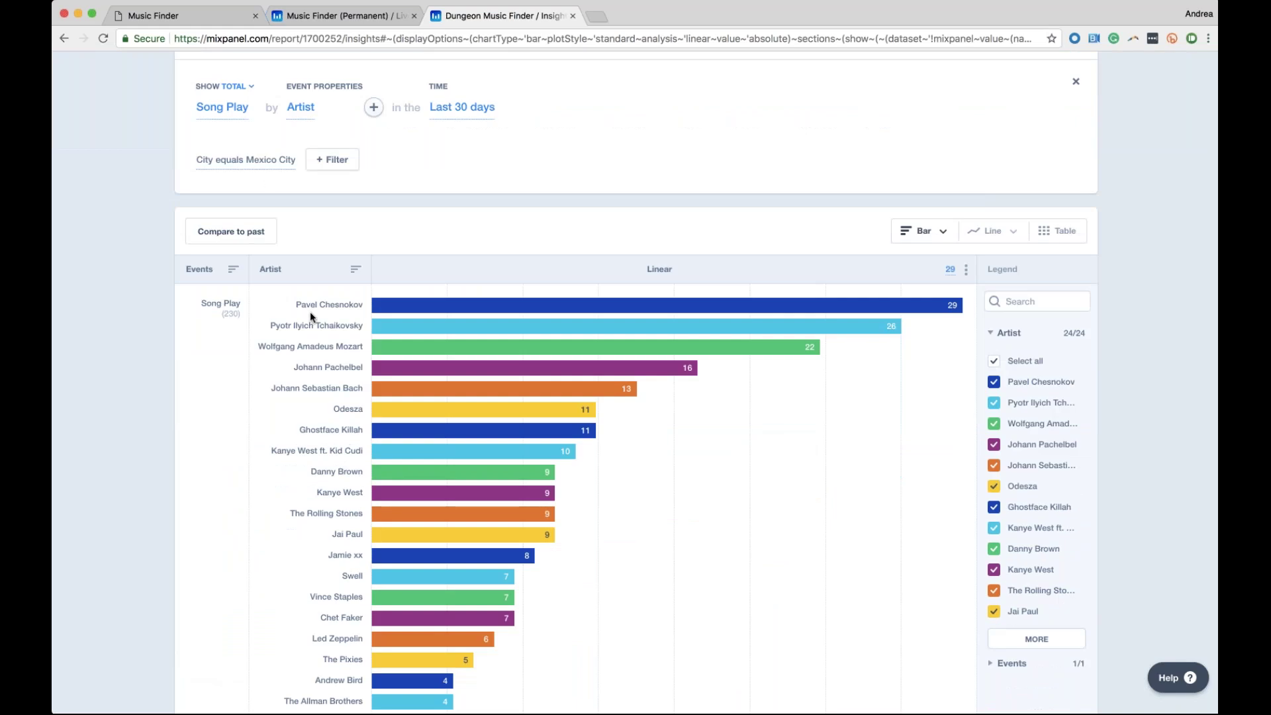
Hide Pavel Chesnokov, Jai Paul, The Rolling Stones and Odesza bars, then remove the Artist breakdown
scroll(441, 316, "down", 3)
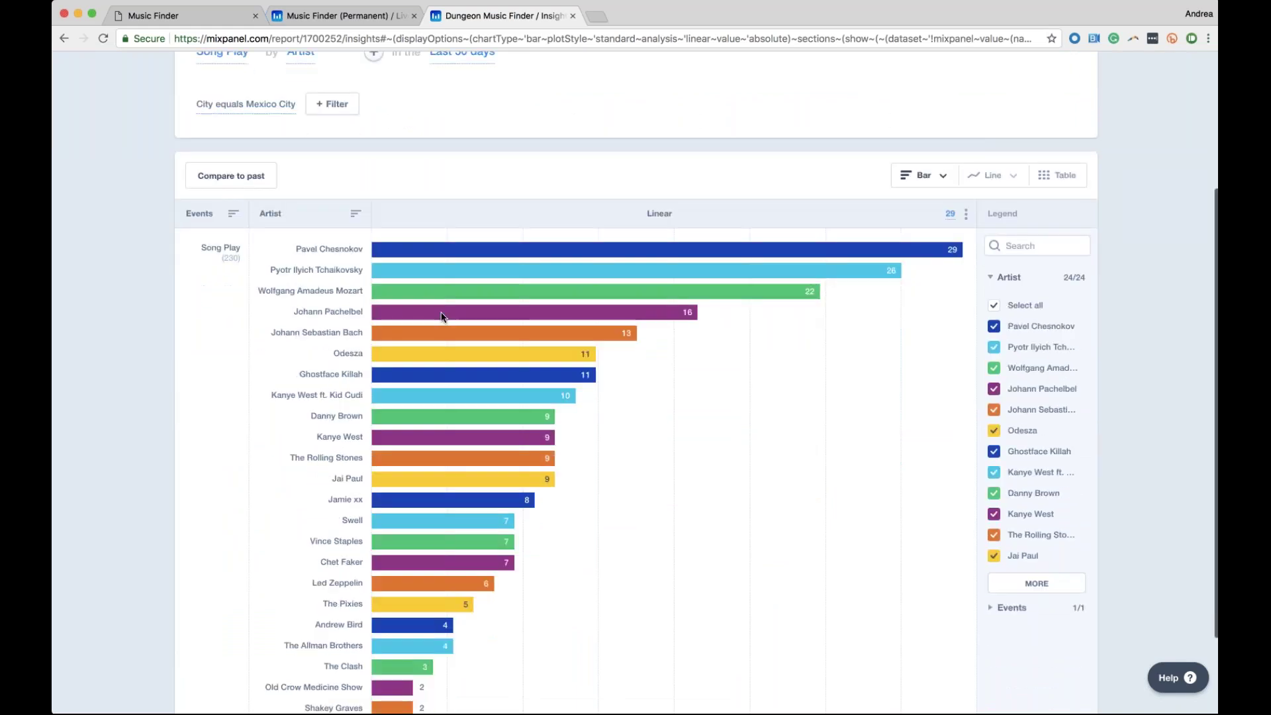
scroll(442, 317, "up", 1)
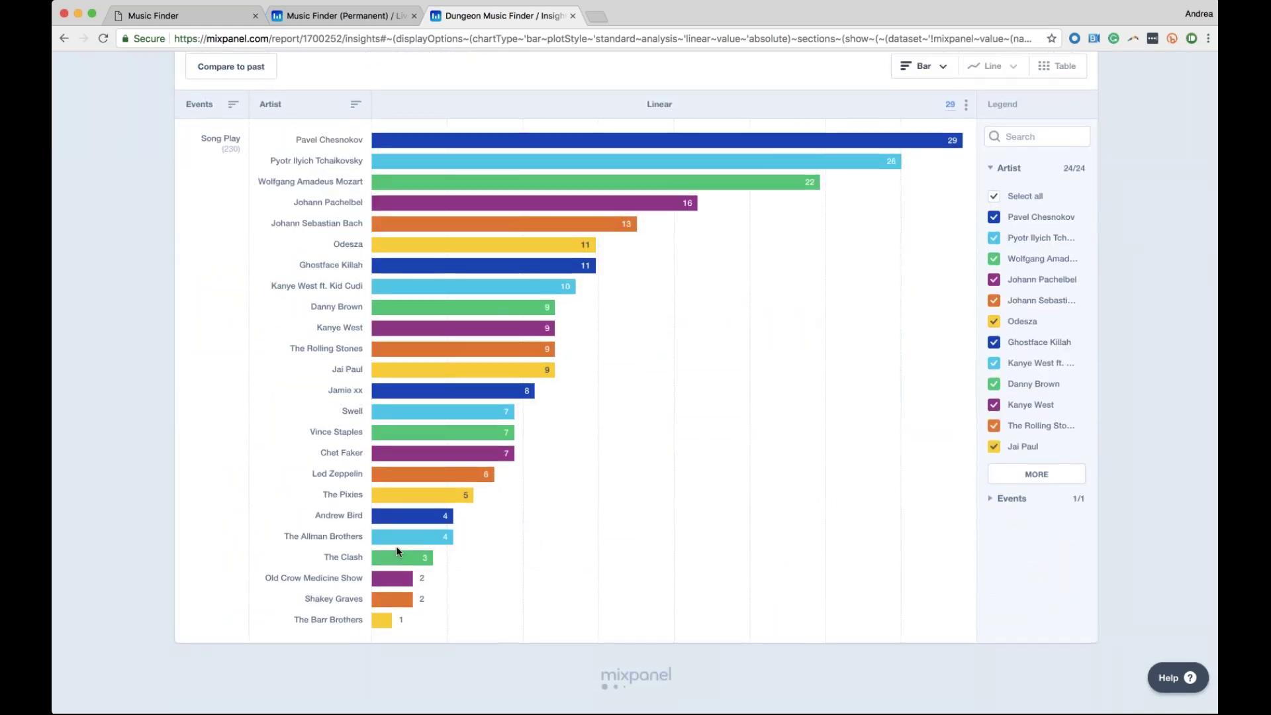
scroll(432, 331, "up", 1)
scroll(634, 320, "up", 1)
scroll(483, 192, "up", 2)
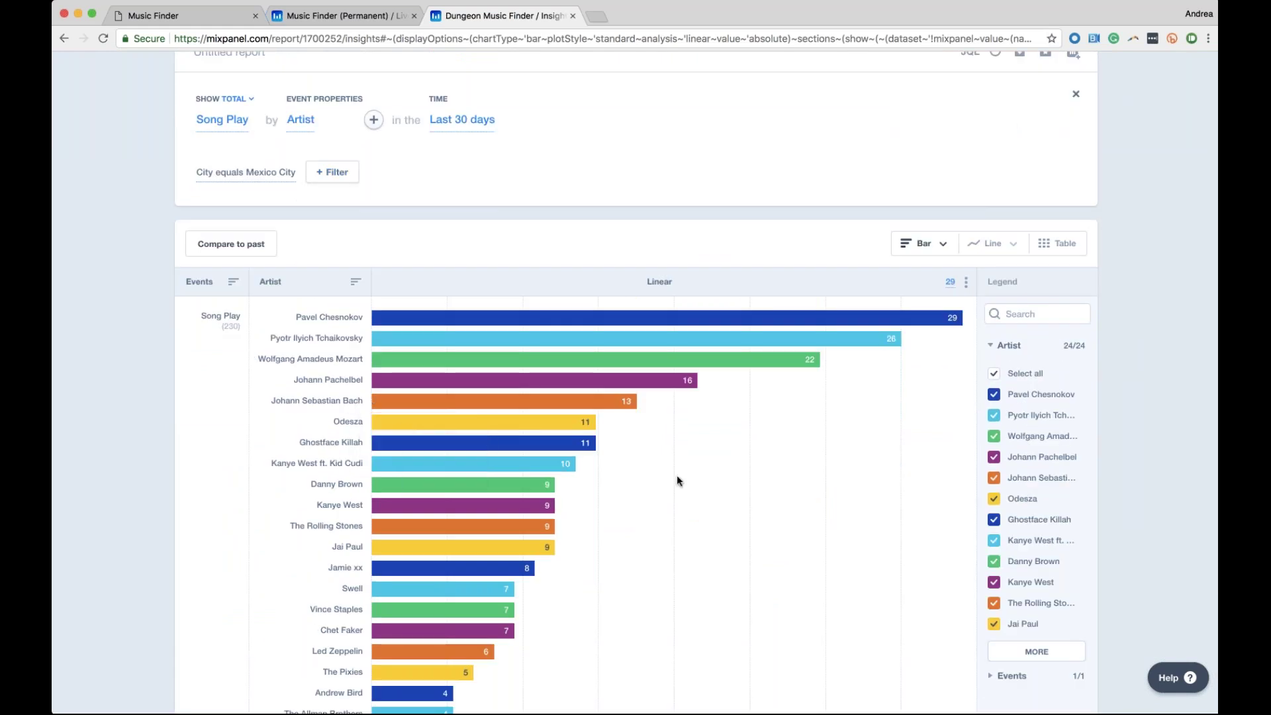
scroll(880, 333, "down", 1)
scroll(728, 344, "down", 1)
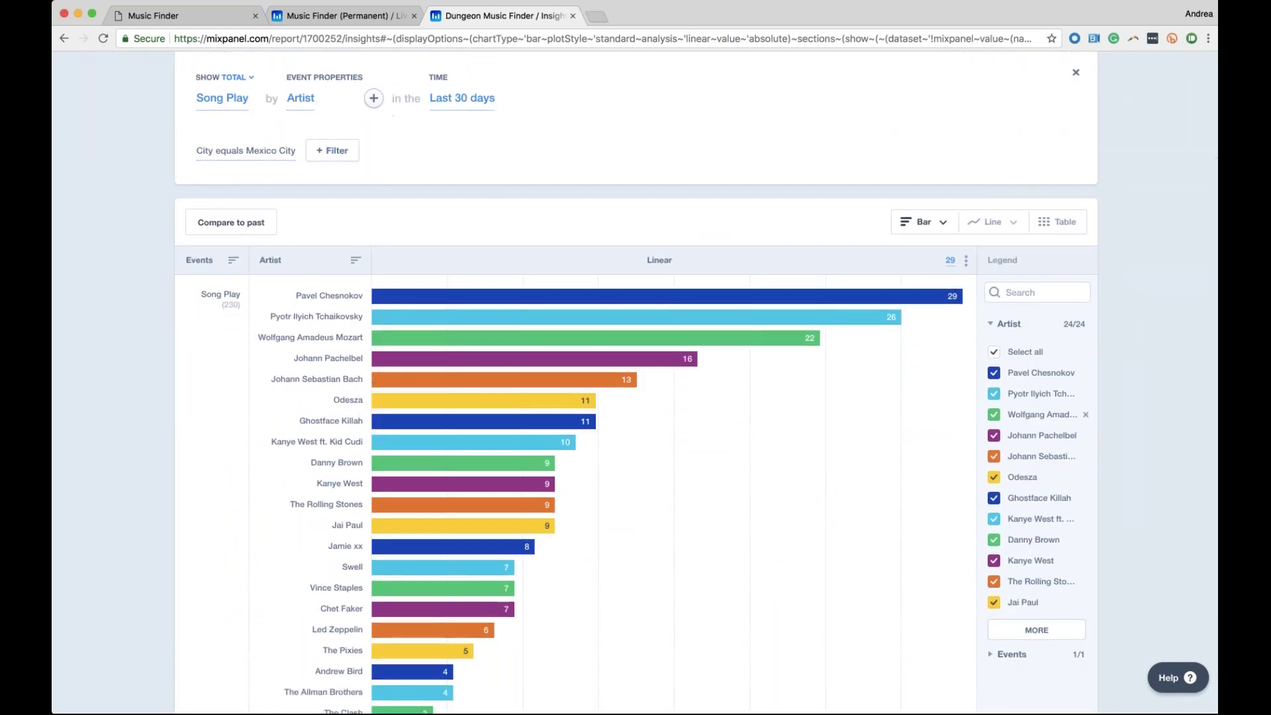
scroll(1040, 470, "down", 1)
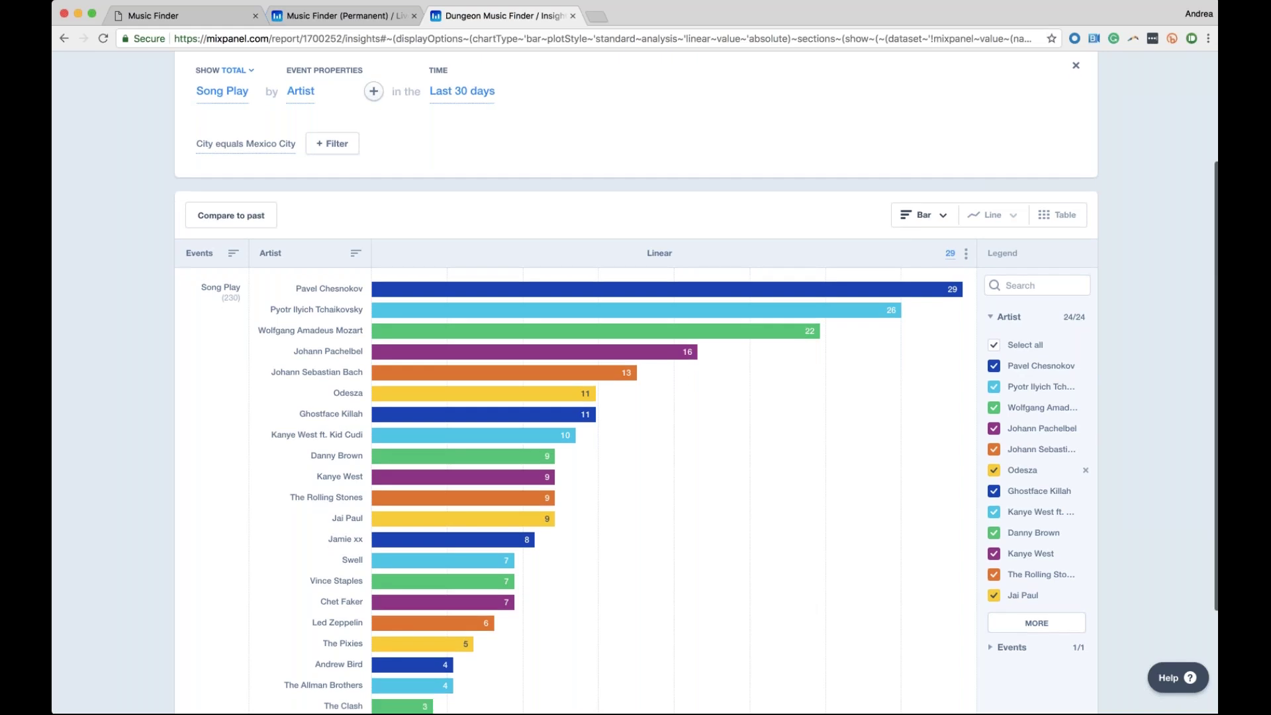
scroll(1033, 473, "down", 1)
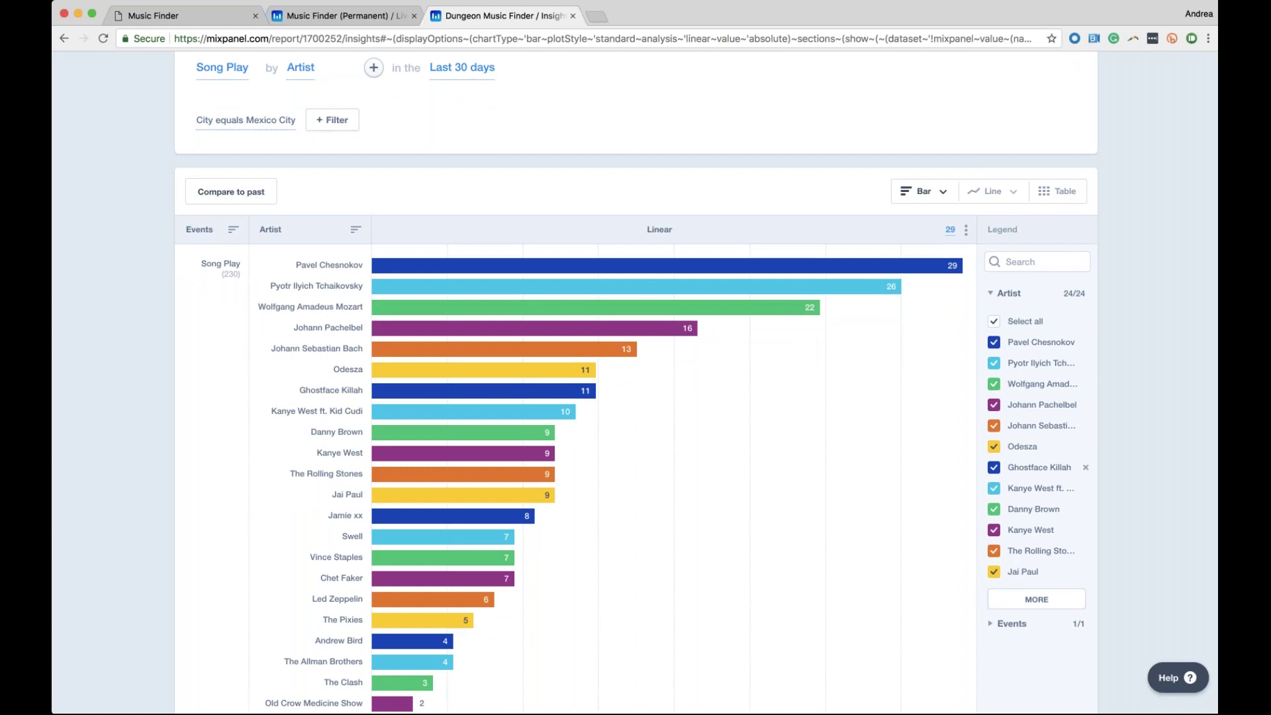
left_click(994, 343)
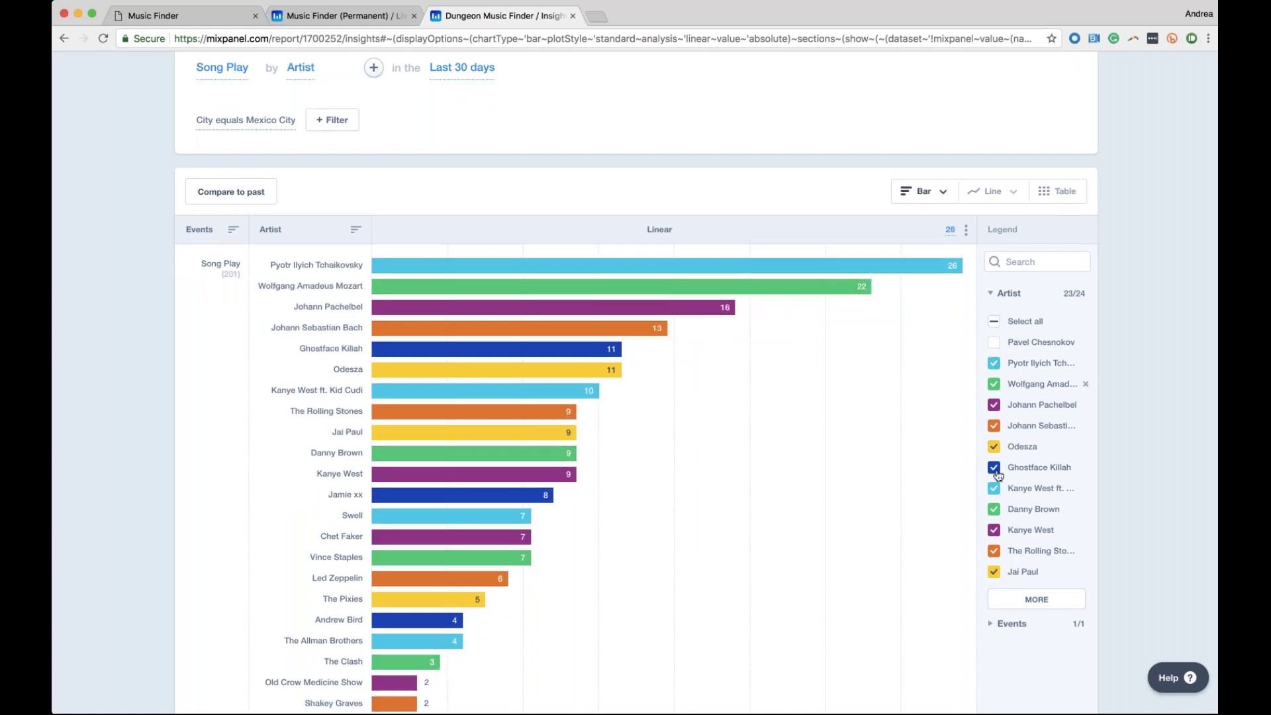
left_click(994, 572)
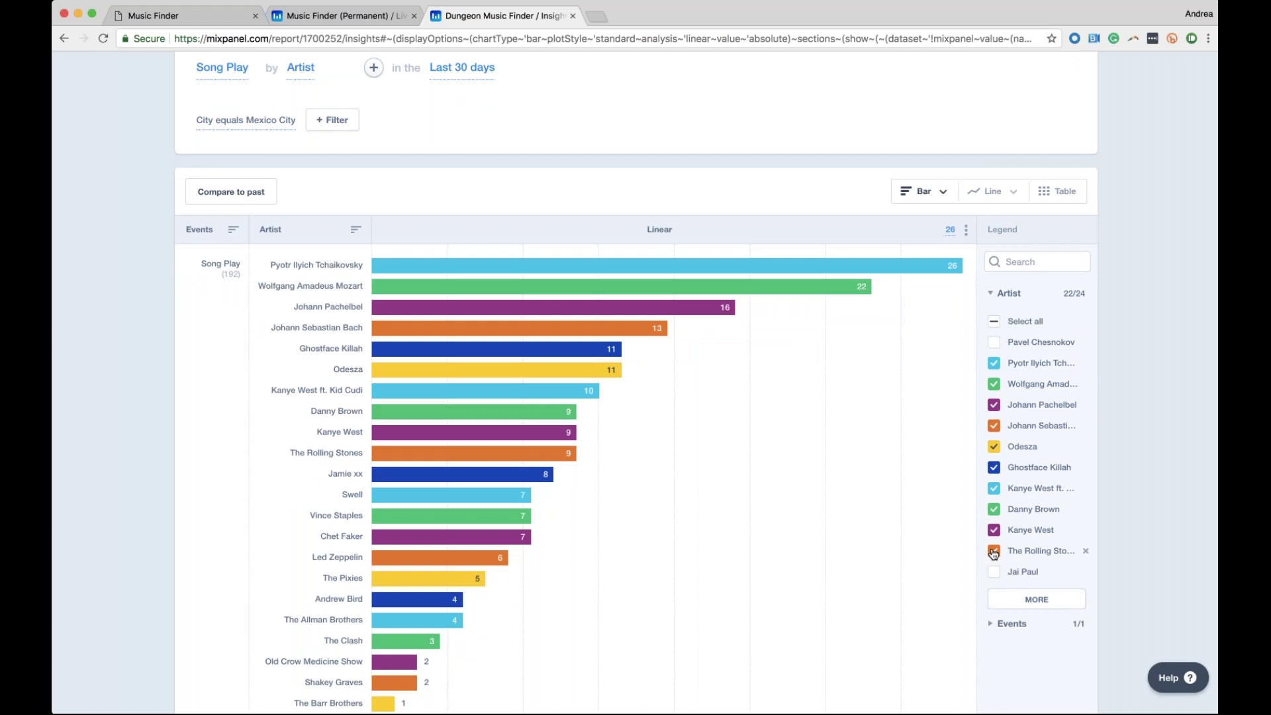
left_click(994, 552)
left_click(997, 448)
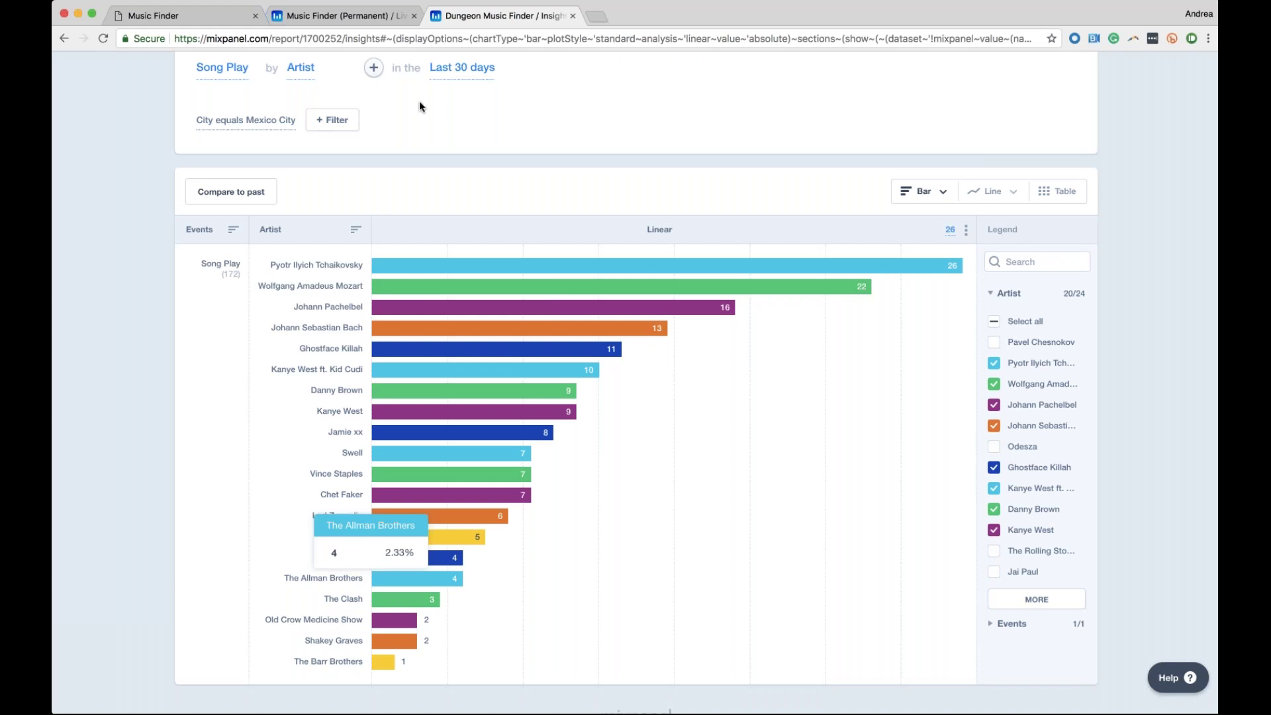
scroll(335, 74, "up", 2)
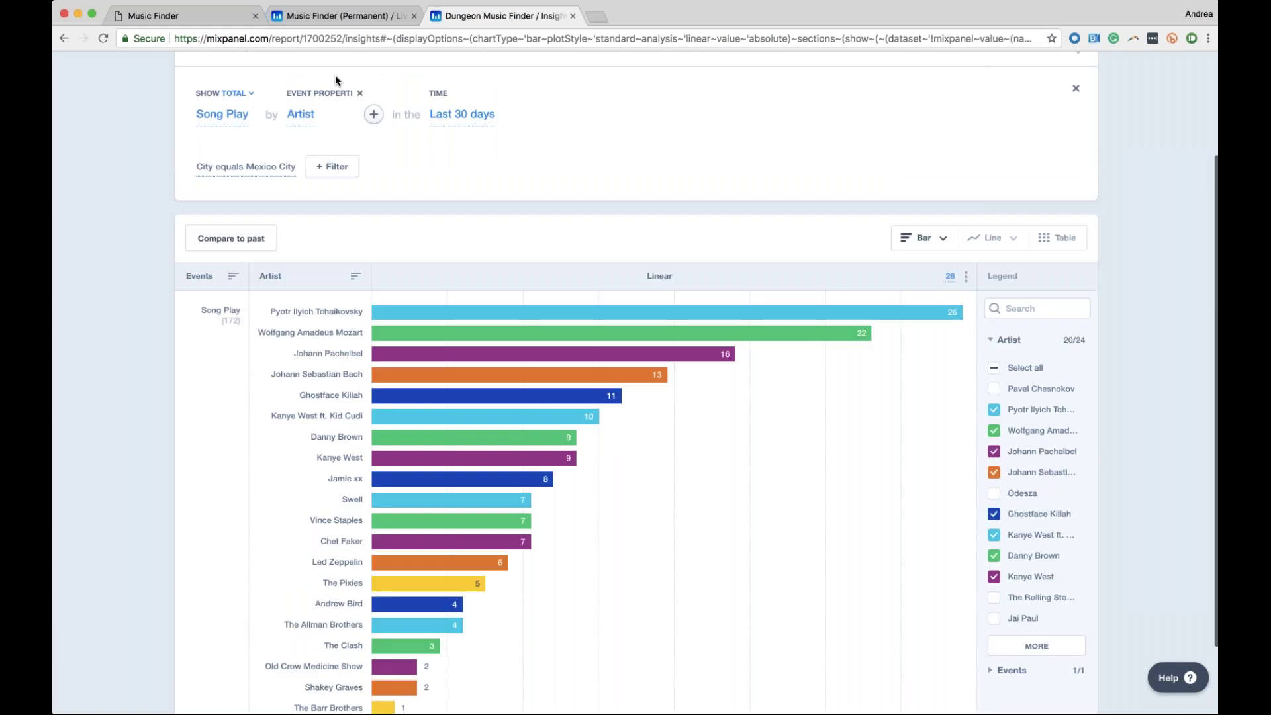
left_click(360, 93)
Replace the City filter with Artist equals Kanye West, dropping the Song Play total to 95
left_click(285, 166)
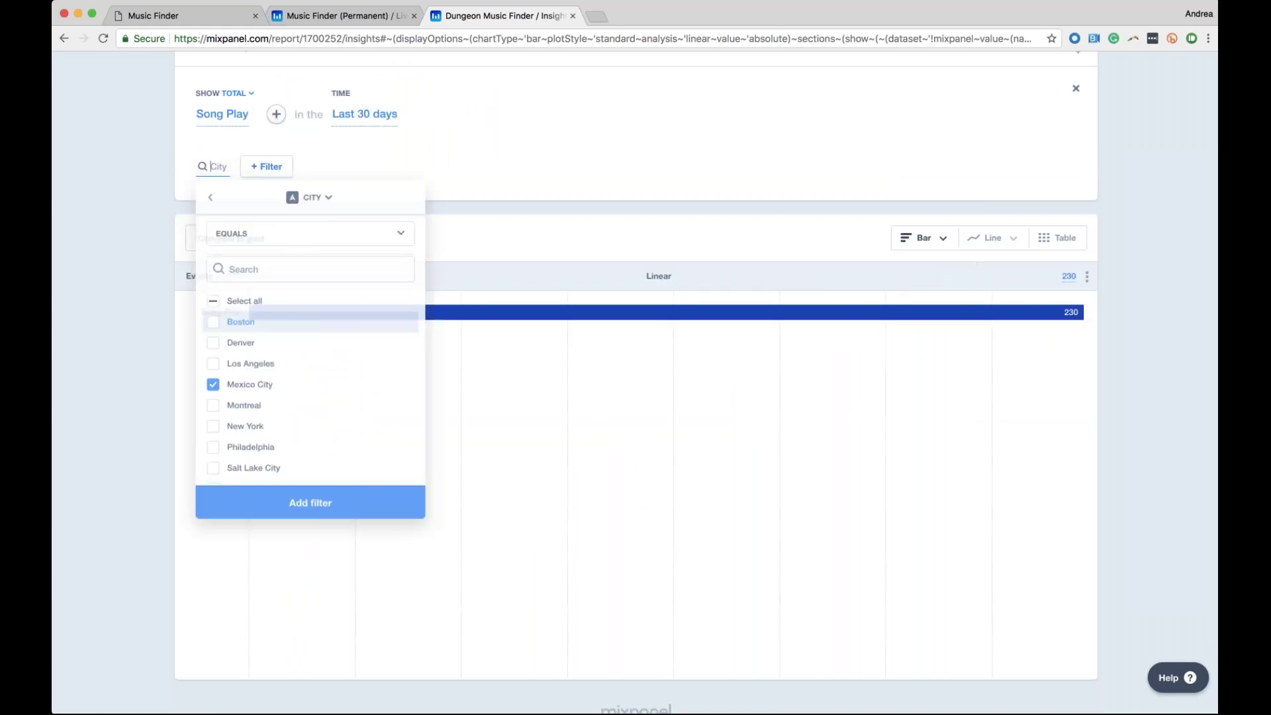
left_click(210, 198)
left_click(309, 229)
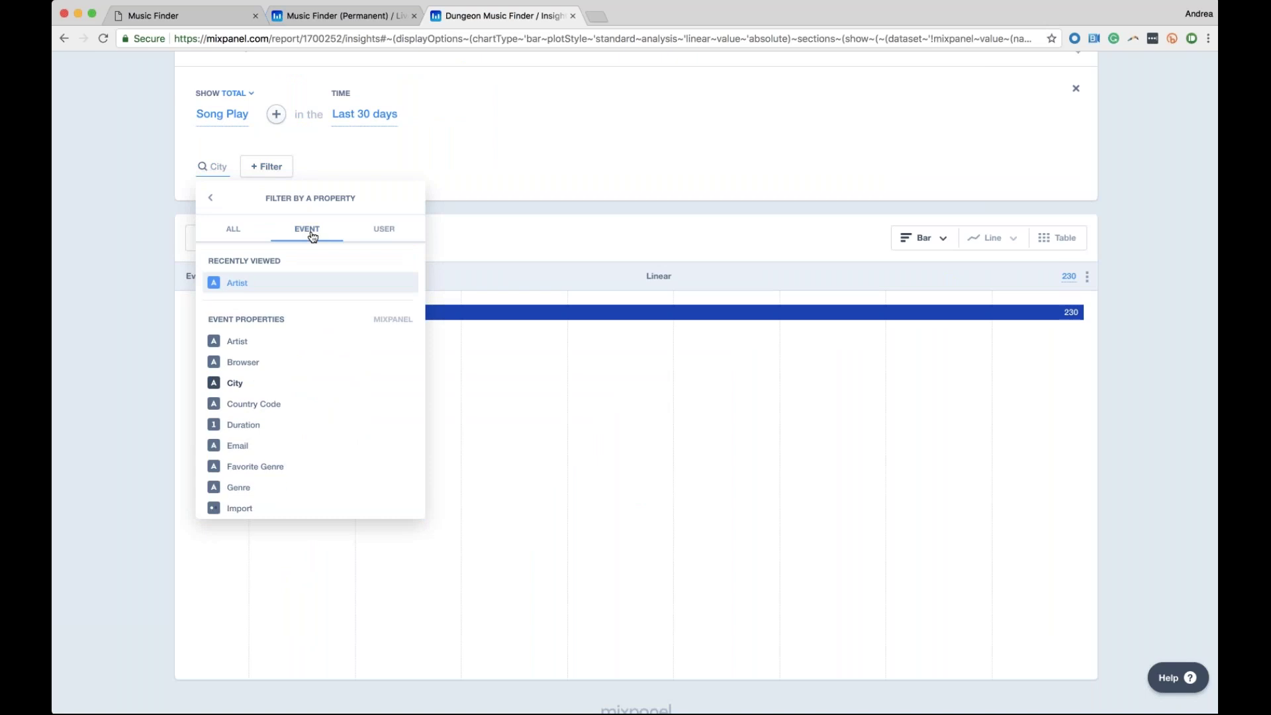
left_click(264, 281)
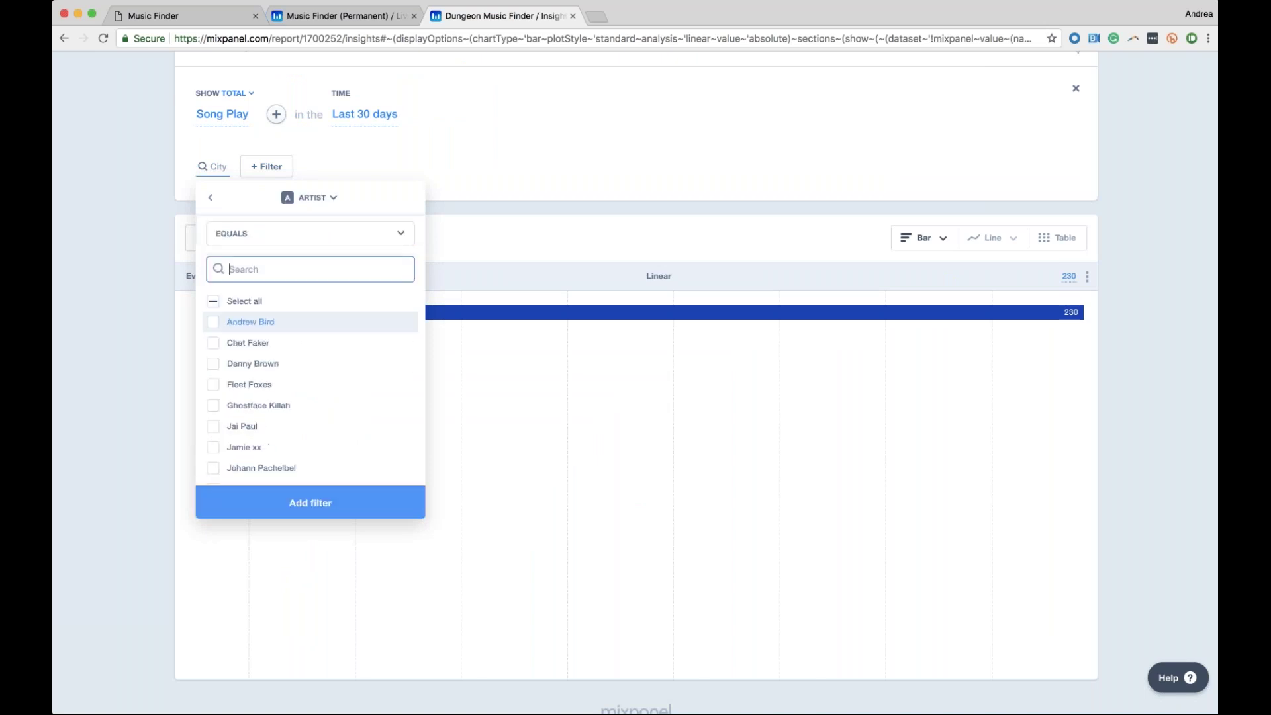
type("k")
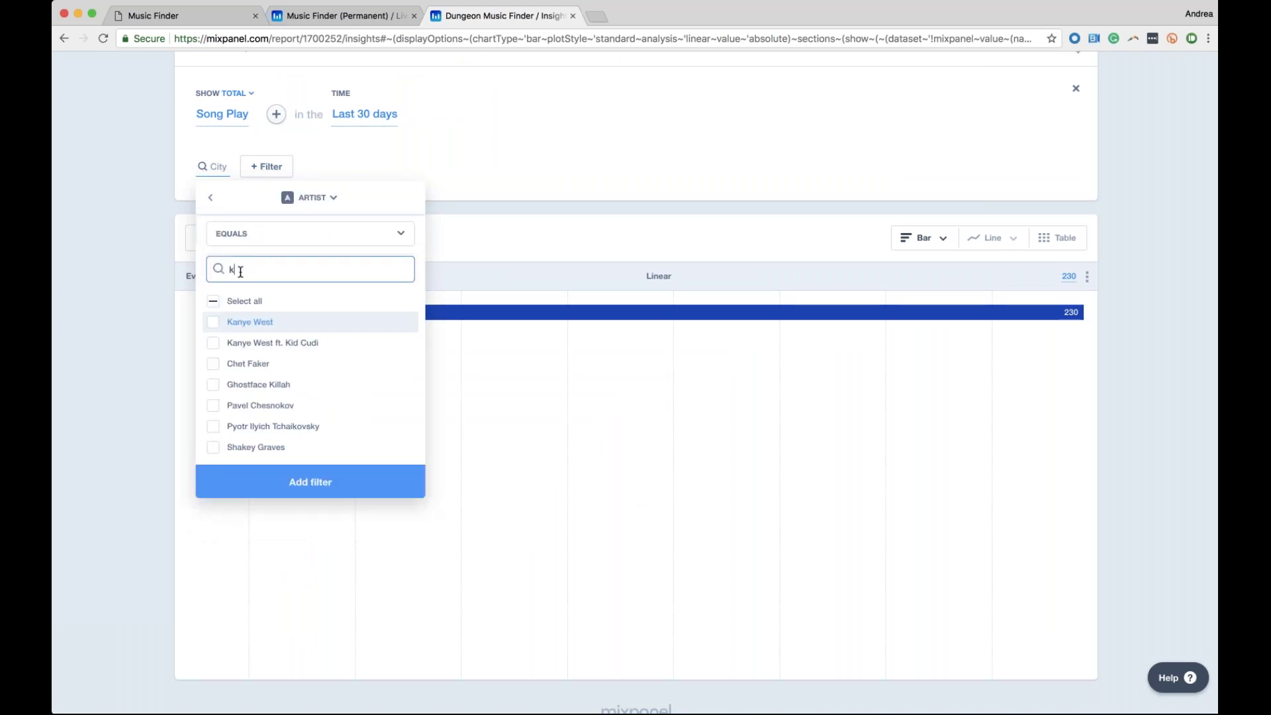
left_click(212, 322)
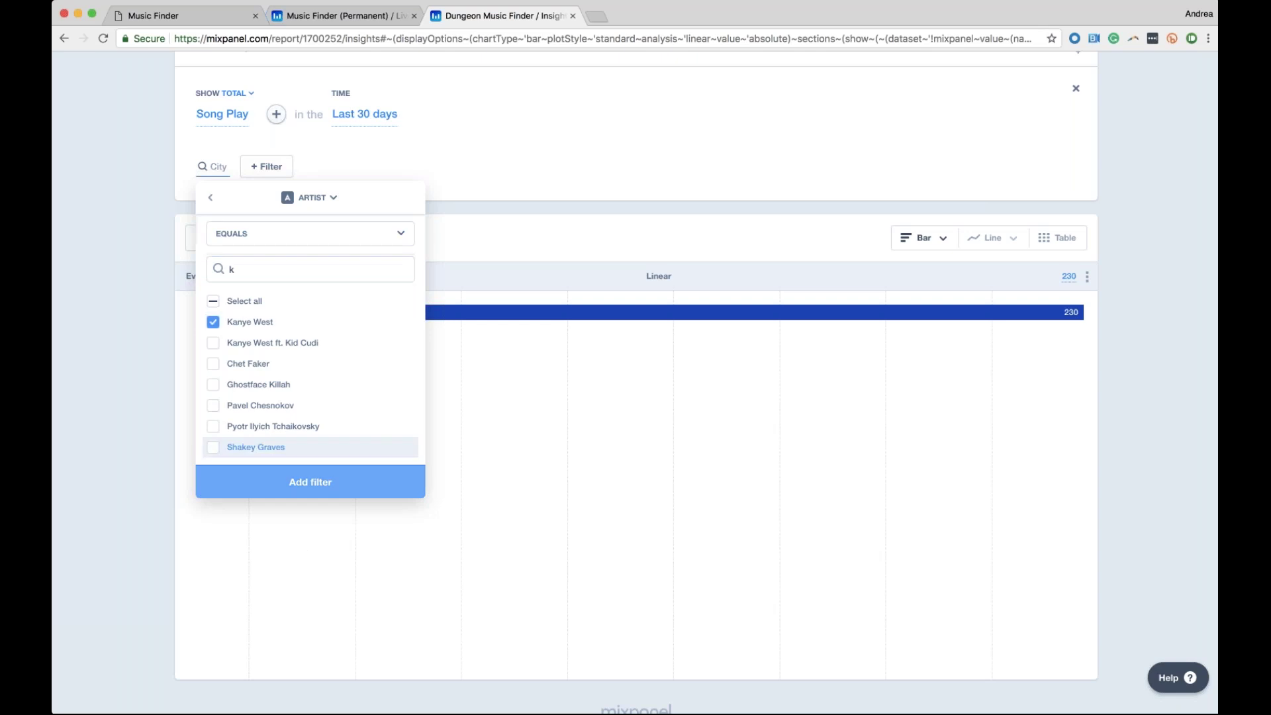
left_click(304, 482)
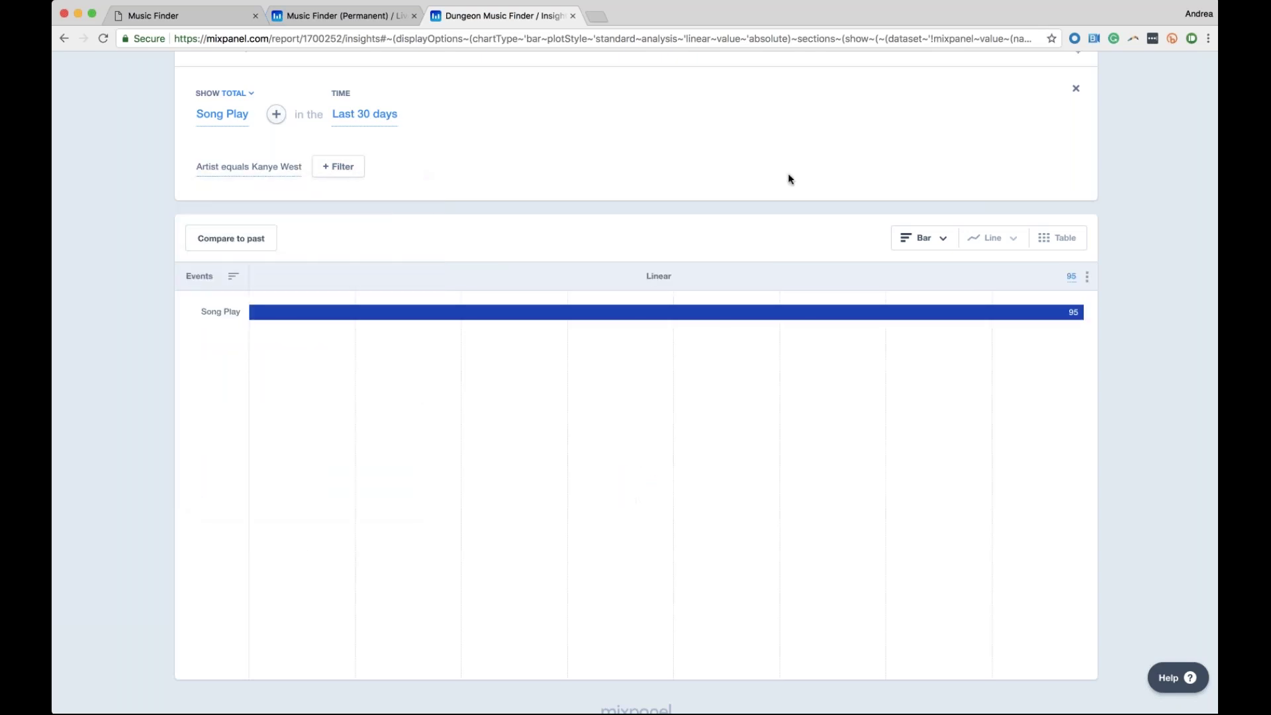
mouse_move(1077, 325)
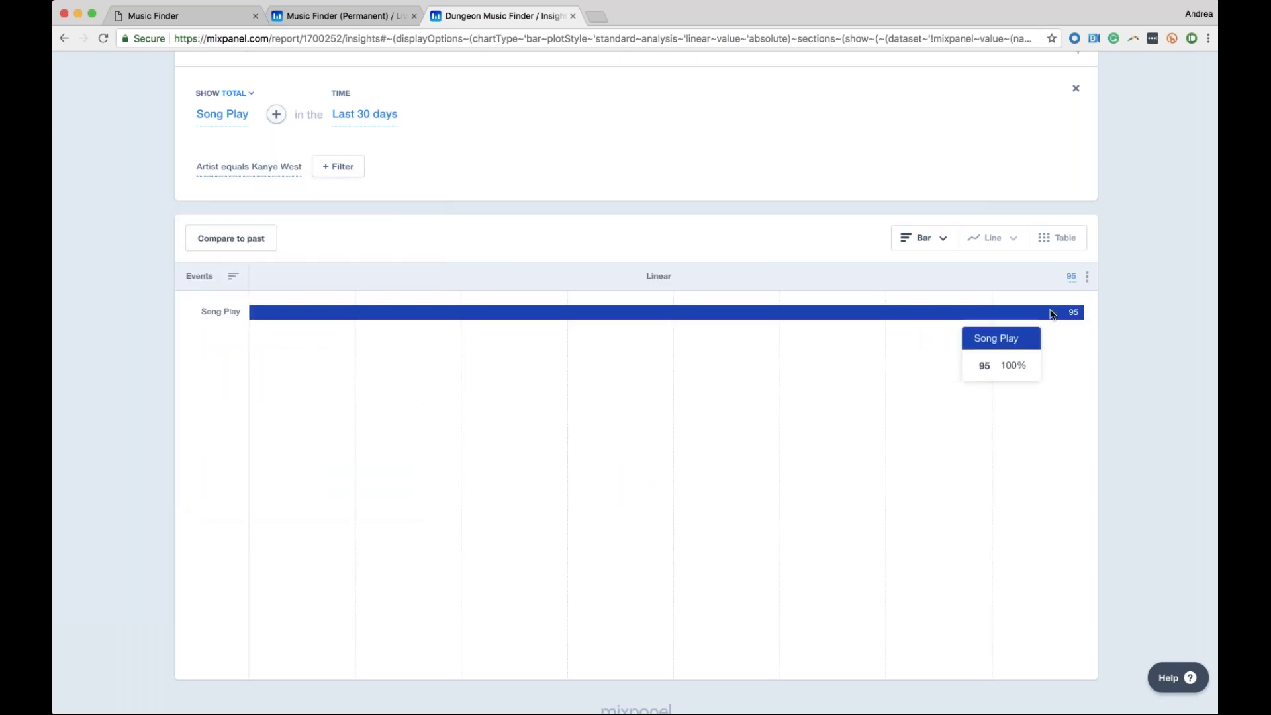
scroll(677, 351, "up", 3)
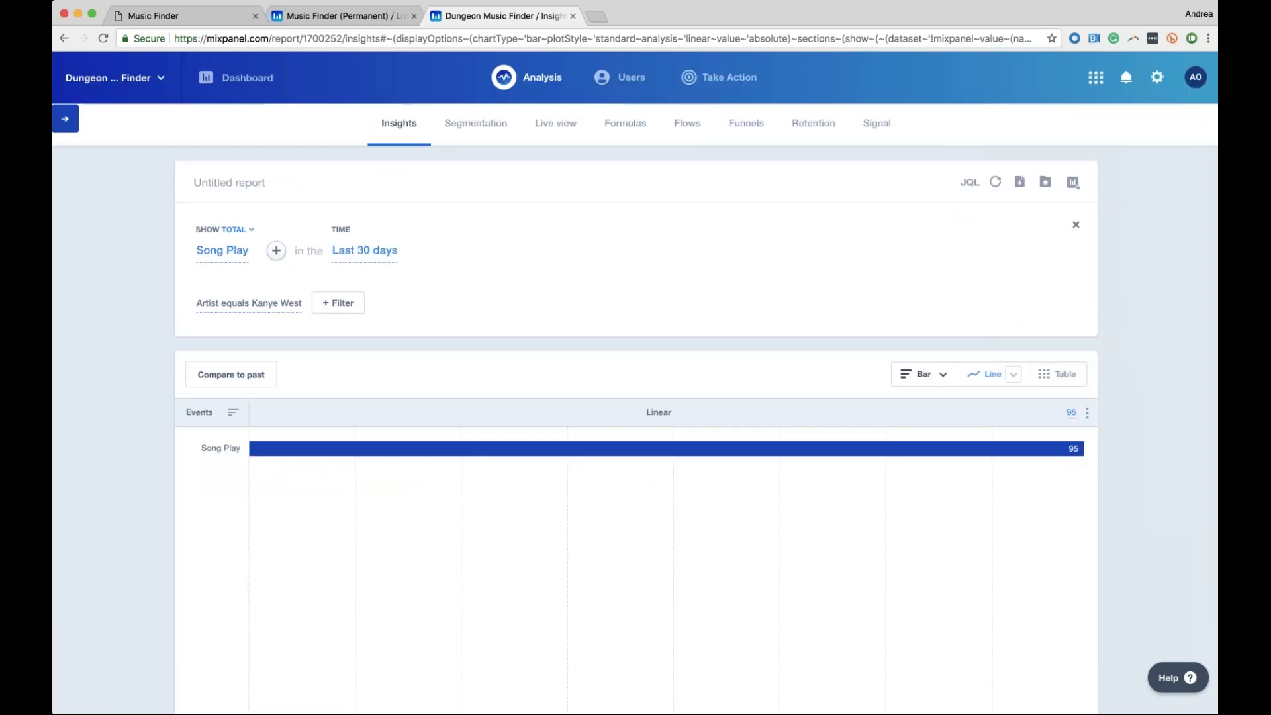
Remove the Kanye West artist filter
left_click(297, 303)
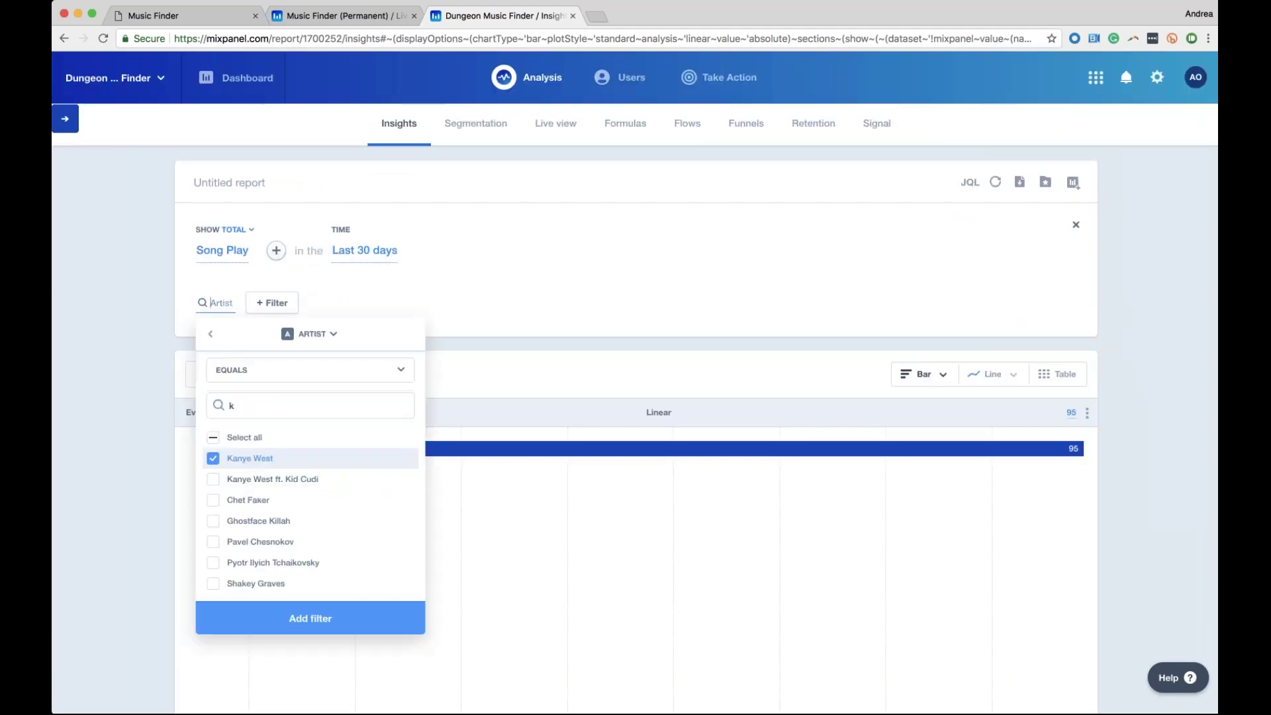
left_click(301, 292)
left_click(301, 293)
Re-add the Artist breakdown as one stacked bar, then reset the report to its defaults
left_click(276, 250)
left_click(301, 369)
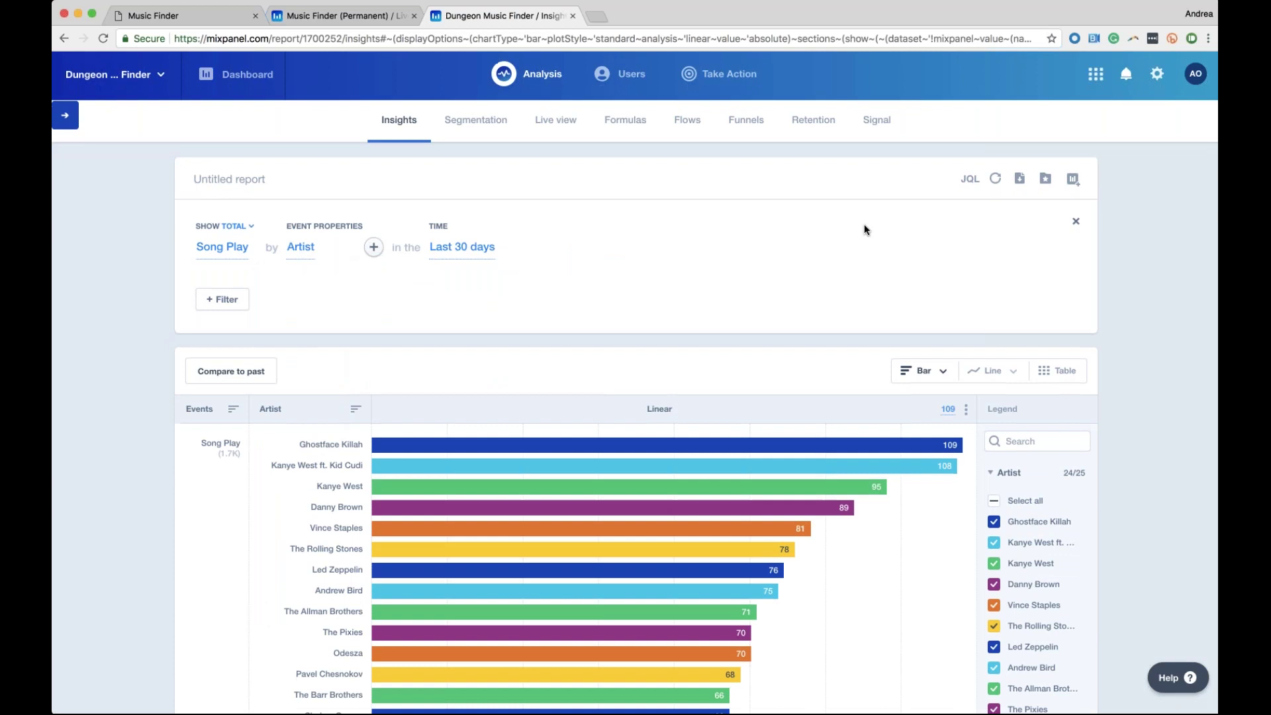
scroll(864, 228, "down", 3)
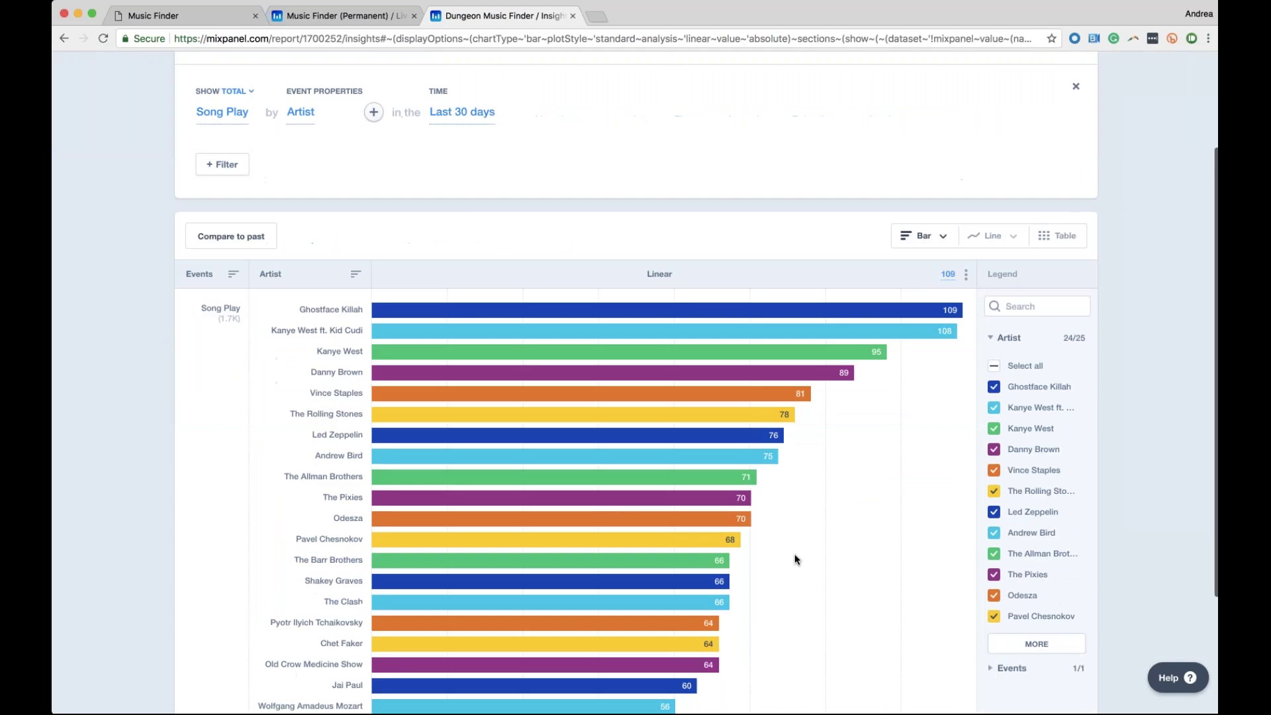
left_click(943, 236)
left_click(948, 287)
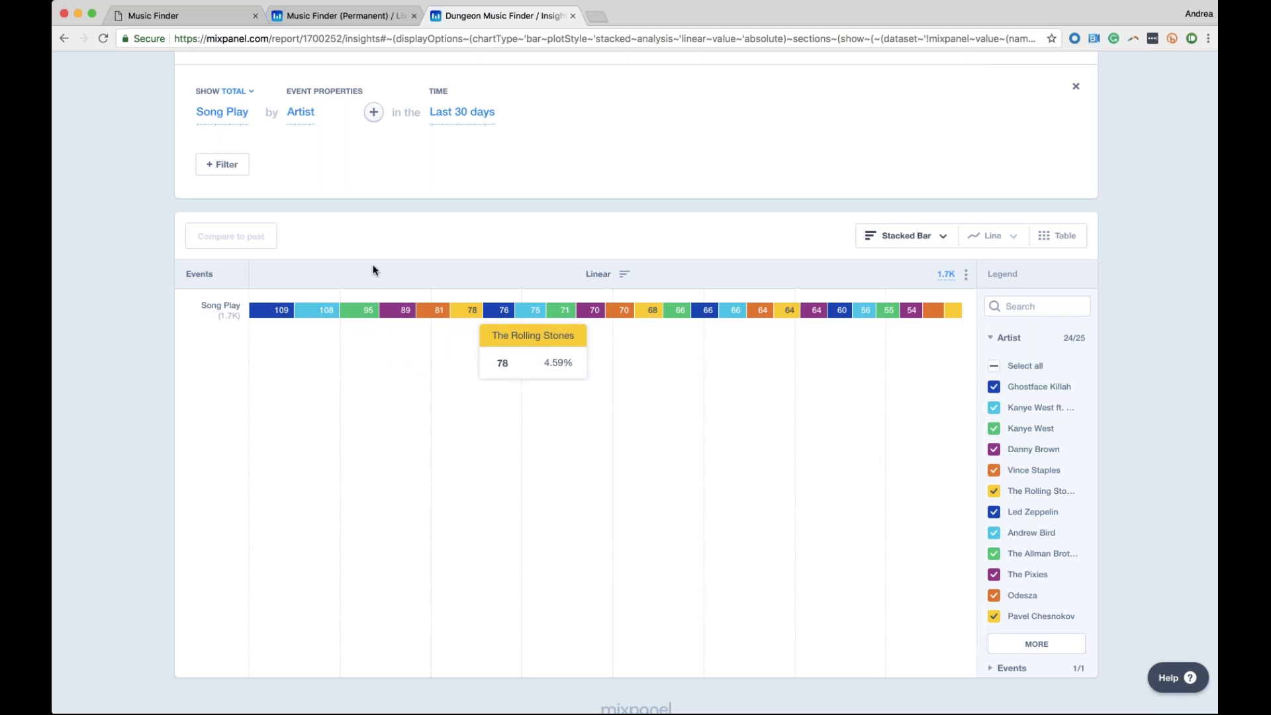
scroll(1044, 84, "down", 1)
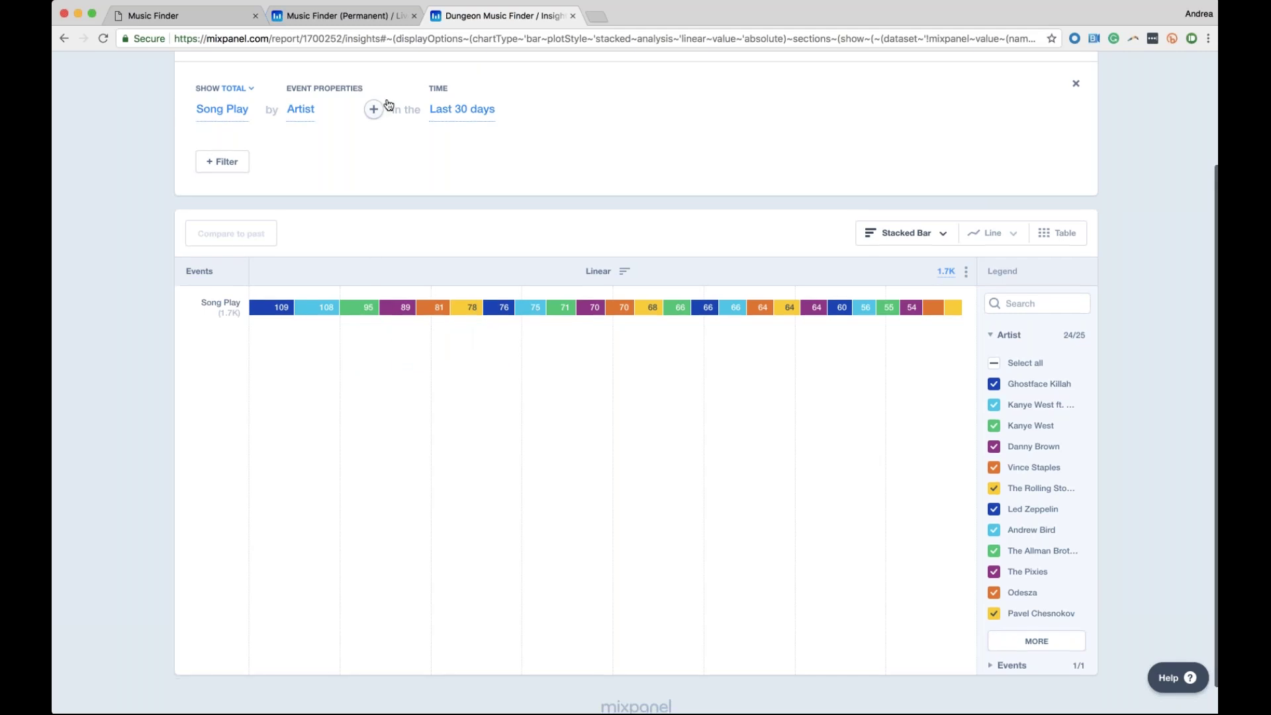
left_click(1037, 83)
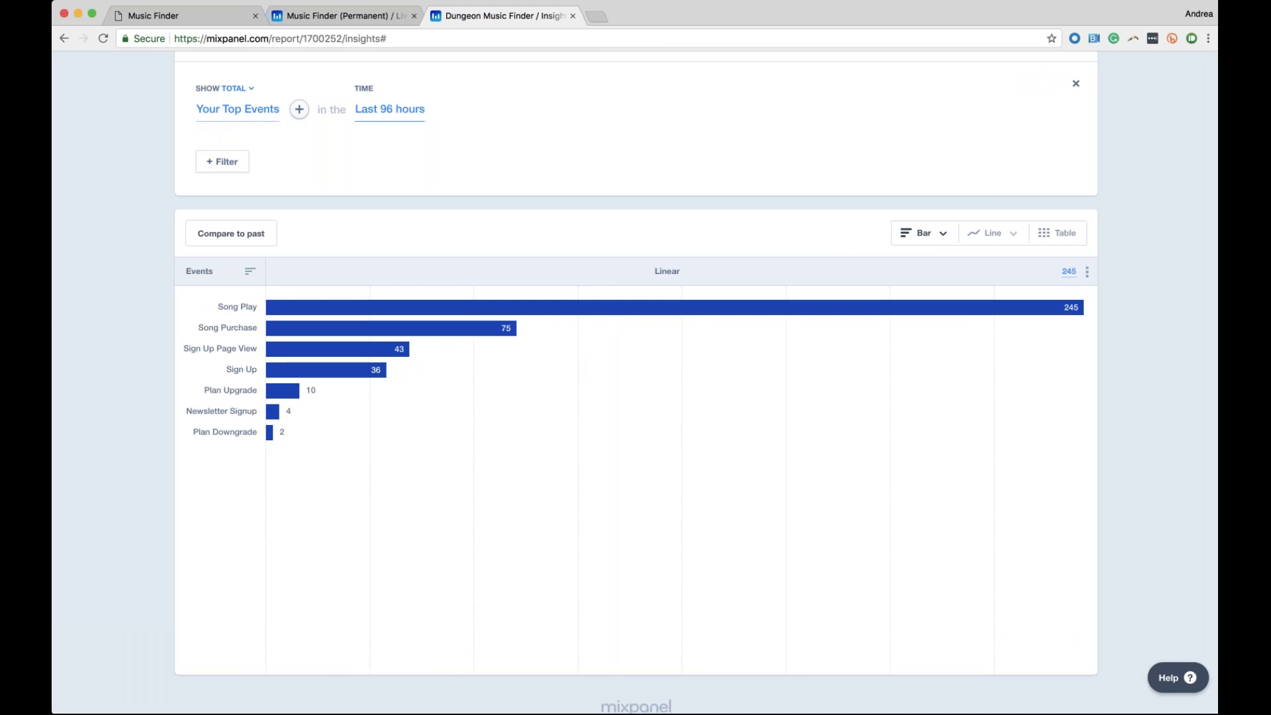
Switch the time range to the previous day preset
left_click(386, 111)
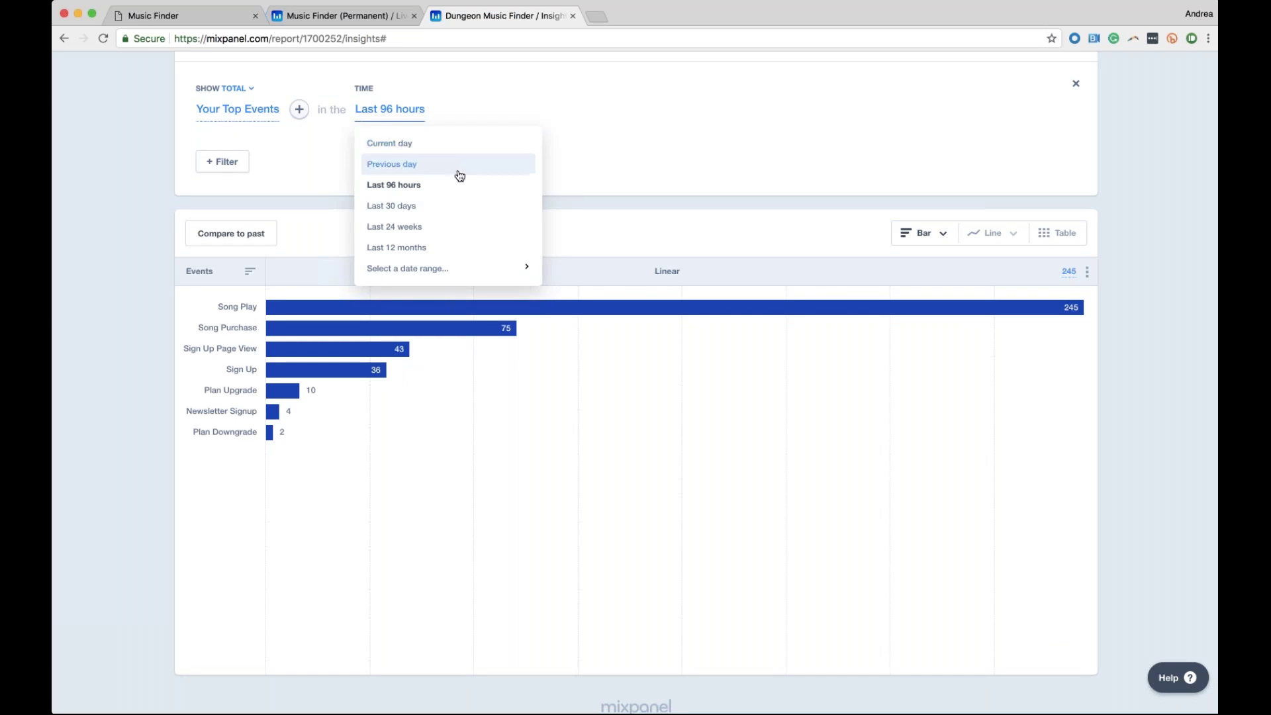
left_click(380, 164)
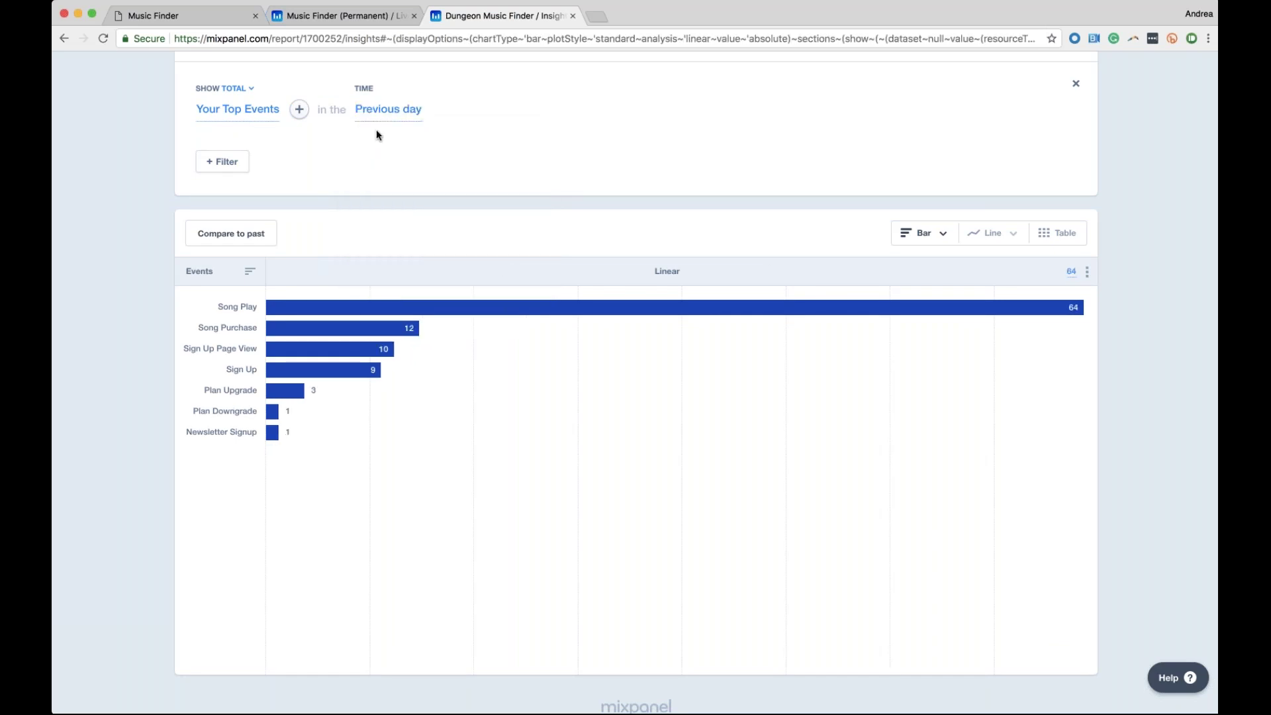
left_click(388, 109)
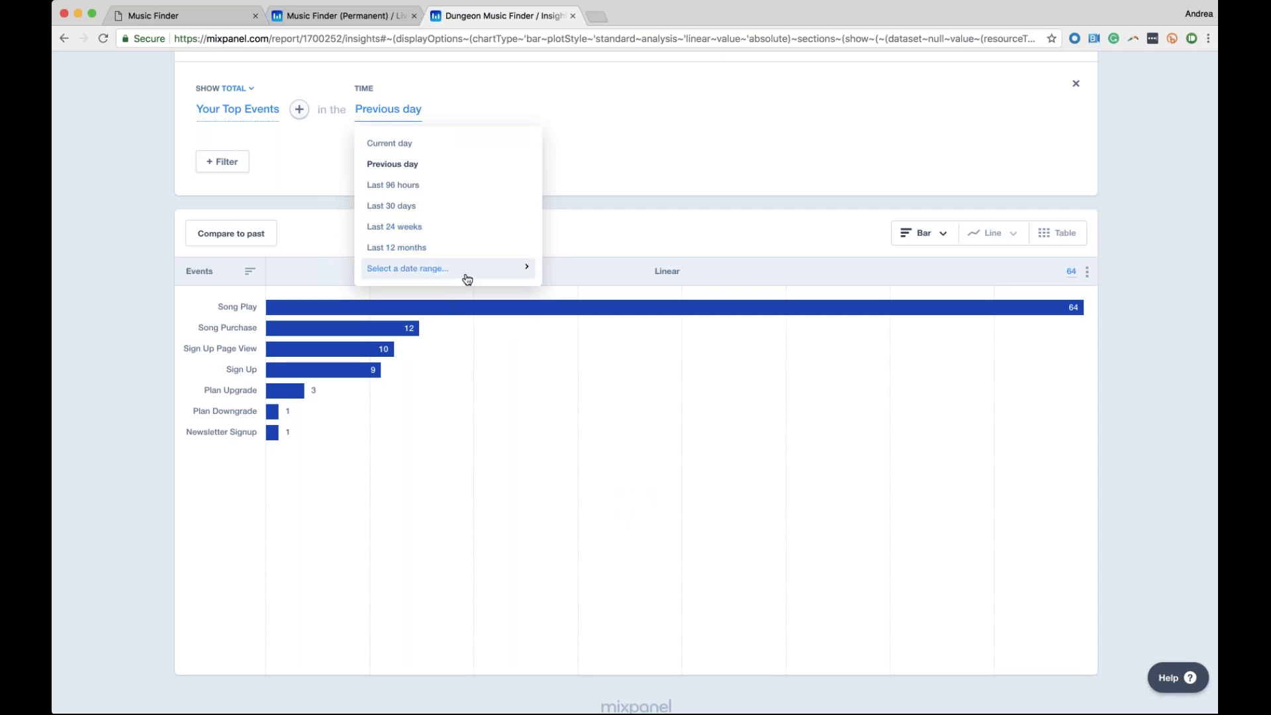
key("Down")
Browse the custom range types and time units, then return to the presets unchanged
left_click(468, 279)
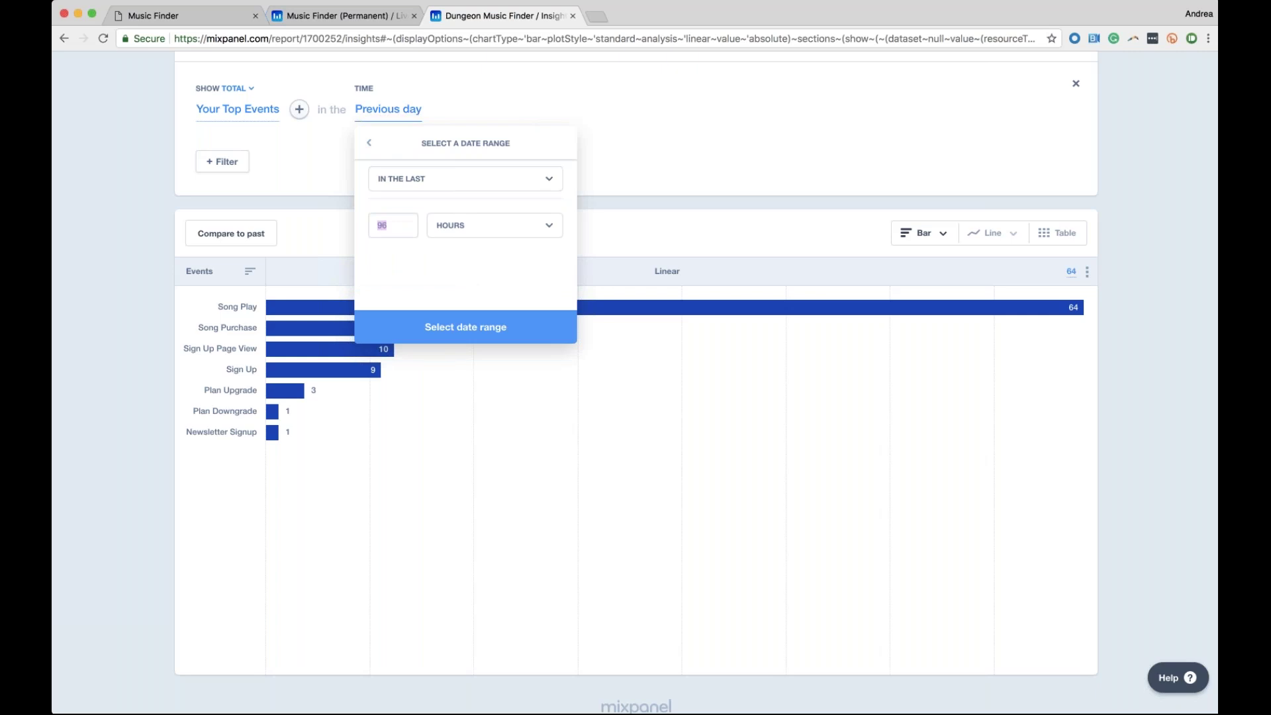
left_click(549, 184)
left_click(549, 183)
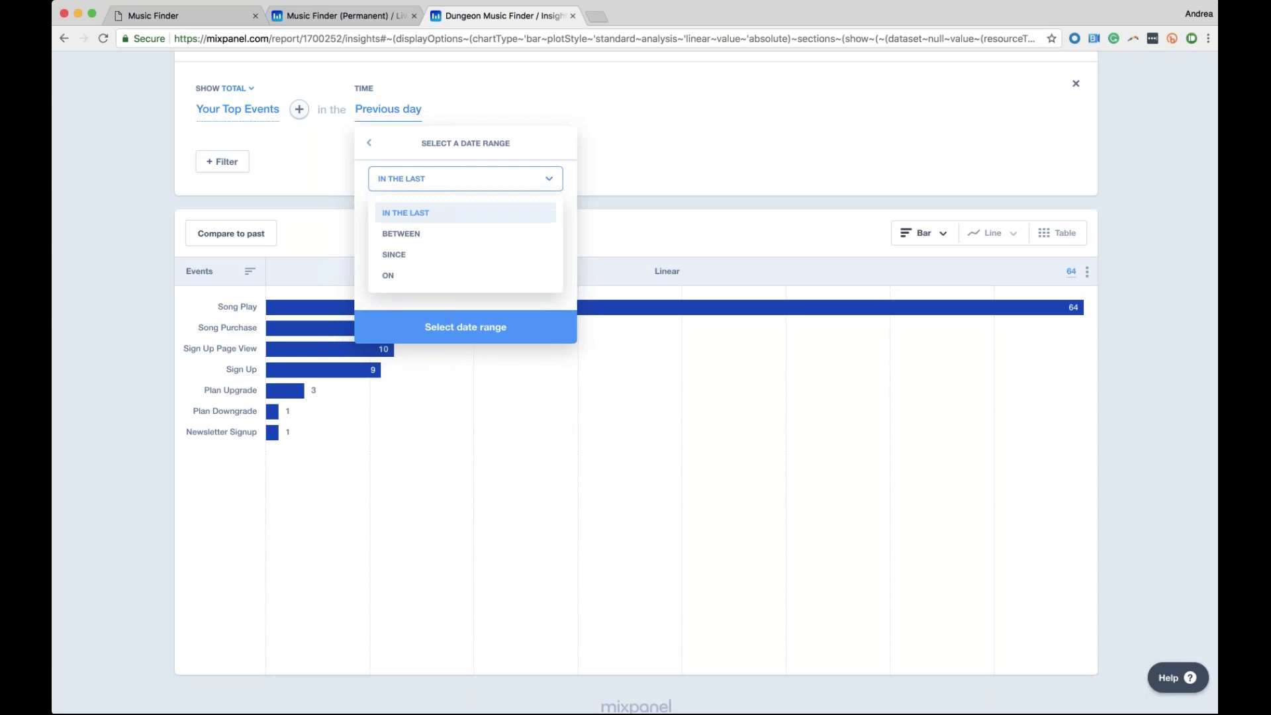
left_click(479, 295)
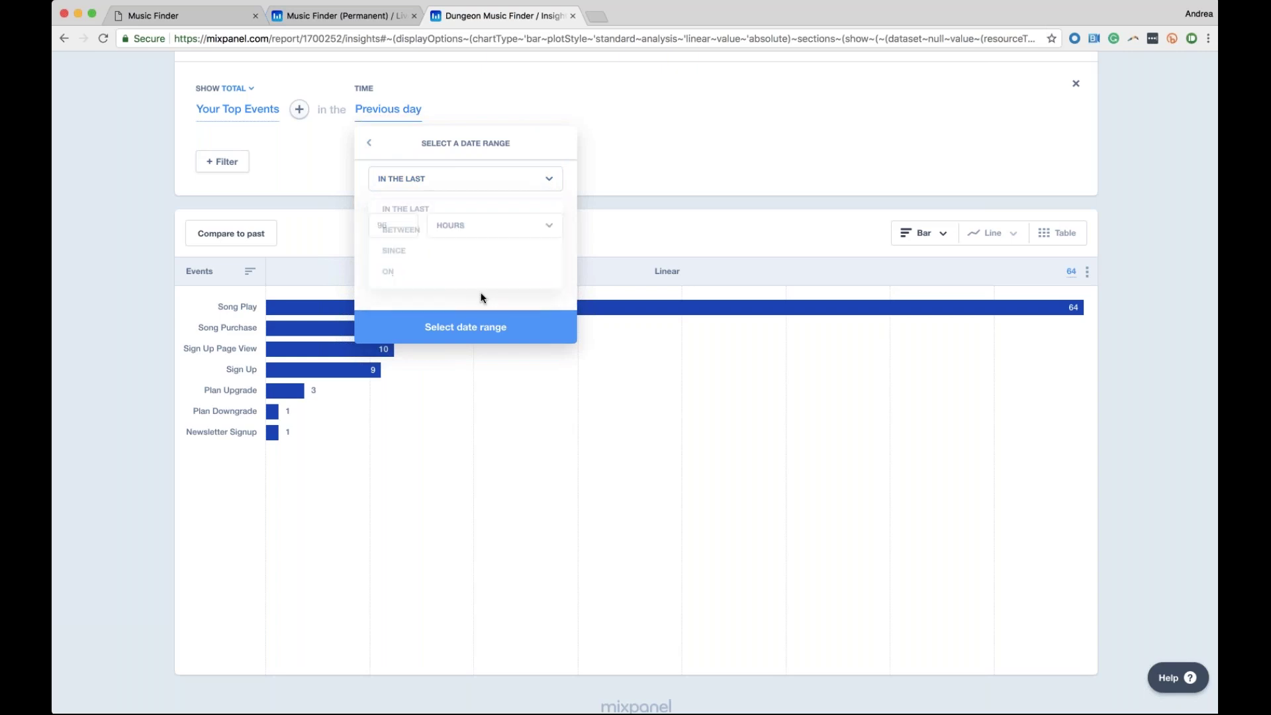
left_click(470, 235)
left_click(470, 235)
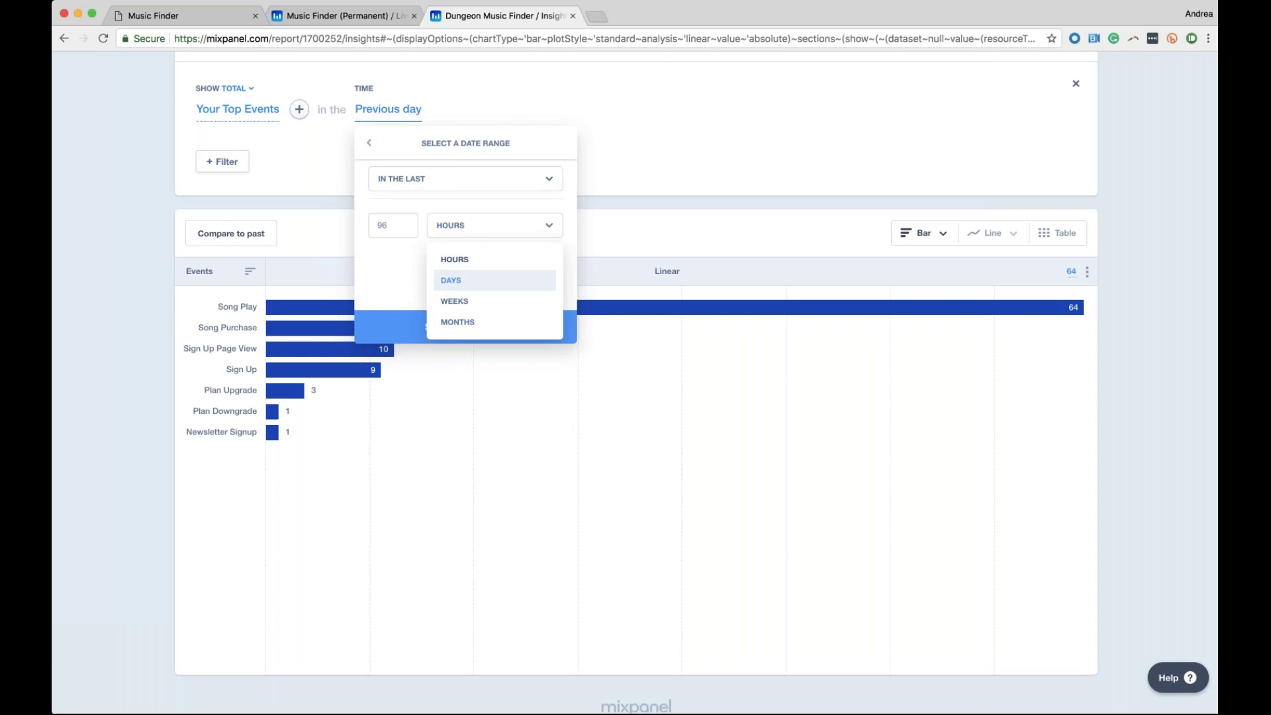
left_click(371, 144)
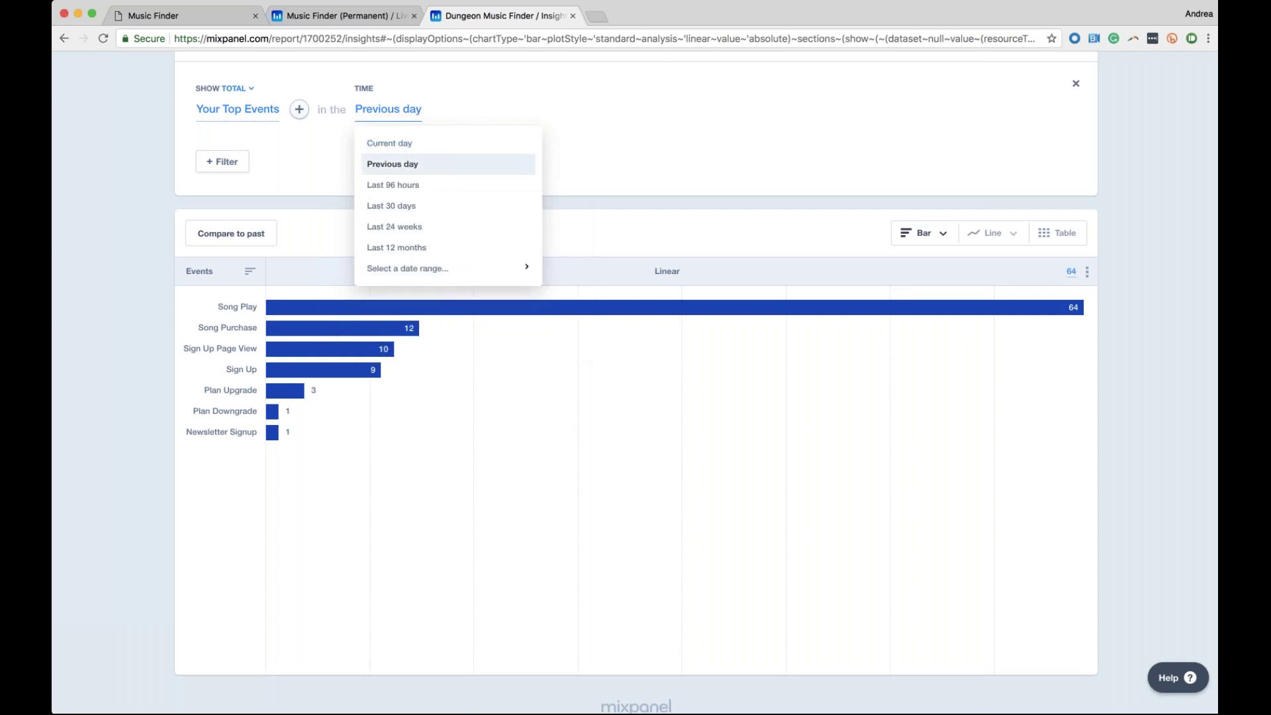
Set a custom range between Jul 8 and Jul 14, 2018
left_click(516, 267)
left_click(482, 188)
left_click(448, 234)
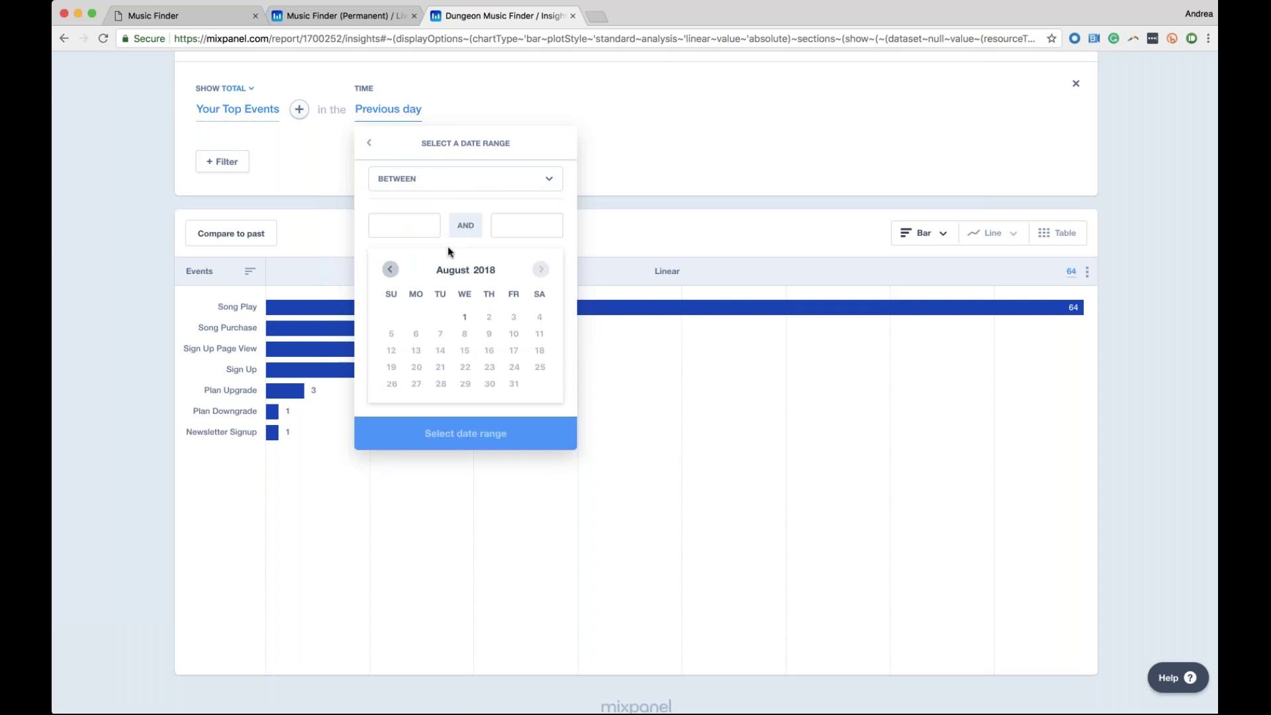
left_click(390, 269)
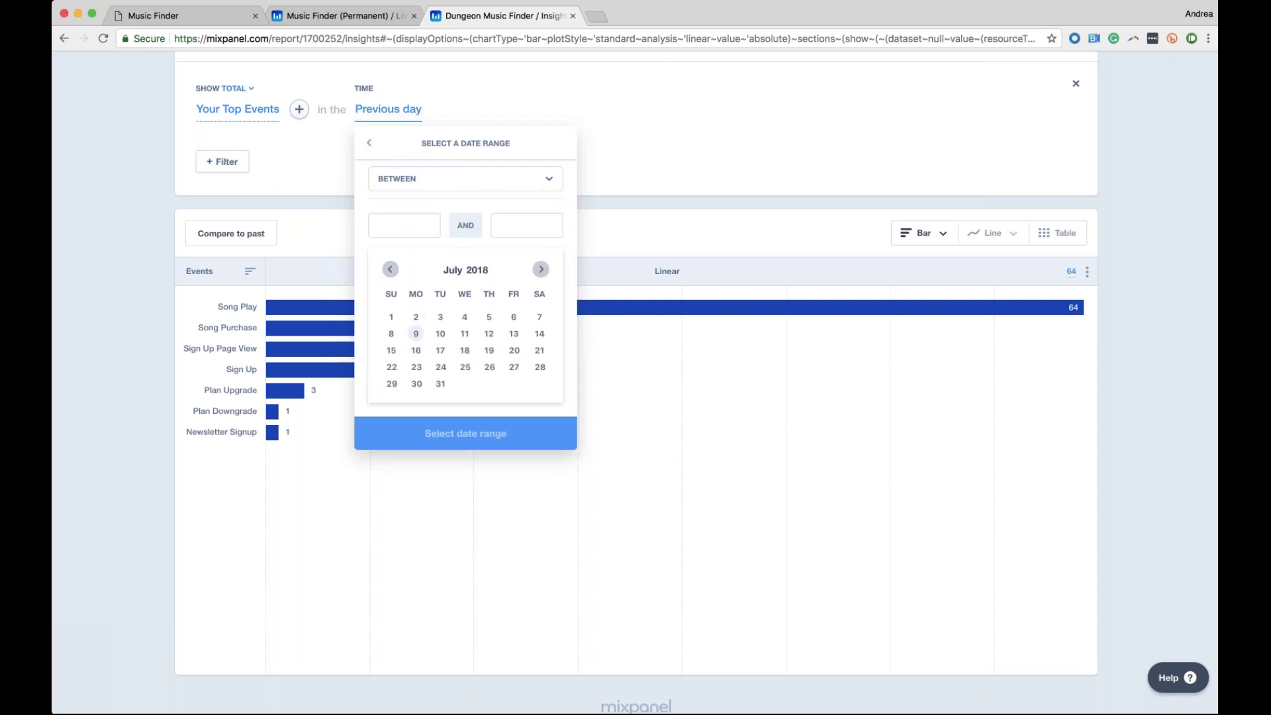
left_click(393, 336)
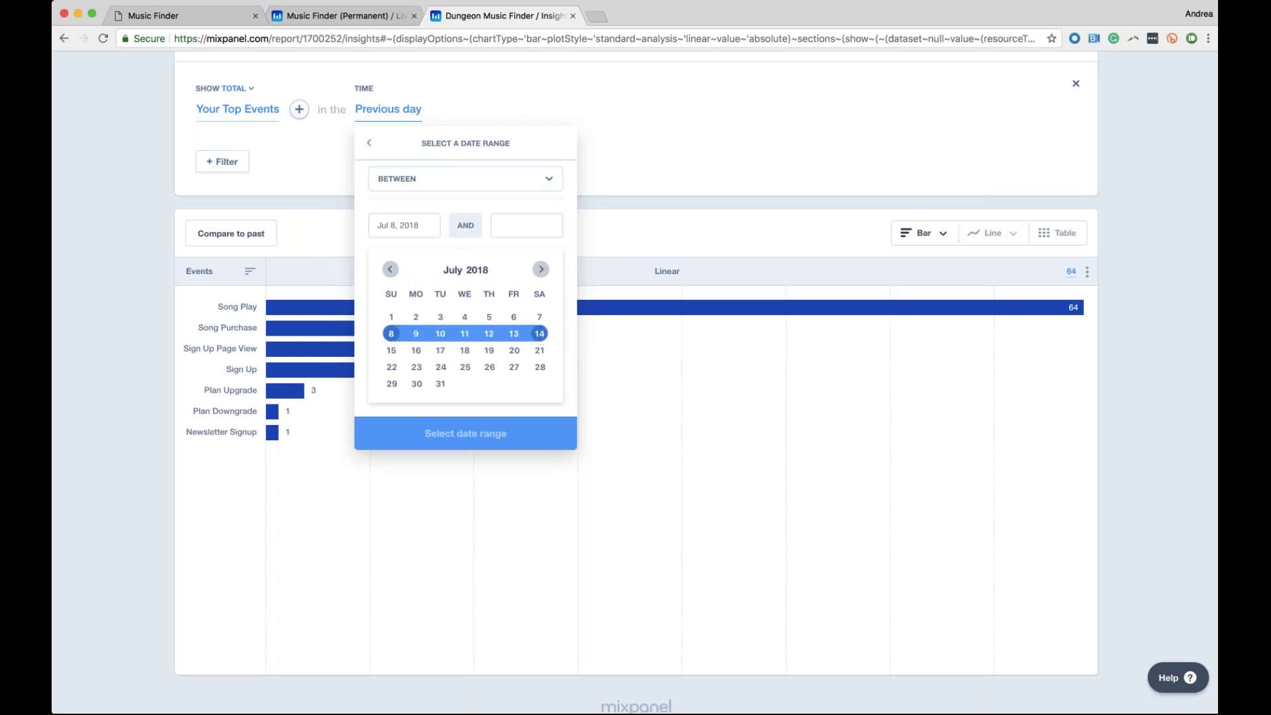
left_click(539, 334)
left_click(465, 433)
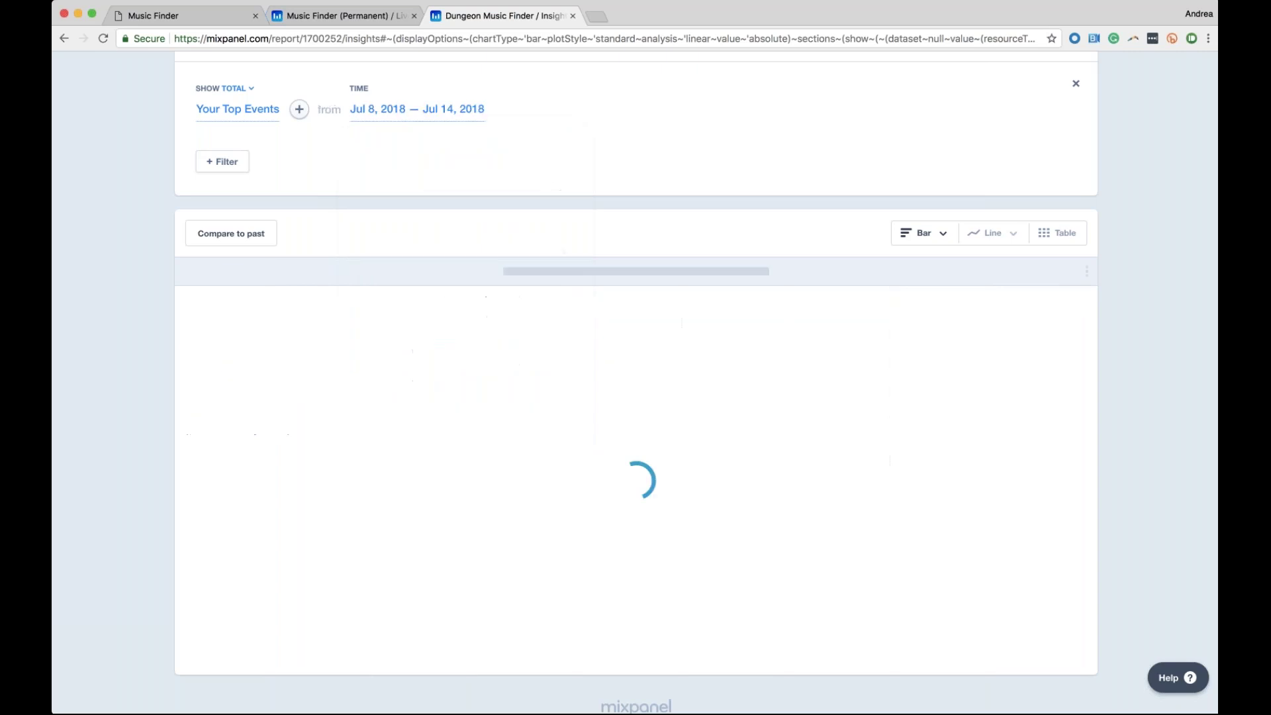
Change the time range to since Jul 8, 2018
scroll(491, 312, "down", 1)
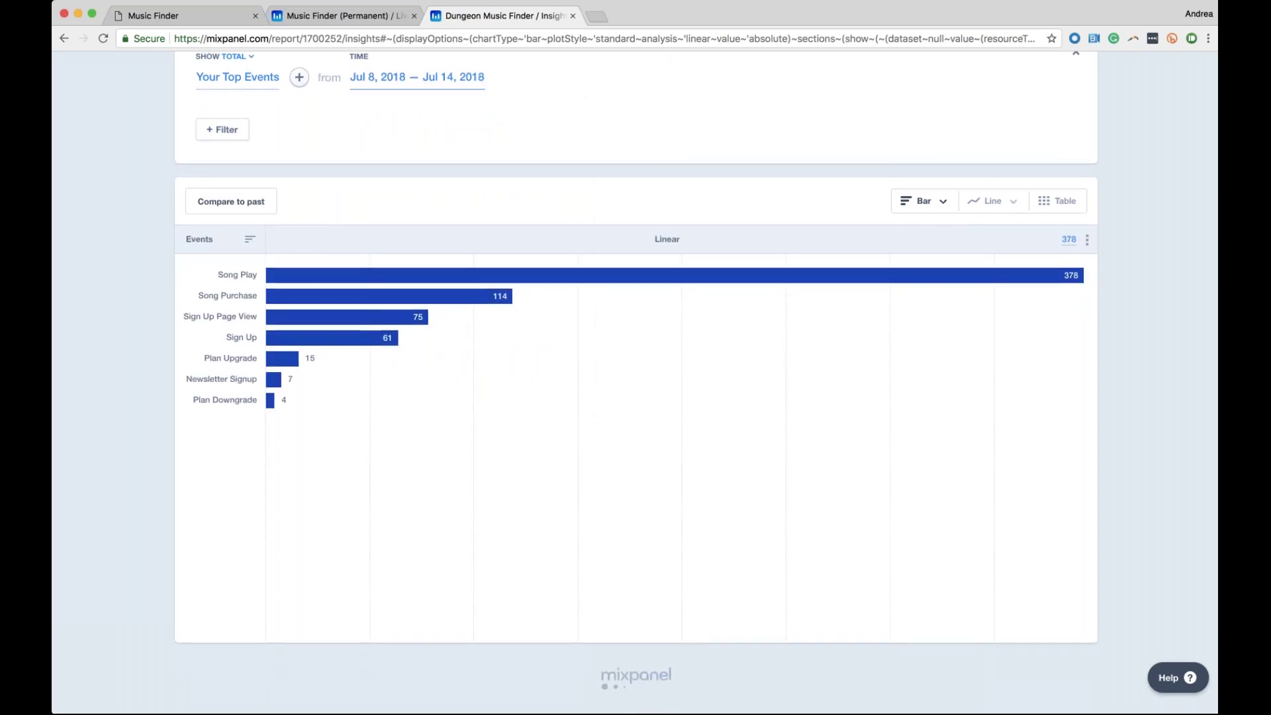
left_click(417, 78)
left_click(454, 148)
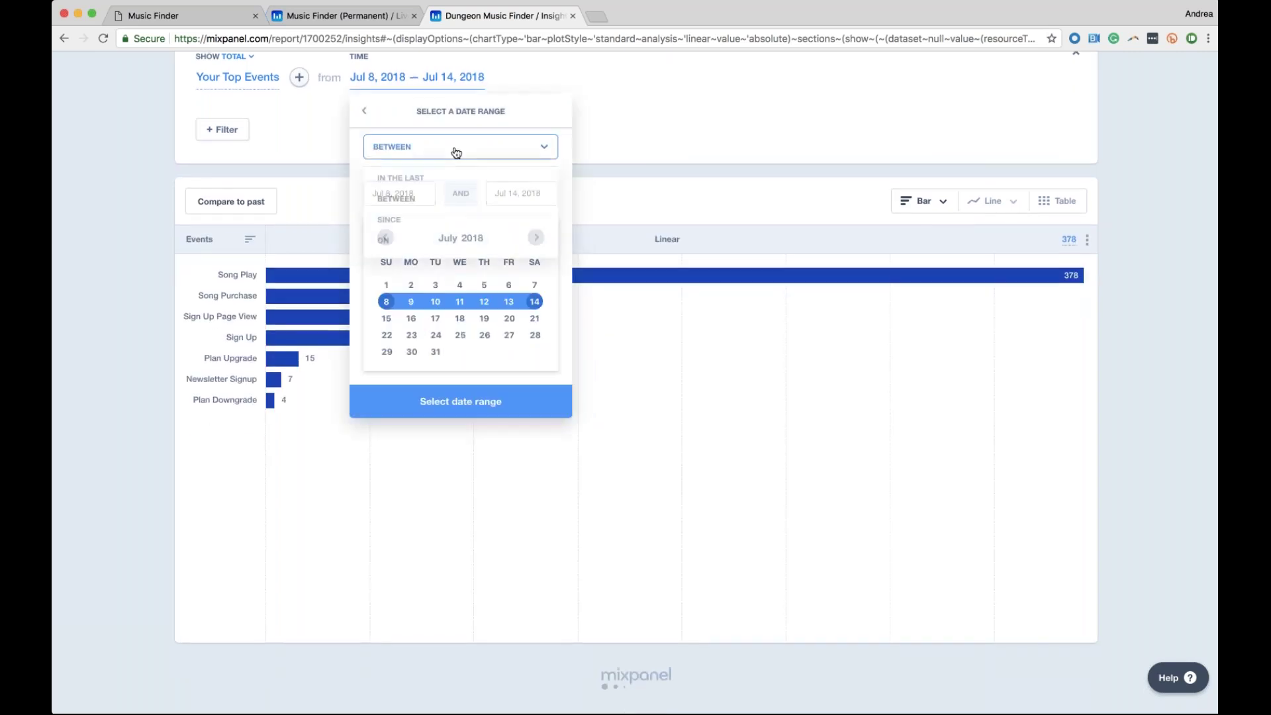
left_click(388, 222)
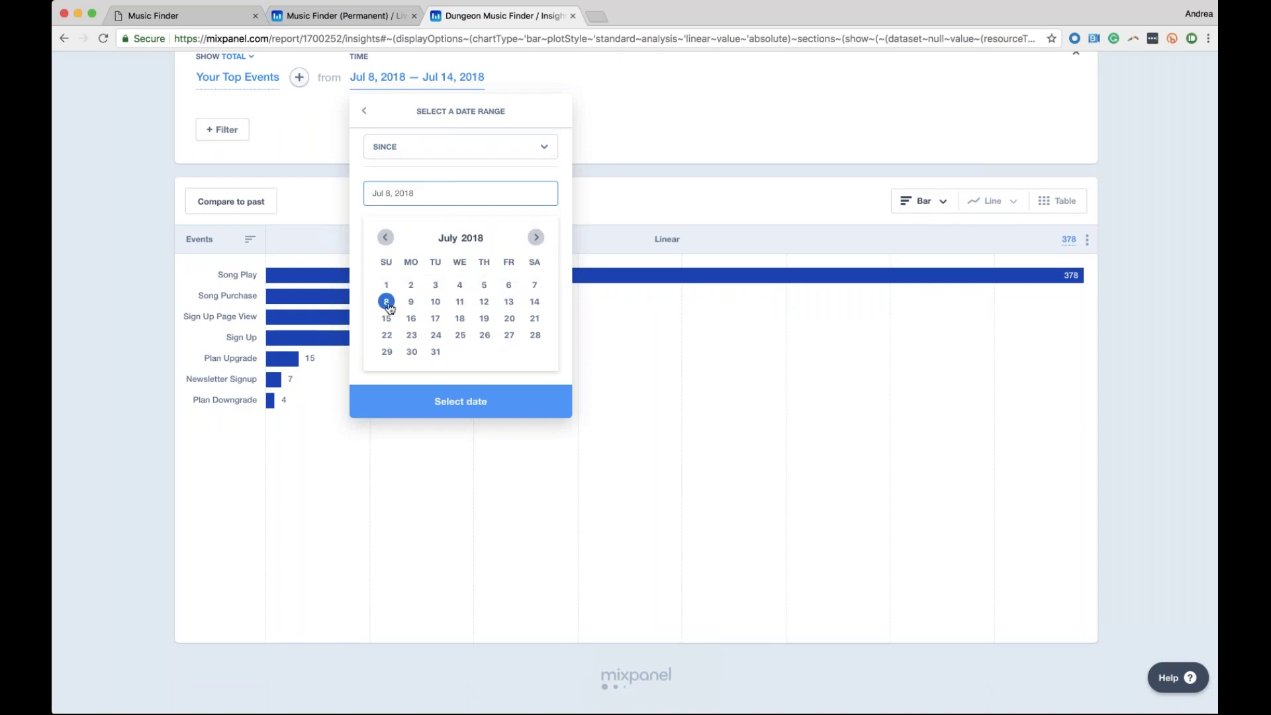
left_click(479, 408)
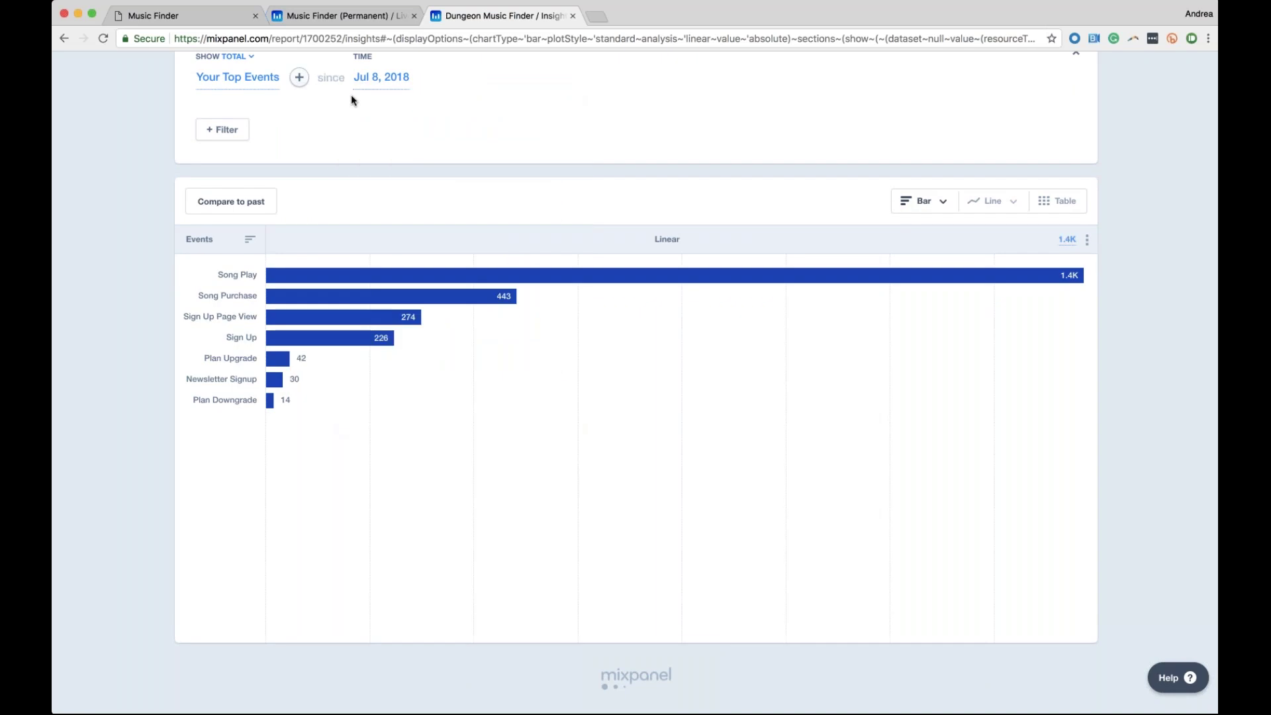
Narrow the range to the single day Jul 10, 2018, with Song Play at 59
left_click(396, 78)
left_click(463, 147)
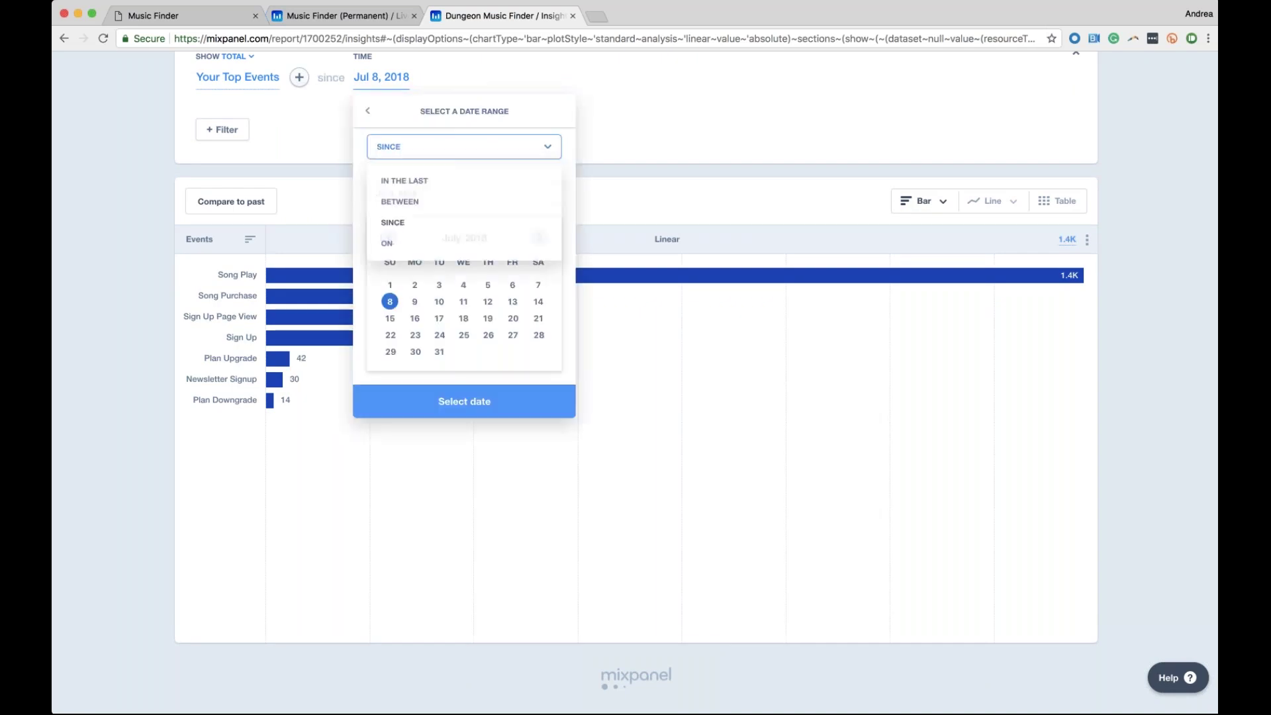
left_click(410, 222)
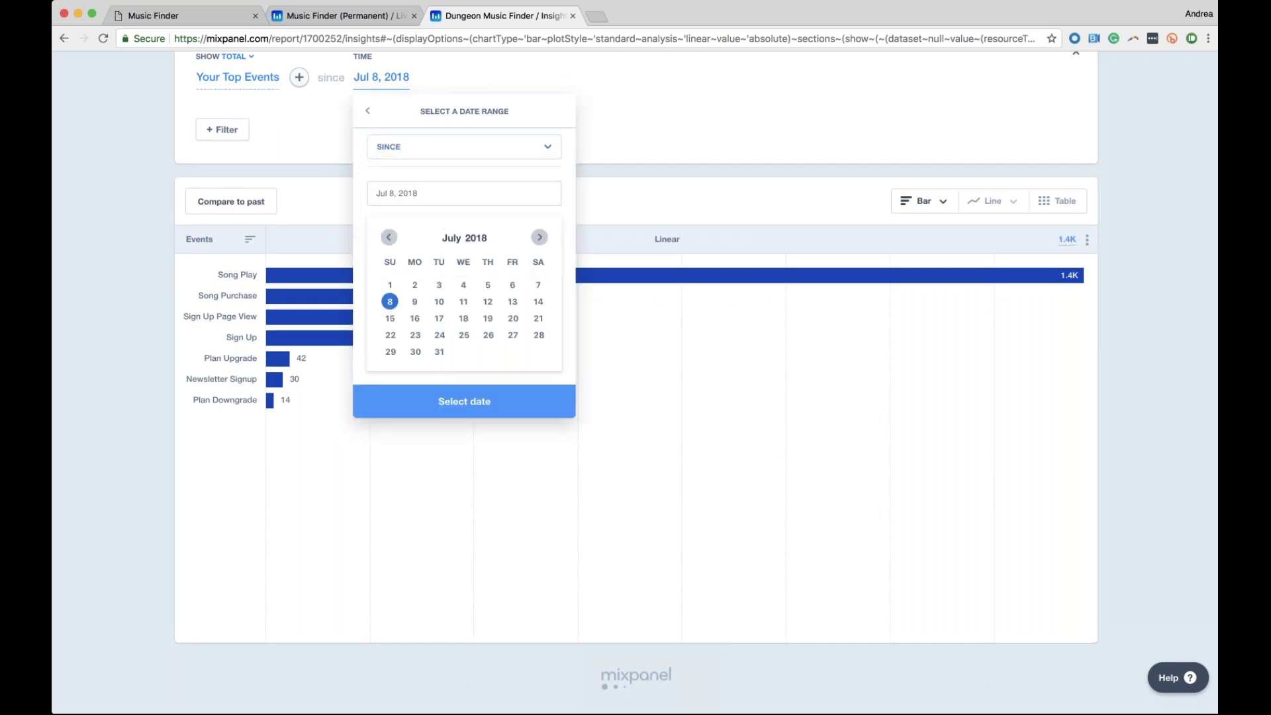
left_click(420, 156)
left_click(390, 243)
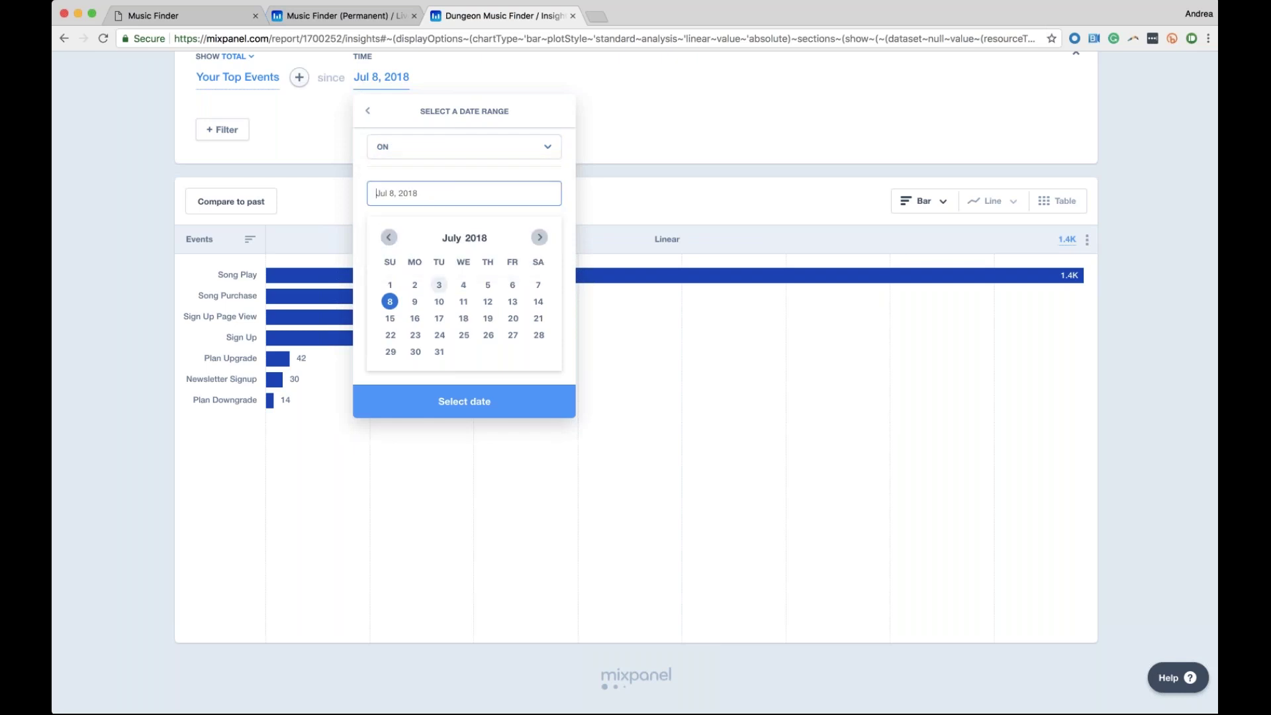
left_click(442, 302)
left_click(477, 410)
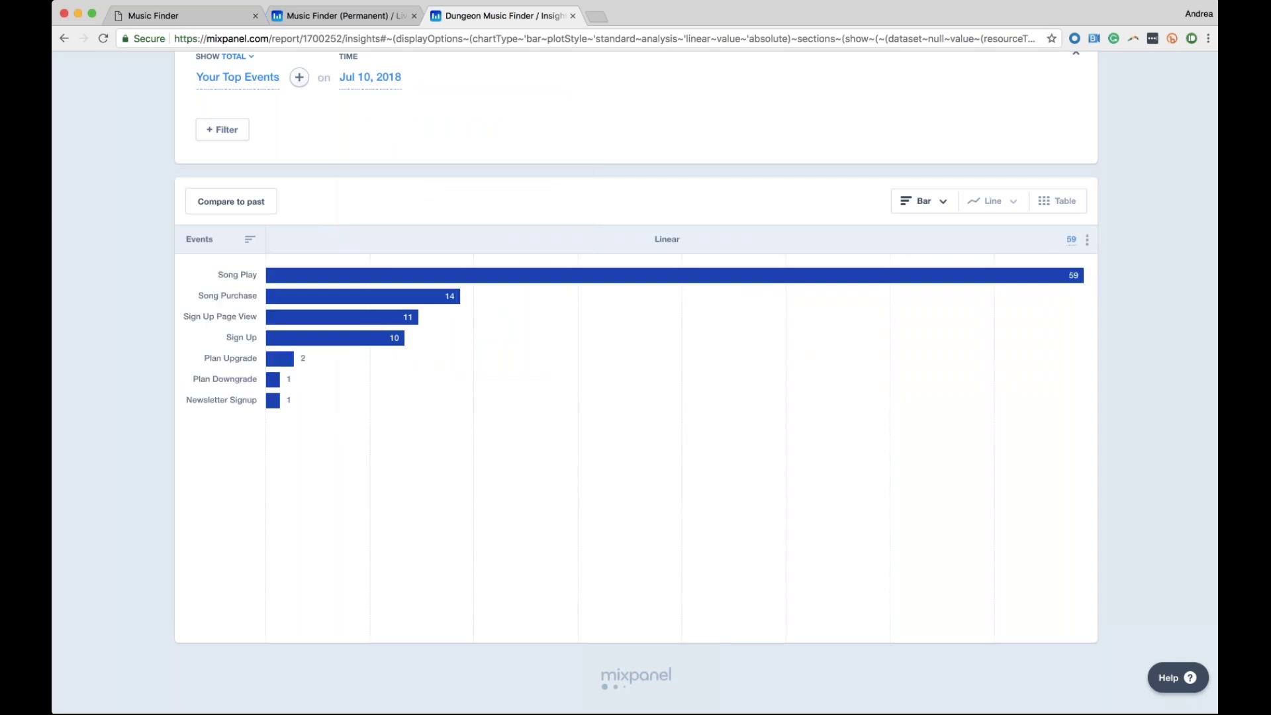
scroll(636, 382, "up", 1)
scroll(347, 285, "up", 4)
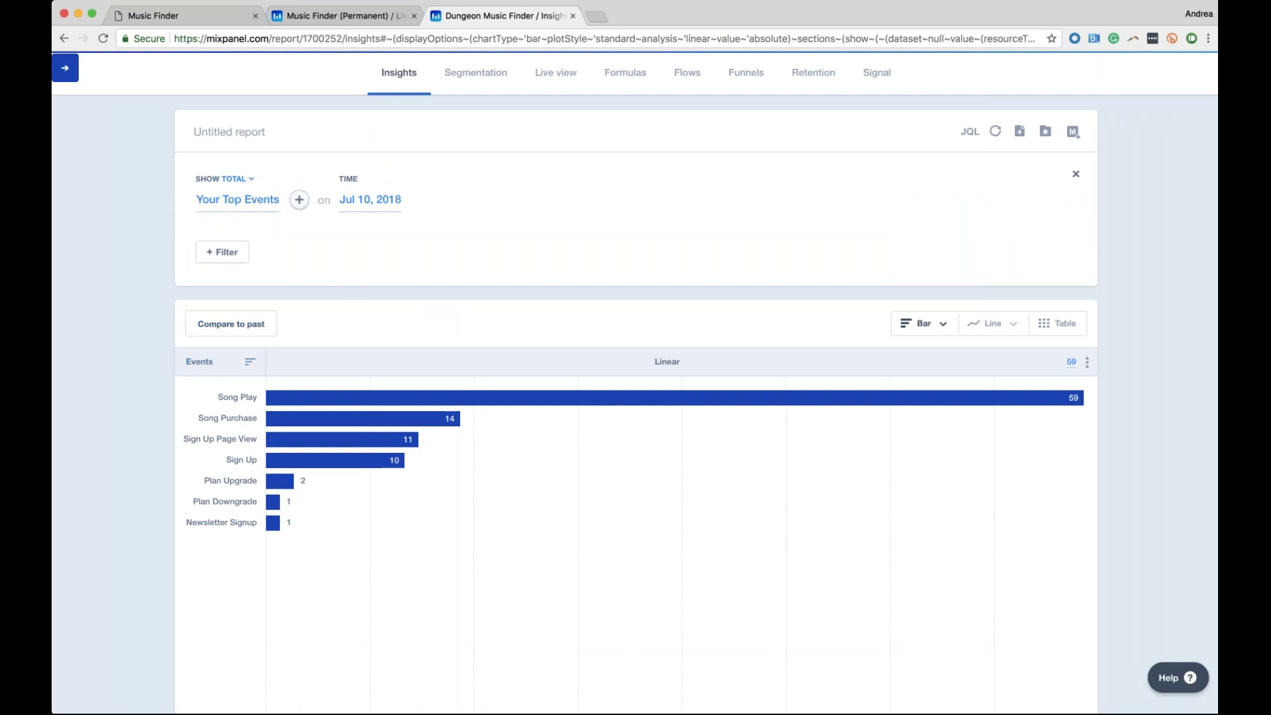
left_click(371, 199)
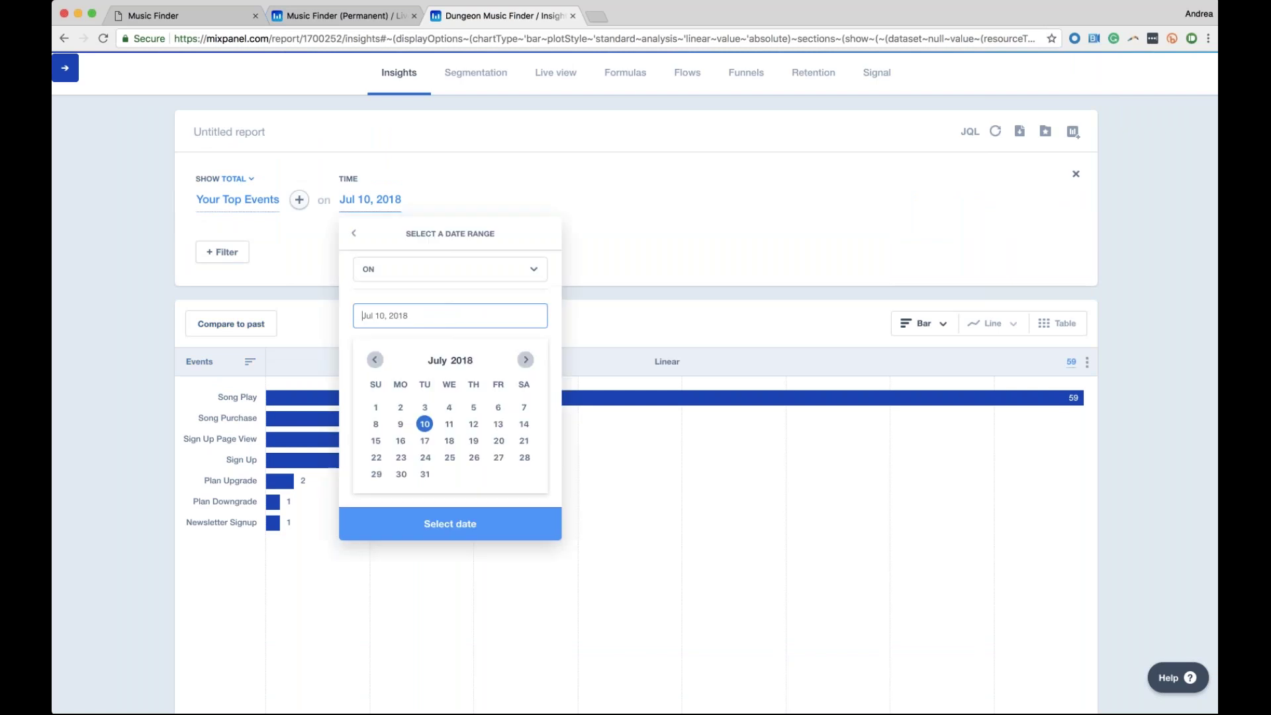
Set the time range to the last 30 days and compare with the previous month
left_click(354, 233)
left_click(398, 295)
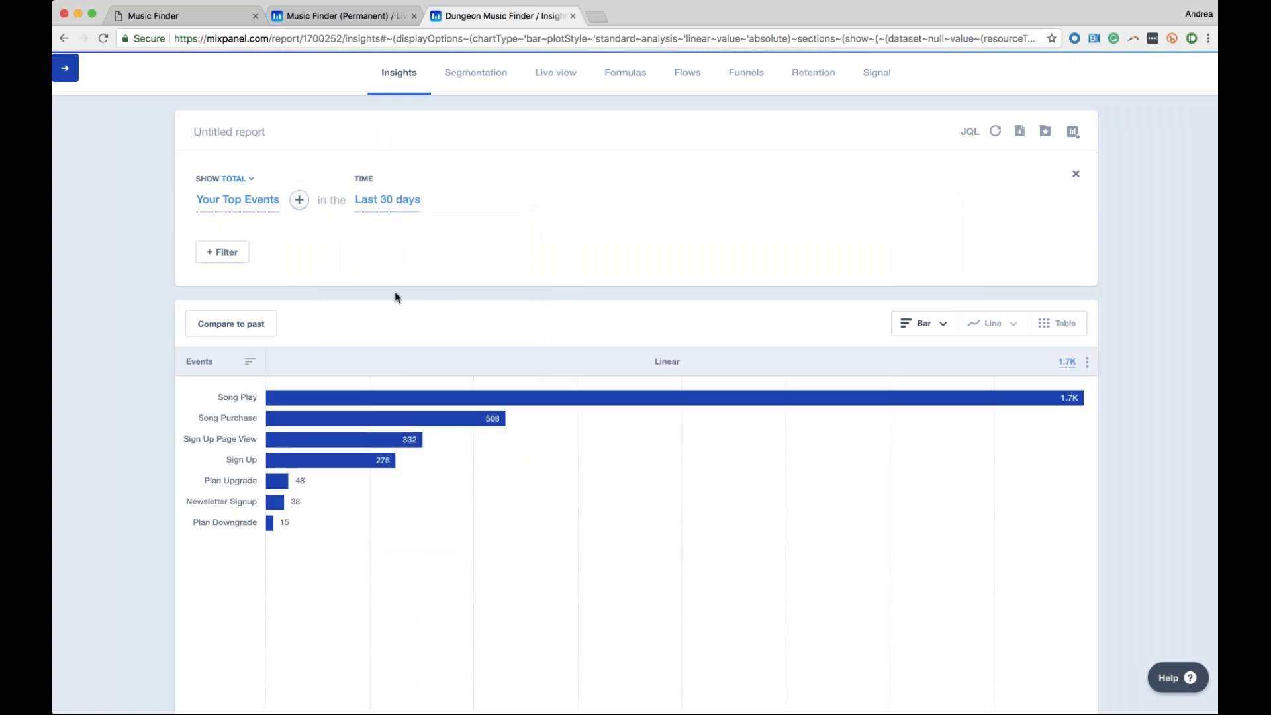
left_click(224, 331)
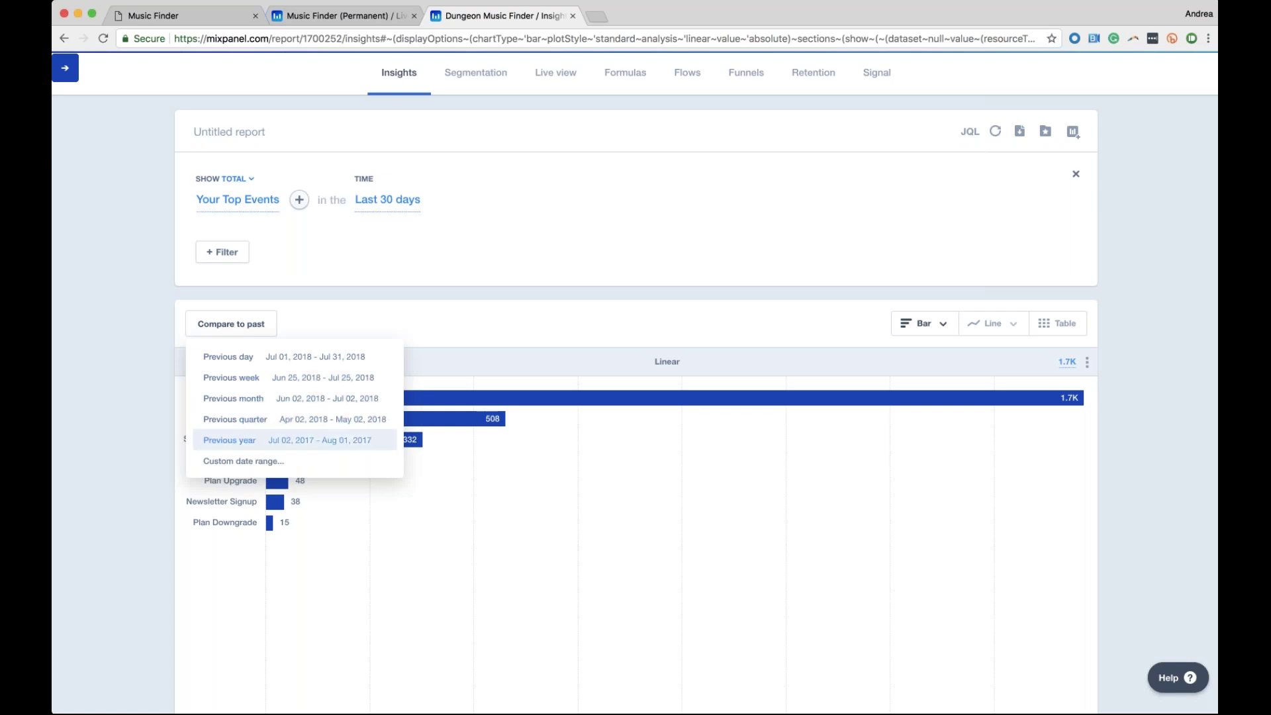
key("Up")
key("Up")
key("Up")
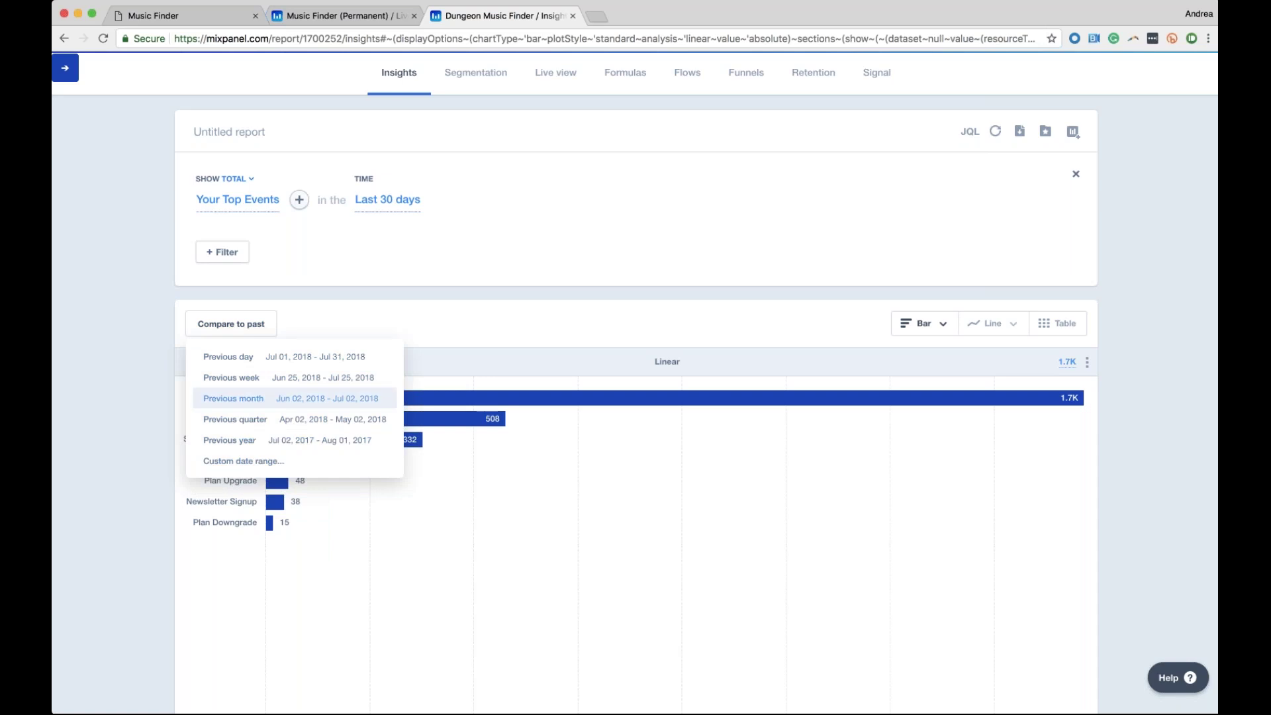
key("Return")
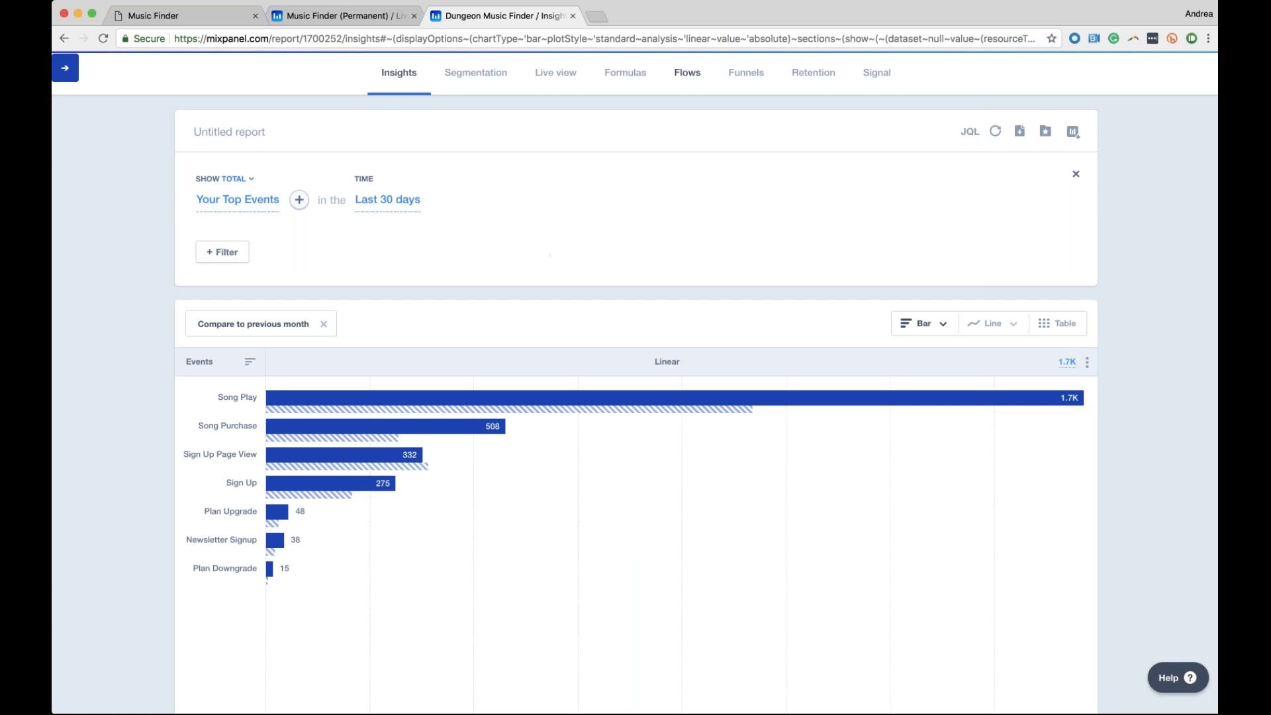
Remove the previous-month comparison, leaving Song Play at 1.7K and Song Purchase at 508
mouse_move(272, 399)
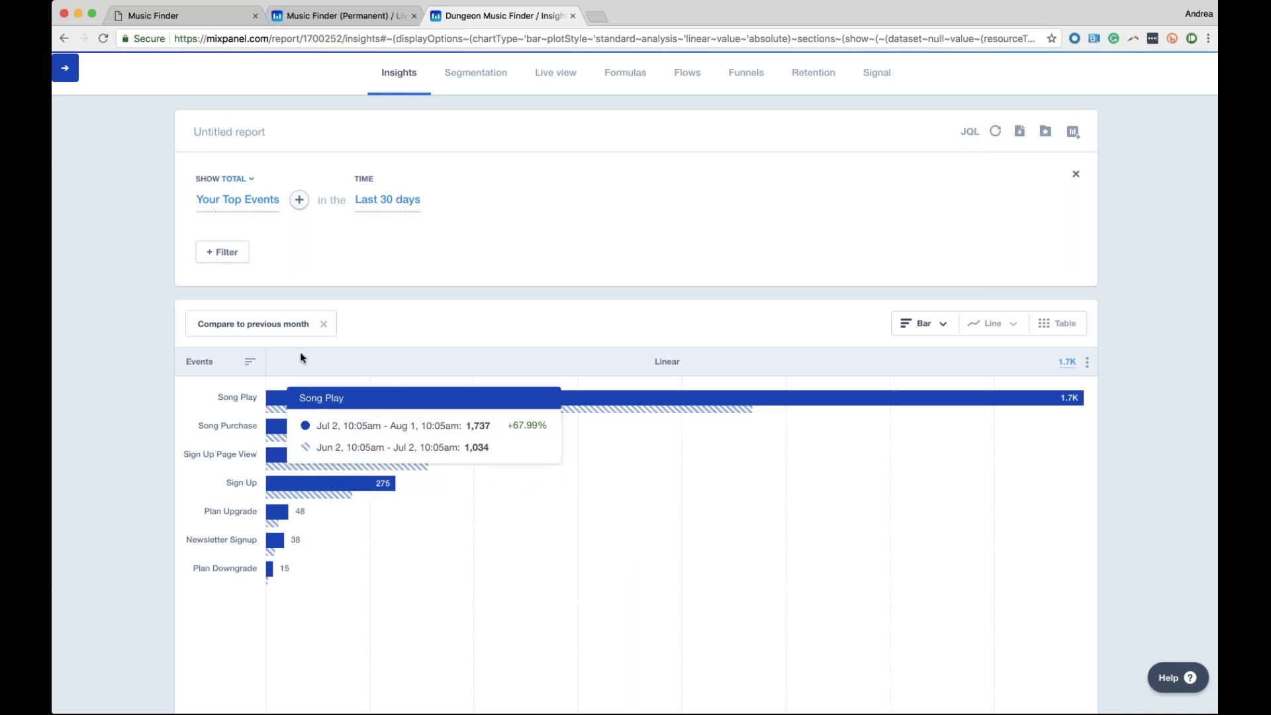
mouse_move(273, 546)
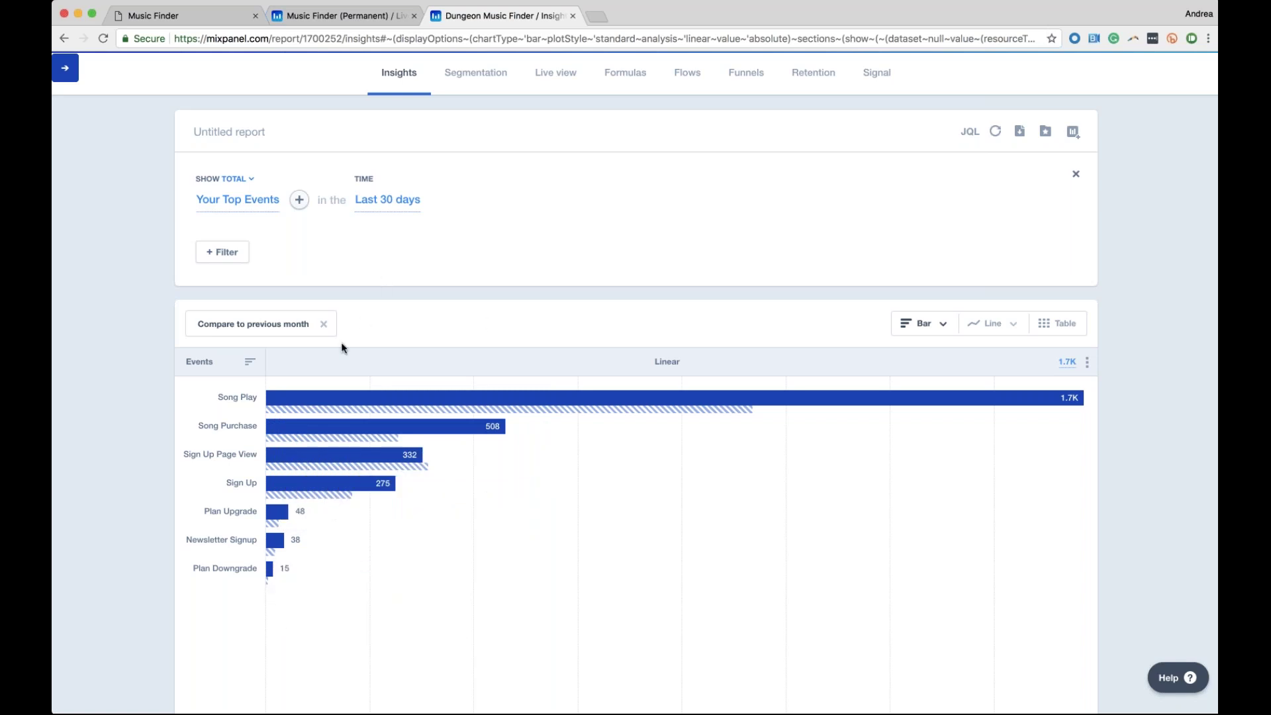
left_click(324, 325)
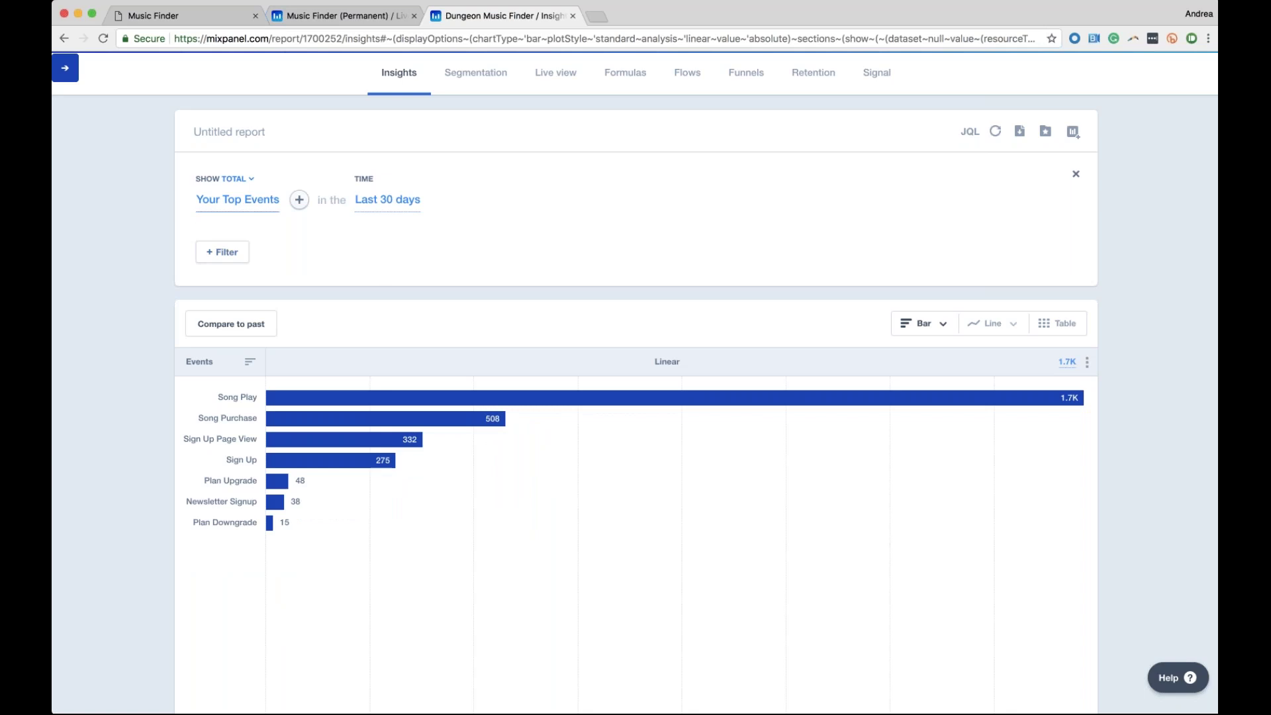
Replace the report's event with Song Play
left_click(237, 200)
type("Song")
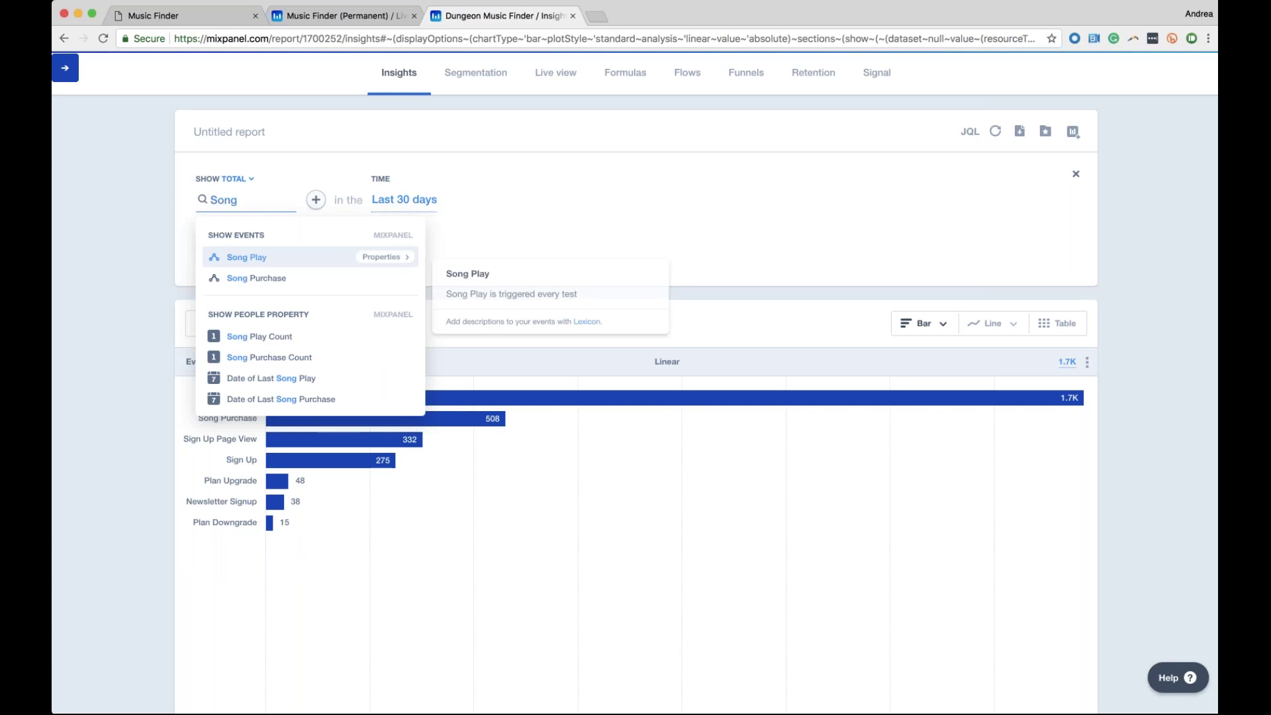
key("Return")
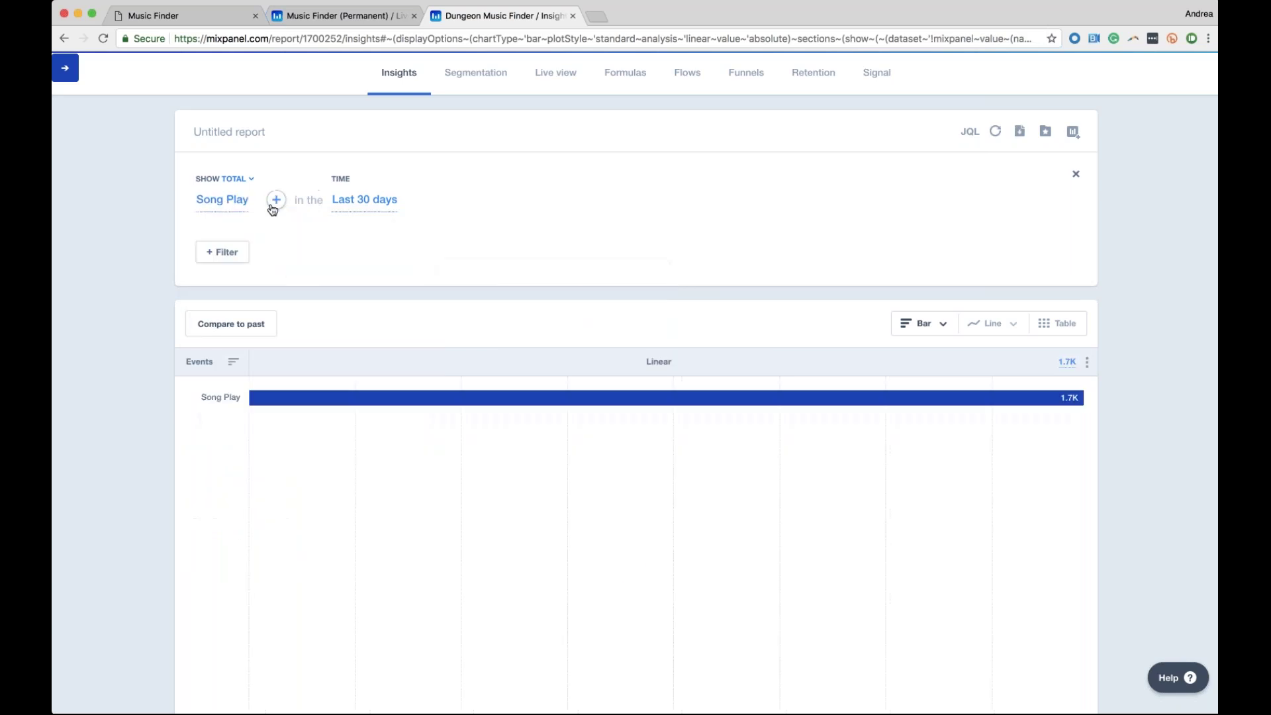
Add Song Purchase as a second event, charting 1.7K plays against 508 purchases
left_click(275, 200)
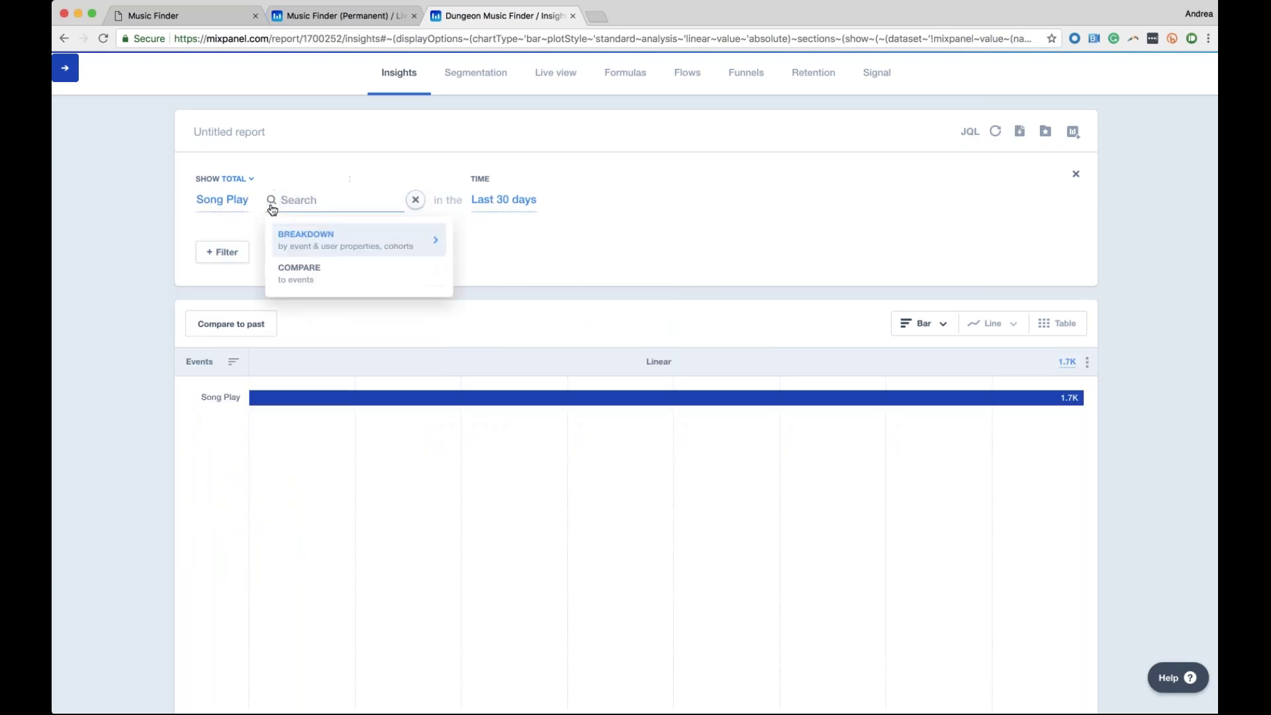
type("Song")
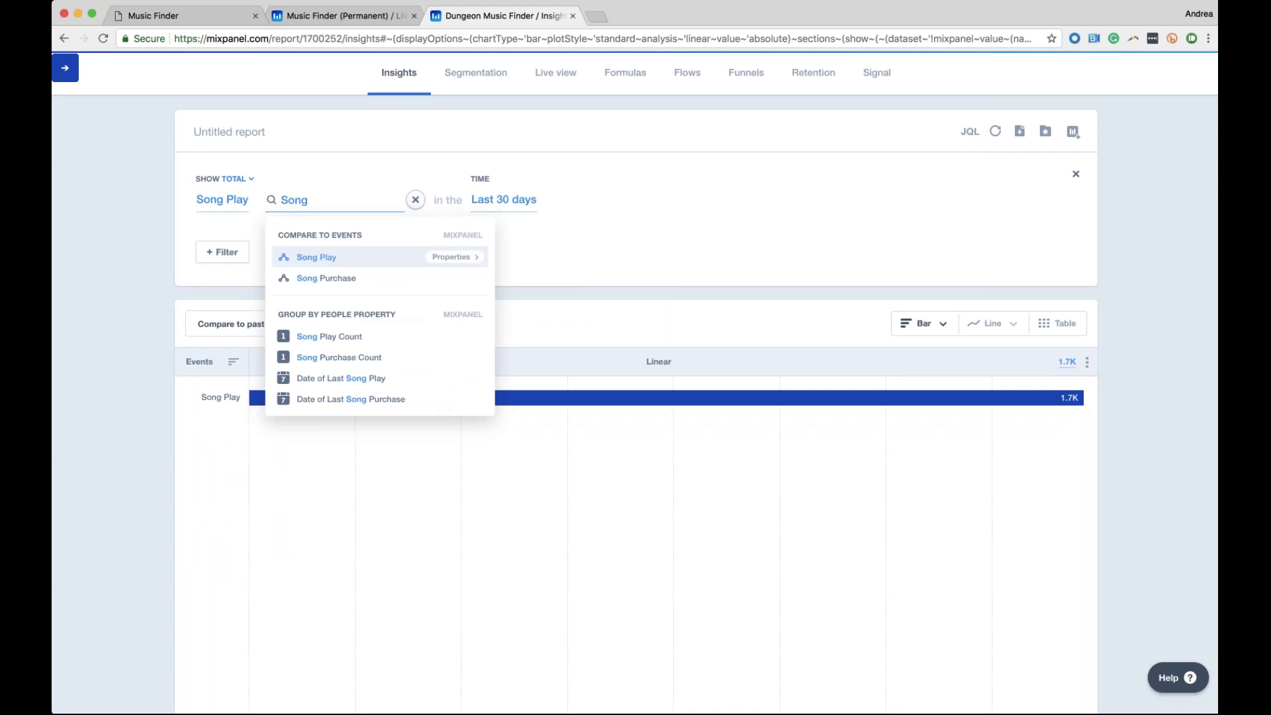
key("Down")
key("Return")
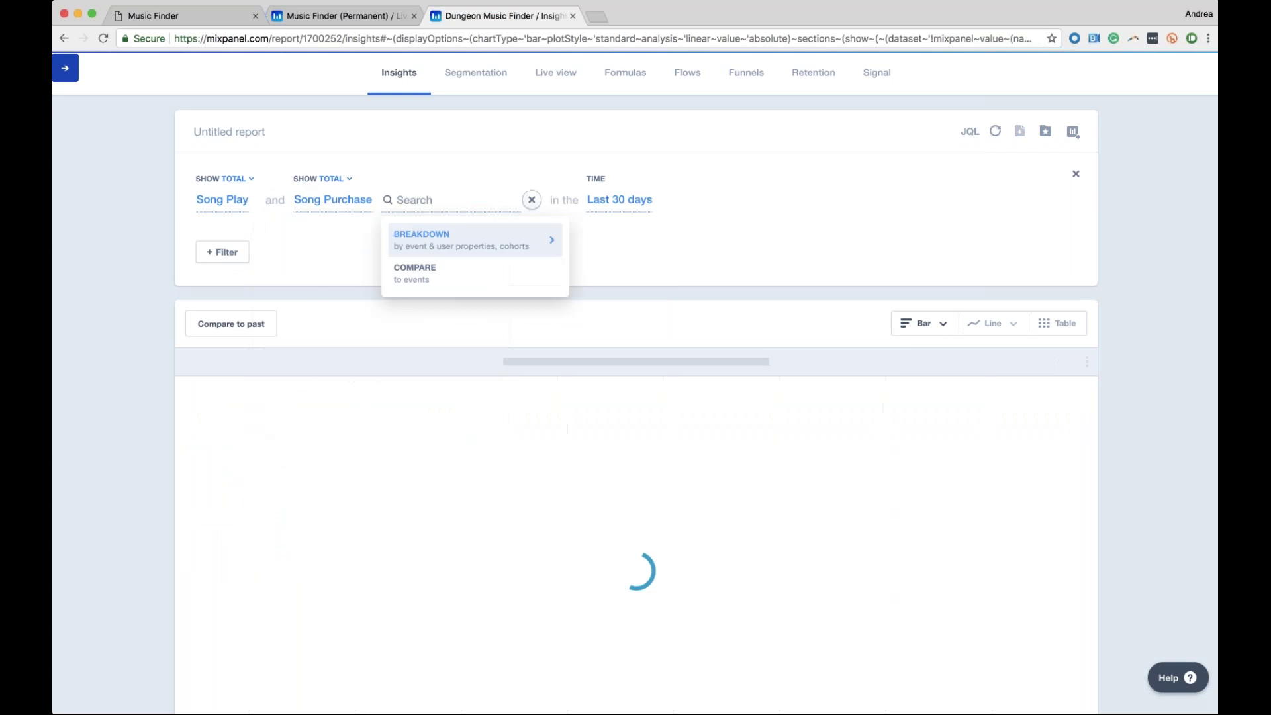
key("Escape")
mouse_move(470, 395)
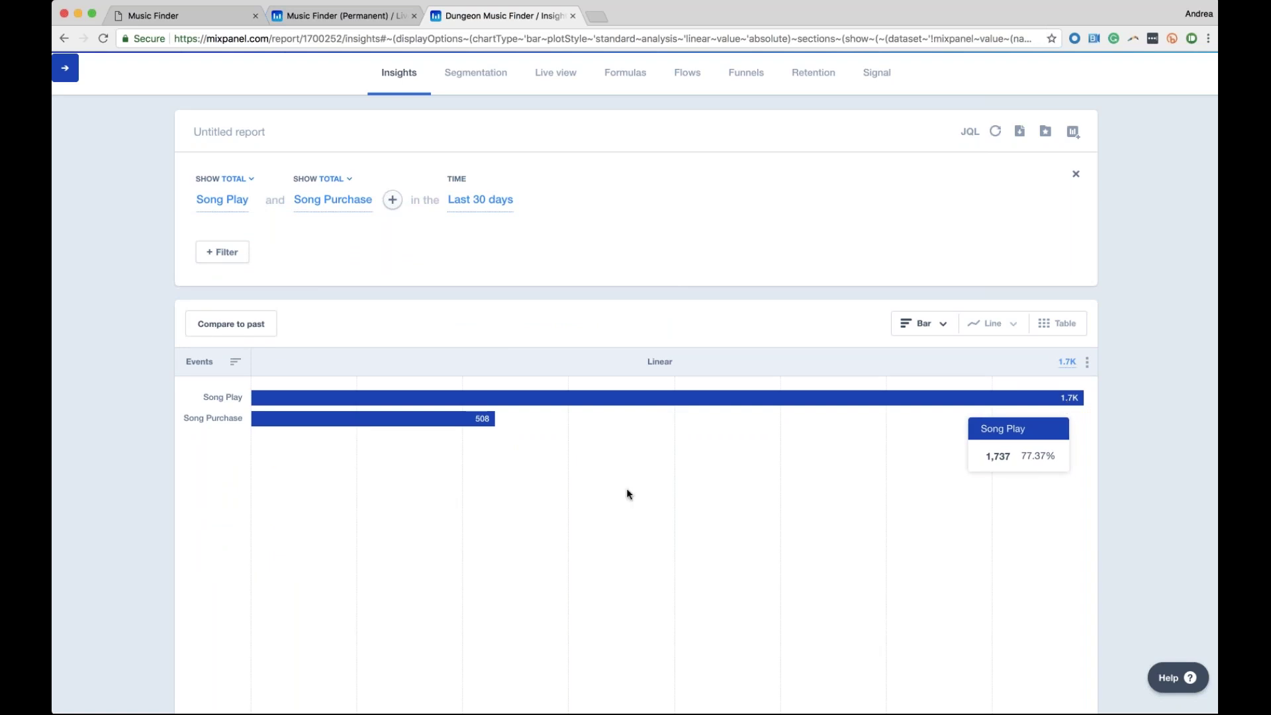
mouse_move(484, 436)
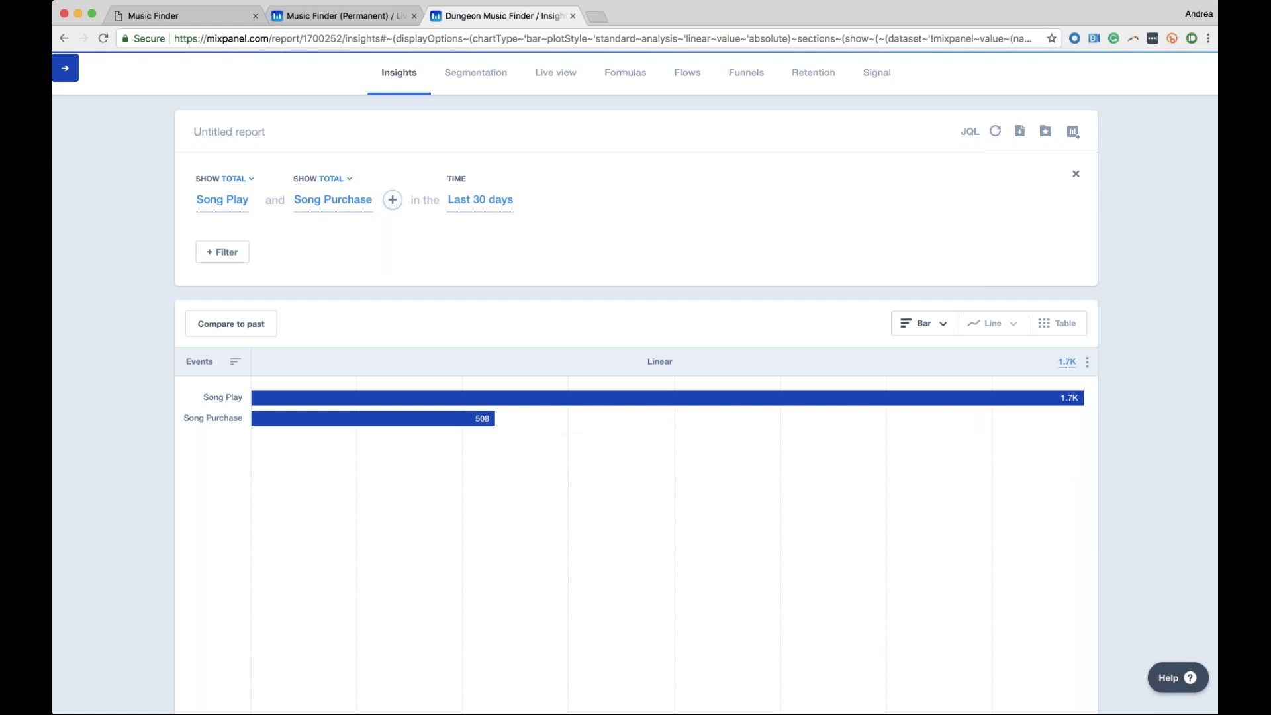
Switch Song Play and Song Purchase to unique counts, giving 382 and 224
left_click(240, 179)
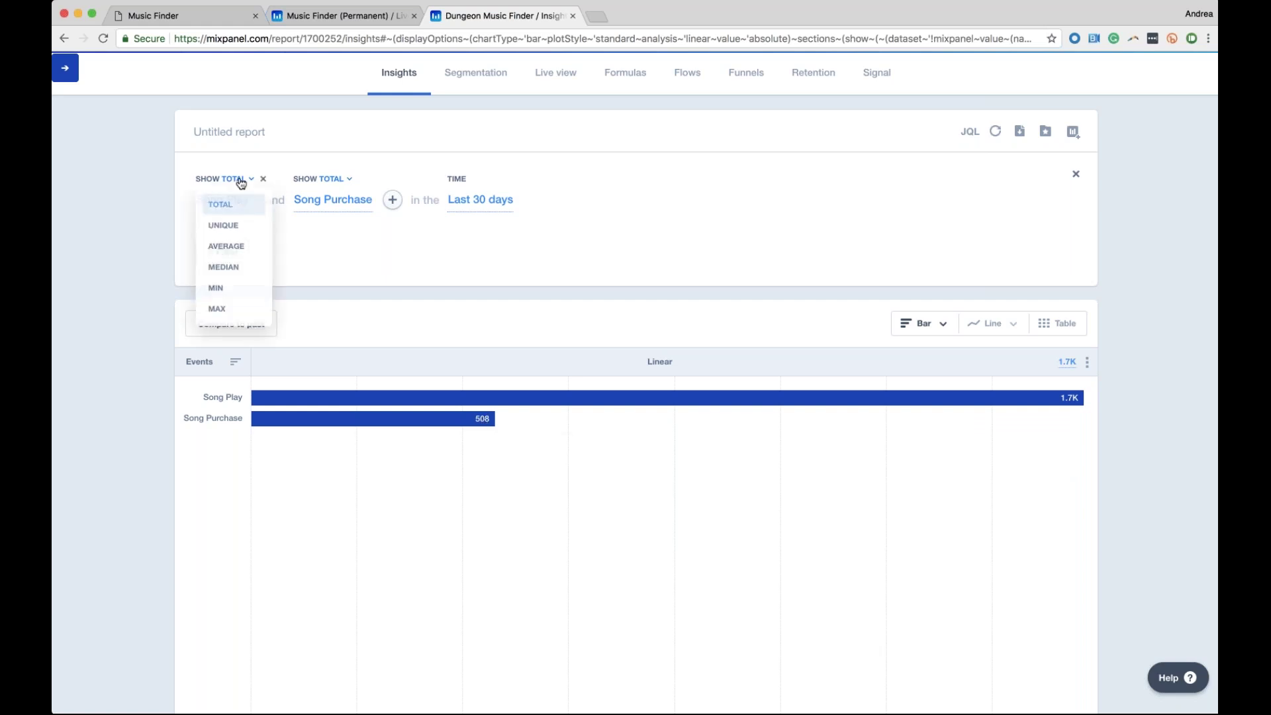
left_click(222, 221)
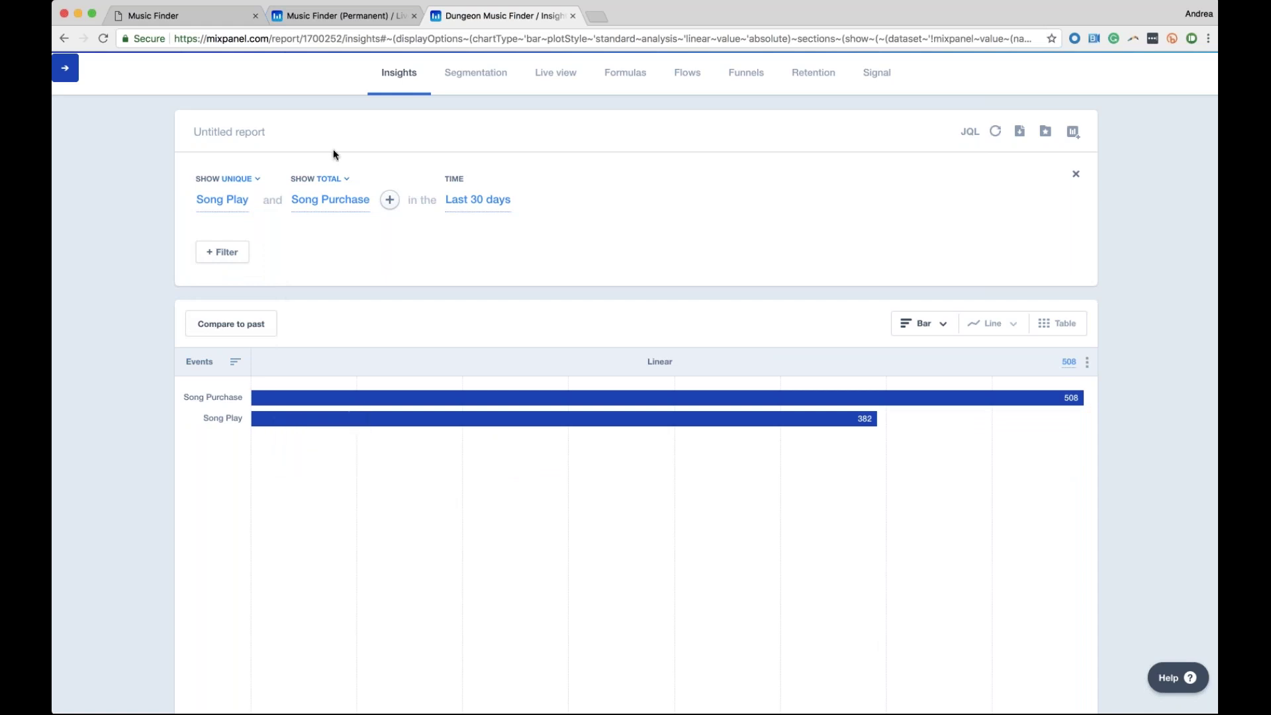
mouse_move(339, 160)
left_click(318, 179)
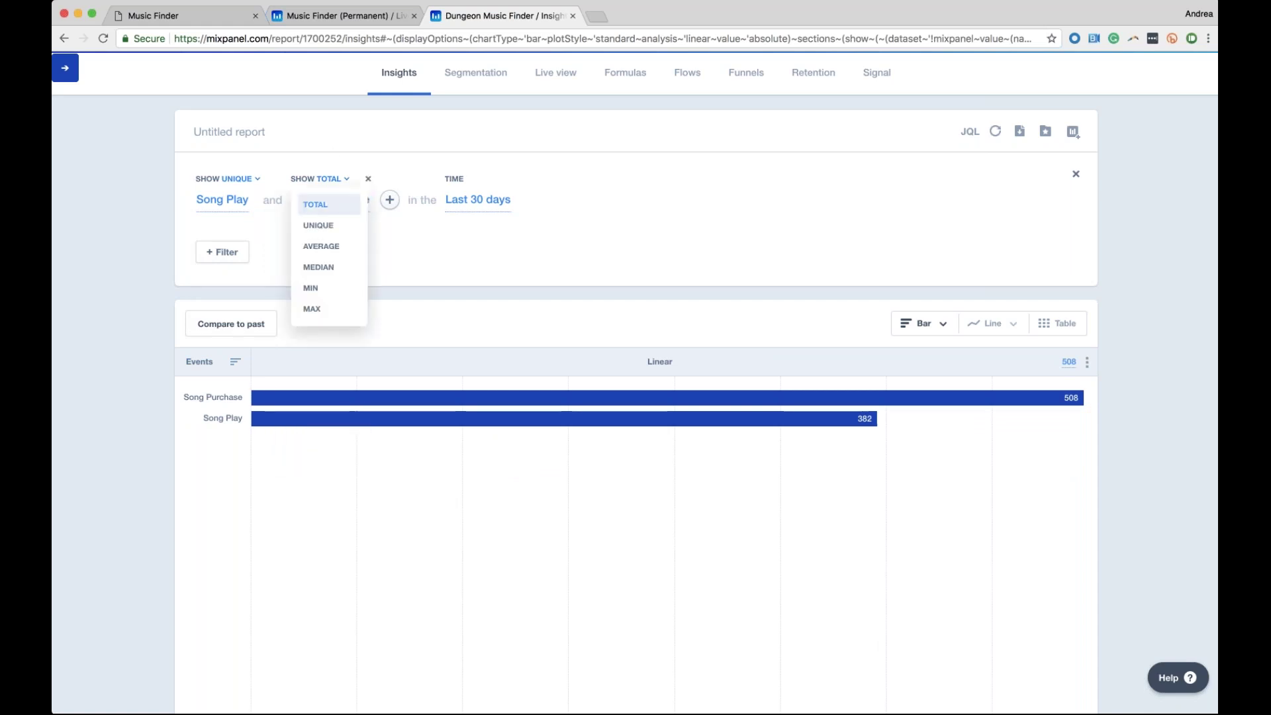
left_click(331, 224)
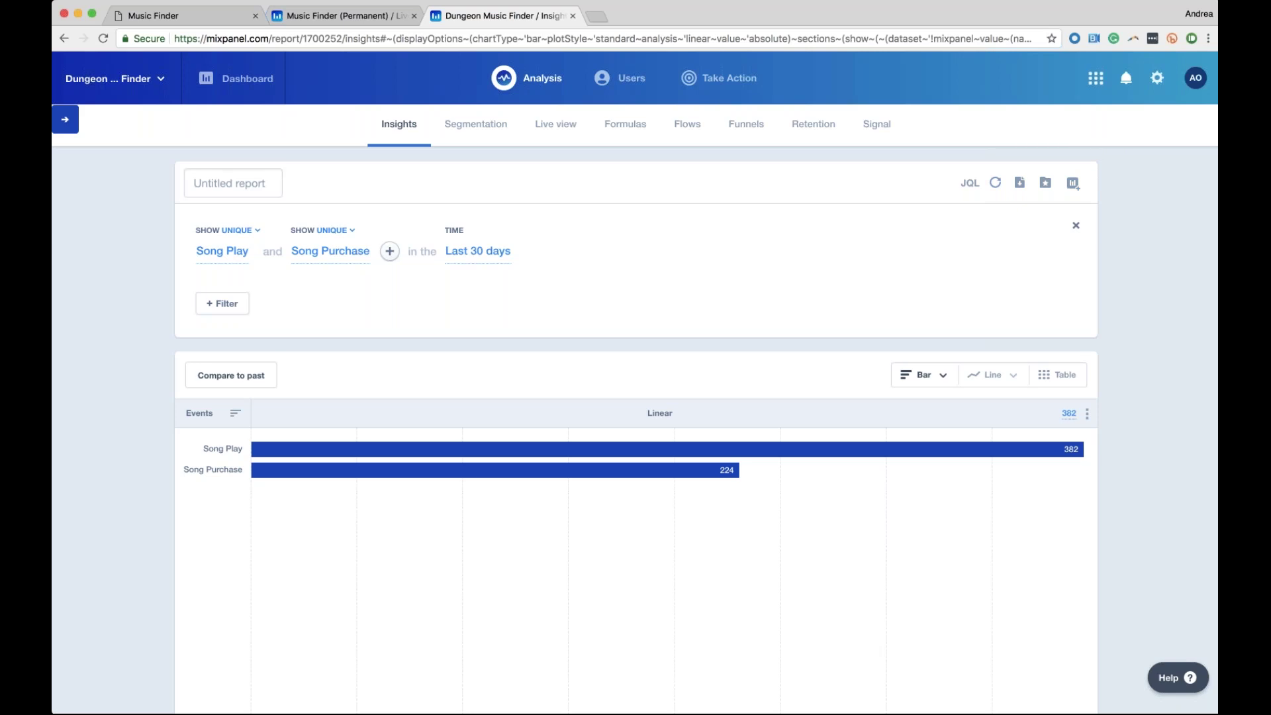
Title the untitled report 'Song Play vs. Purchase' and save it
left_click(231, 183)
type("Song I")
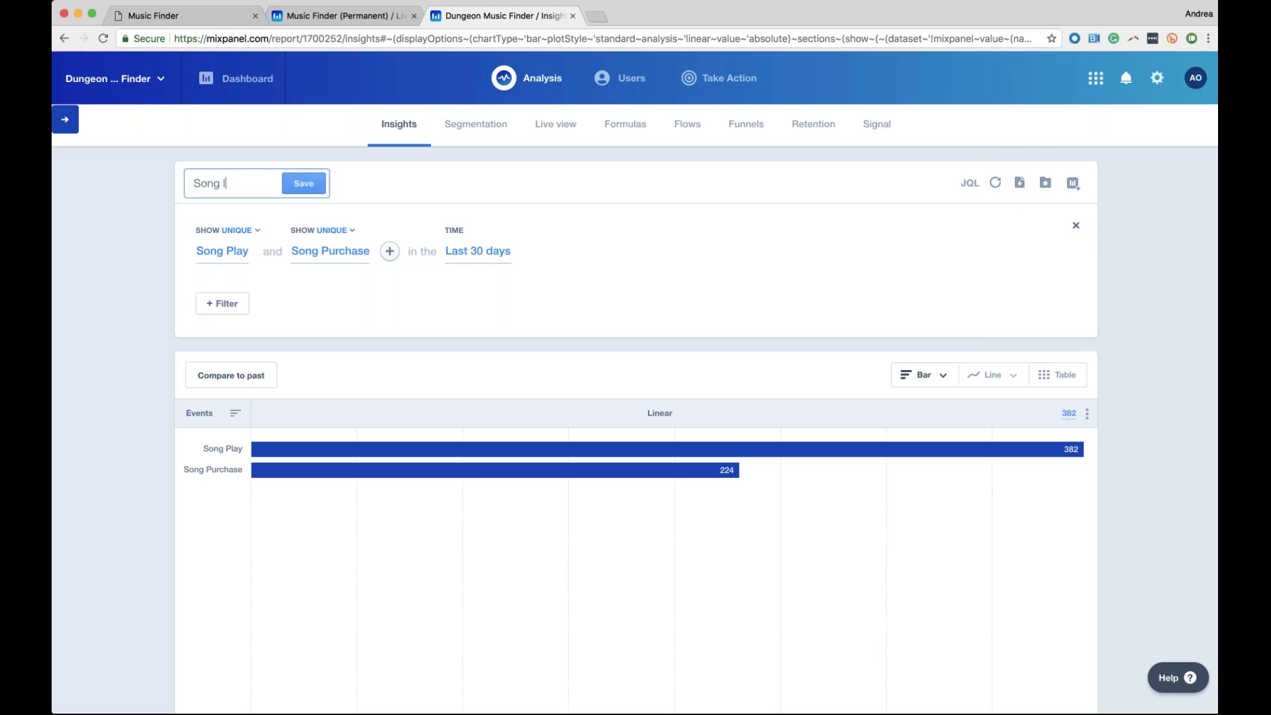
type("Play vs. PurchA")
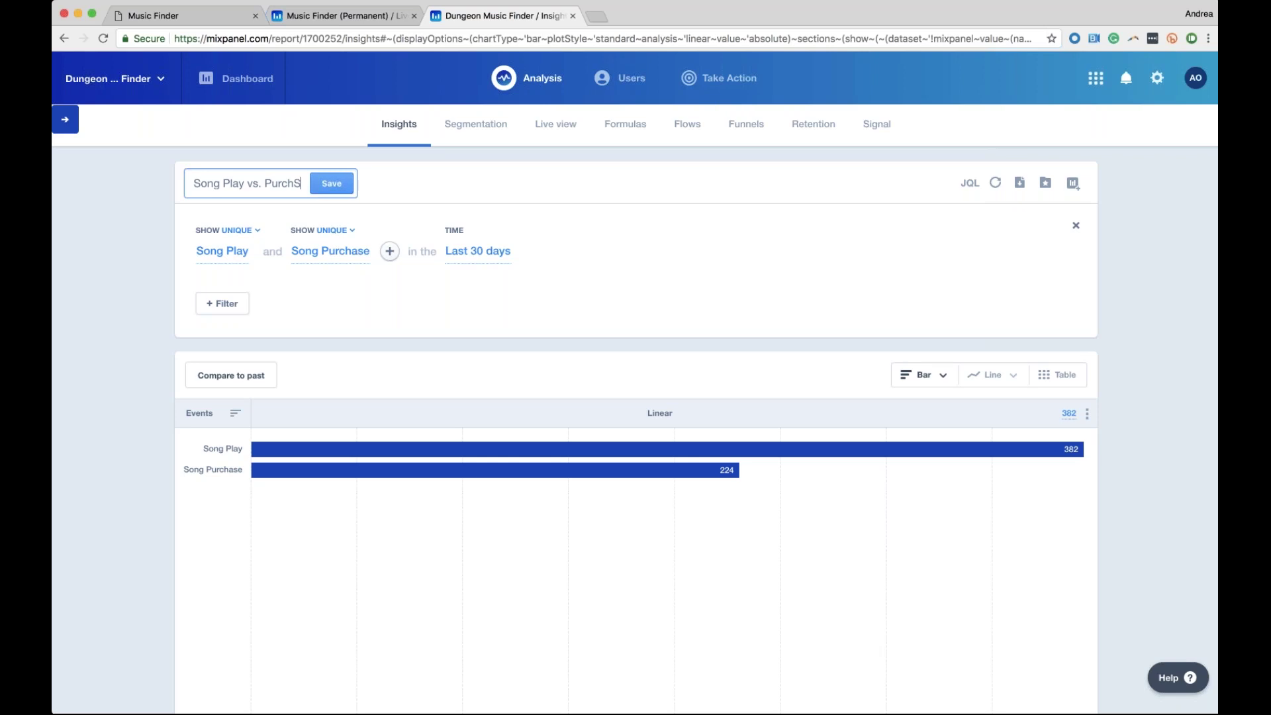
key("BackSpace")
type("ase")
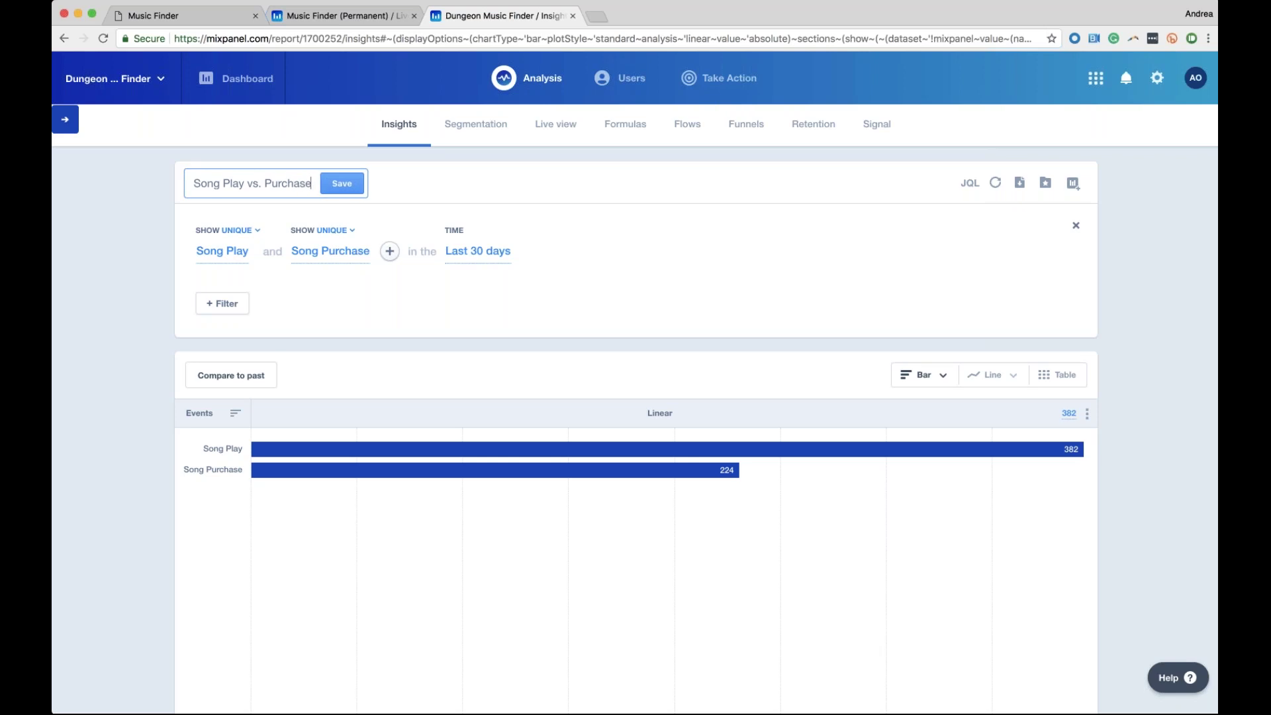
key("Return")
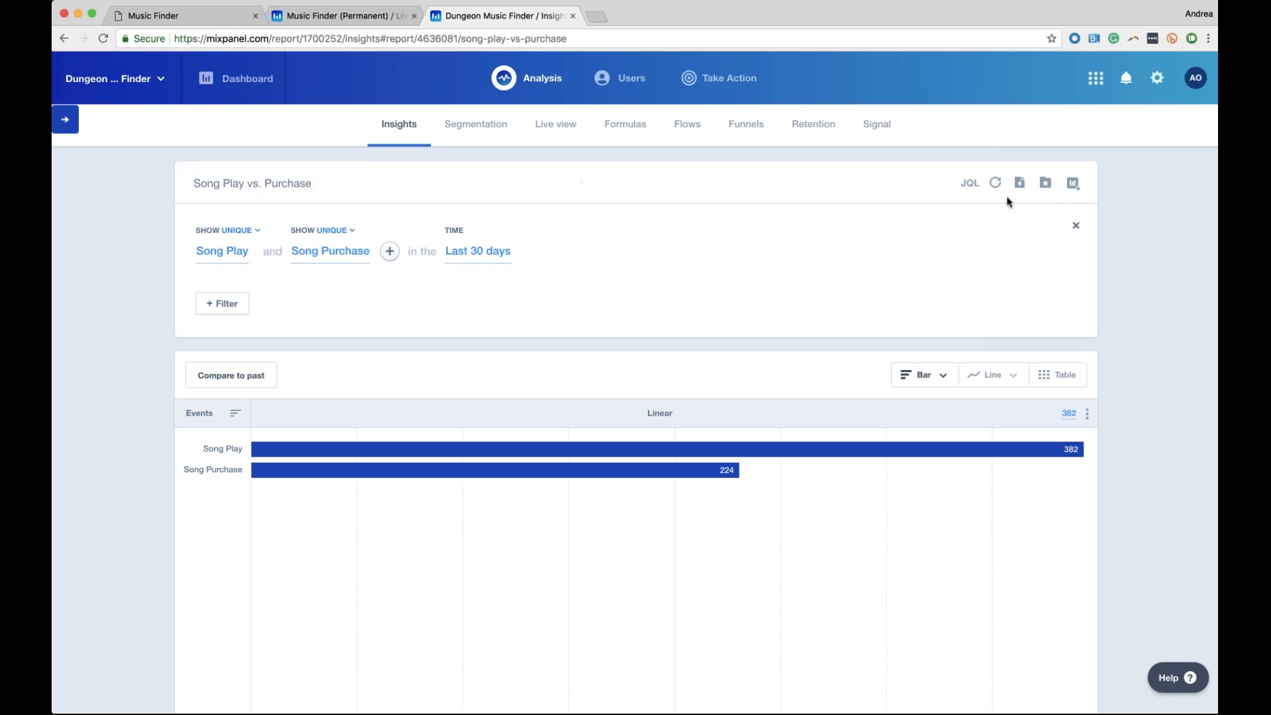
Add the report to Webinar dashboard and remove it from Project and My dashboards
left_click(1073, 183)
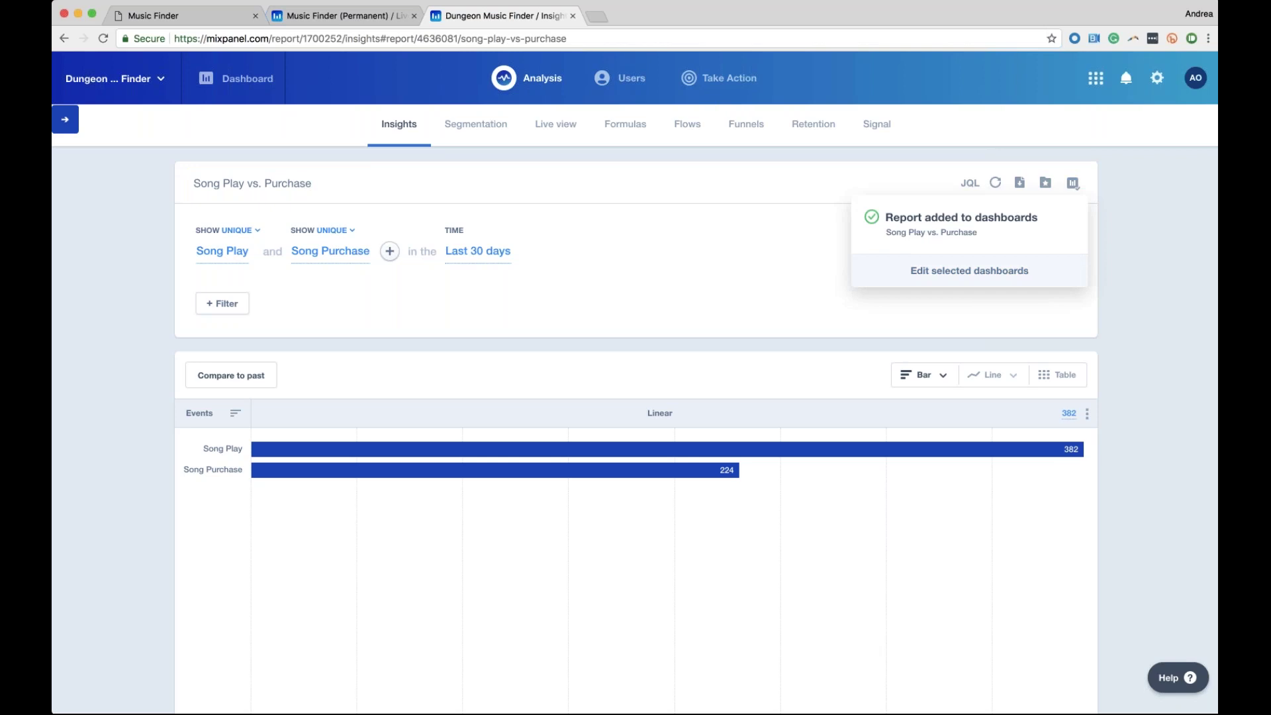
left_click(958, 271)
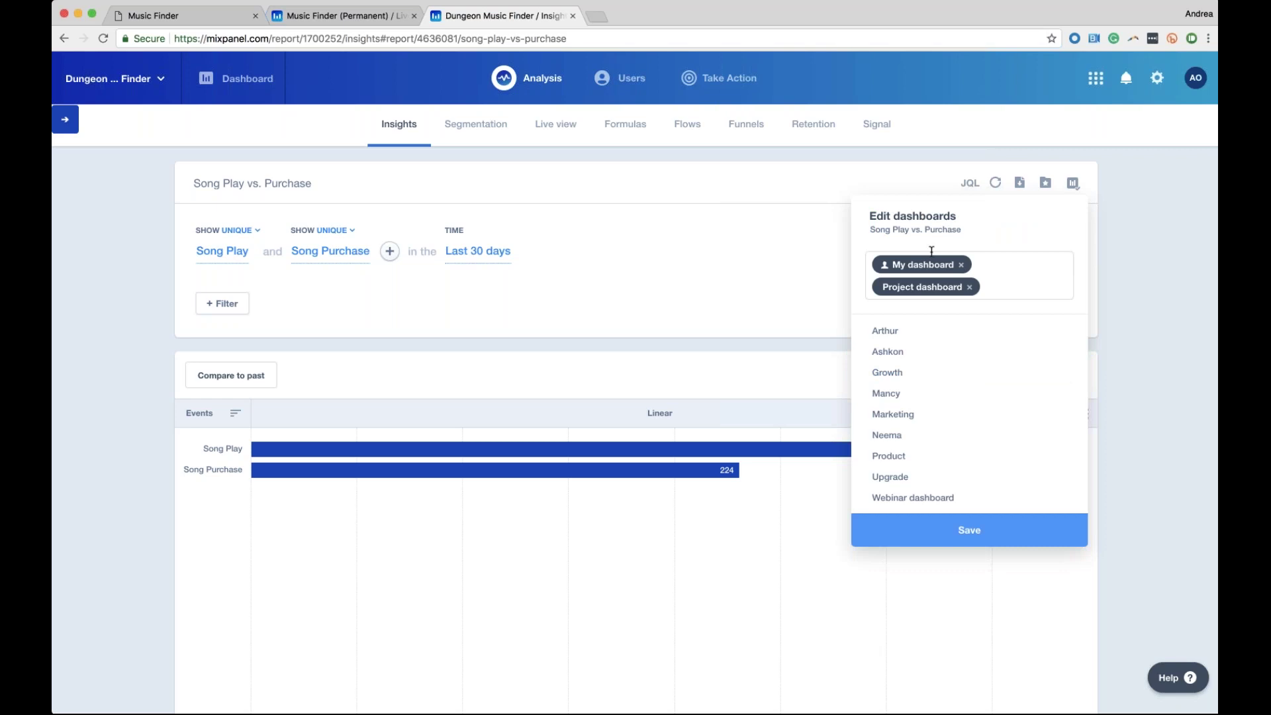
key("Down")
key("Down")
key("Down")
key("Down")
key("Up")
key("Down")
key("Down")
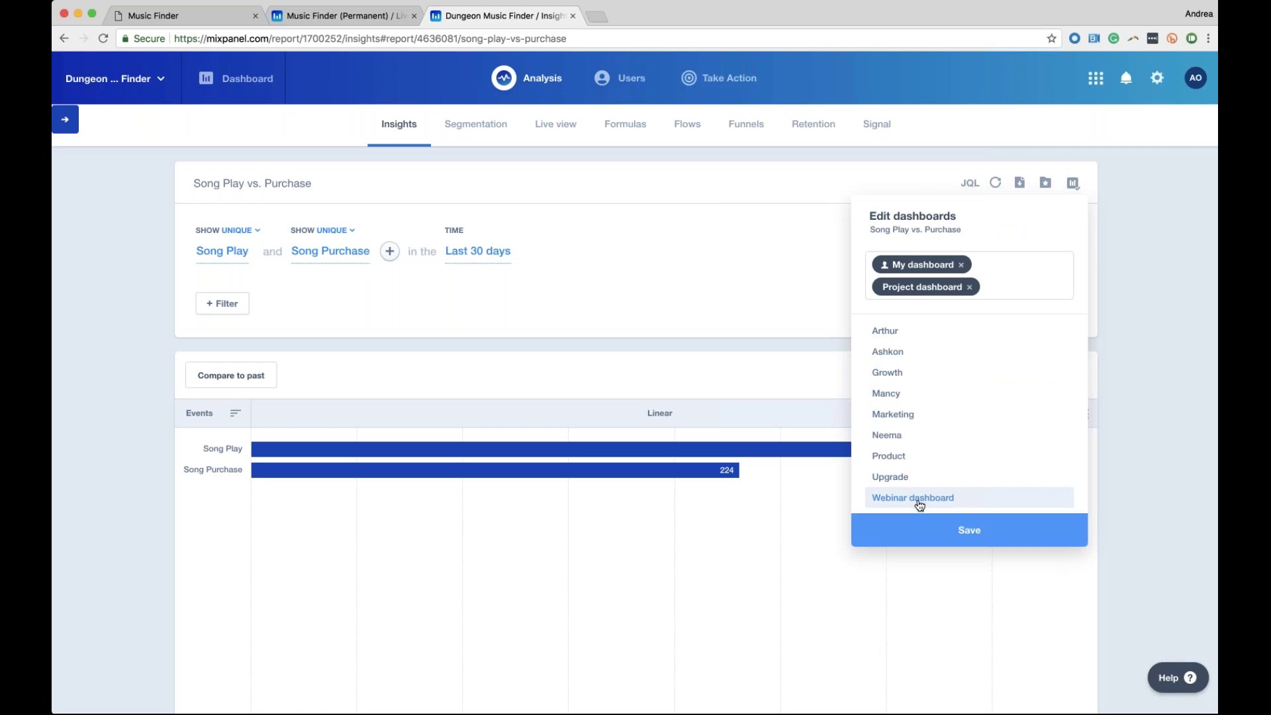
left_click(934, 499)
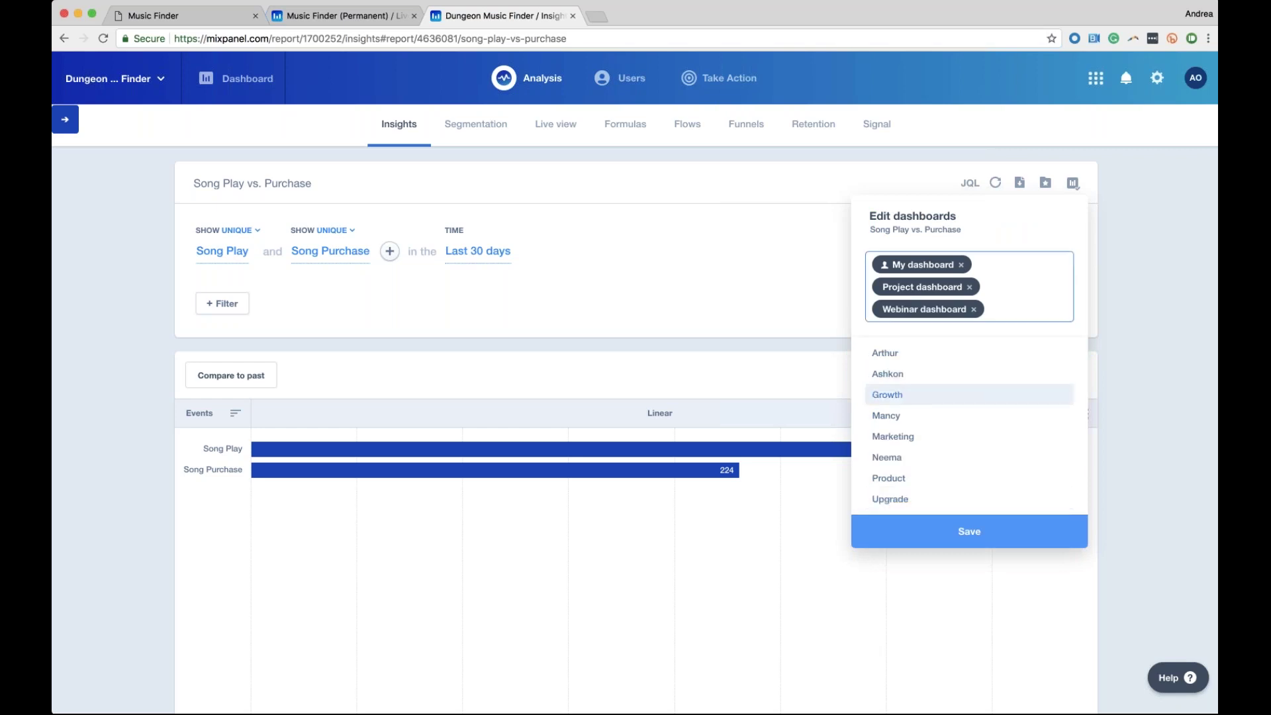
left_click(970, 289)
left_click(962, 265)
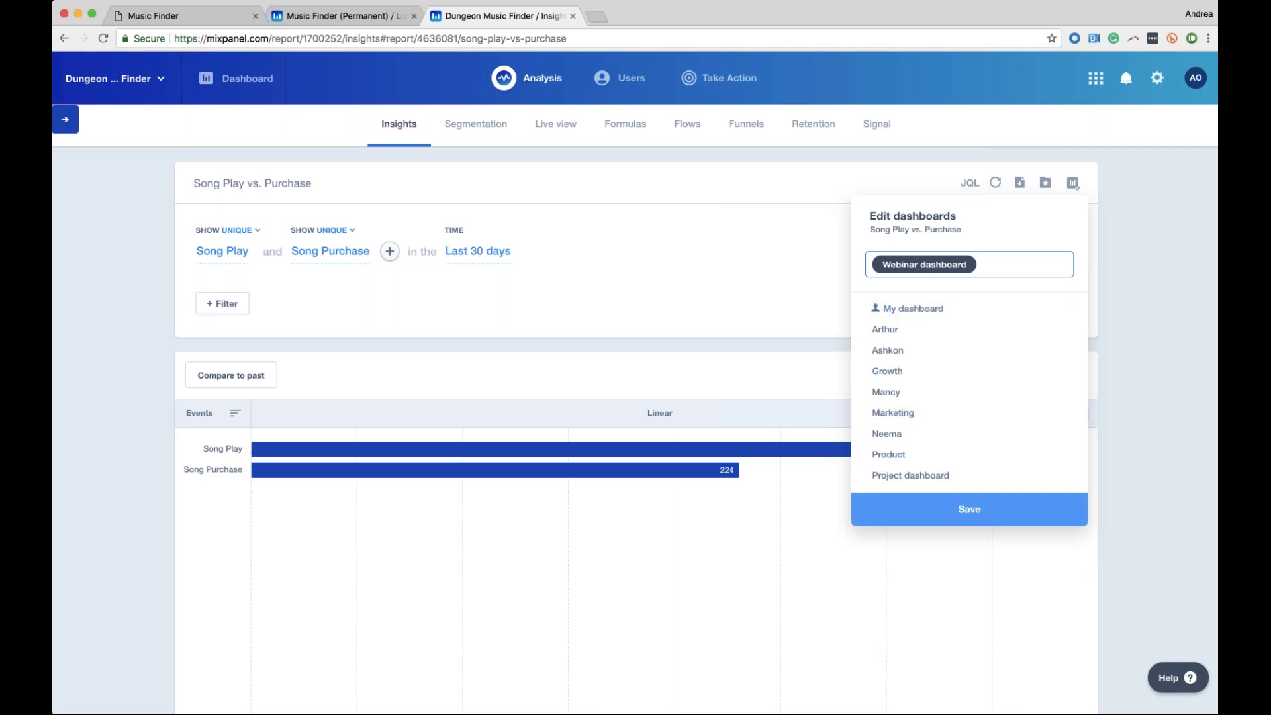
Create a dashboard named 'New Dashboard' for the report and save the selection
type("New")
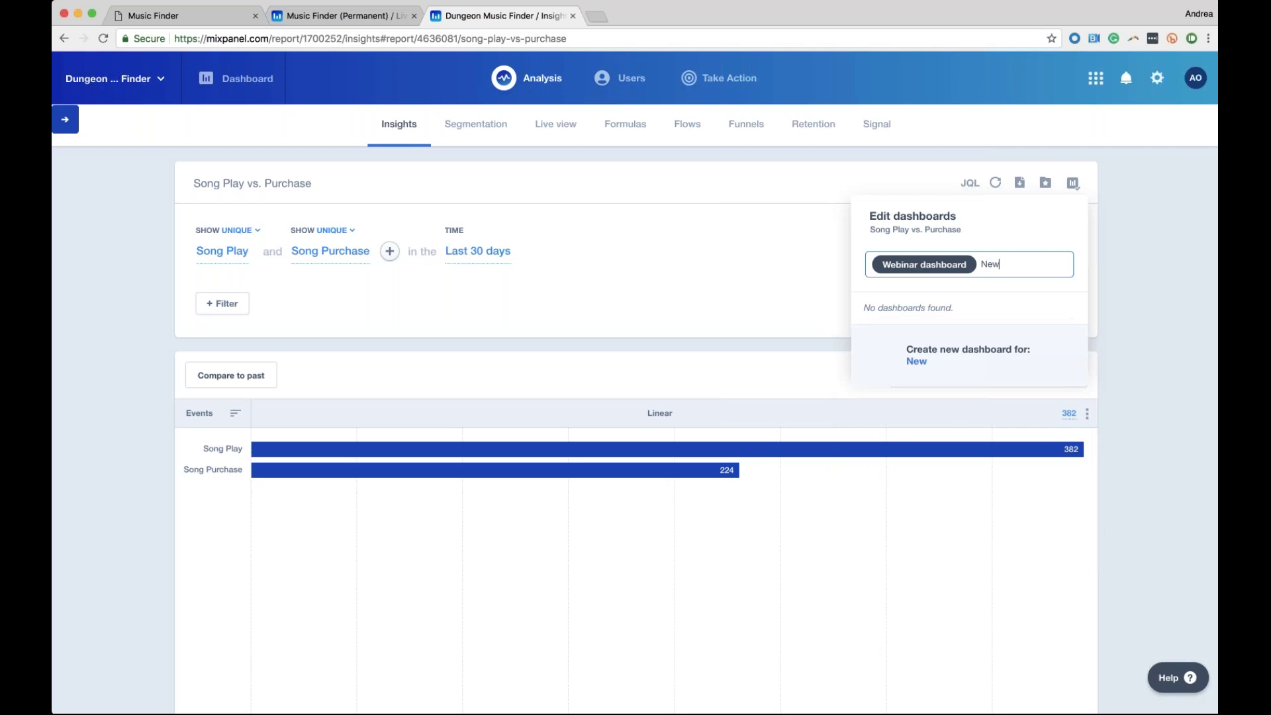
type(" Dashboard")
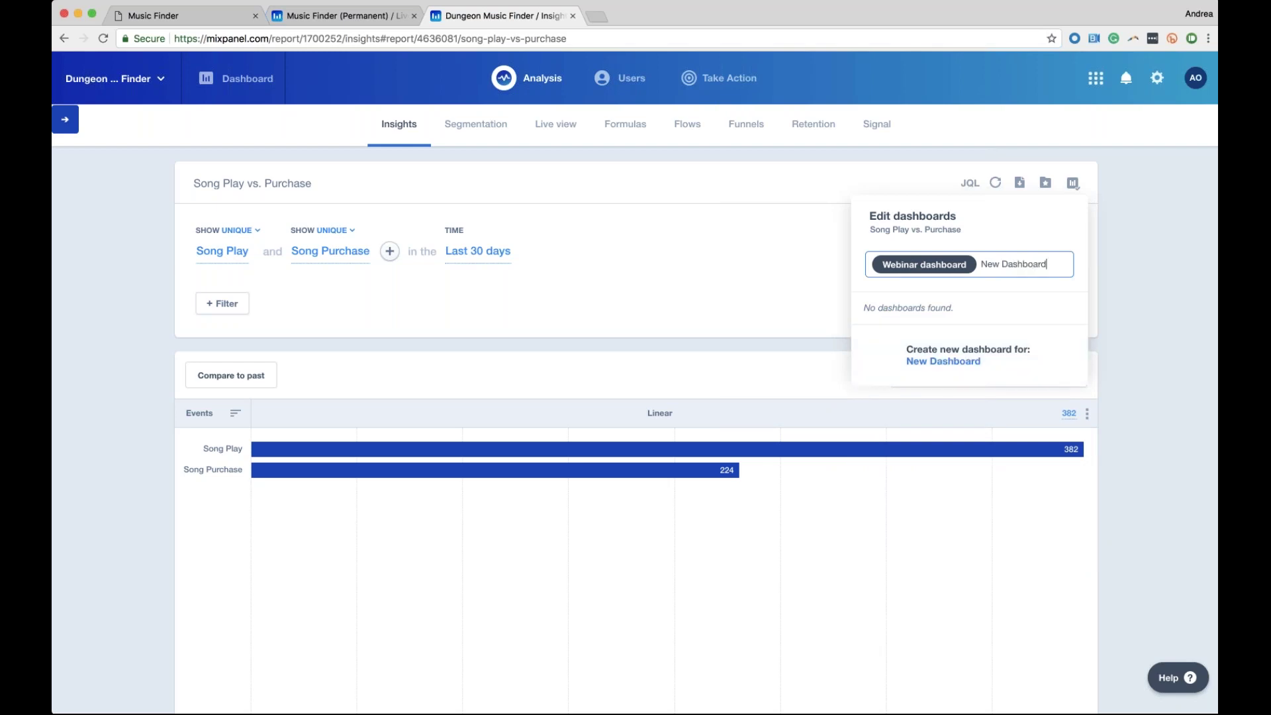
key("Return")
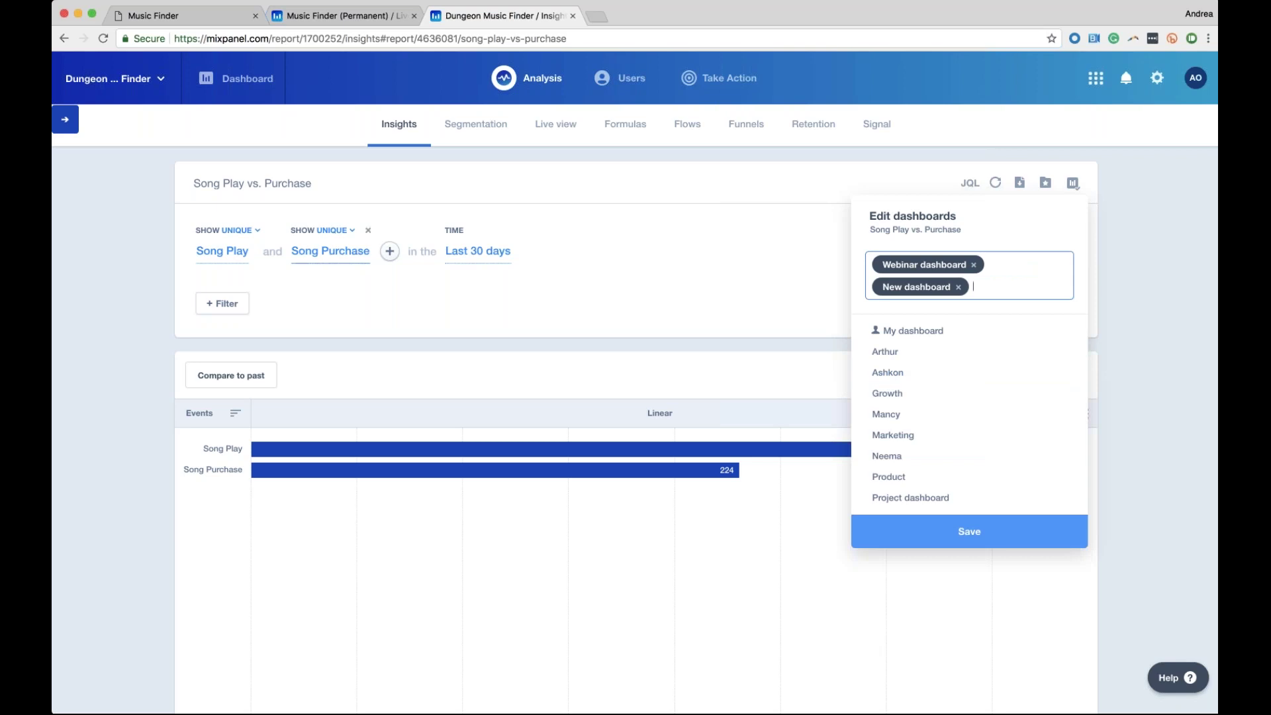
left_click(970, 531)
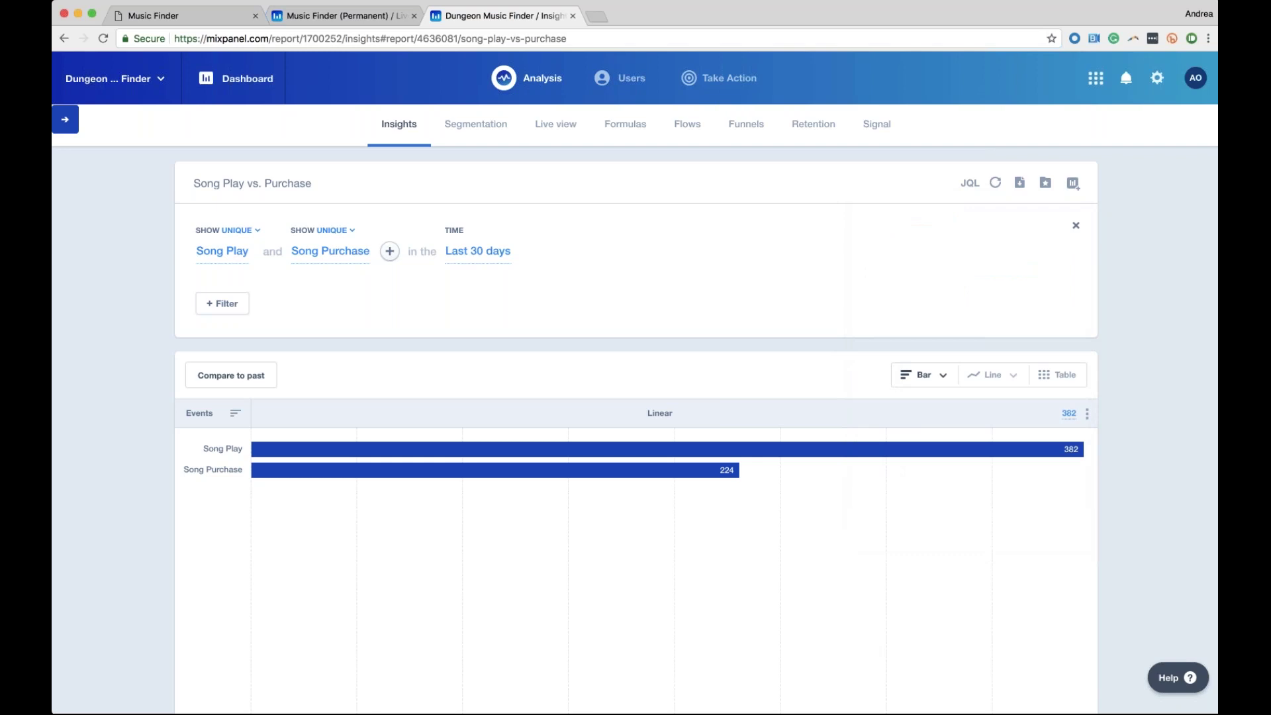
Go to the dashboards page and switch to the Webinar dashboard
left_click(219, 83)
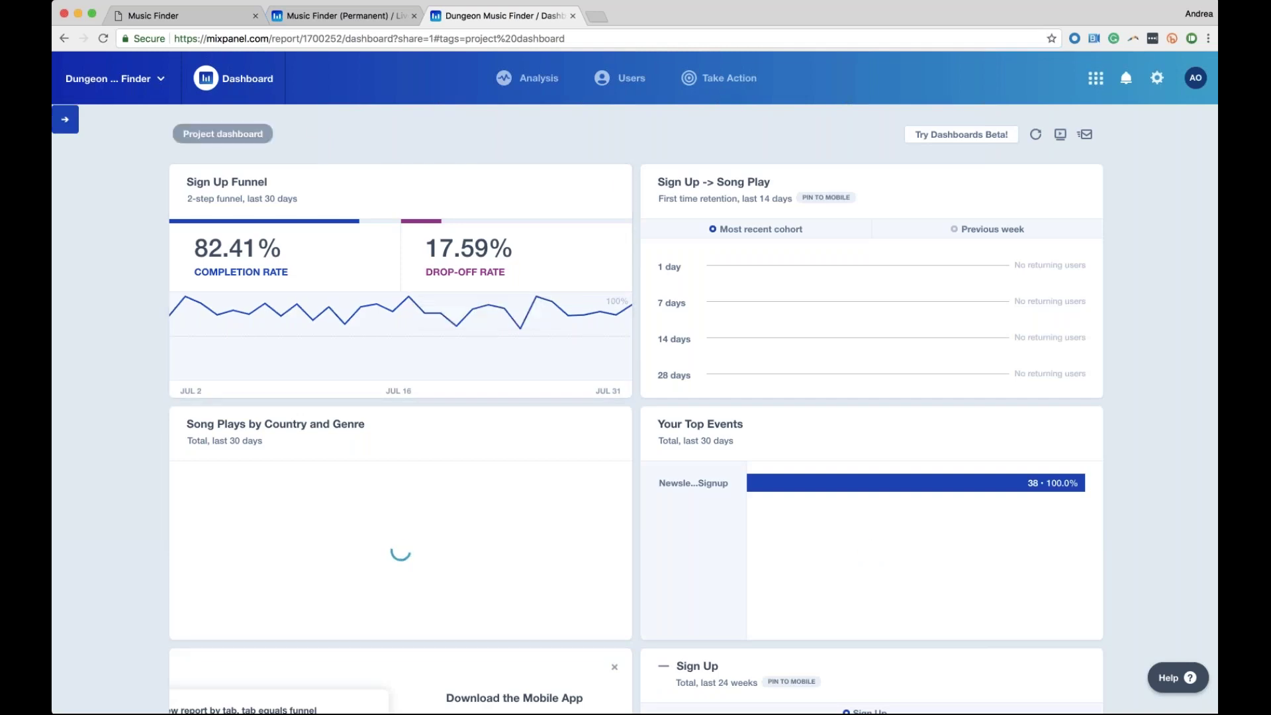
left_click(222, 134)
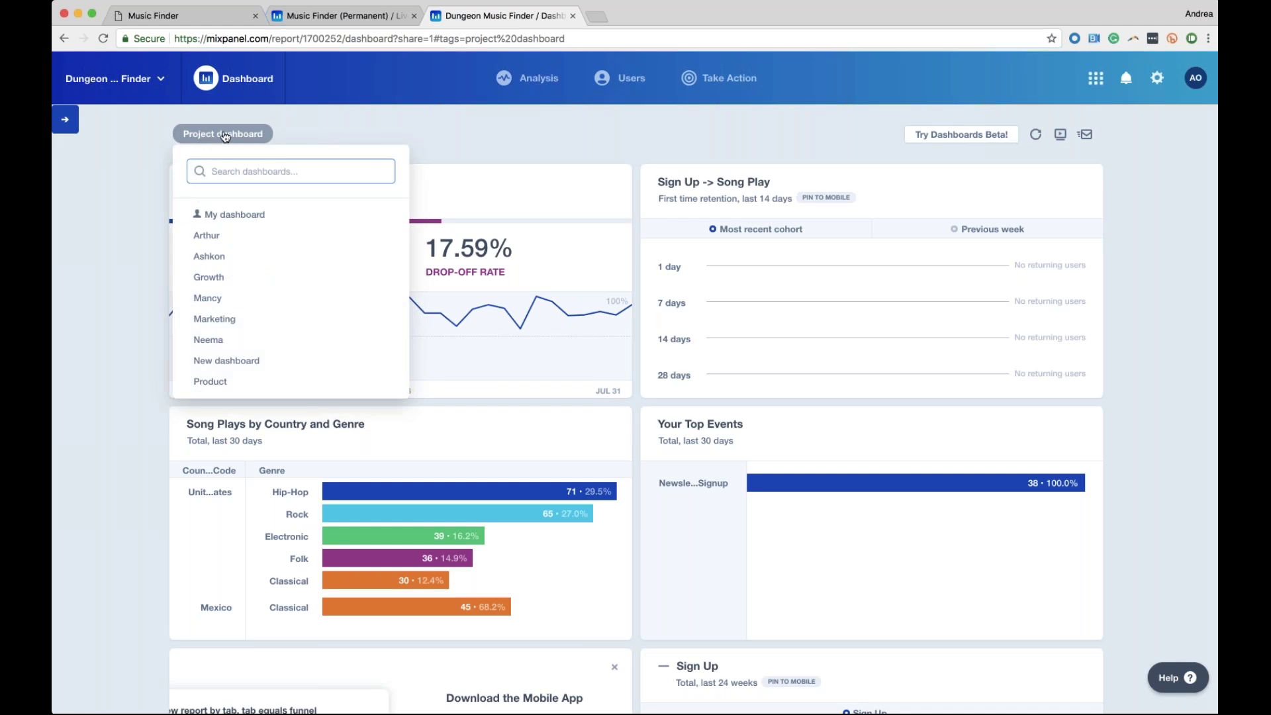
scroll(242, 331, "down", 2)
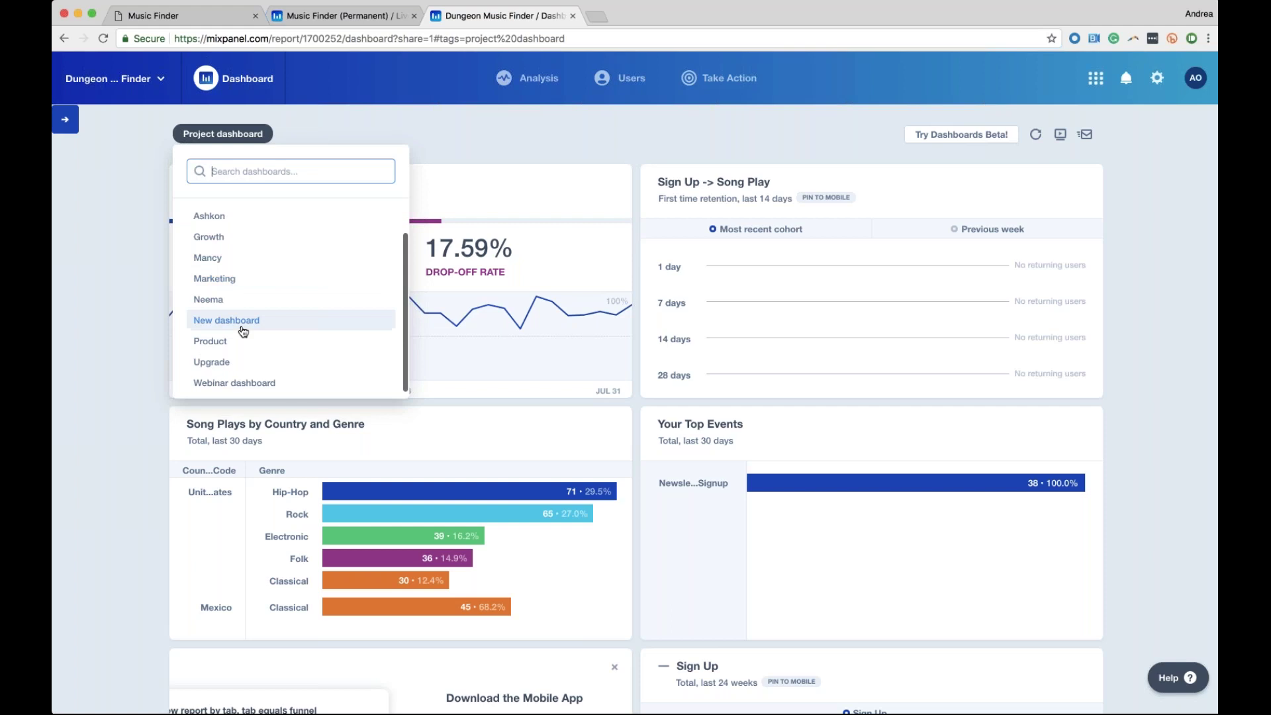
left_click(252, 384)
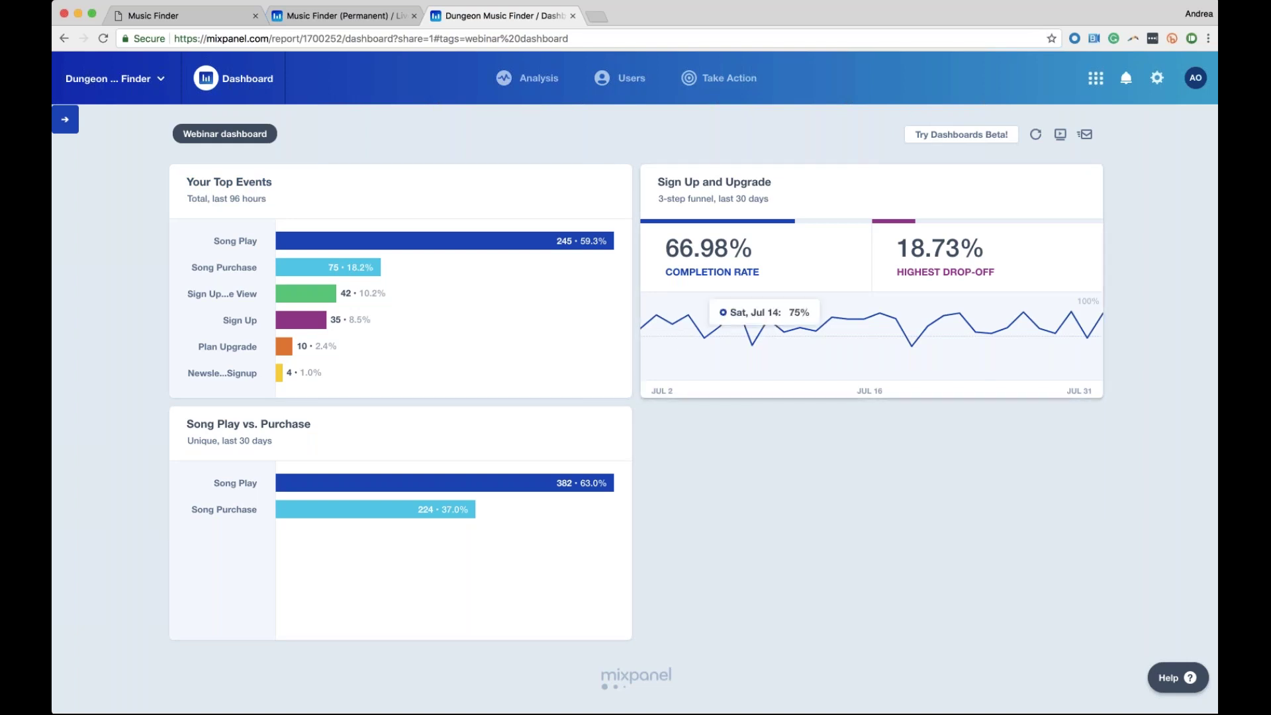
Switch the Webinar dashboard to the Dashboards Beta layout
left_click(937, 143)
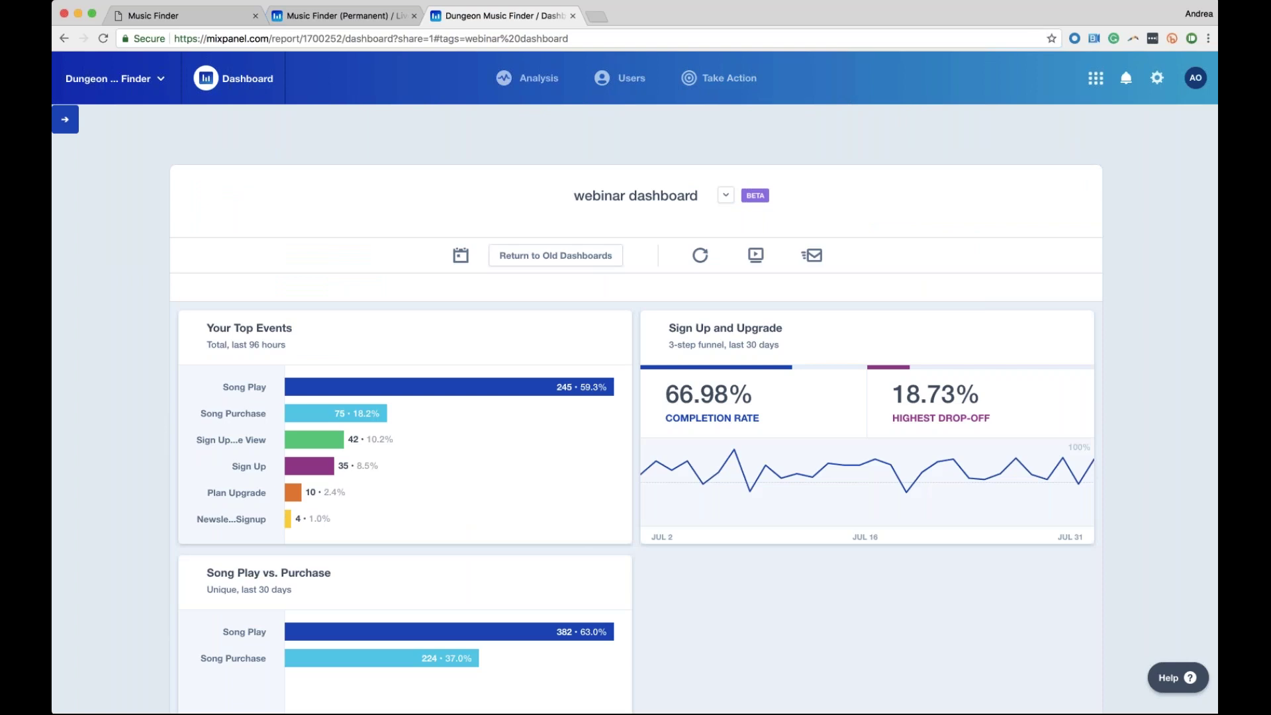
scroll(636, 364, "down", 2)
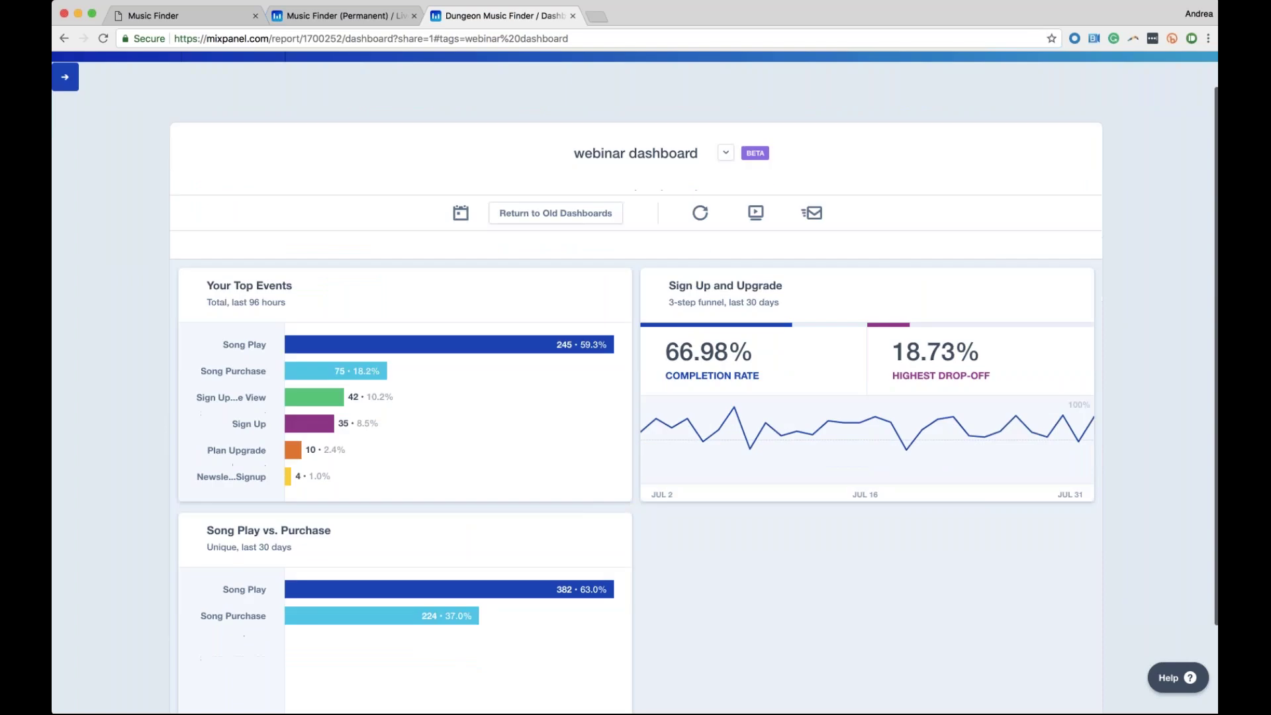
scroll(635, 371, "down", 3)
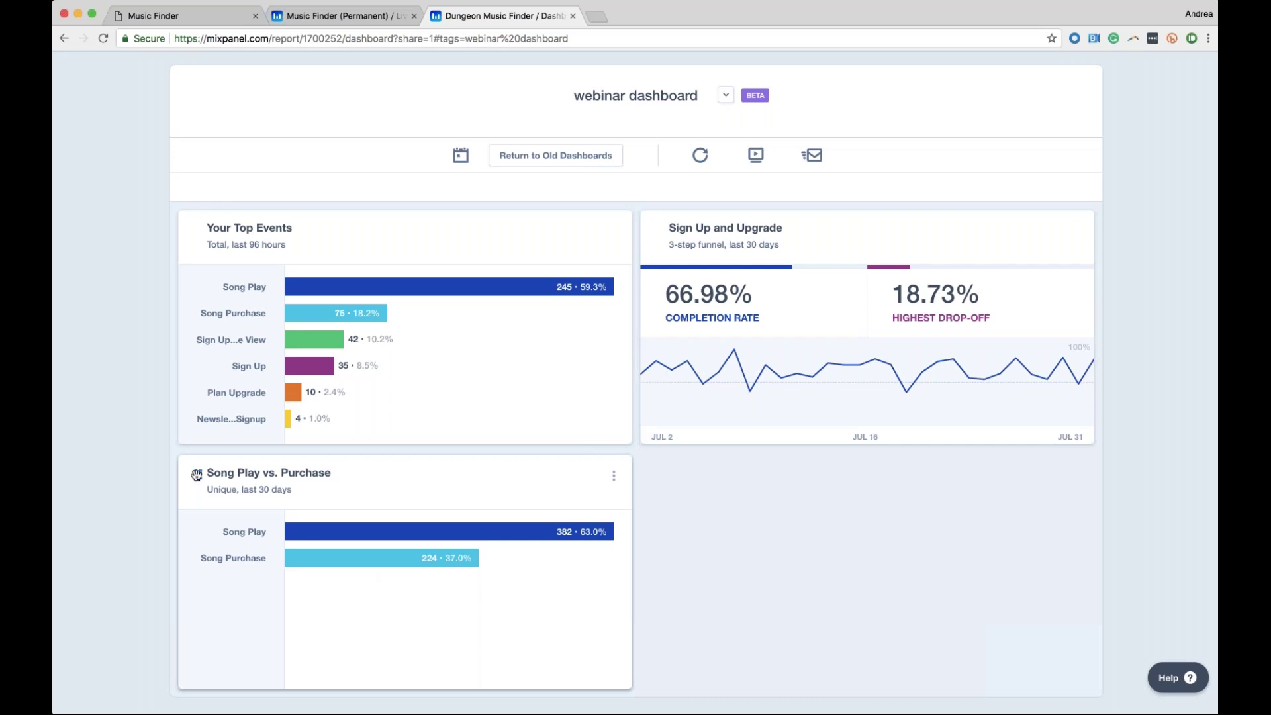
Move Song Play vs. Purchase to the top-left and Your Top Events to the bottom-left
left_click_drag(197, 474, 201, 228)
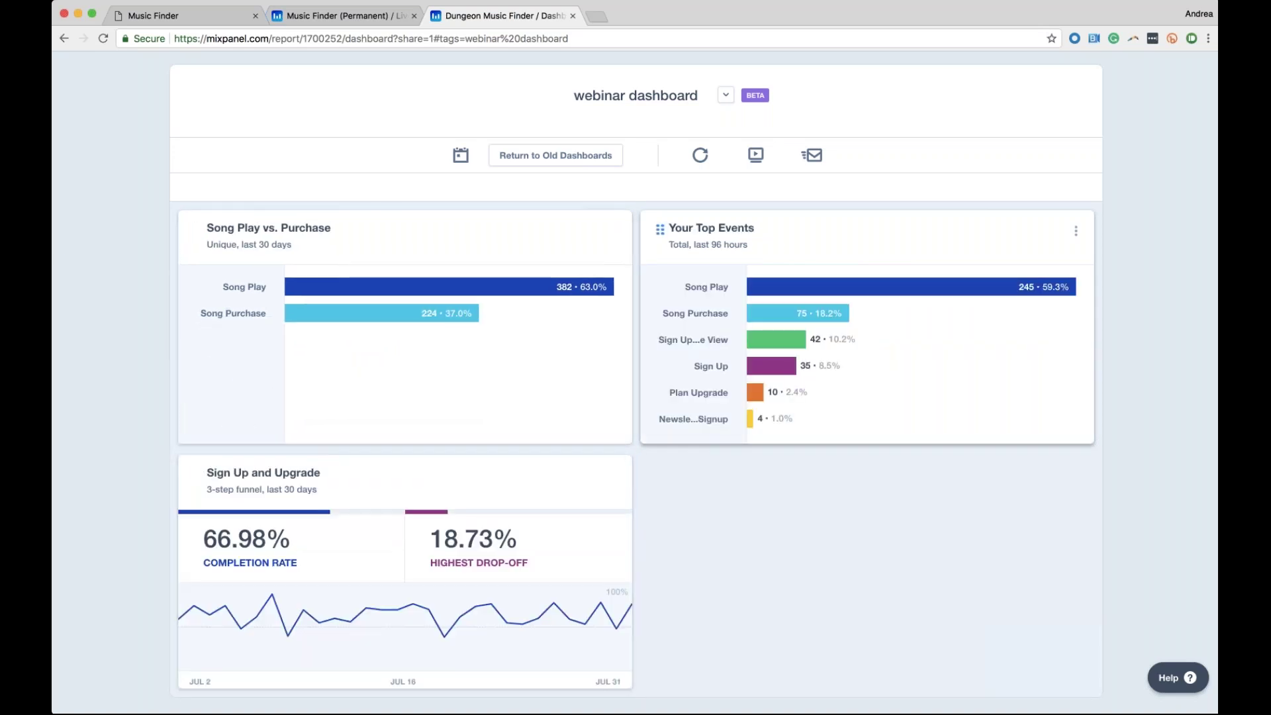
left_click_drag(661, 230, 202, 474)
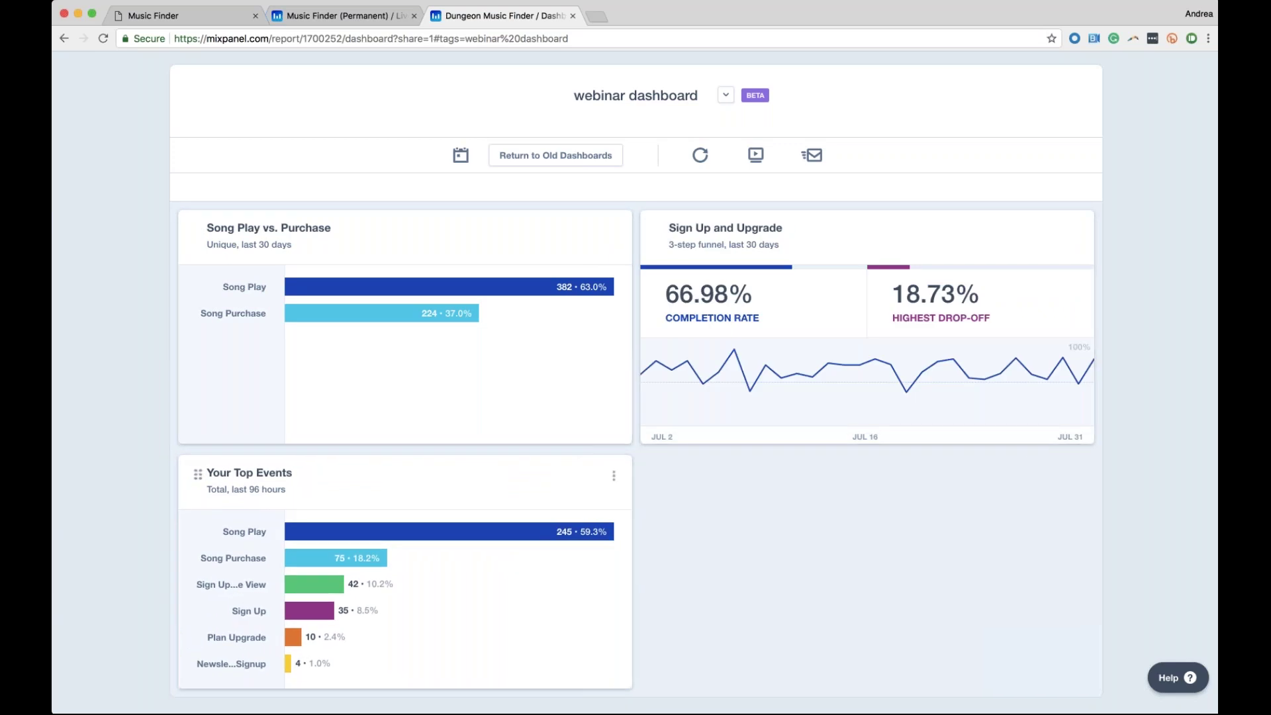
scroll(596, 243, "down", 1)
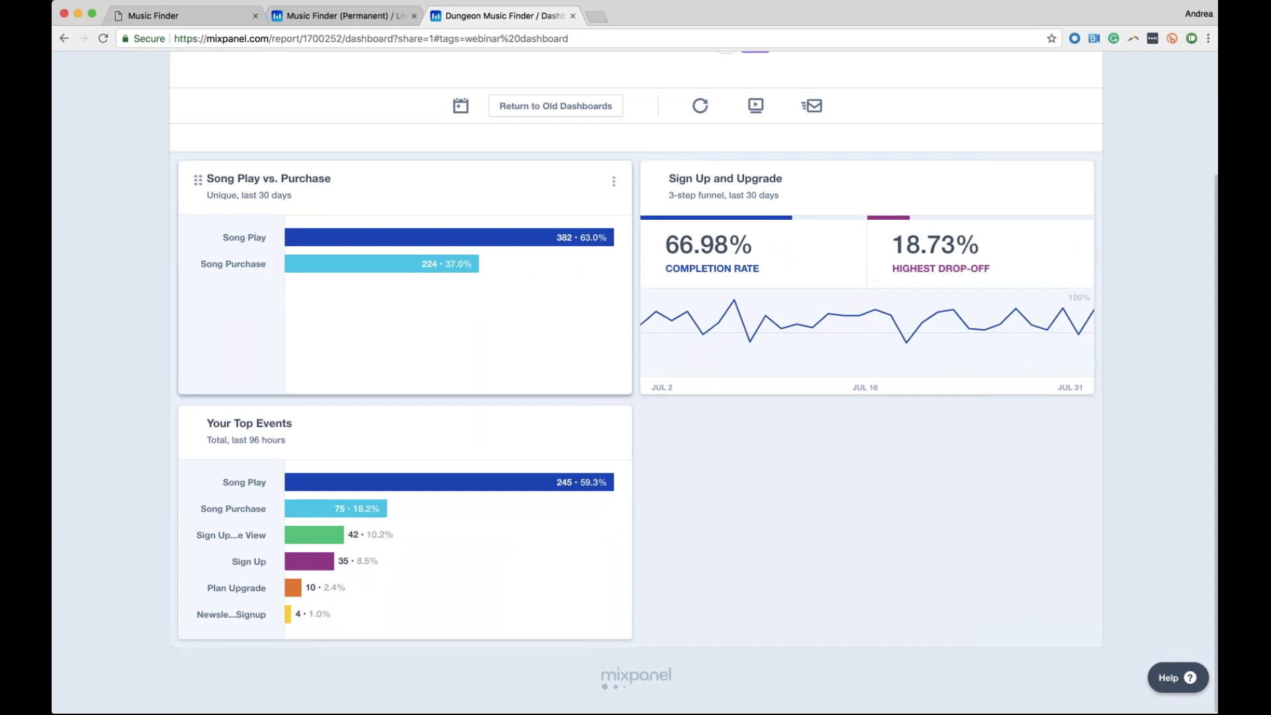
scroll(596, 265, "up", 2)
scroll(595, 265, "down", 2)
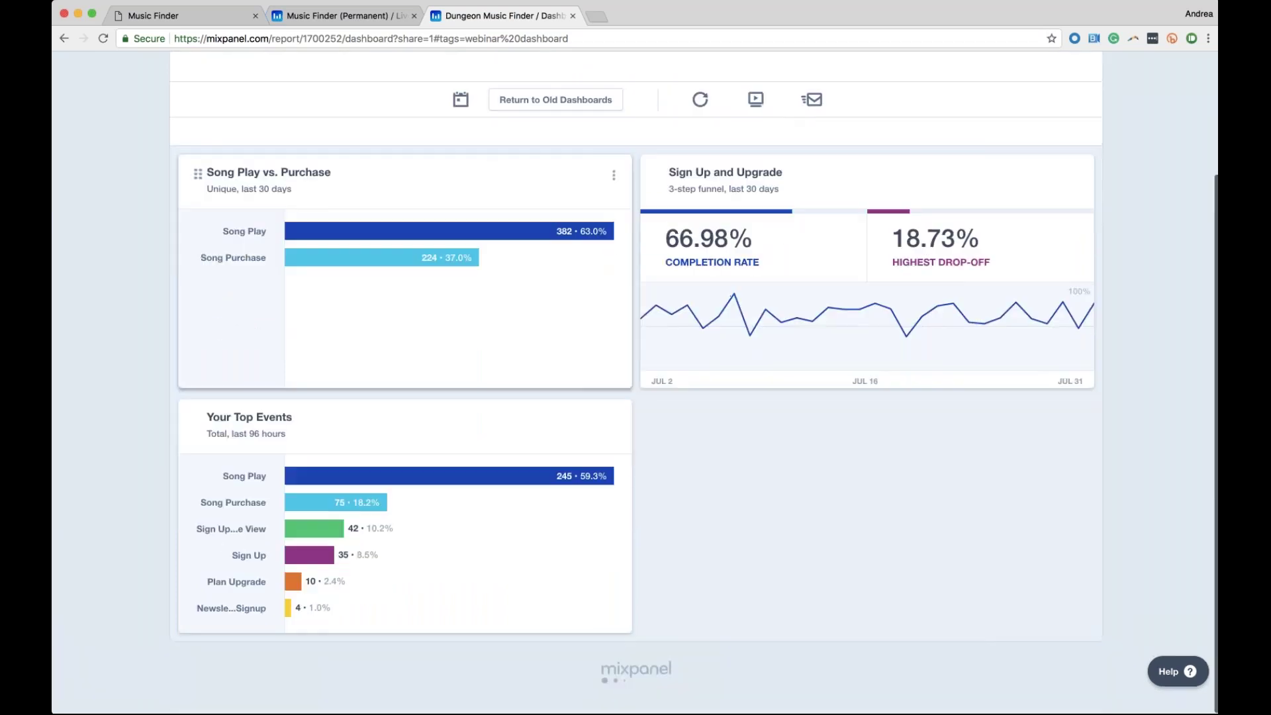
scroll(154, 135, "up", 3)
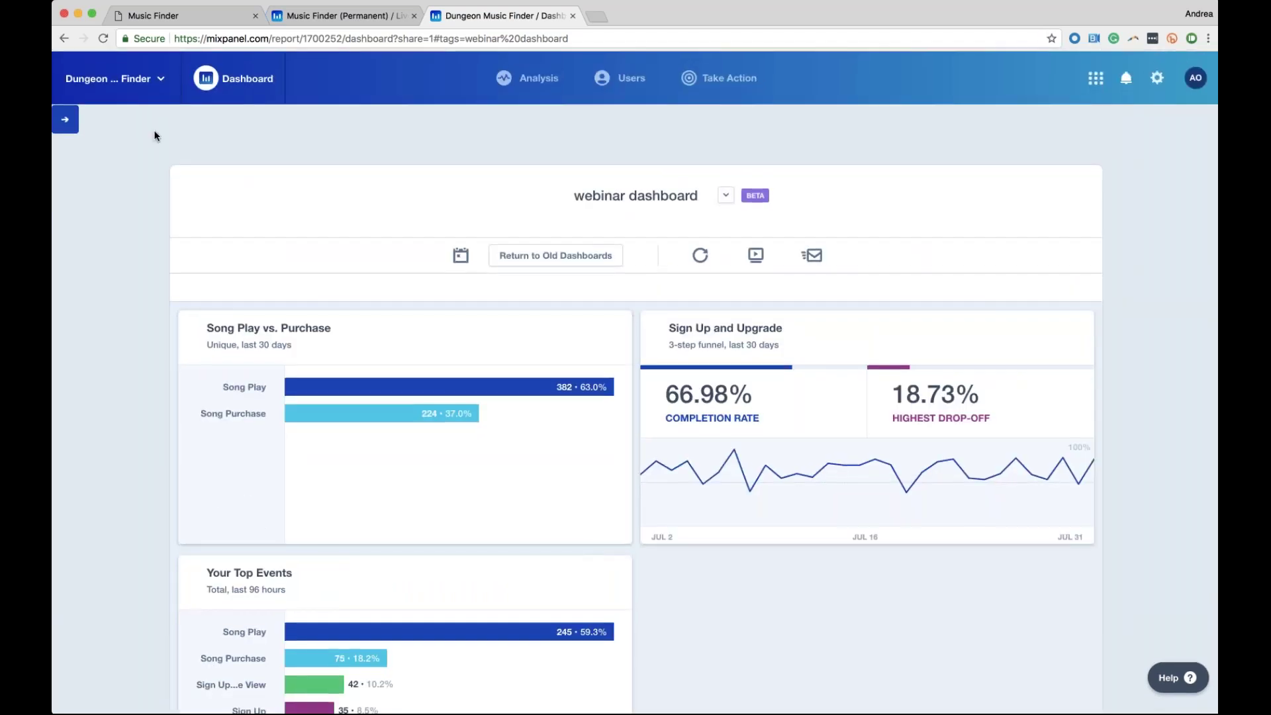
scroll(389, 326, "down", 2)
scroll(294, 141, "up", 2)
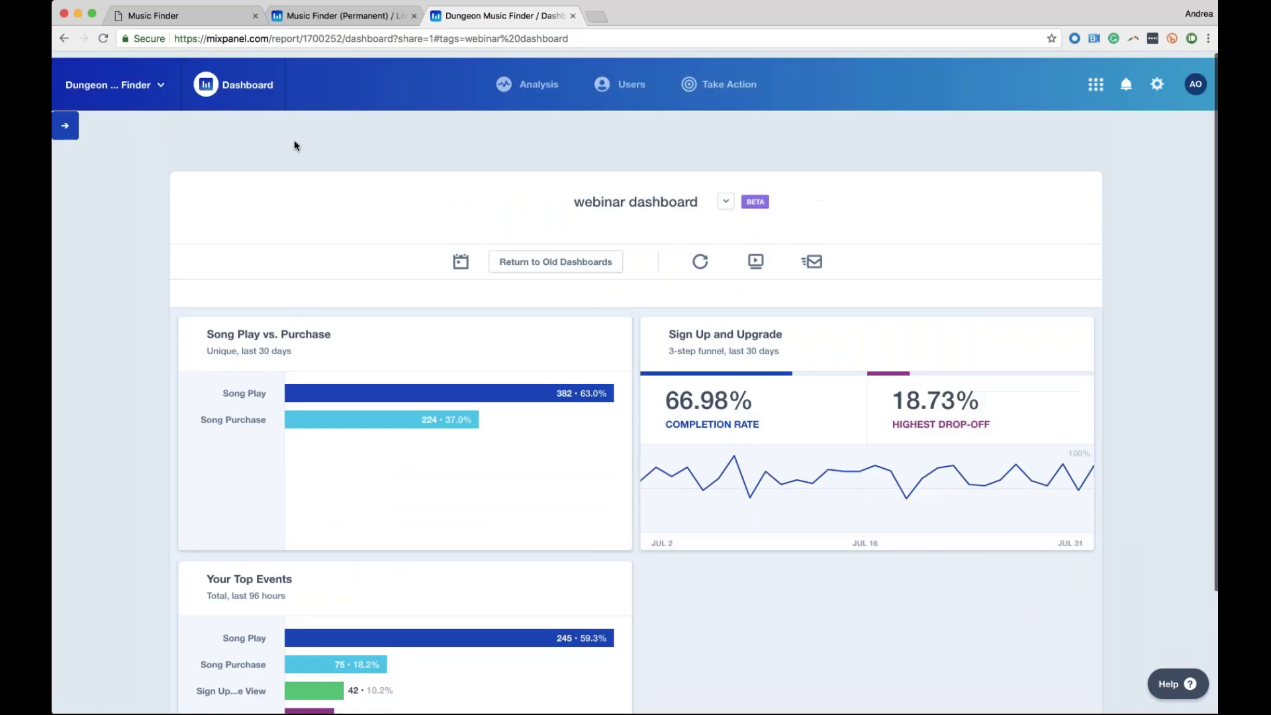
Start a new Insights report from the Analysis menu, then switch to the Segmentation report
mouse_move(518, 104)
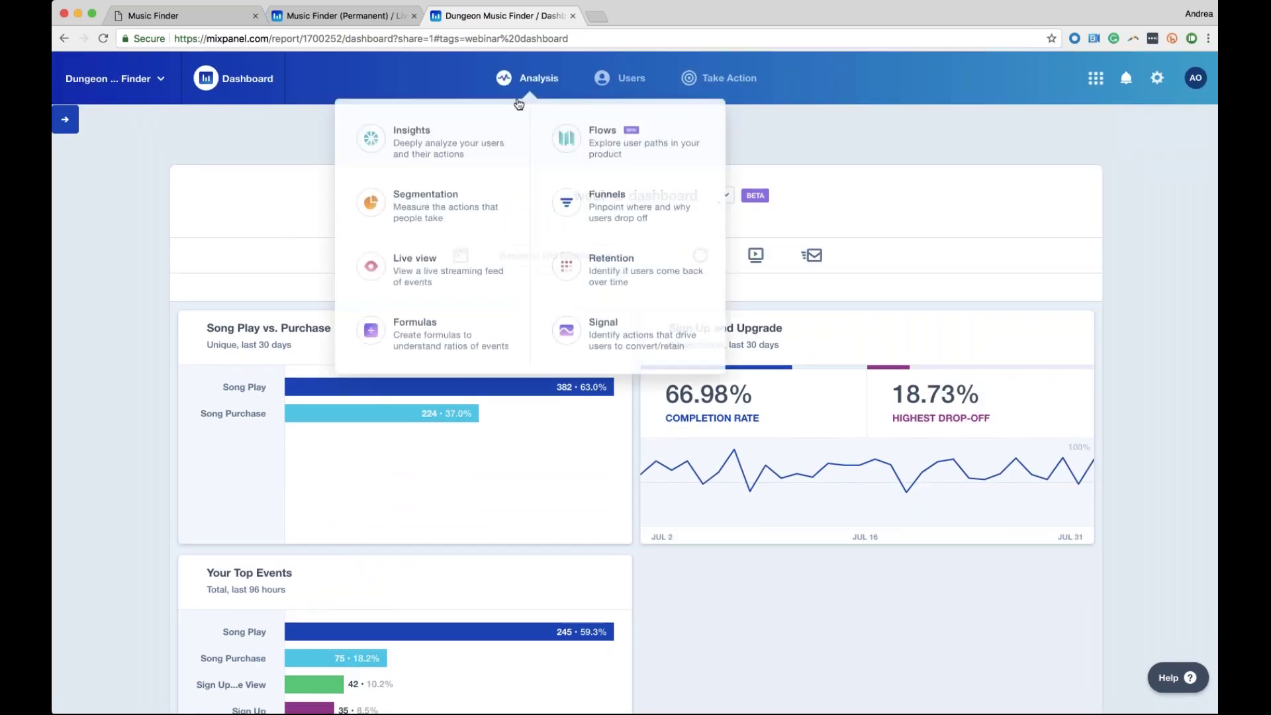
left_click(453, 149)
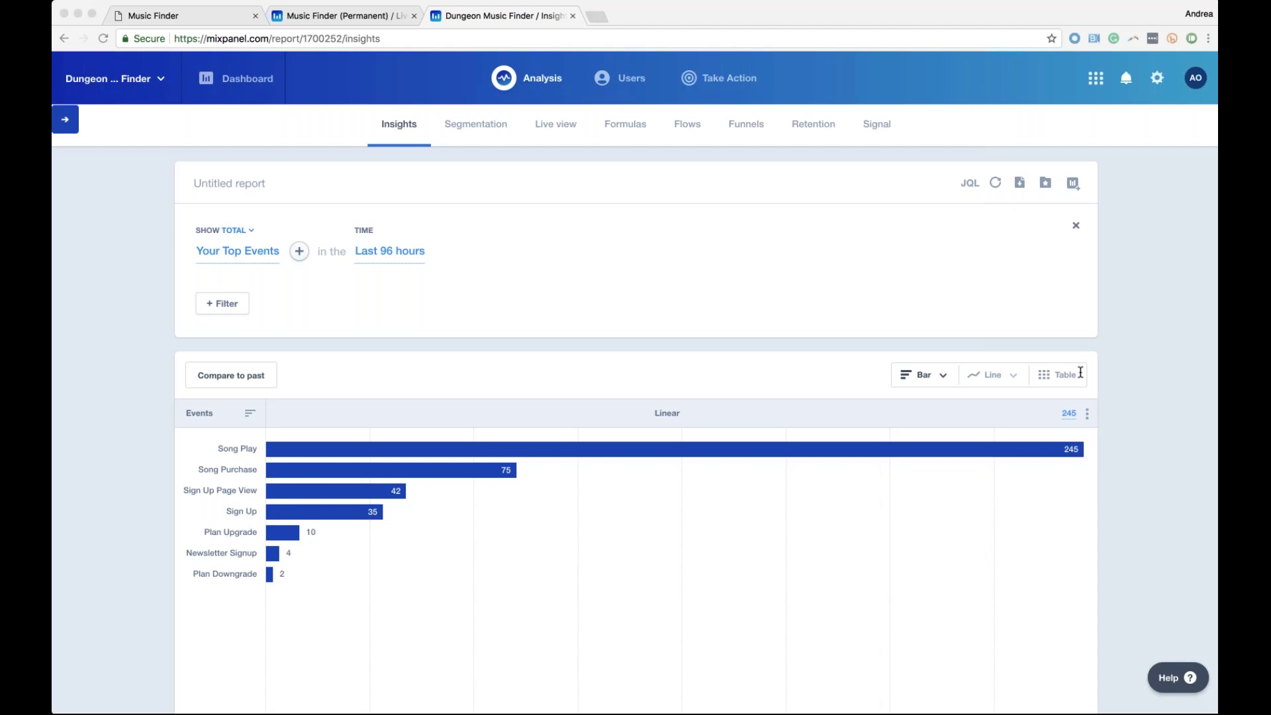
left_click(464, 141)
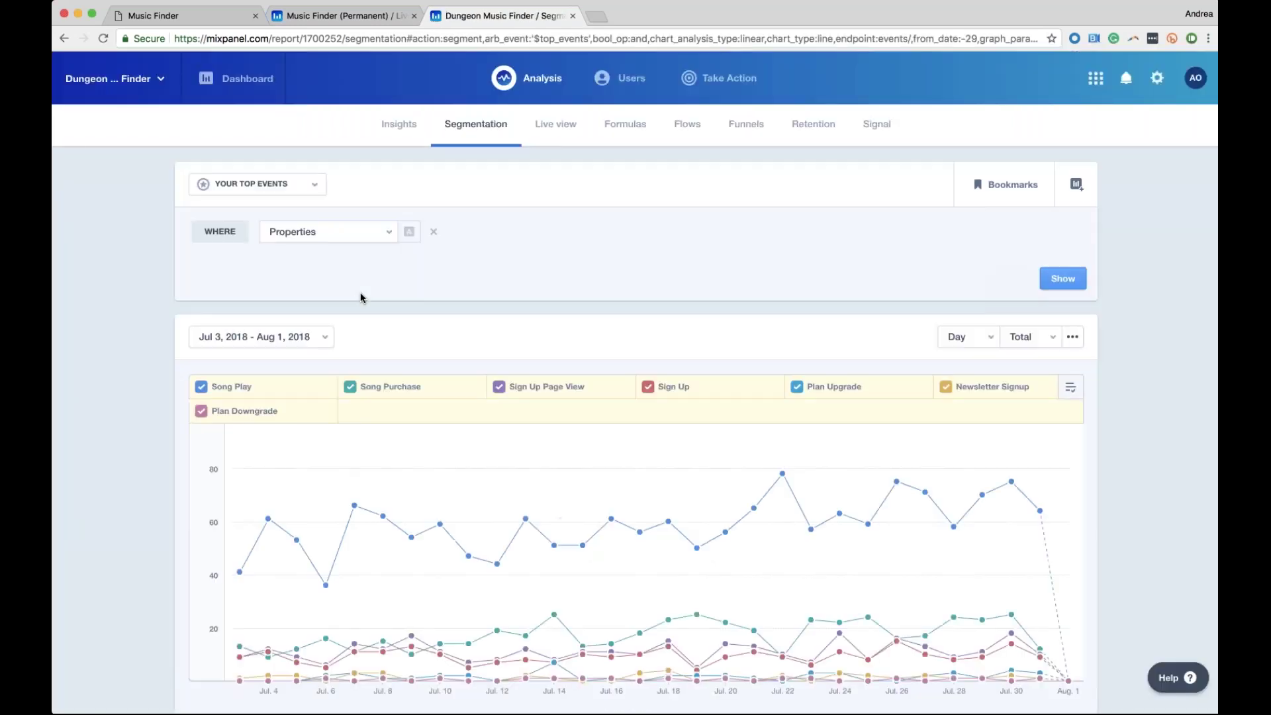
scroll(454, 389, "down", 3)
scroll(454, 389, "up", 3)
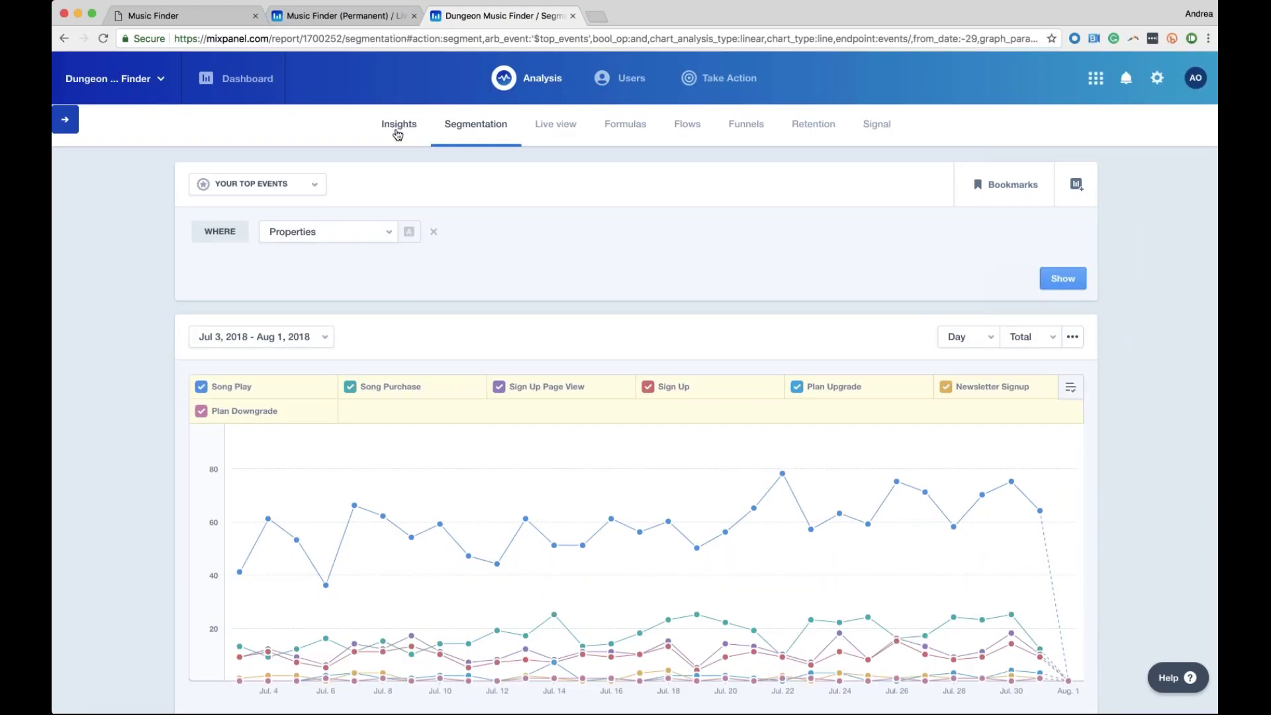
left_click(398, 133)
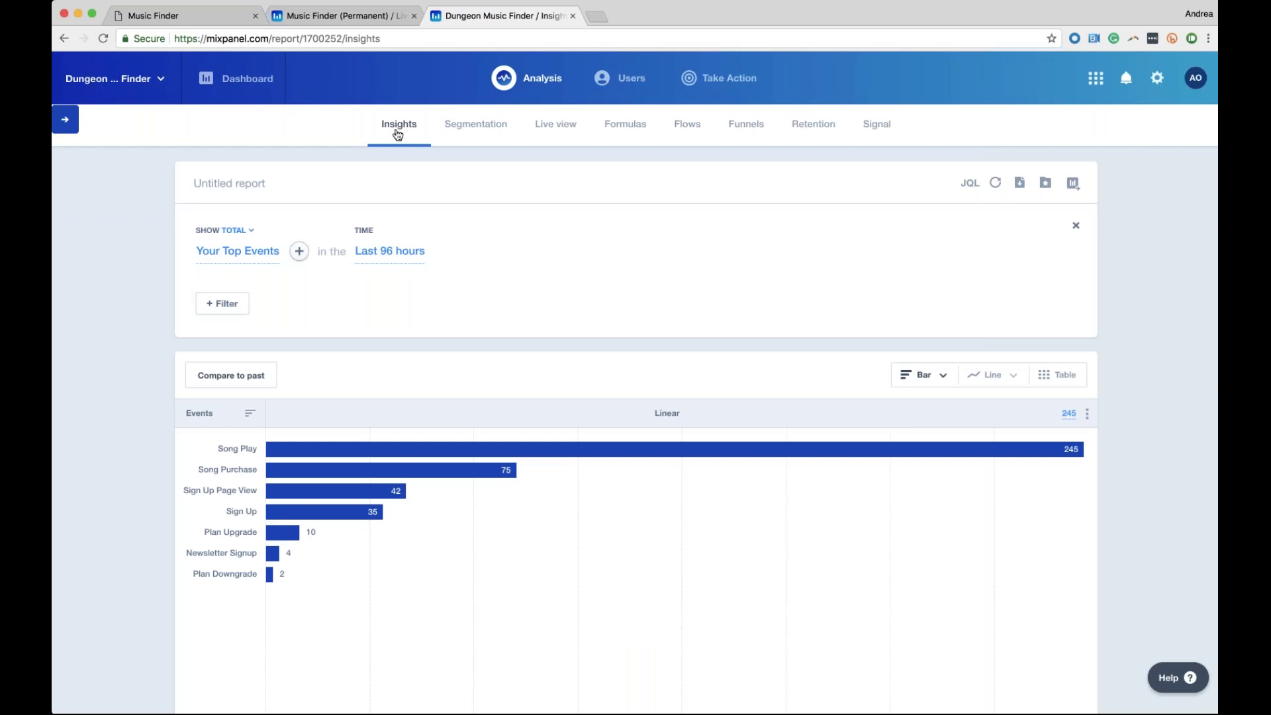
scroll(339, 436, "down", 3)
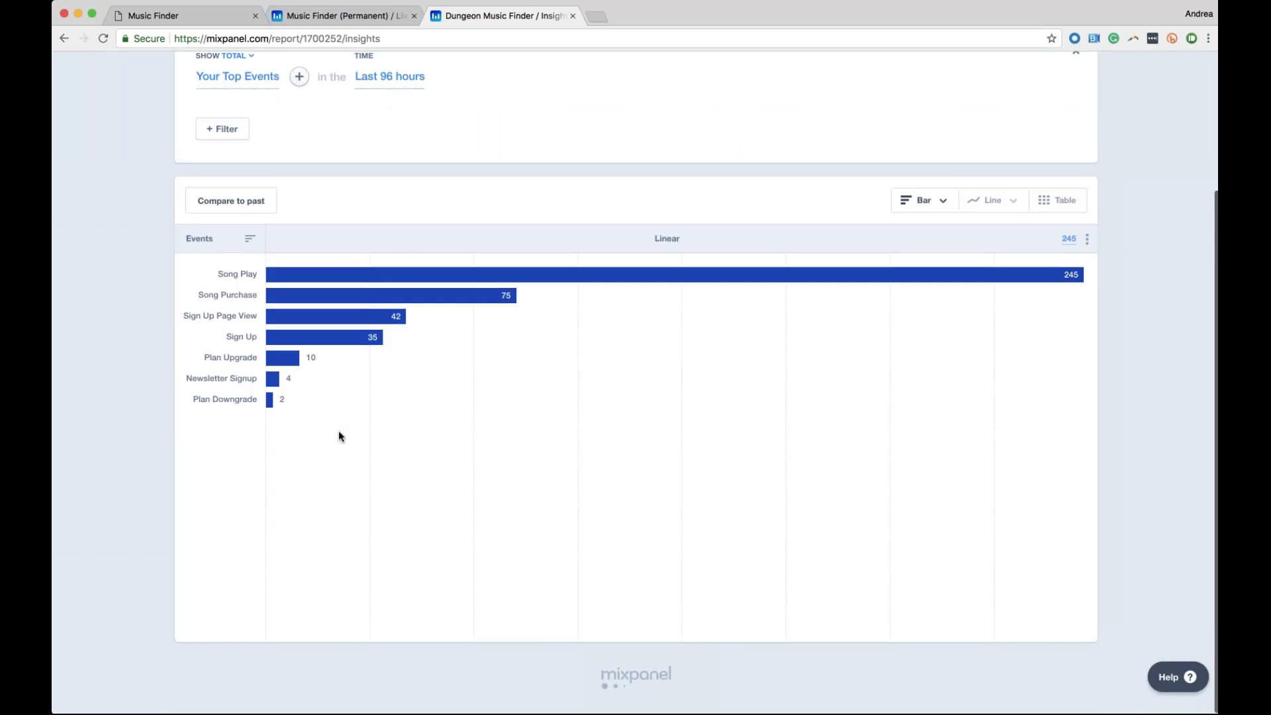
scroll(339, 435, "up", 3)
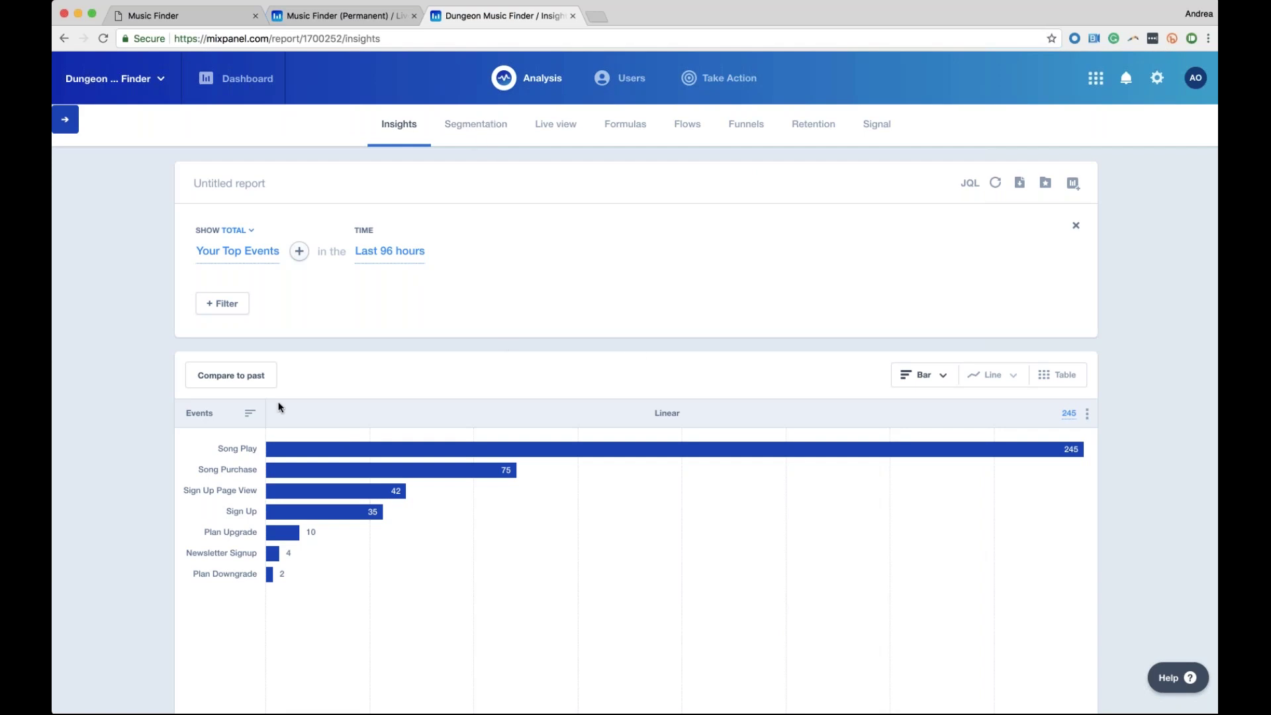
Break down Your Top Events by the Artist property
left_click(298, 252)
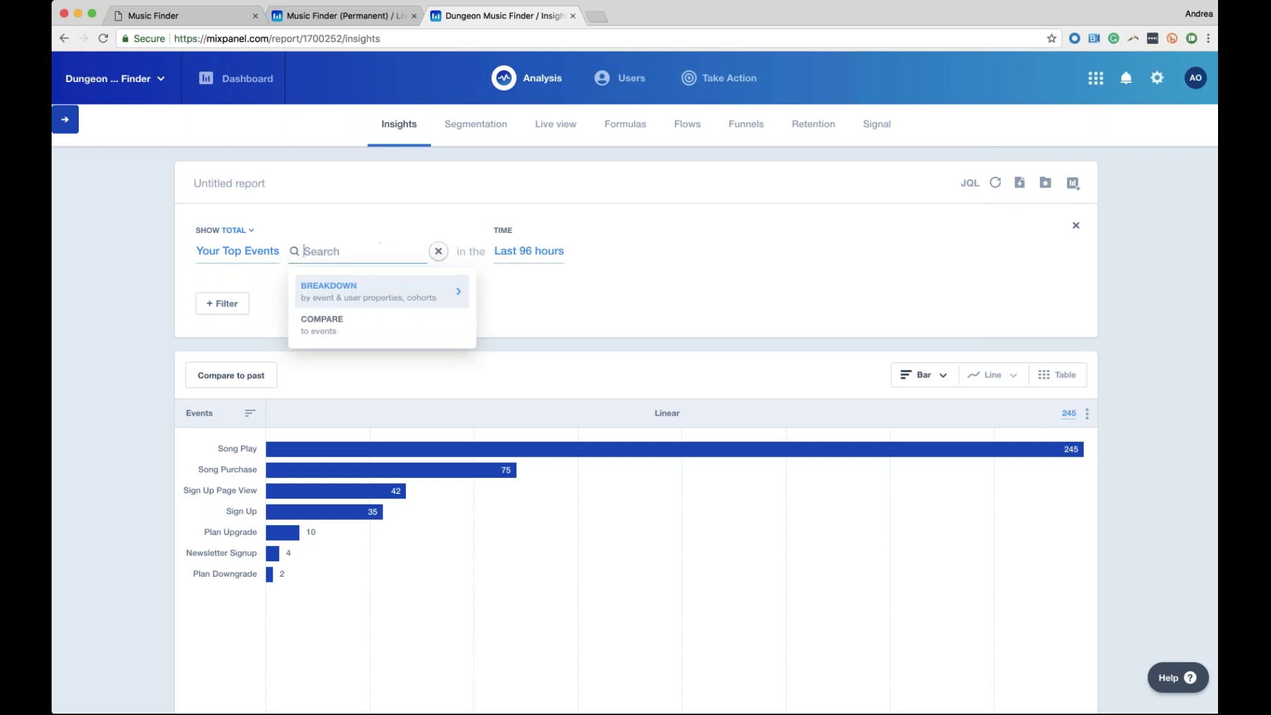
left_click(323, 296)
left_click(330, 370)
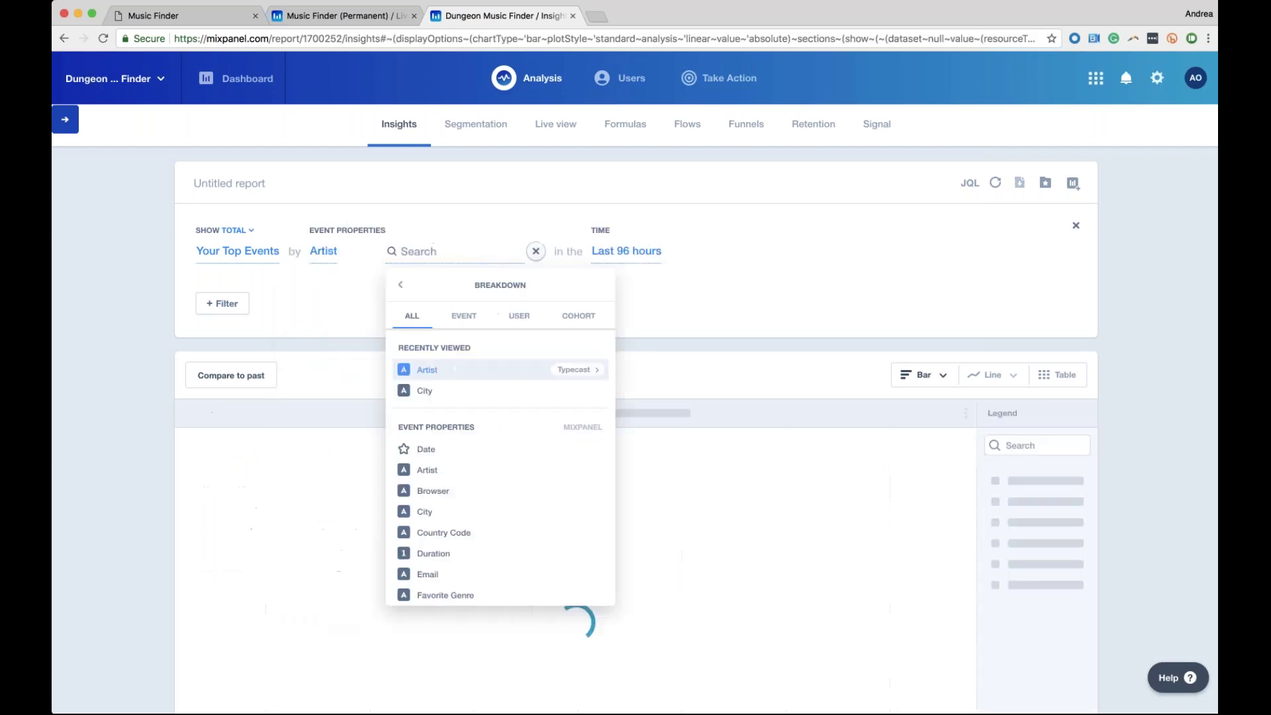
scroll(328, 510, "down", 1)
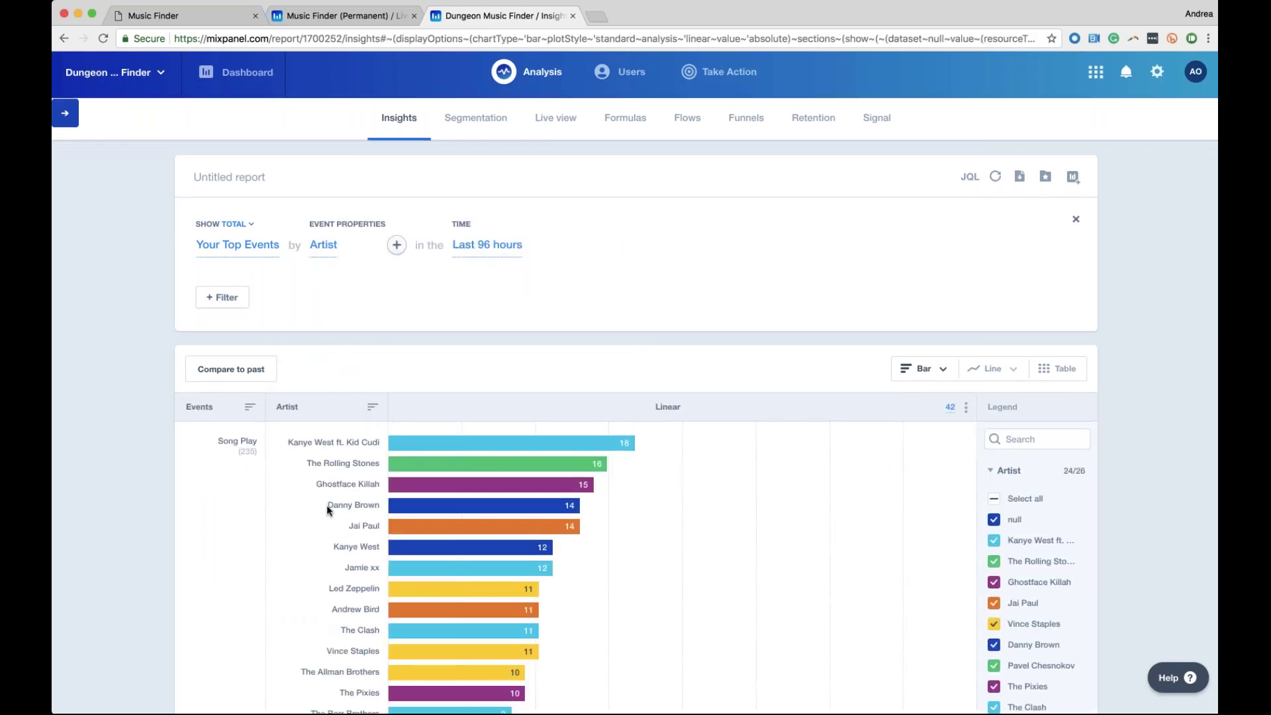
scroll(327, 509, "down", 15)
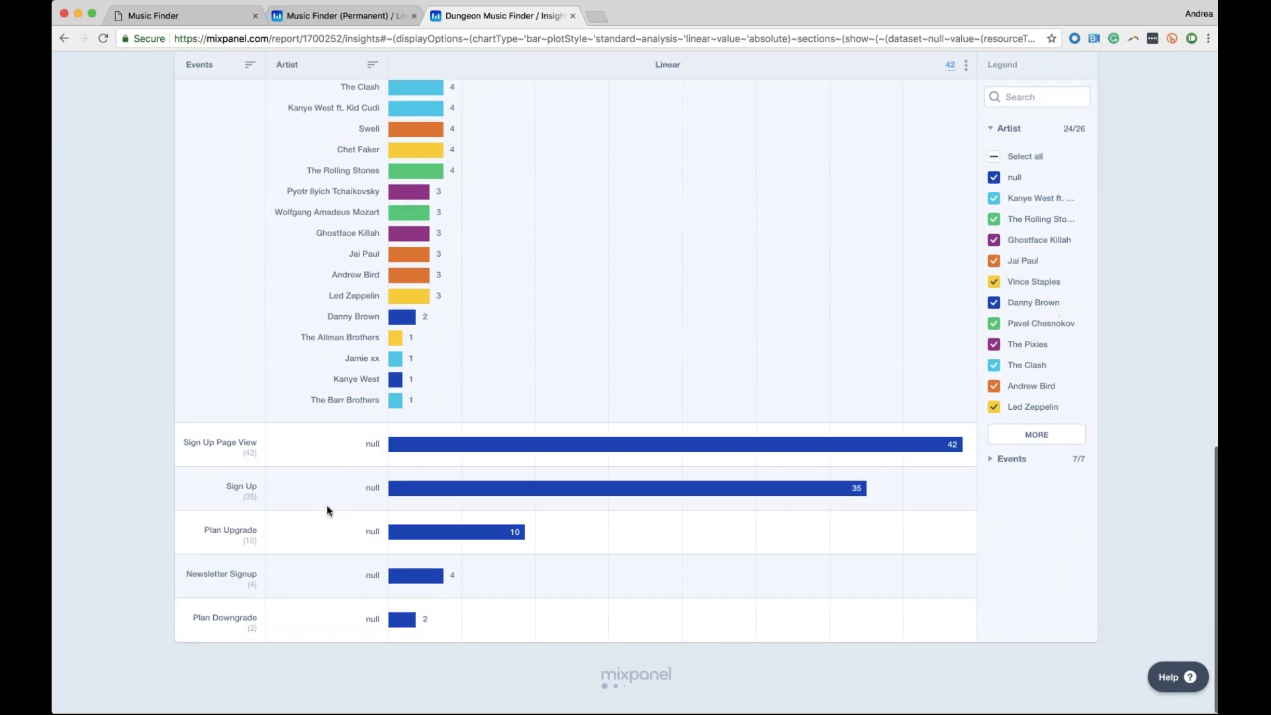
scroll(327, 505, "up", 15)
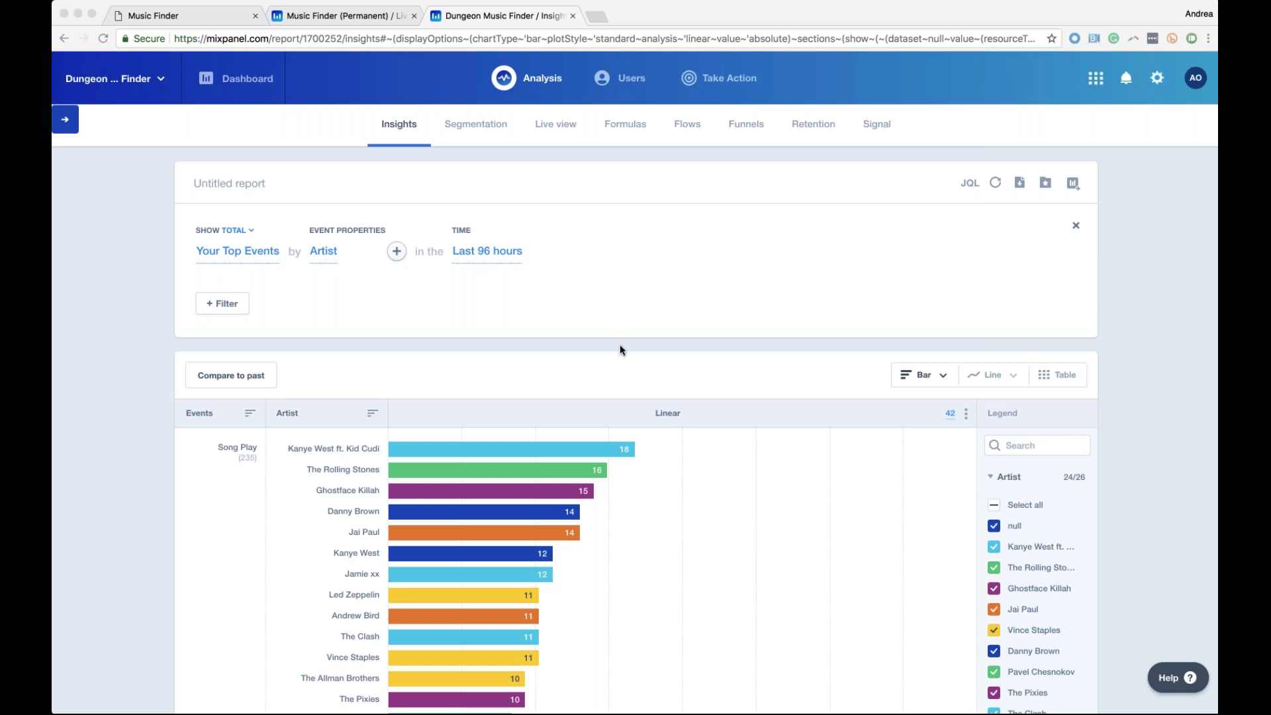
Count unique users instead of totals and remove the Artist breakdown
left_click(233, 230)
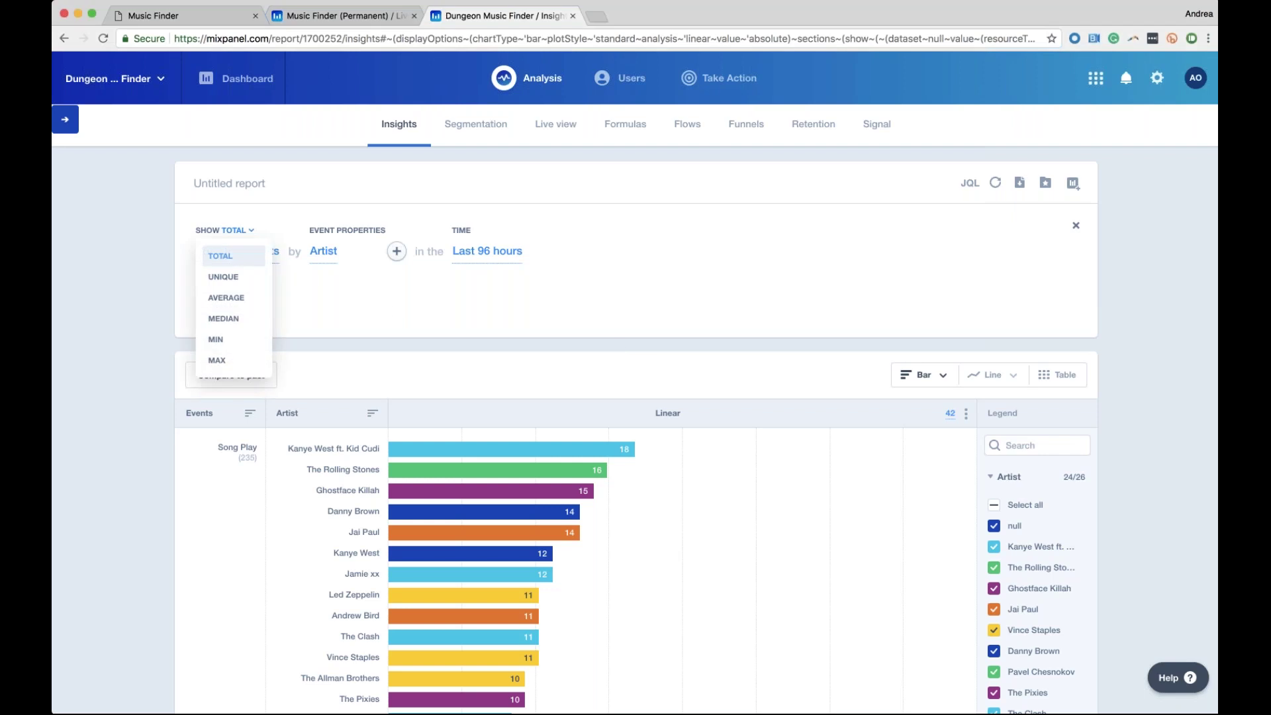
left_click(235, 276)
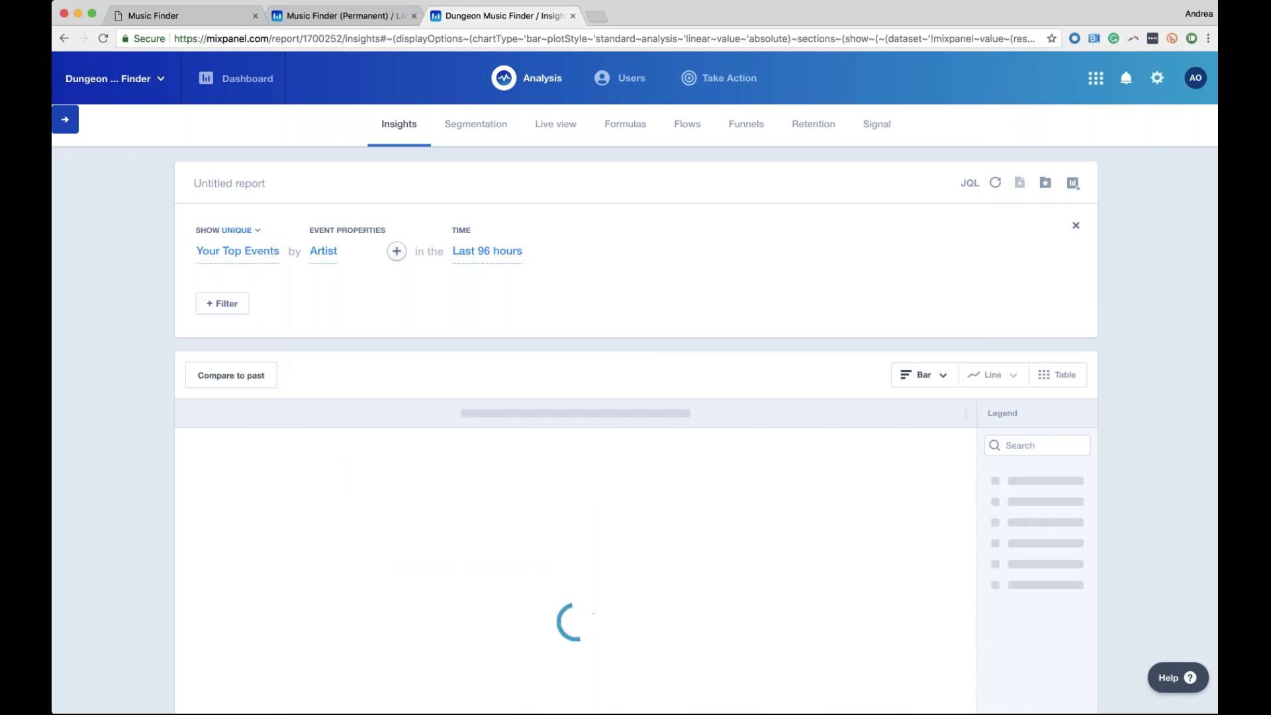
left_click(238, 251)
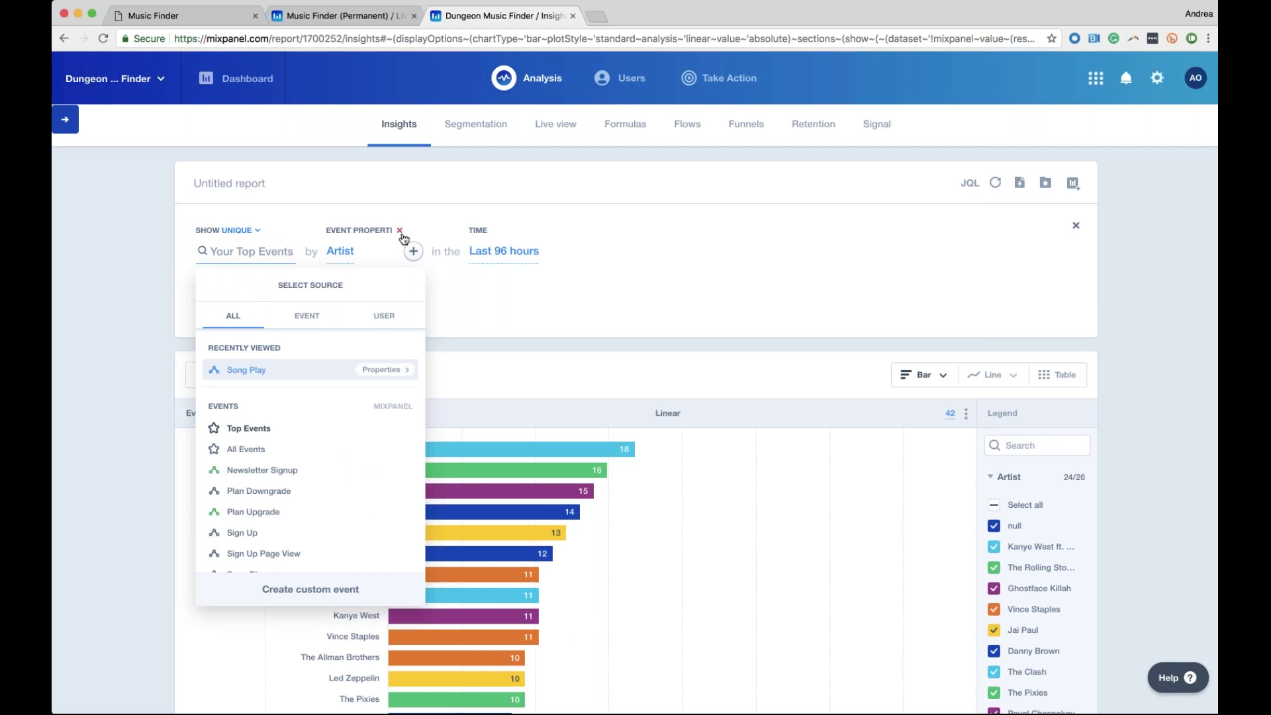
left_click(400, 230)
Change the event source from Your Top Events to All Events, showing a 294 bar
left_click(258, 263)
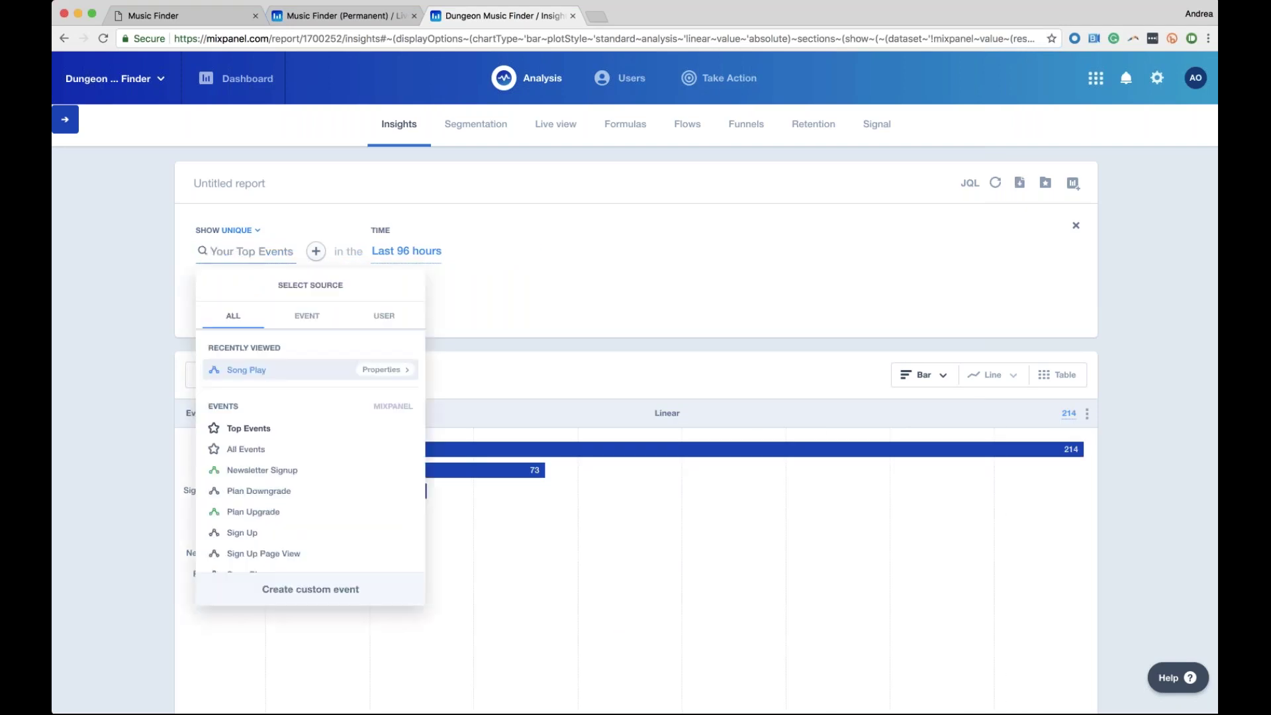
left_click(246, 449)
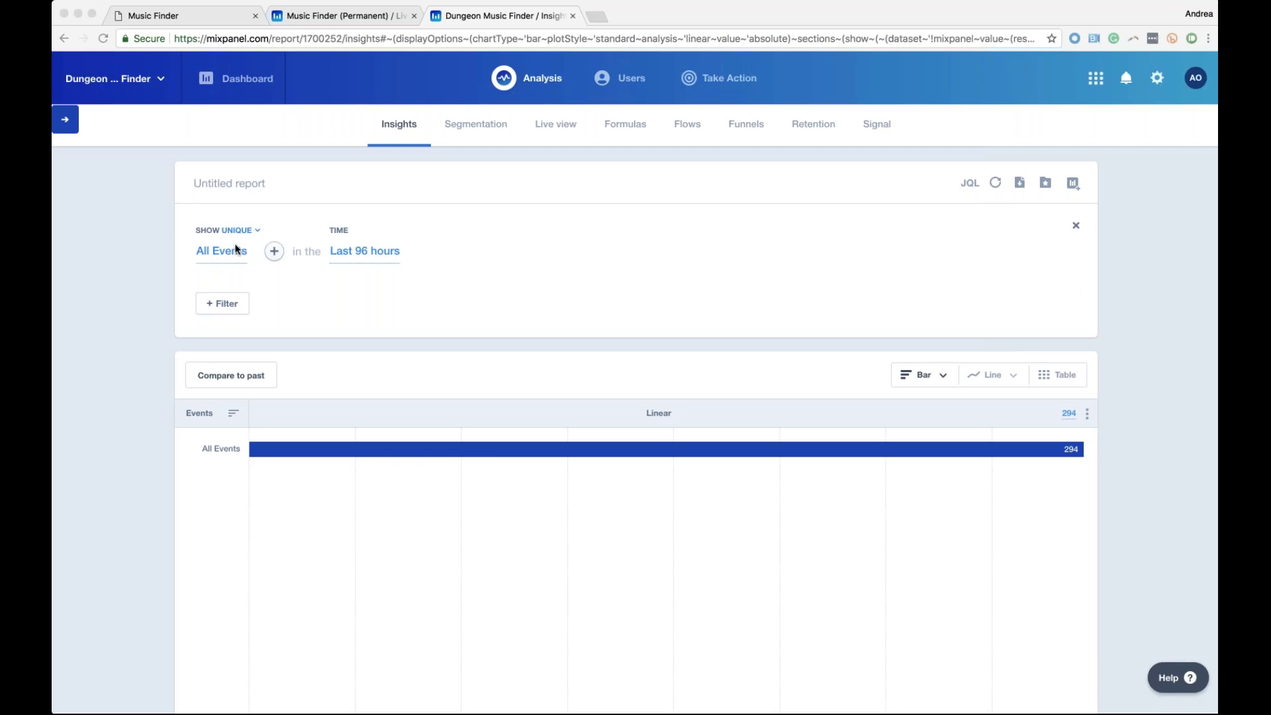
Browse breakdown properties, searching 'dev' and 'op', then close the list without adding one
left_click(274, 252)
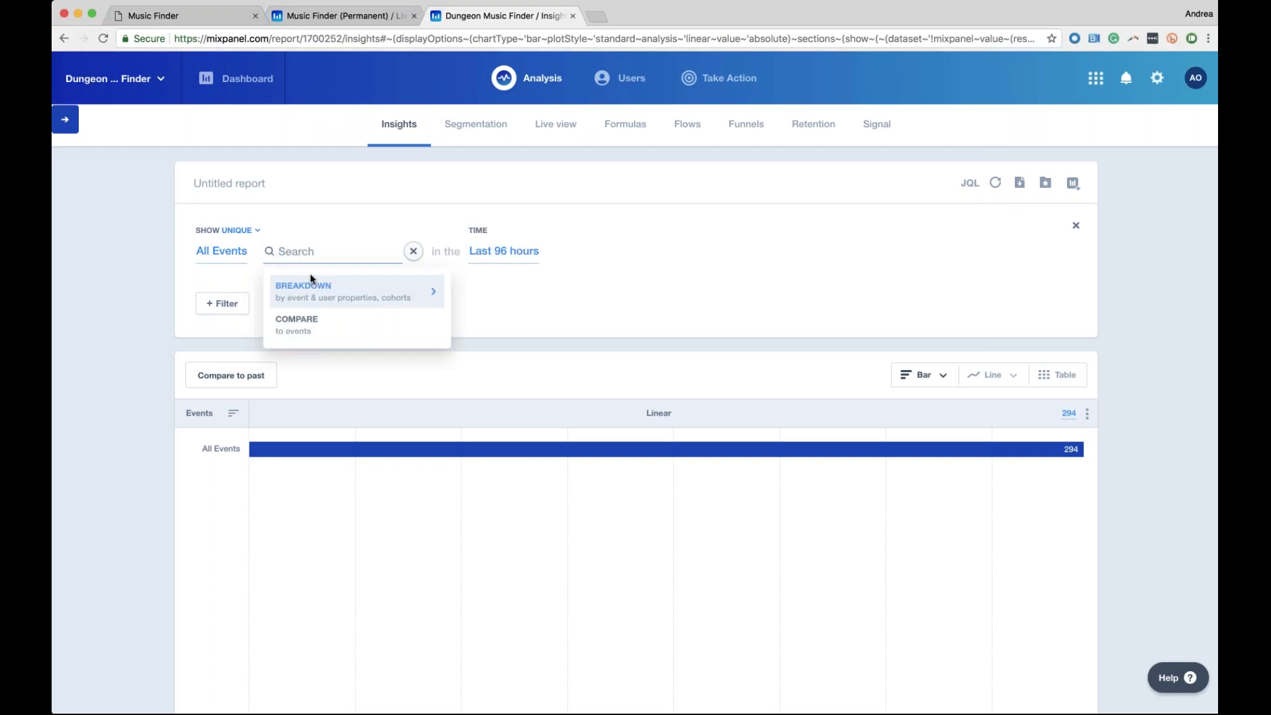
left_click(312, 290)
type("dev")
key("BackSpace")
key("BackSpace")
key("BackSpace")
type("op")
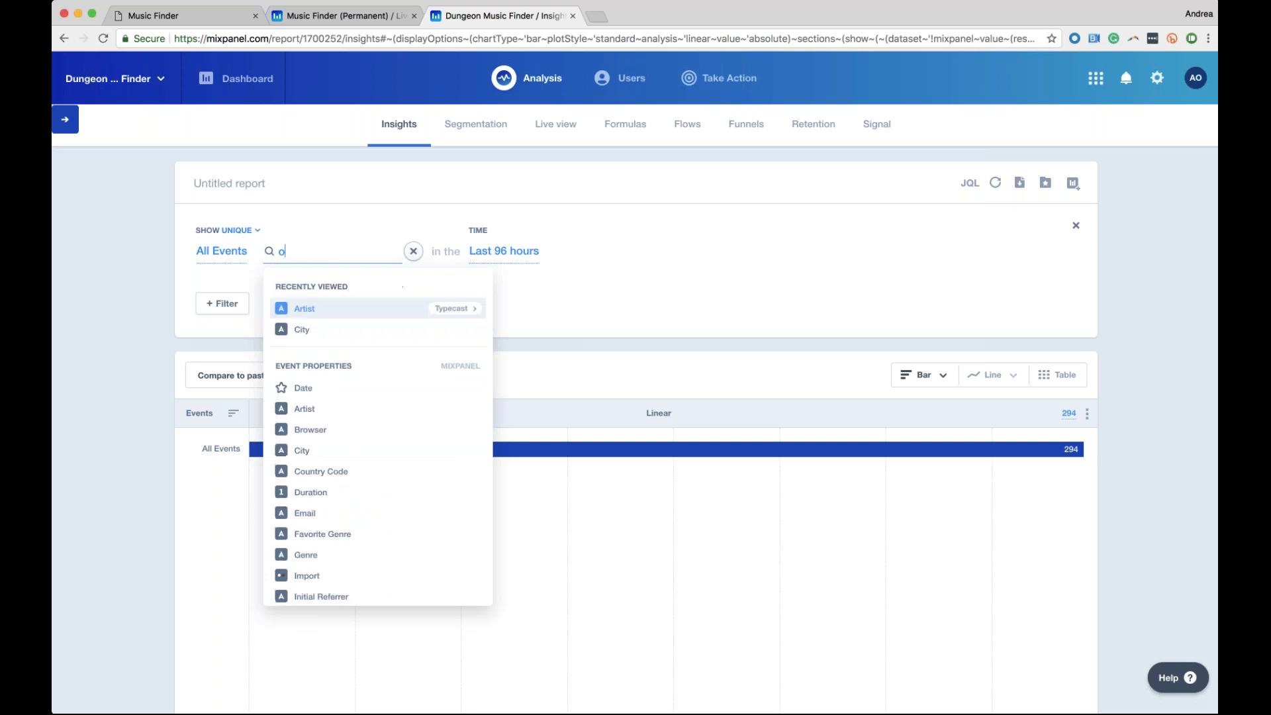
key("BackSpace")
key("BackSpace")
scroll(378, 437, "down", 5)
key("Up")
key("Up")
key("Up")
key("Up")
key("Up")
key("Up")
key("Up")
key("Up")
key("Up")
key("Up")
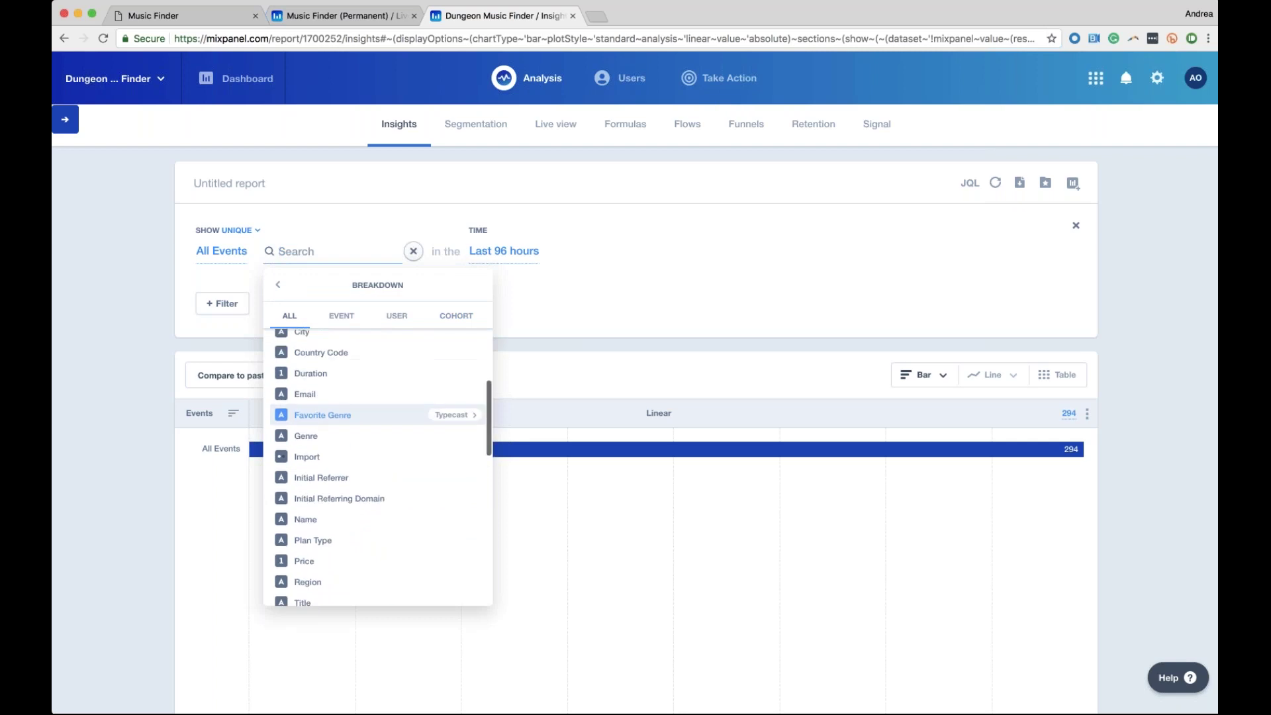
key("Escape")
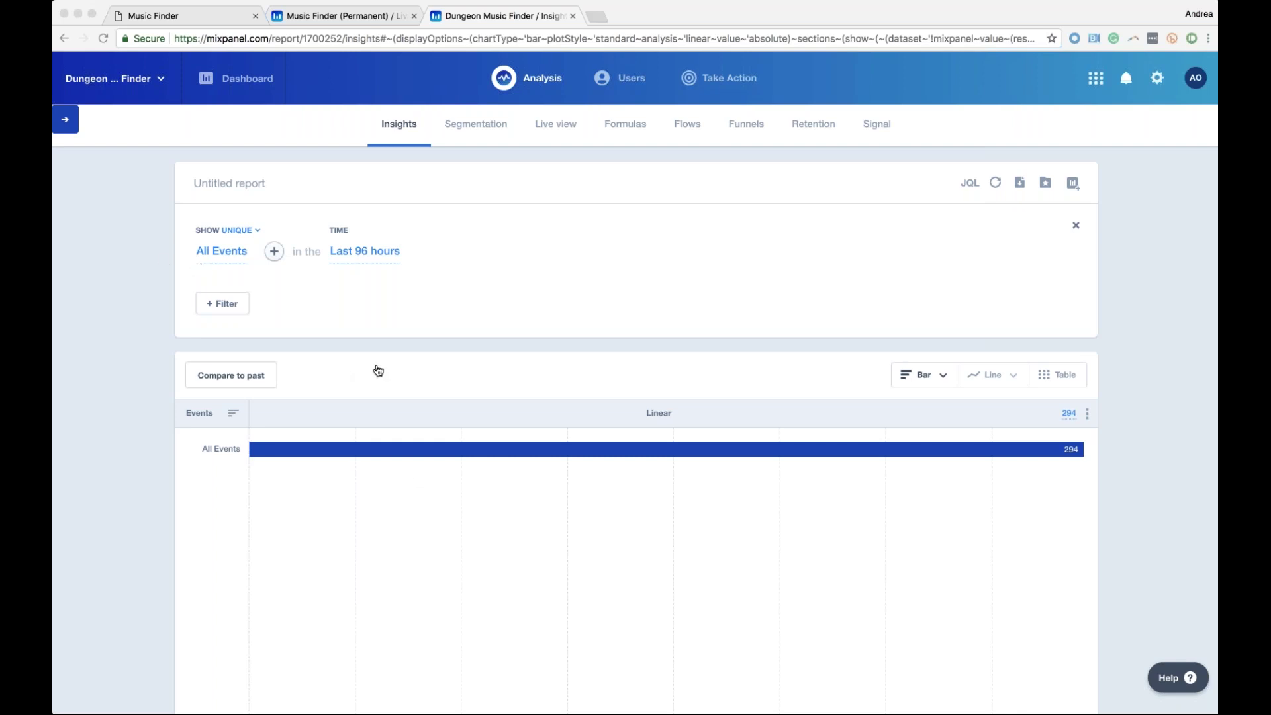
Switch the report's counting from unique users to total events
left_click(215, 254)
left_click(216, 253)
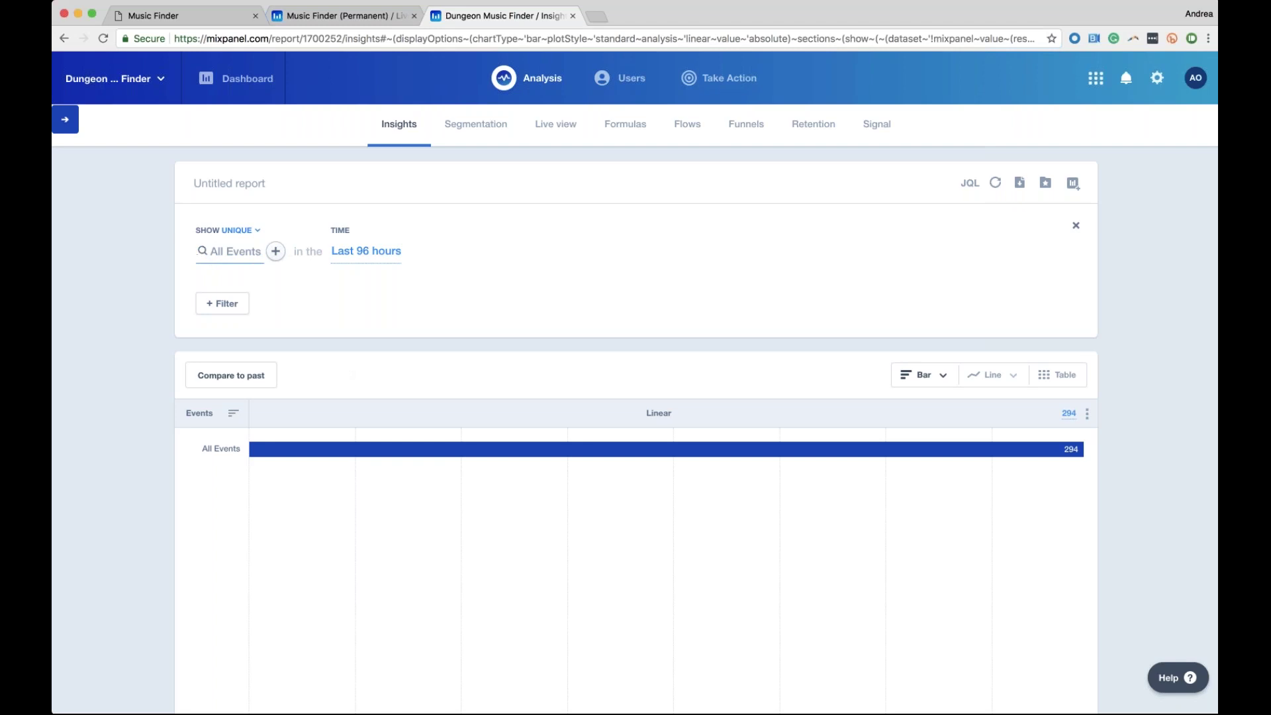
left_click(228, 231)
left_click(232, 265)
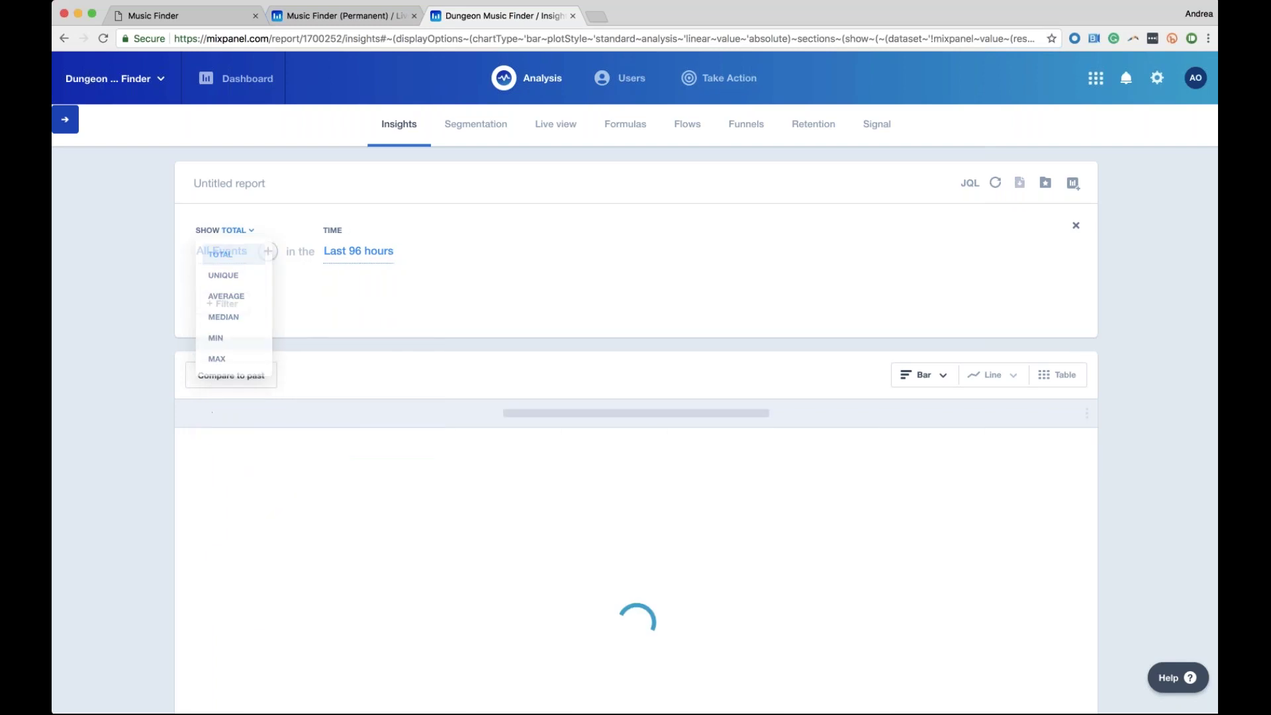
Choose Song Play as the event to report on
left_click(228, 254)
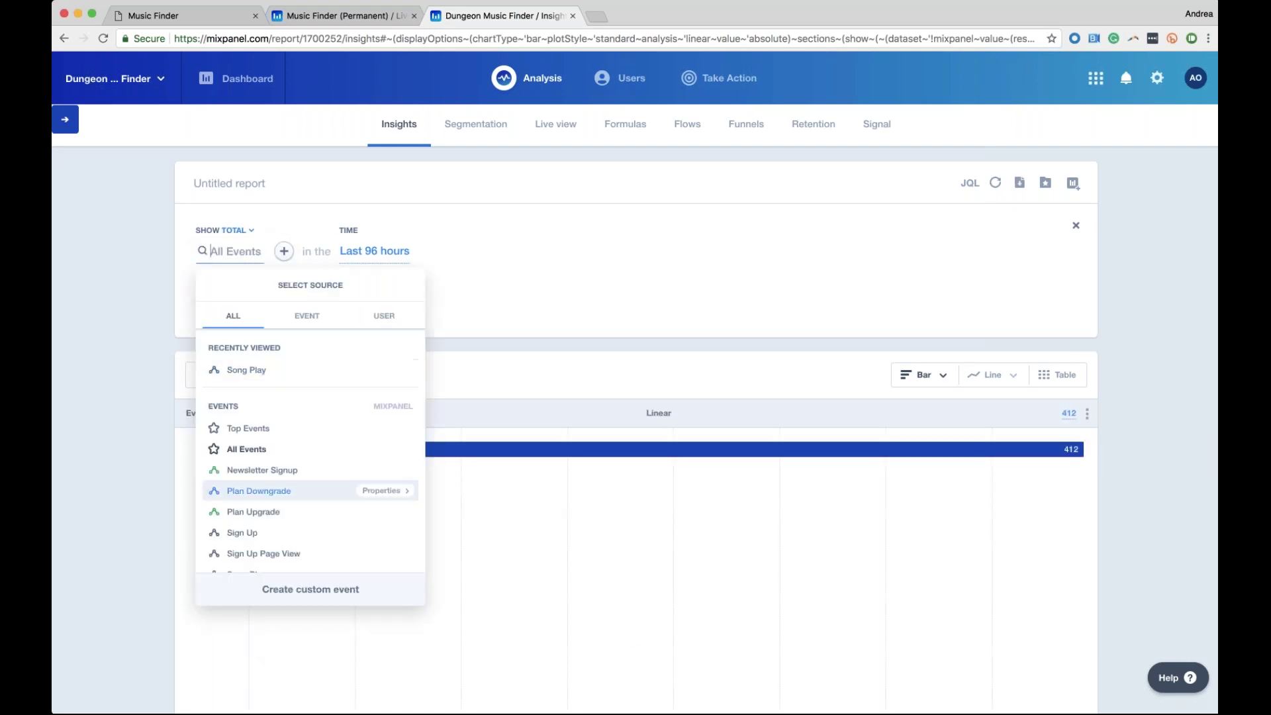
scroll(265, 534, "down", 5)
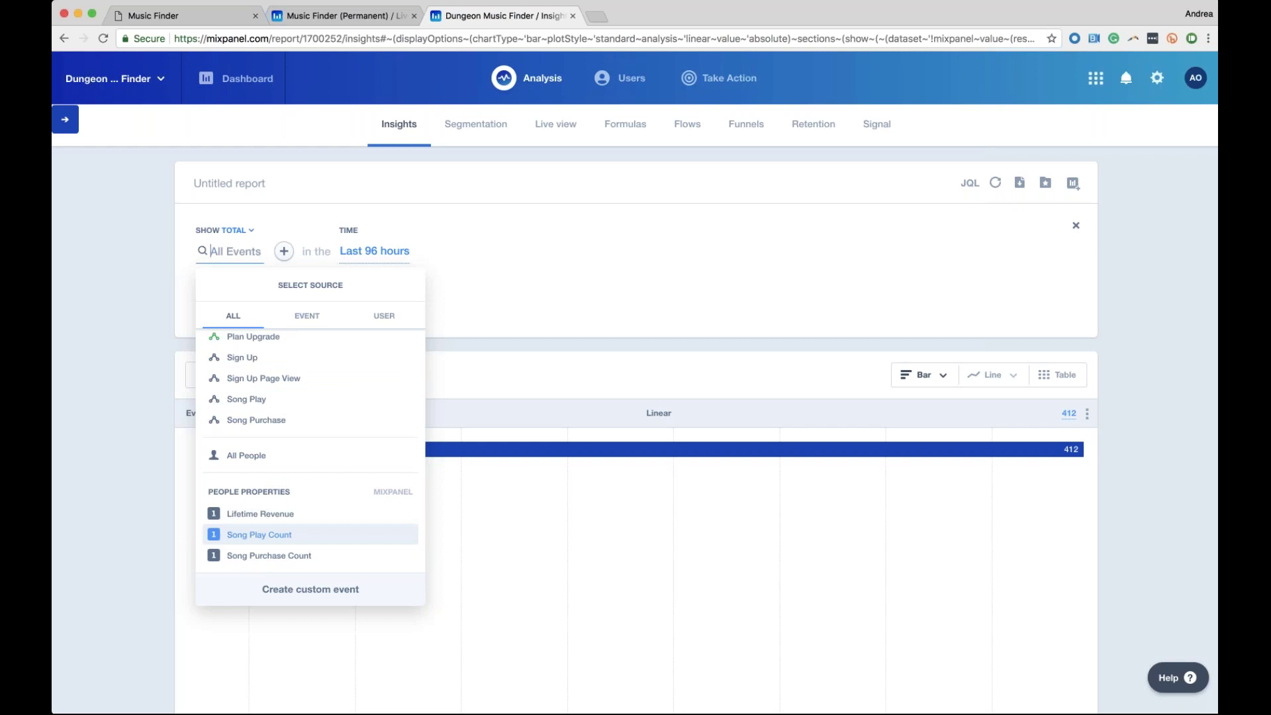
scroll(312, 397, "up", 3)
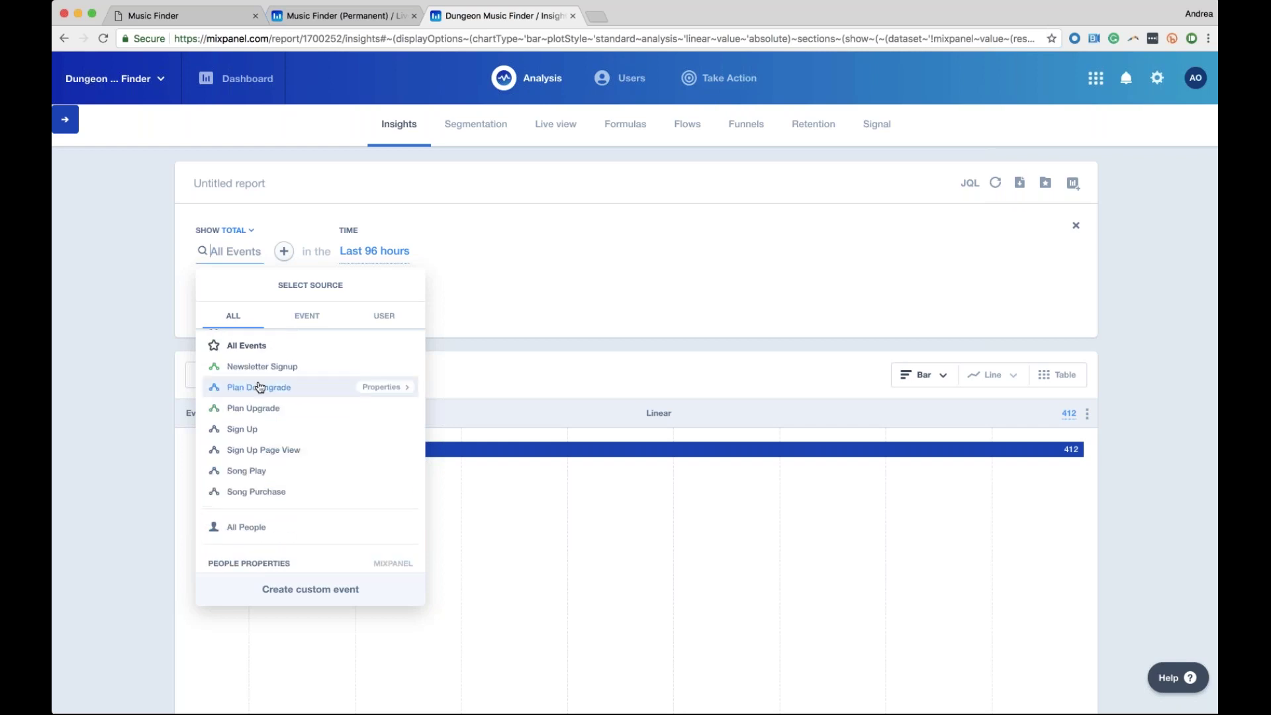
left_click(259, 477)
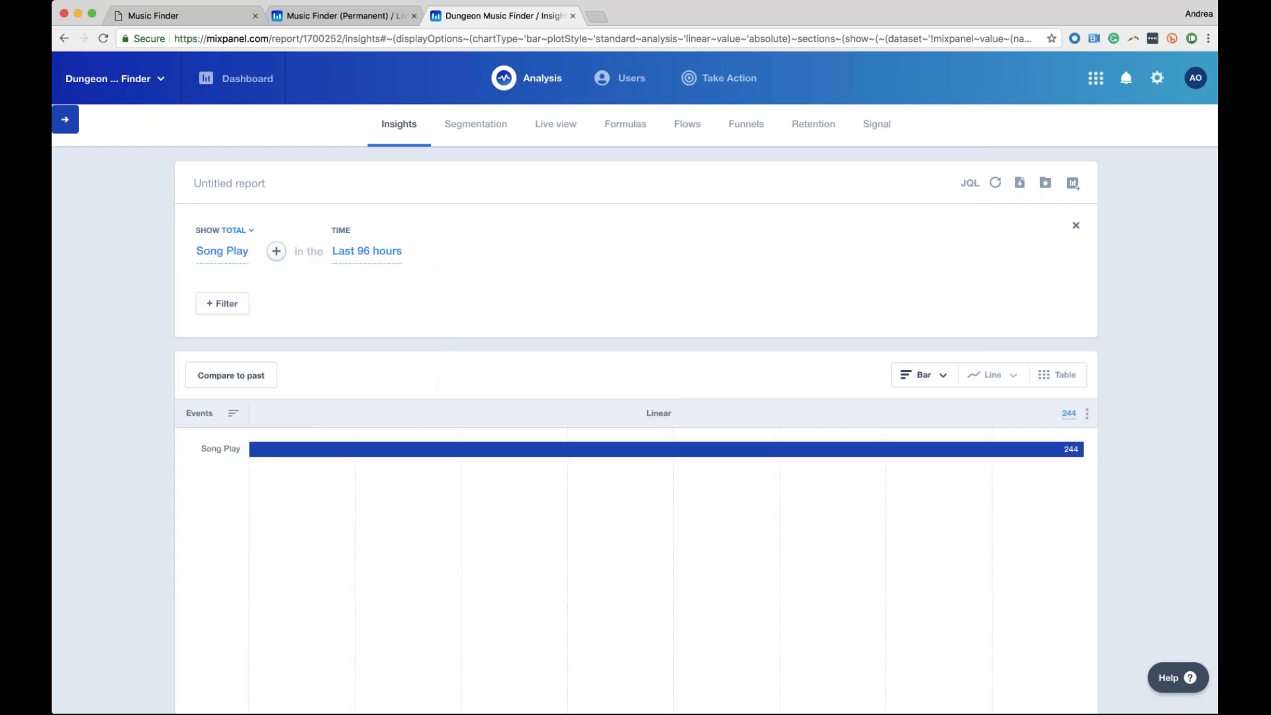
Add Song Purchase as a comparison event, then remove it to leave Song Play alone
left_click(276, 251)
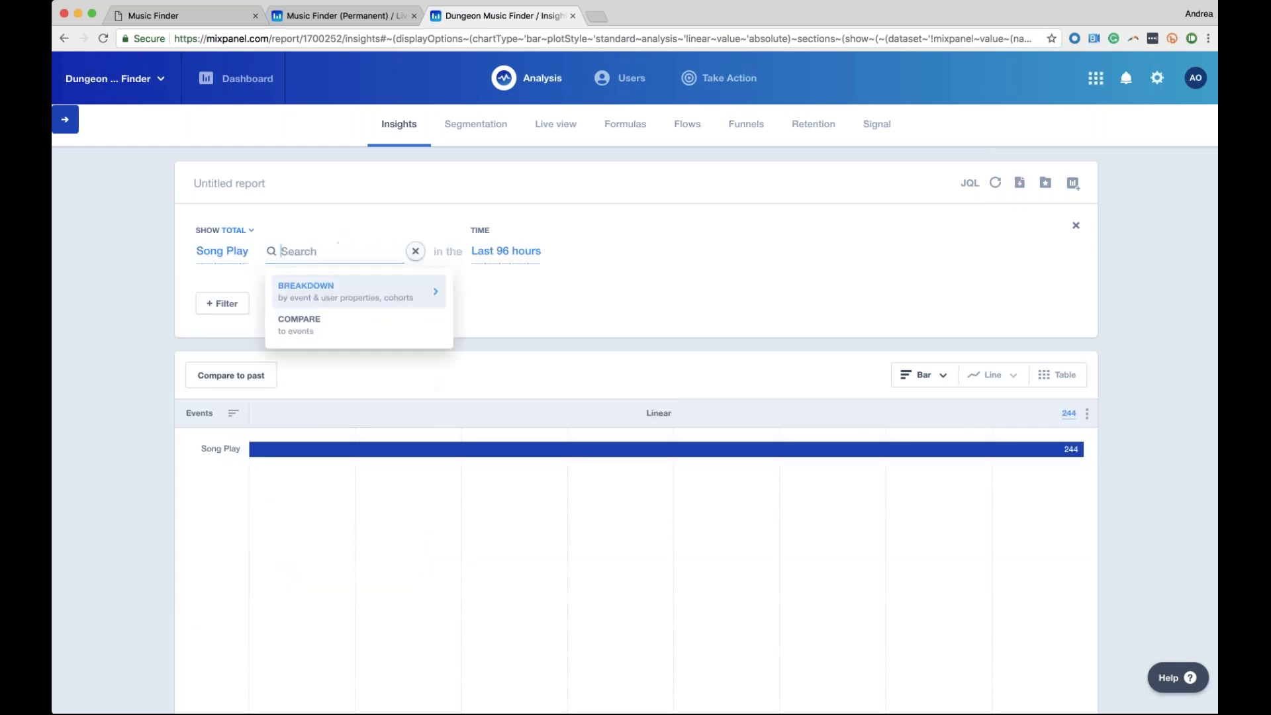
left_click(317, 327)
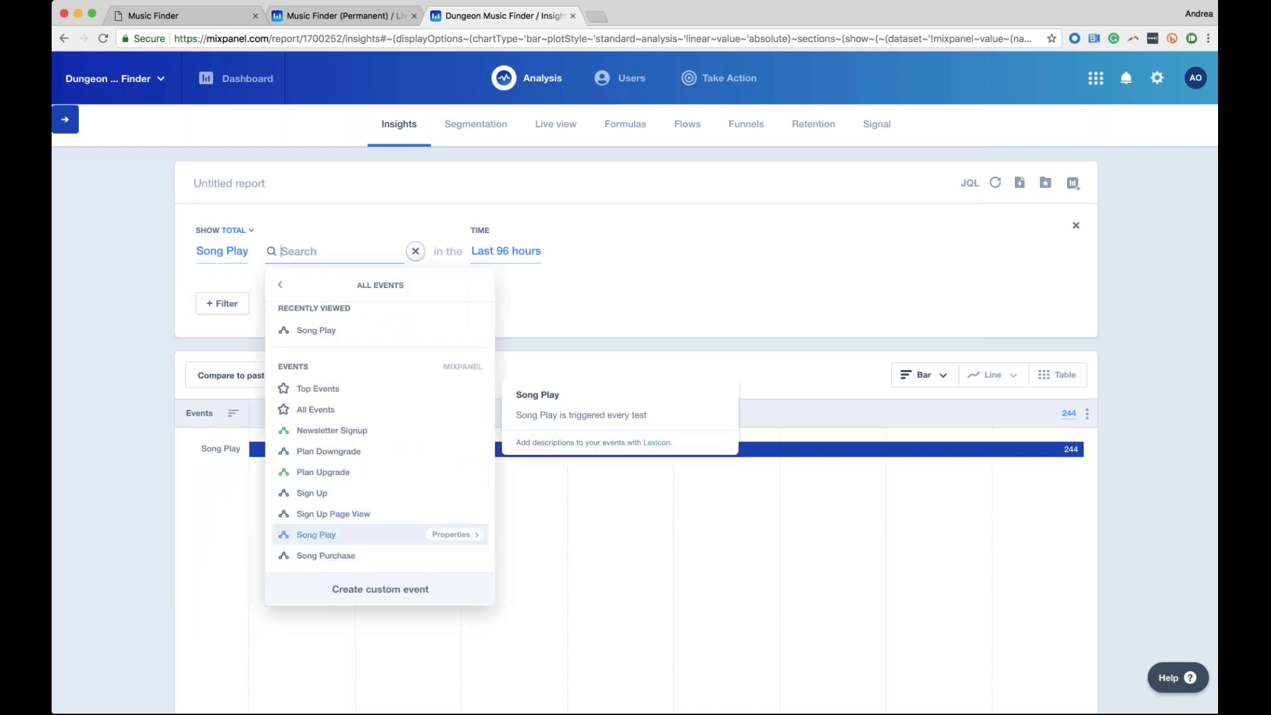
left_click(326, 555)
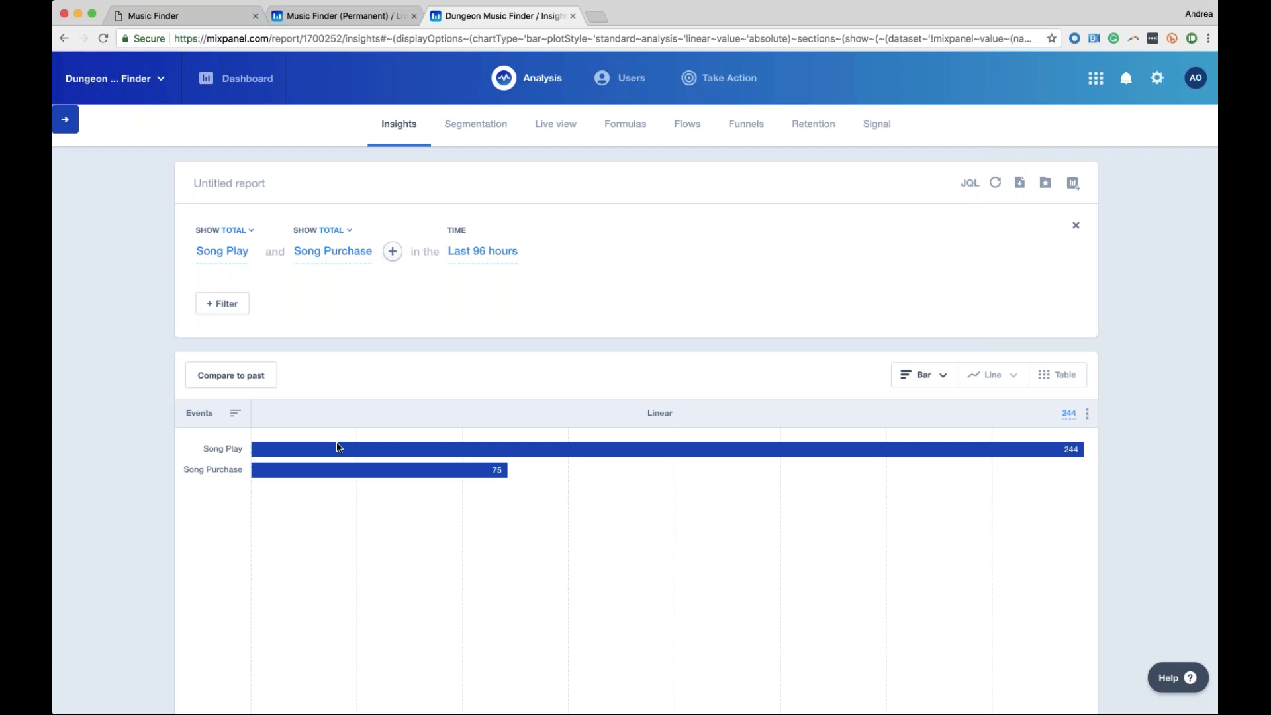
mouse_move(363, 261)
left_click(370, 229)
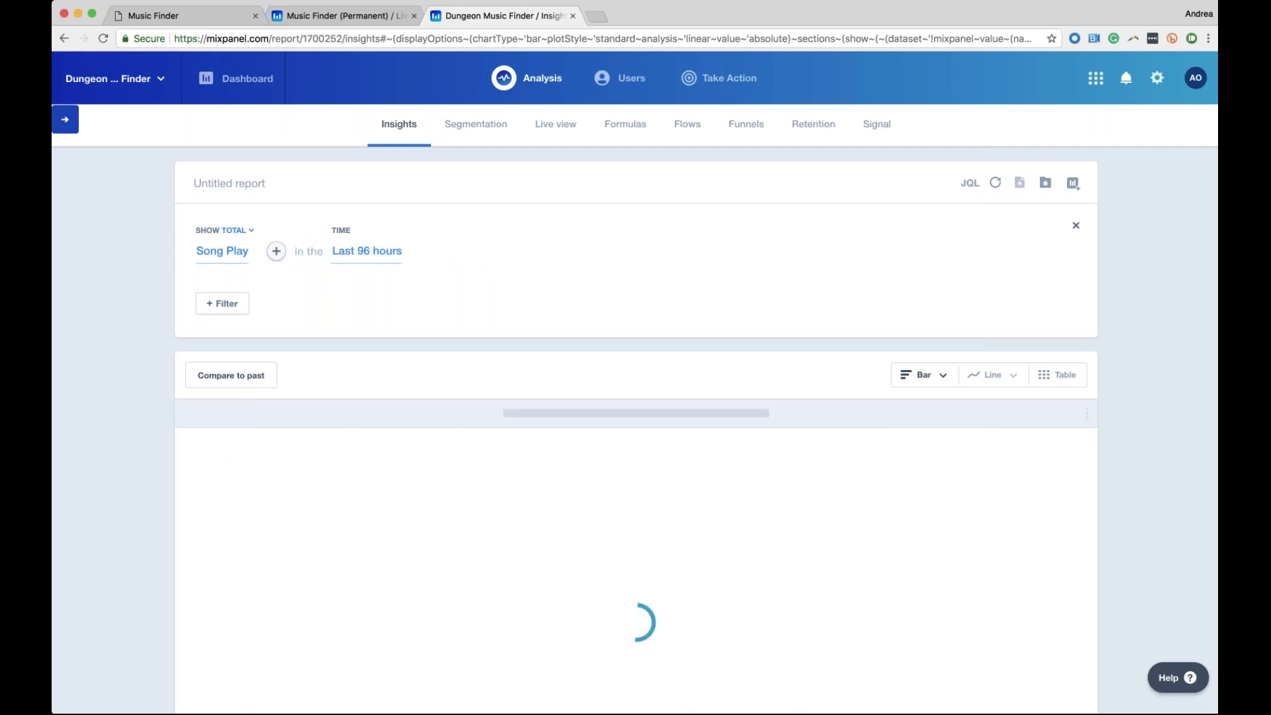
left_click(231, 252)
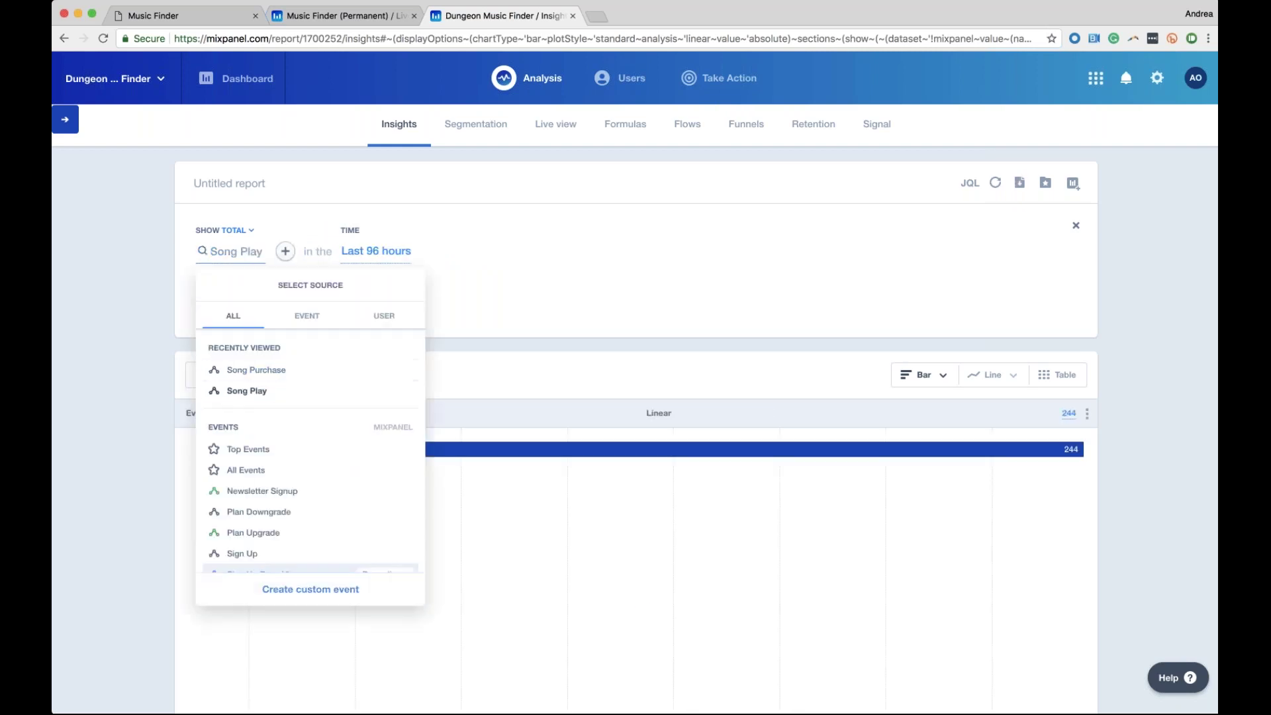
Build a custom event combining Song Play OR Song Purchase
left_click(339, 598)
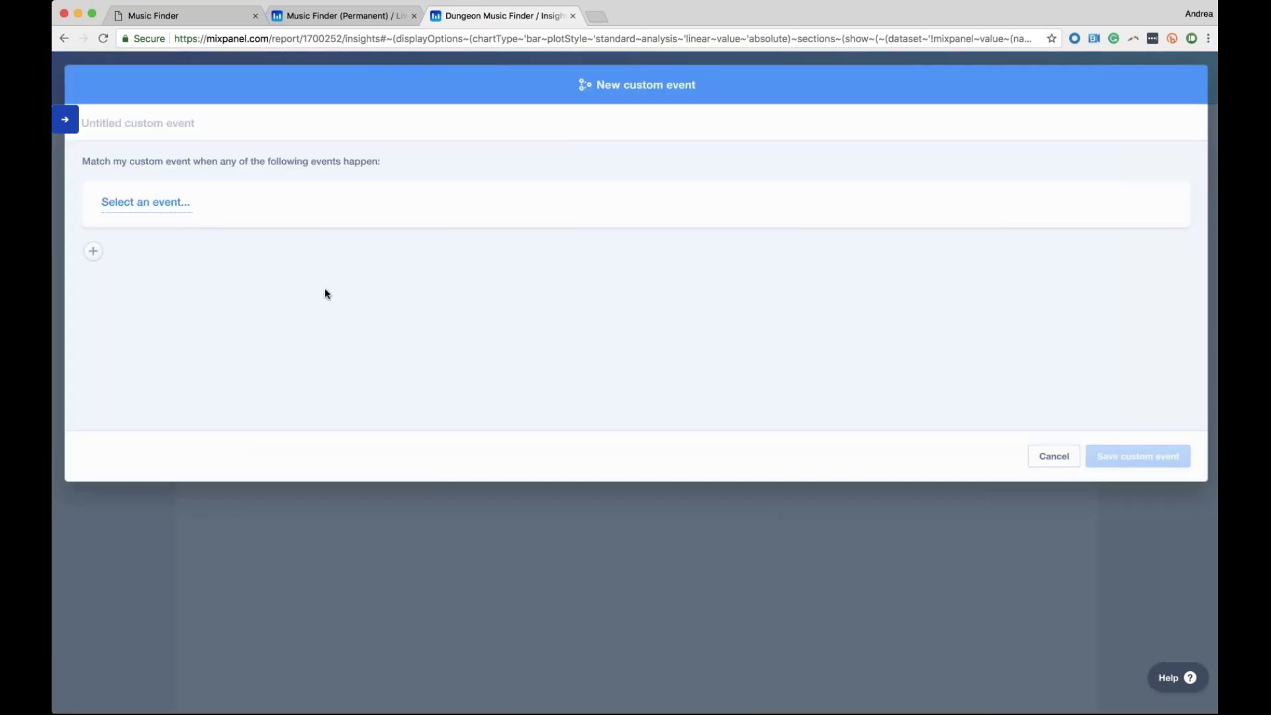
left_click(148, 202)
key("Down")
key("Down")
key("Down")
key("Down")
key("Down")
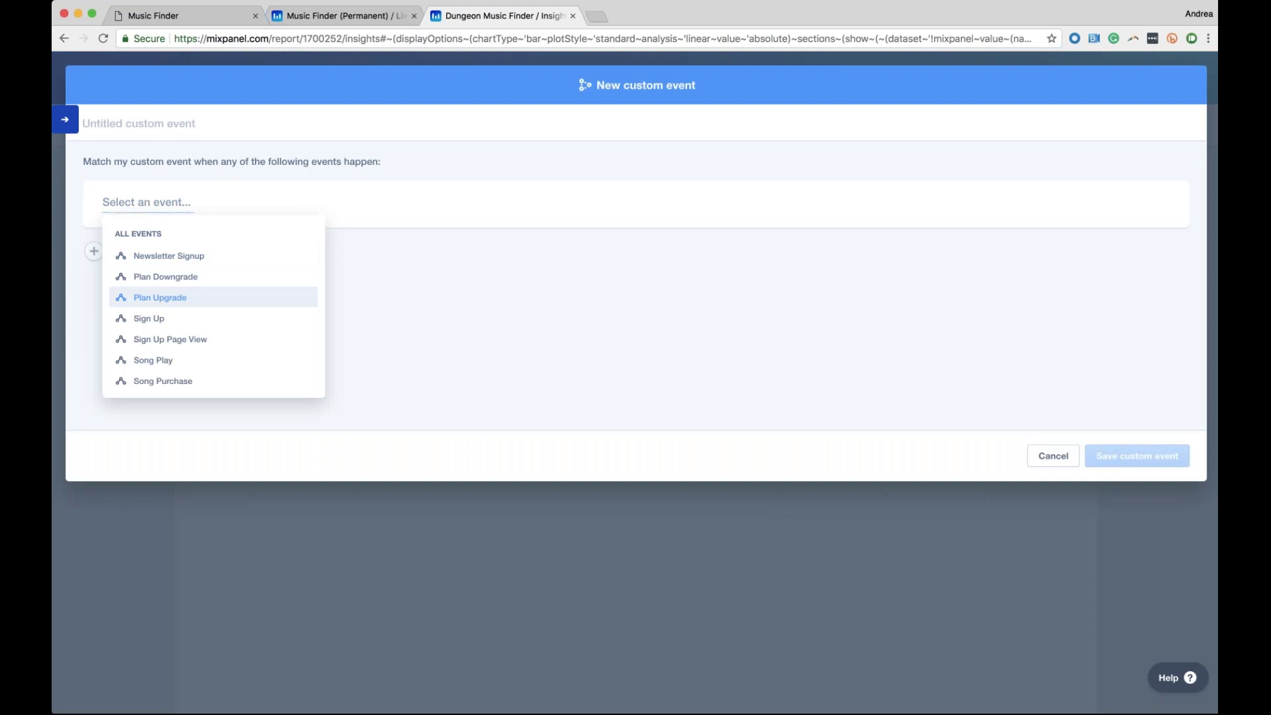
key("Return")
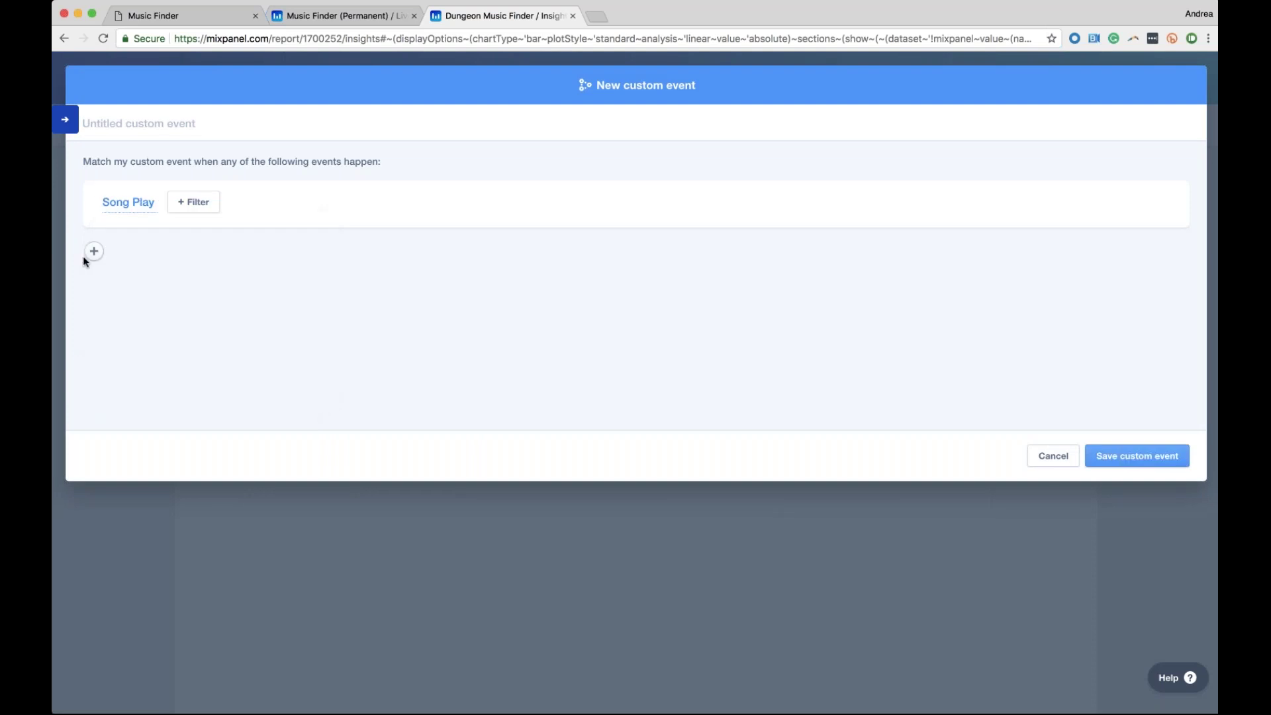
left_click(94, 251)
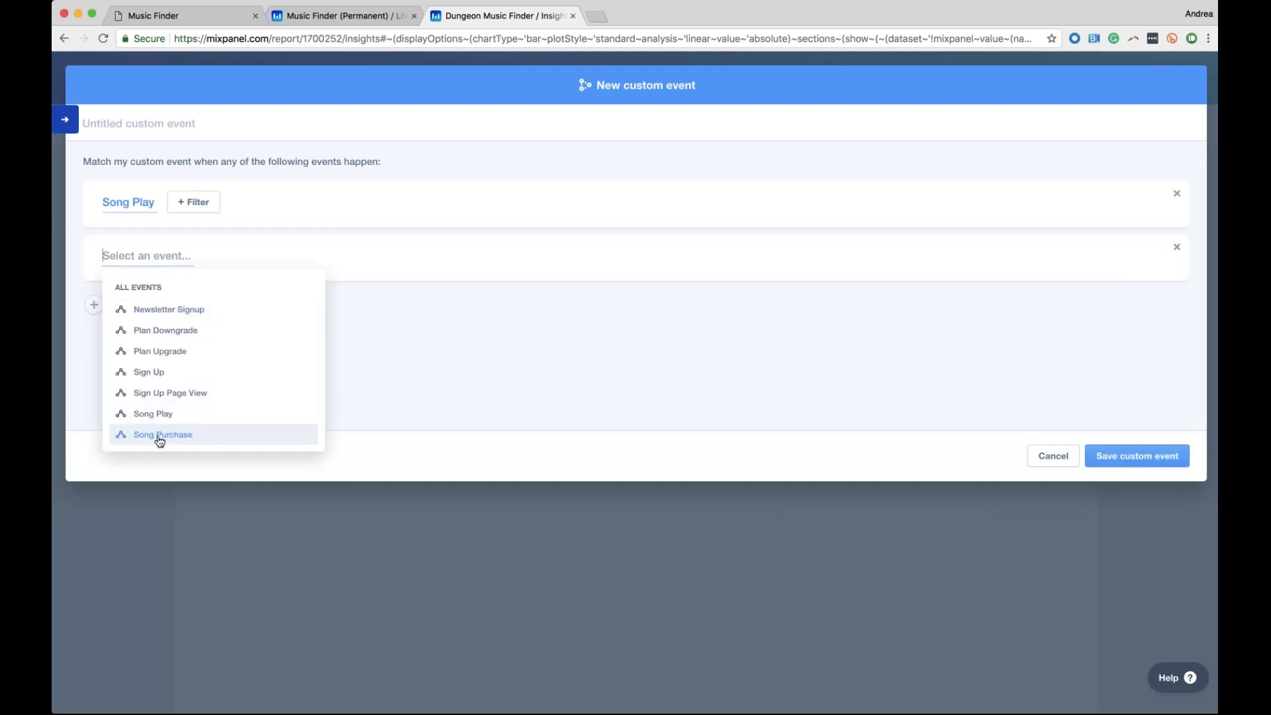
left_click(157, 435)
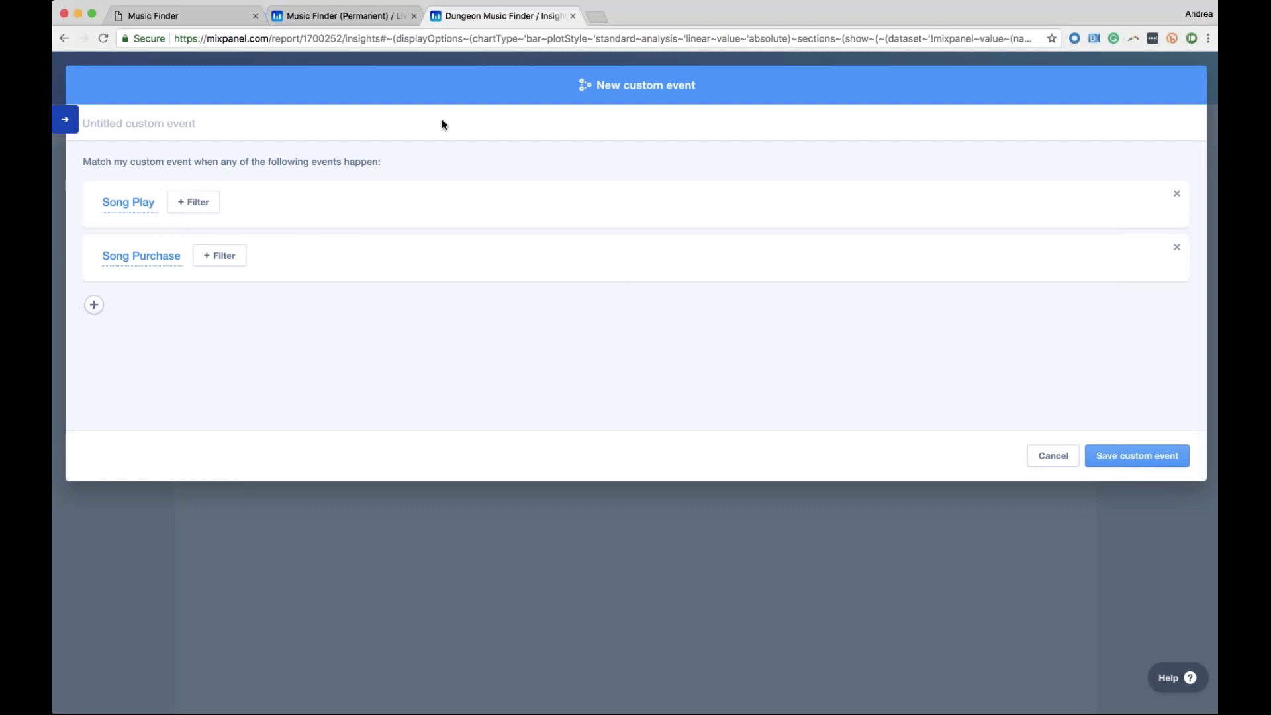
Name the custom event 'Play + Purchase', save it, and keep it as the report's event
left_click(203, 121)
type("Play + Purchase")
key("Return")
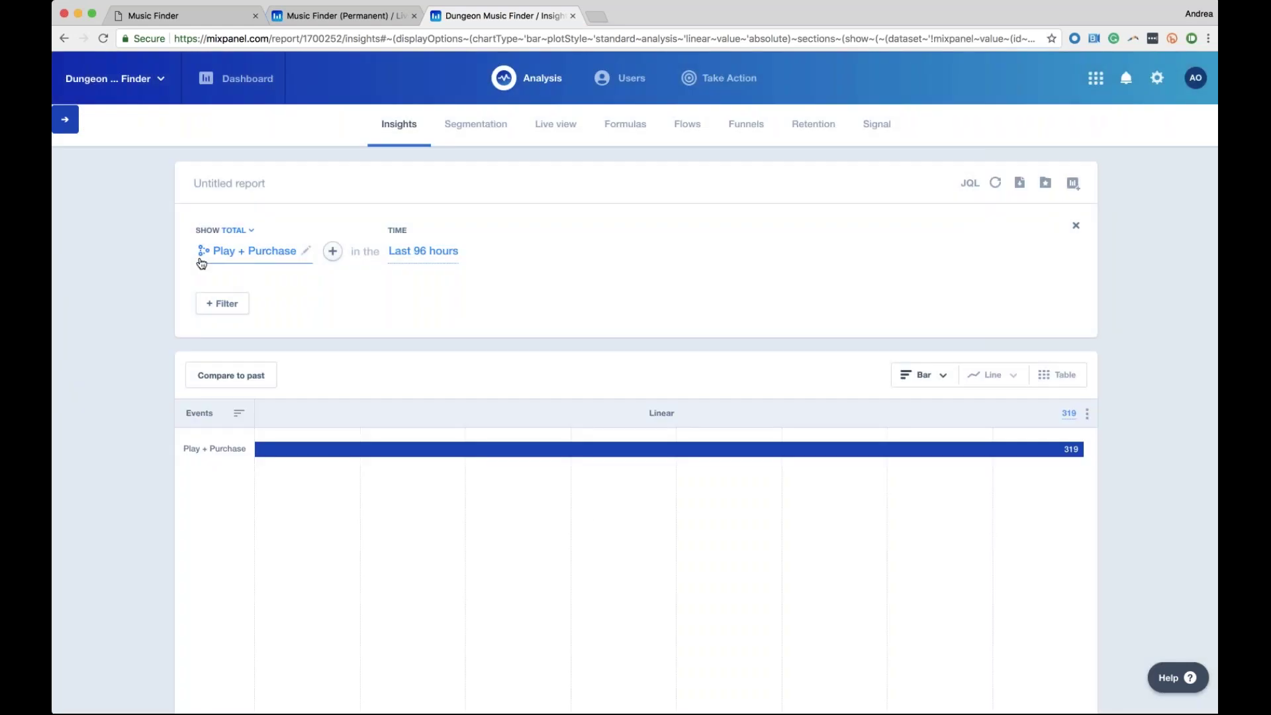
mouse_move(202, 263)
left_click(251, 251)
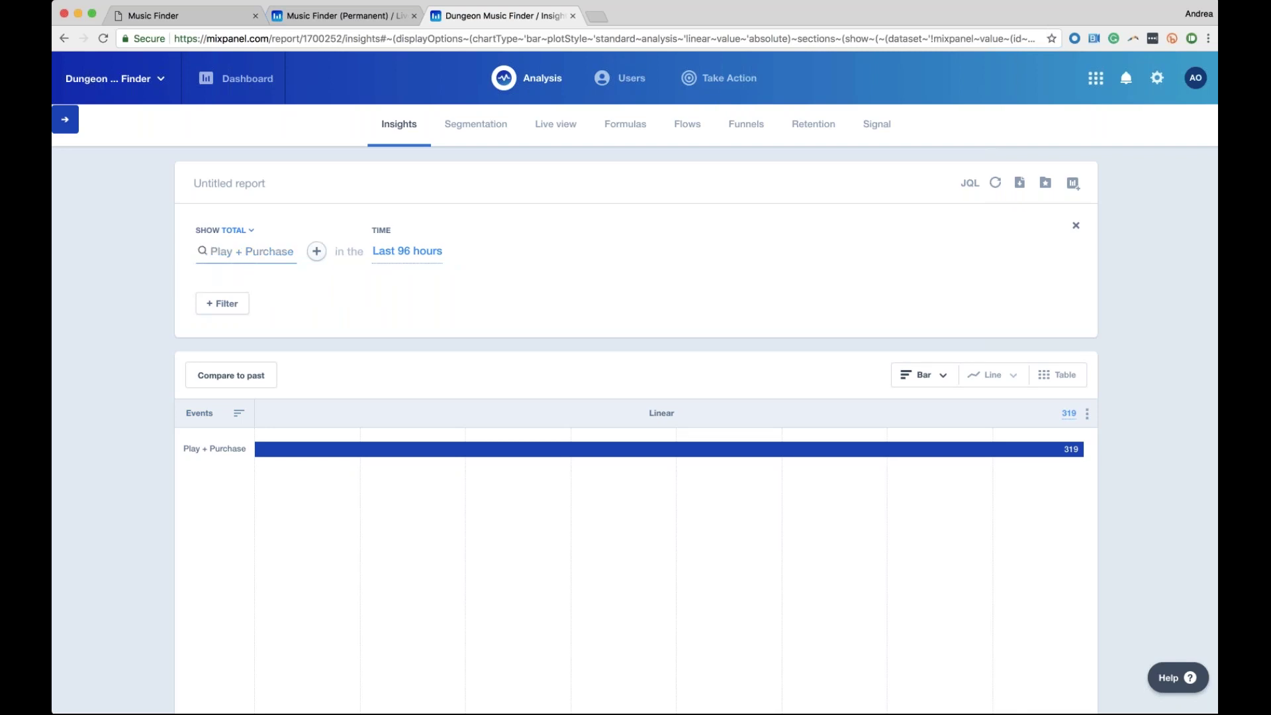
left_click(483, 462)
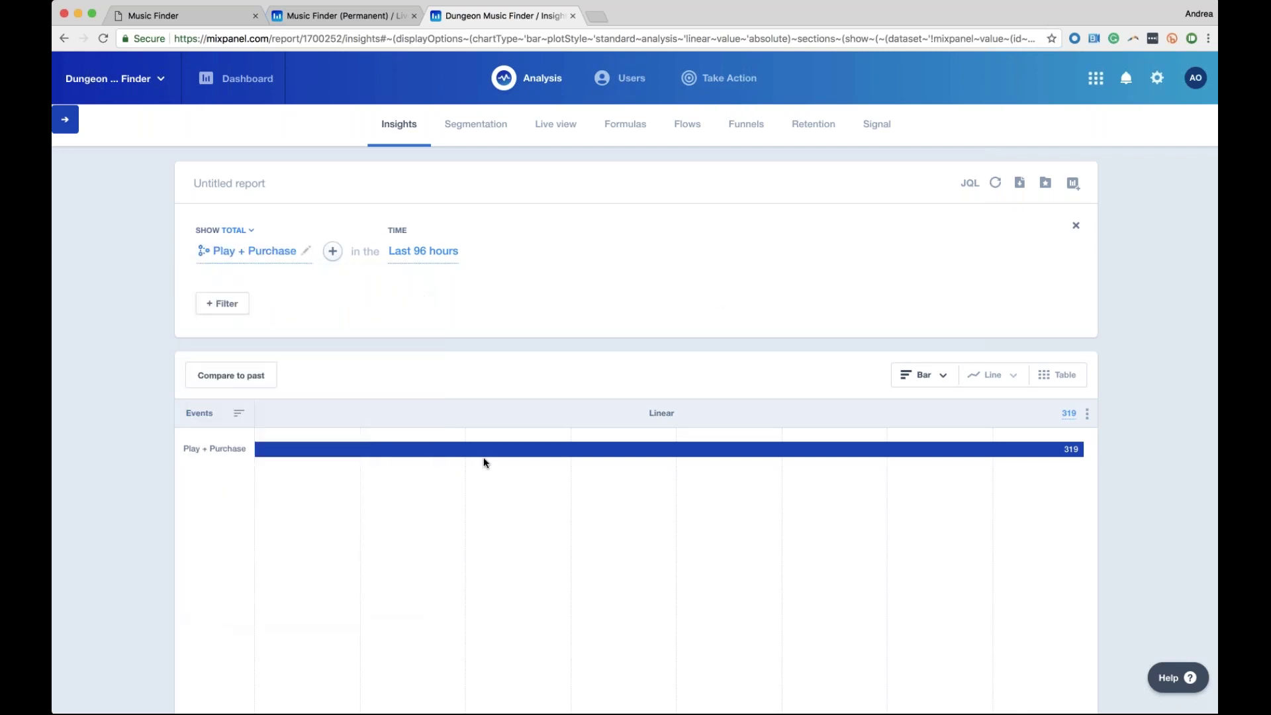
mouse_move(218, 265)
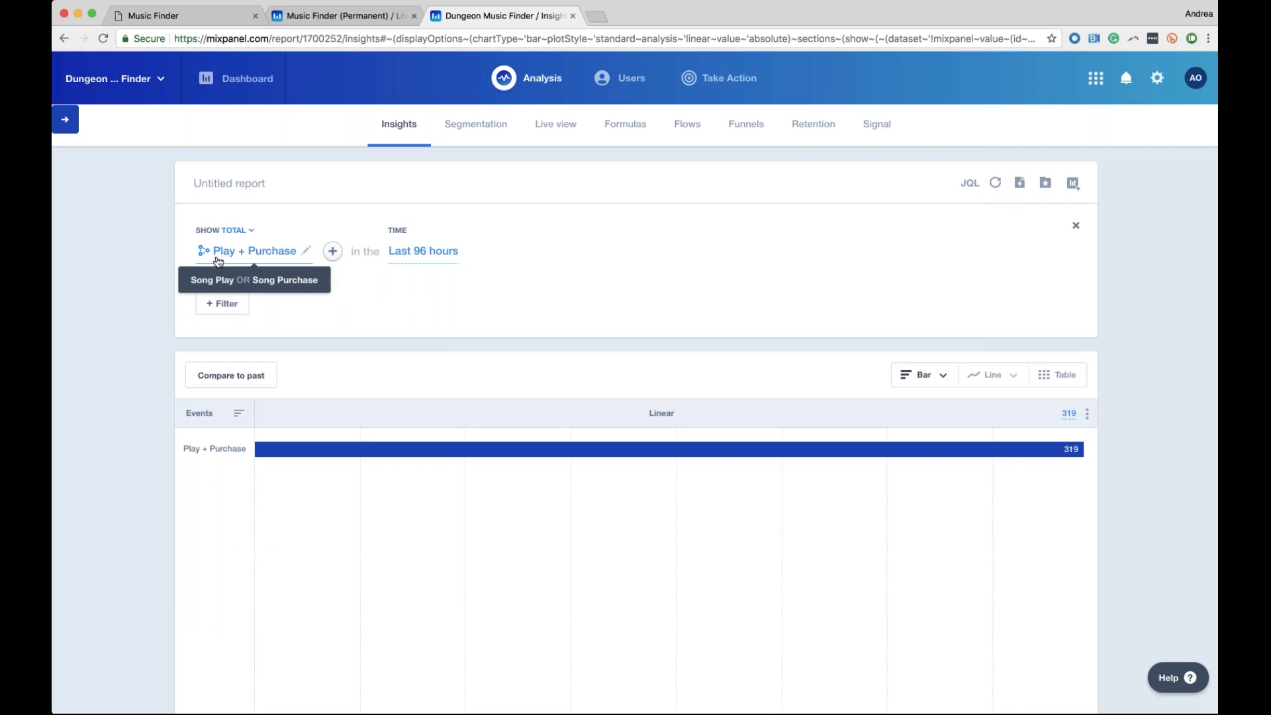